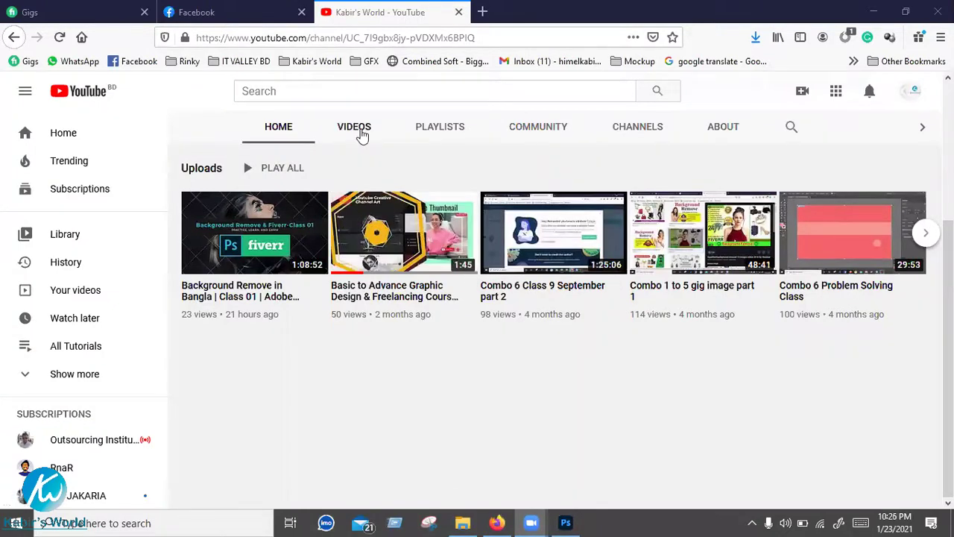
# Open the Kabir's World channel's video list and skim the uploads down to the older classes and back up
pyautogui.click(361, 133)
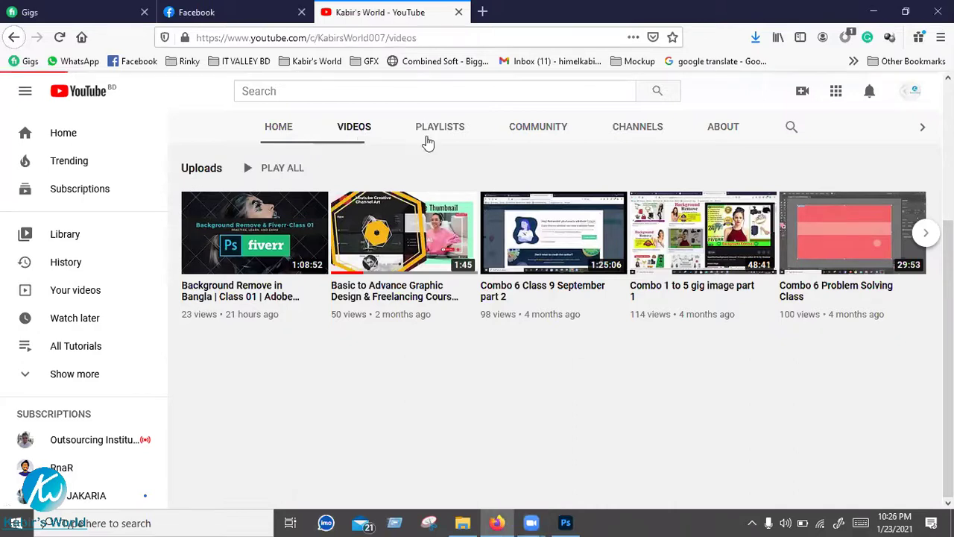
pyautogui.scroll(3, 330, 151)
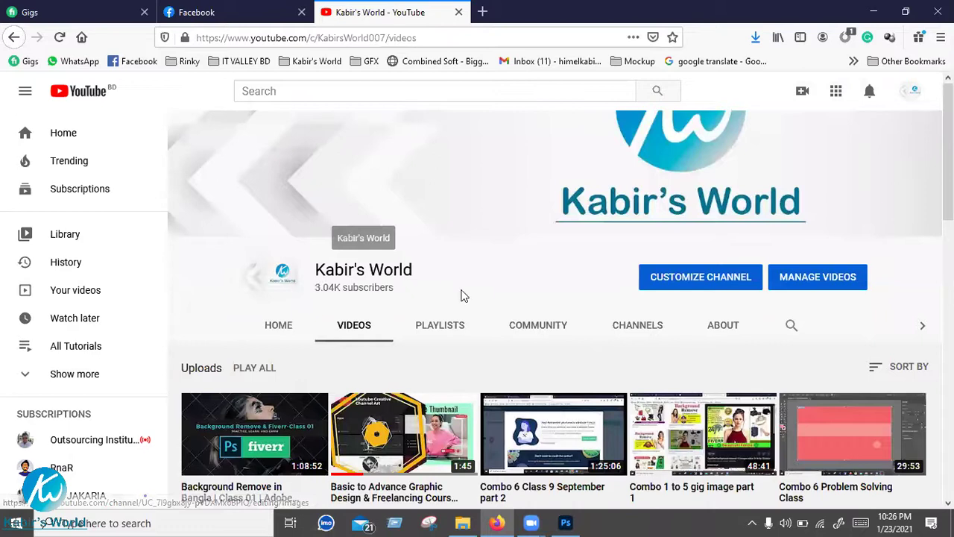
pyautogui.scroll(-2, 464, 295)
pyautogui.scroll(-1, 358, 238)
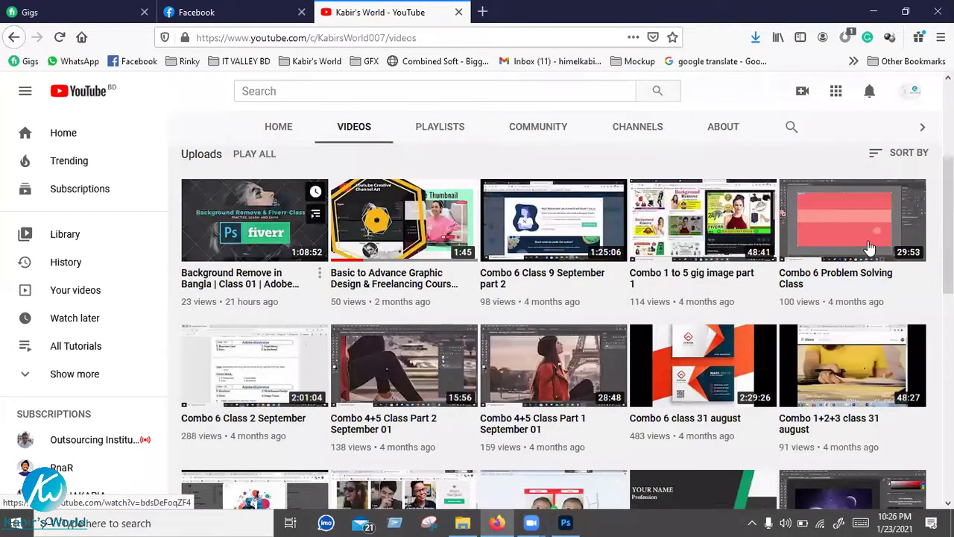
pyautogui.scroll(-10, 876, 287)
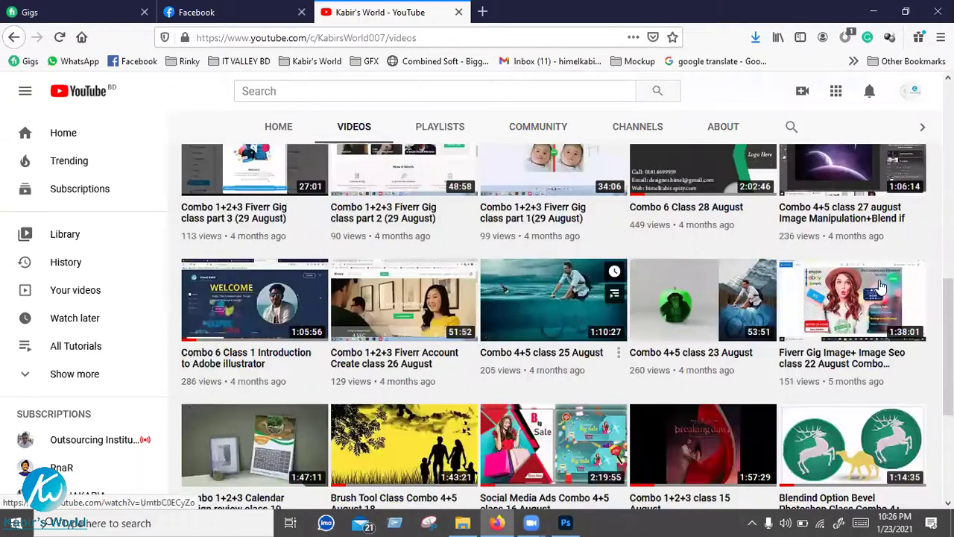
pyautogui.scroll(-3, 872, 291)
pyautogui.scroll(-3, 614, 271)
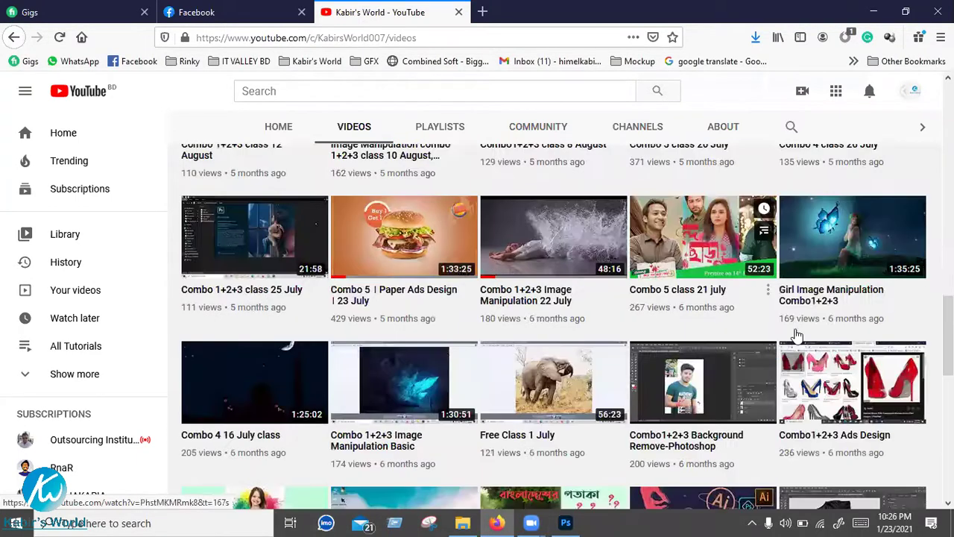
pyautogui.scroll(-5, 770, 324)
pyautogui.scroll(-1, 548, 331)
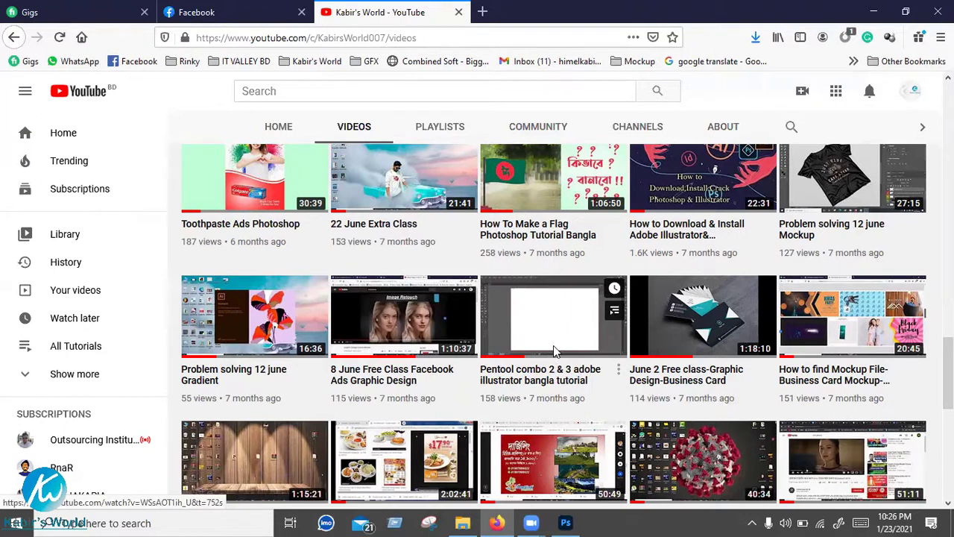
pyautogui.scroll(2, 555, 346)
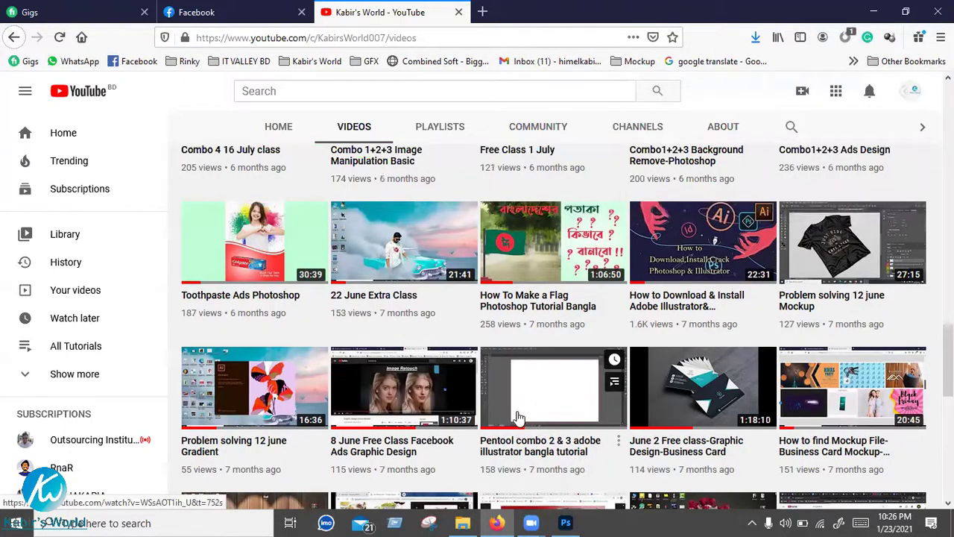
pyautogui.scroll(5, 567, 425)
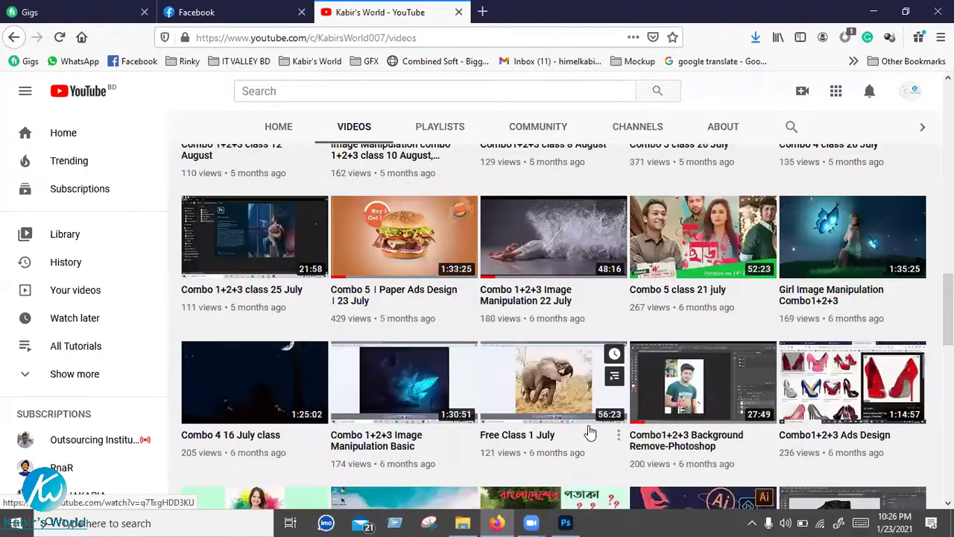
pyautogui.scroll(3, 591, 434)
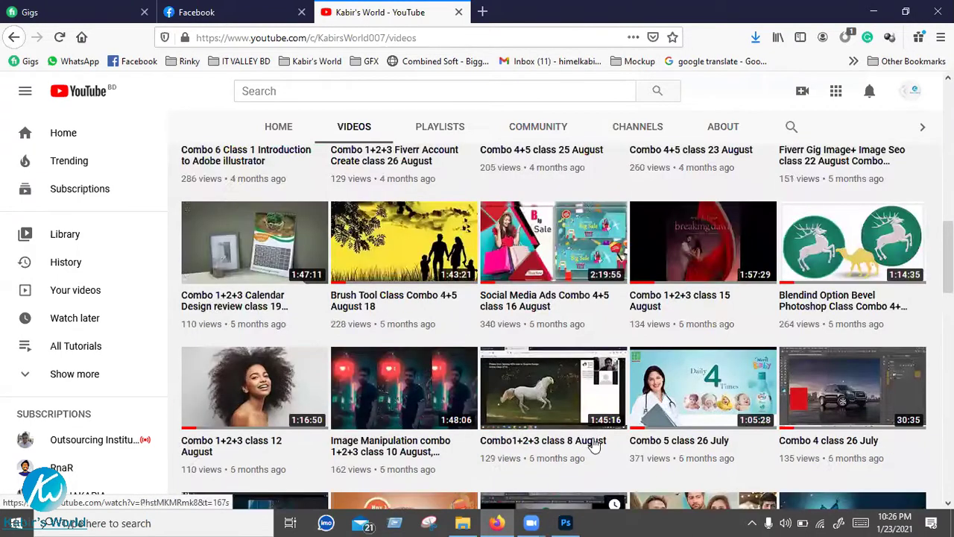
pyautogui.scroll(5, 591, 432)
# Review the channel's uploaded class videos row by row, from the newest uploads to the oldest
pyautogui.scroll(-2, 591, 429)
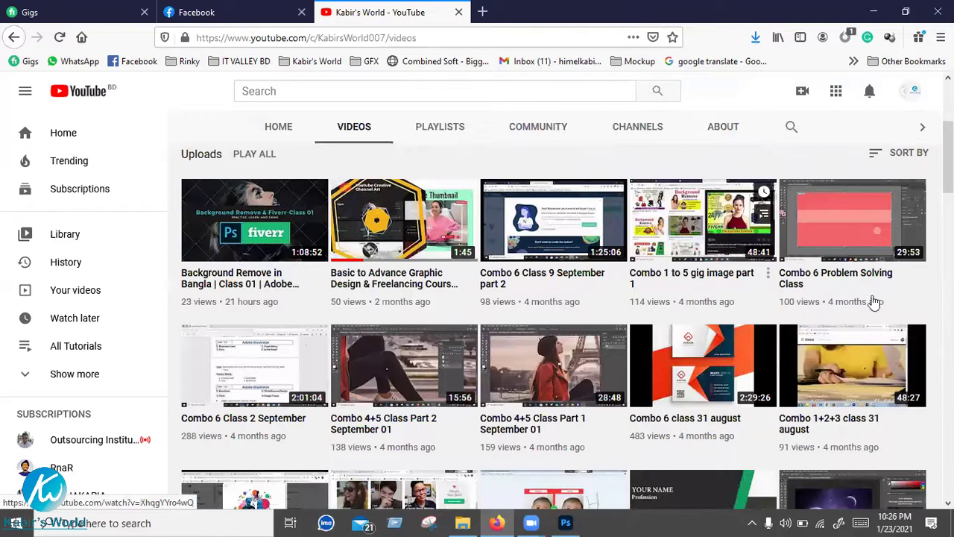
pyautogui.scroll(-2, 857, 267)
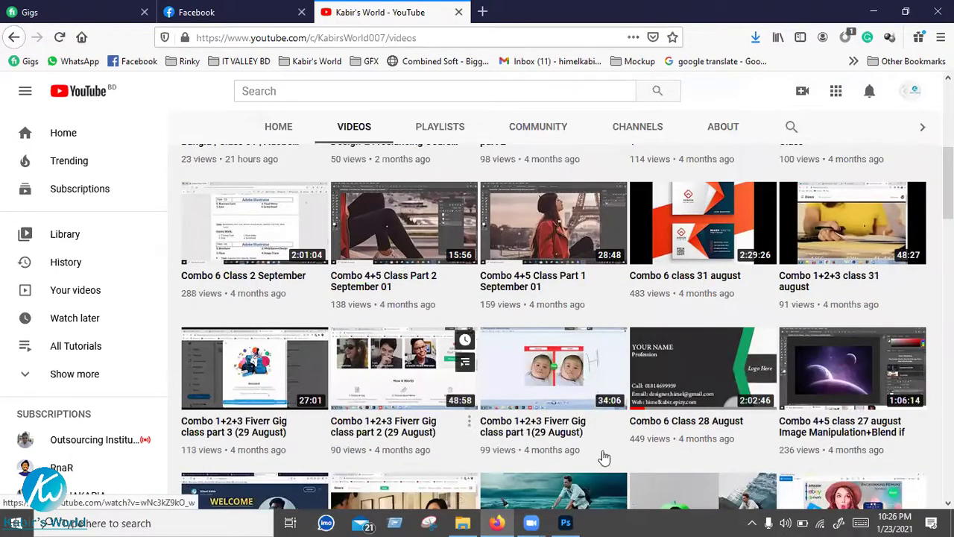
pyautogui.scroll(-1, 731, 354)
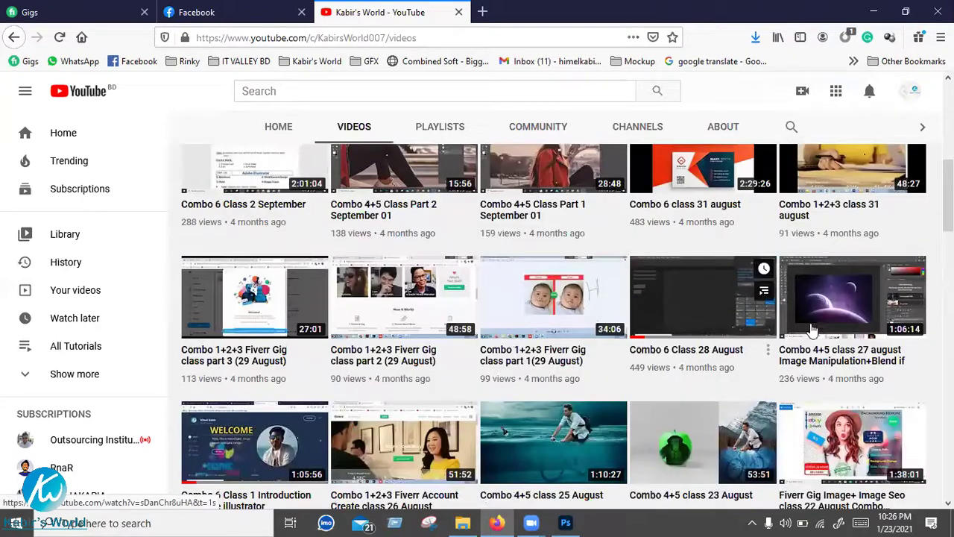
pyautogui.scroll(-1, 812, 328)
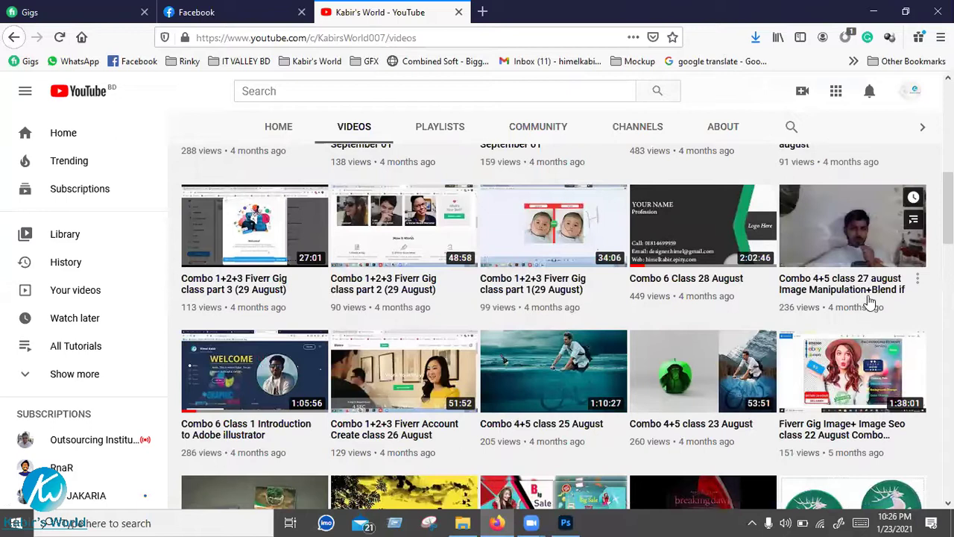
pyautogui.scroll(-1, 869, 300)
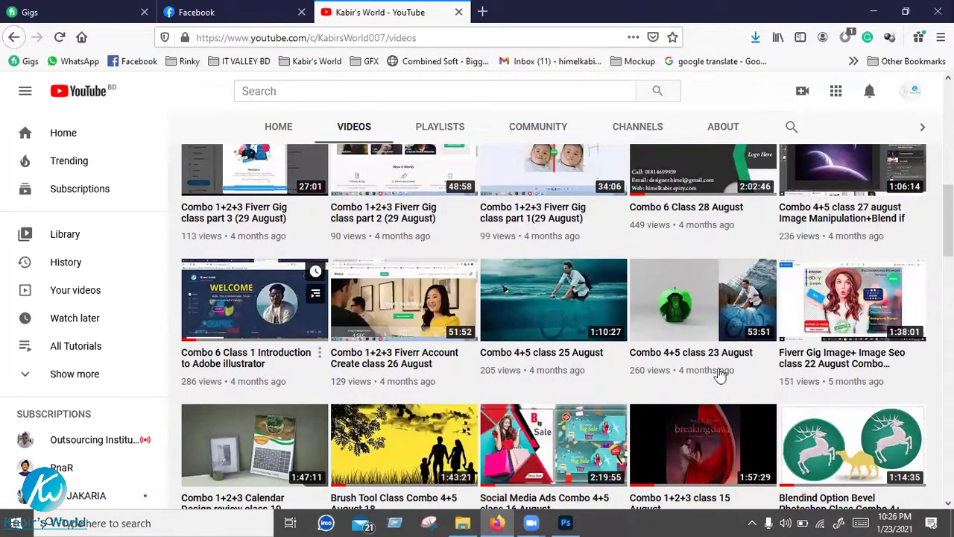
pyautogui.scroll(-3, 809, 265)
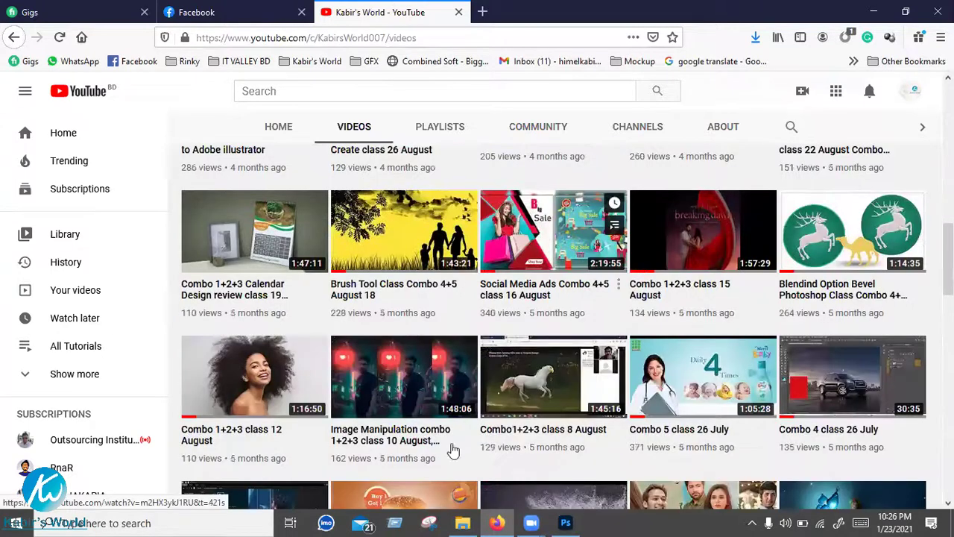
pyautogui.scroll(-3, 798, 257)
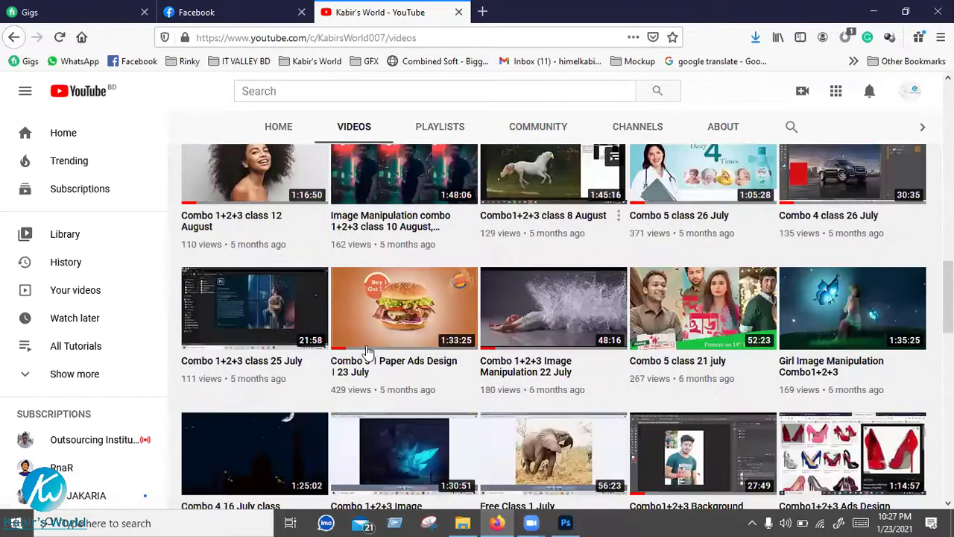
pyautogui.scroll(-3, 496, 258)
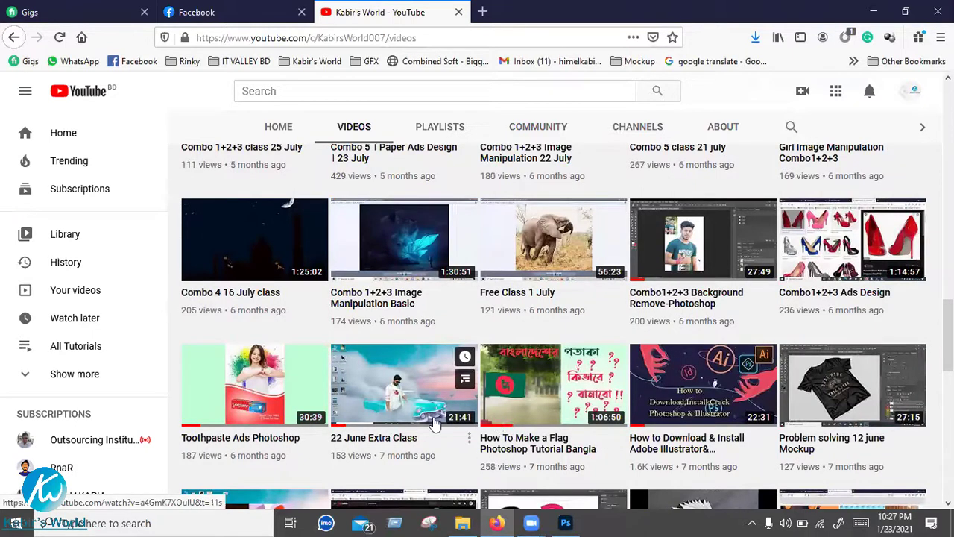
pyautogui.scroll(-3, 856, 236)
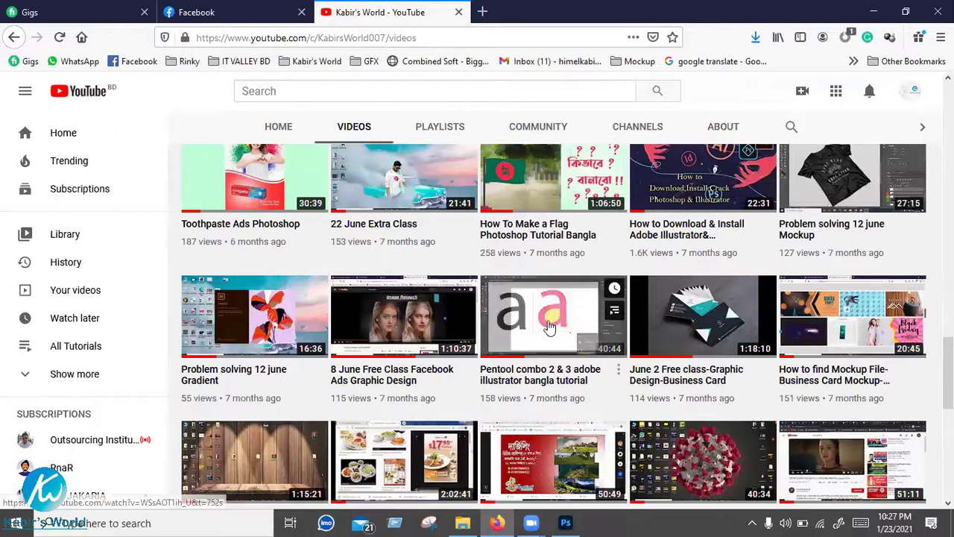
pyautogui.scroll(-1, 550, 328)
pyautogui.scroll(-1, 548, 276)
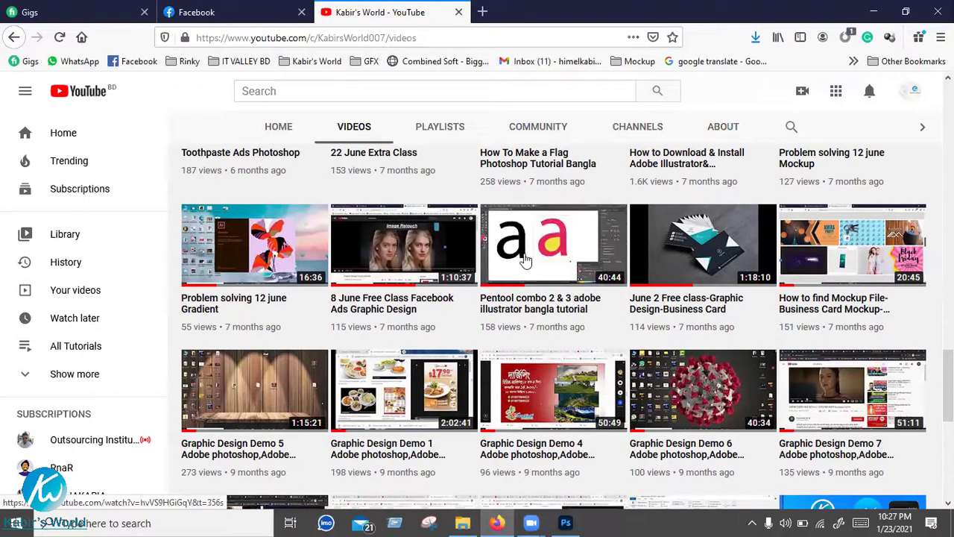
pyautogui.scroll(-5, 276, 348)
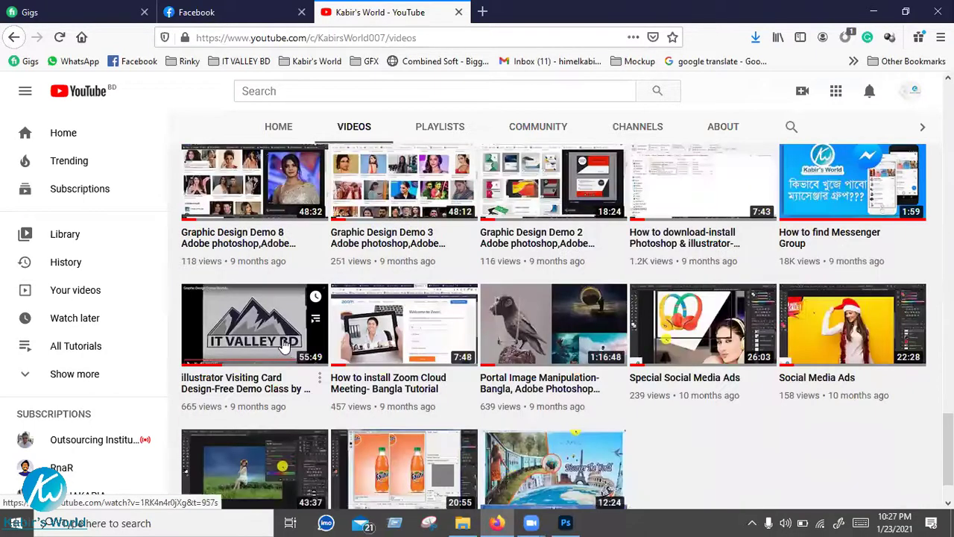
pyautogui.scroll(5, 578, 373)
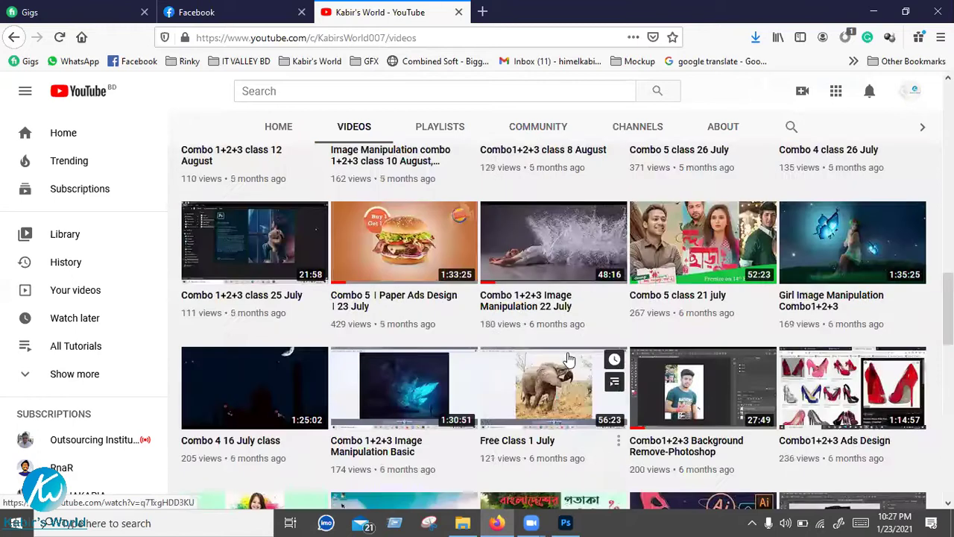
# Switch from the browser to the Downloads folder and open the model ship photo in the Photos viewer
pyautogui.click(887, 4)
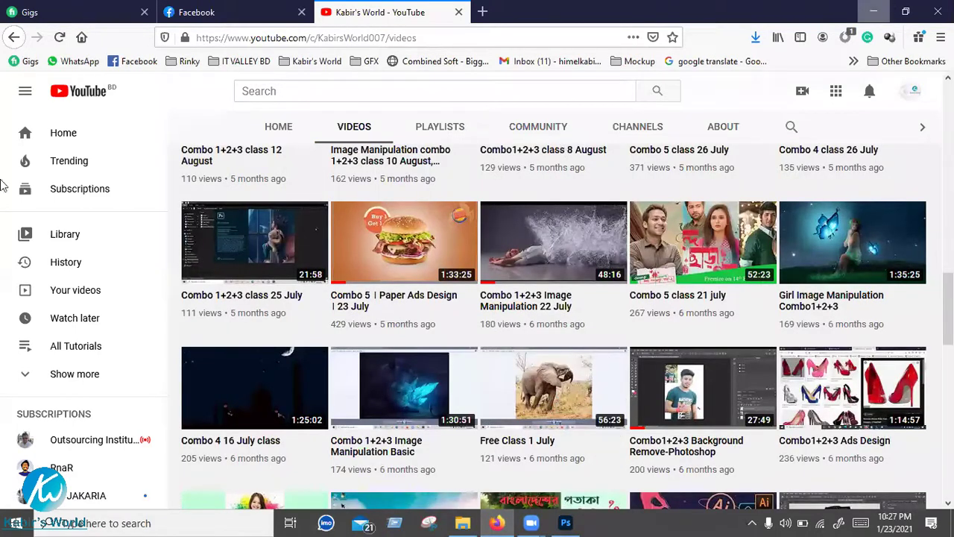
pyautogui.click(226, 186)
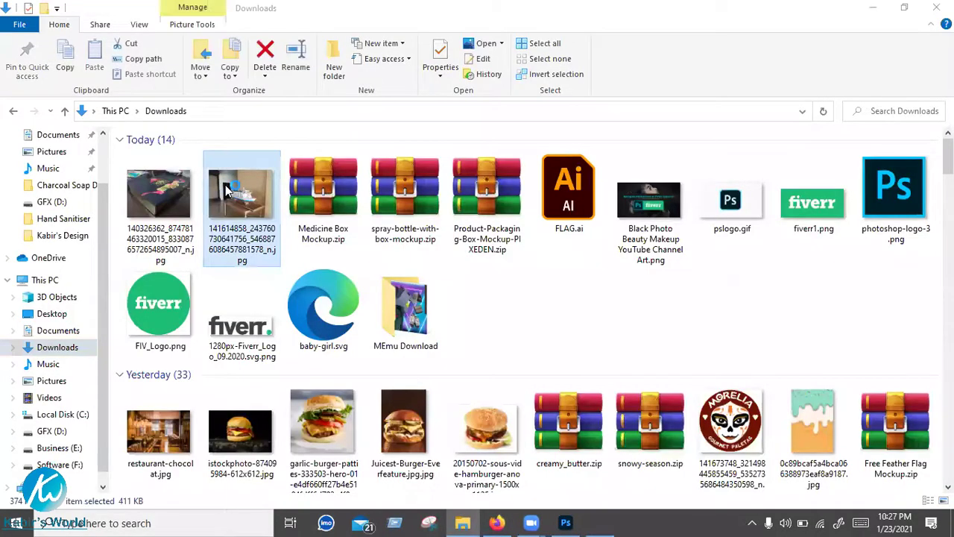
pyautogui.doubleClick(225, 185)
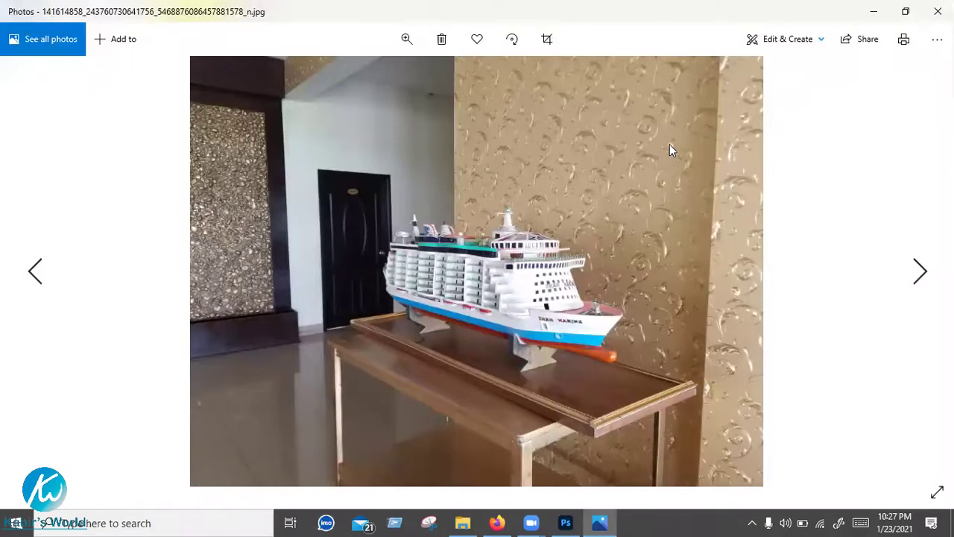
# Magnify the model ship photo and examine the ship's upper decks, hull edges and background
pyautogui.click(406, 39)
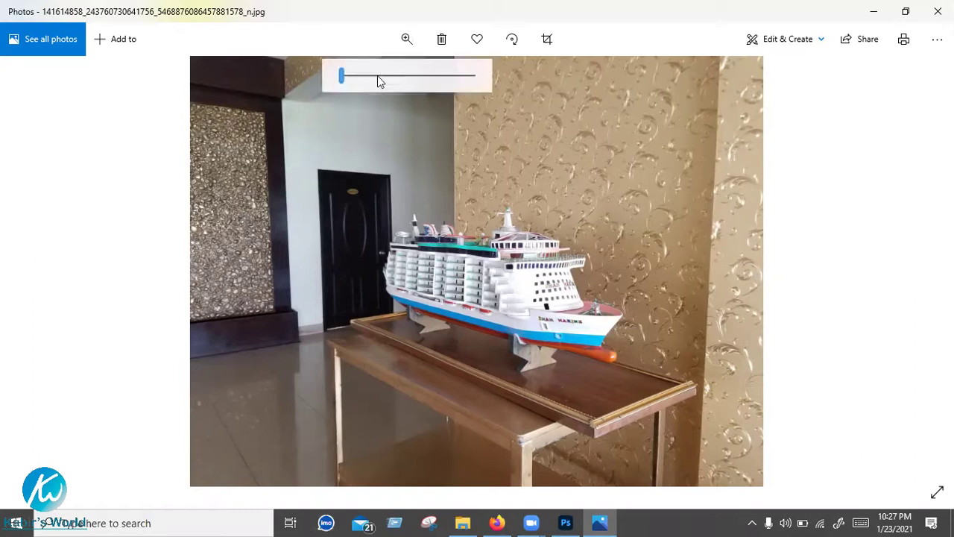
pyautogui.click(377, 75)
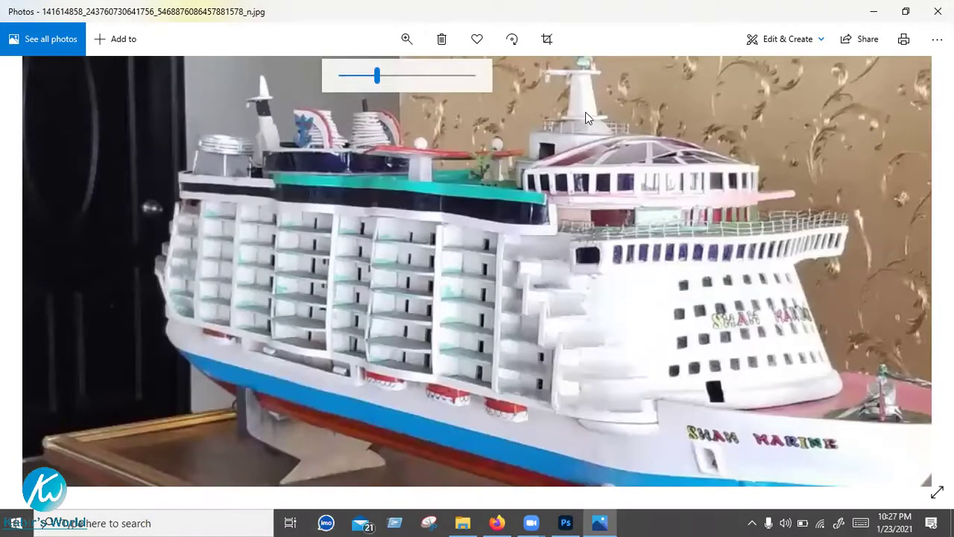
pyautogui.click(481, 241)
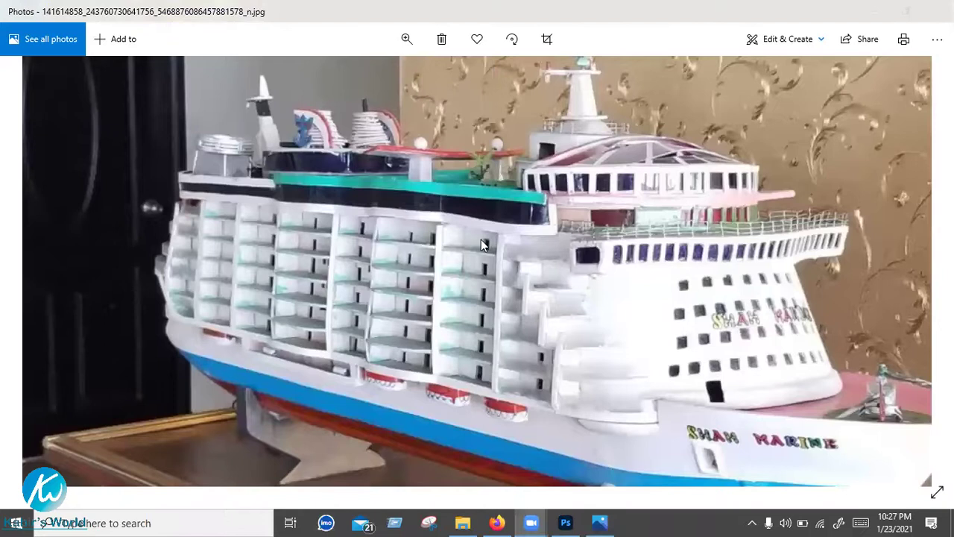
pyautogui.moveTo(481, 240); pyautogui.dragTo(484, 335)
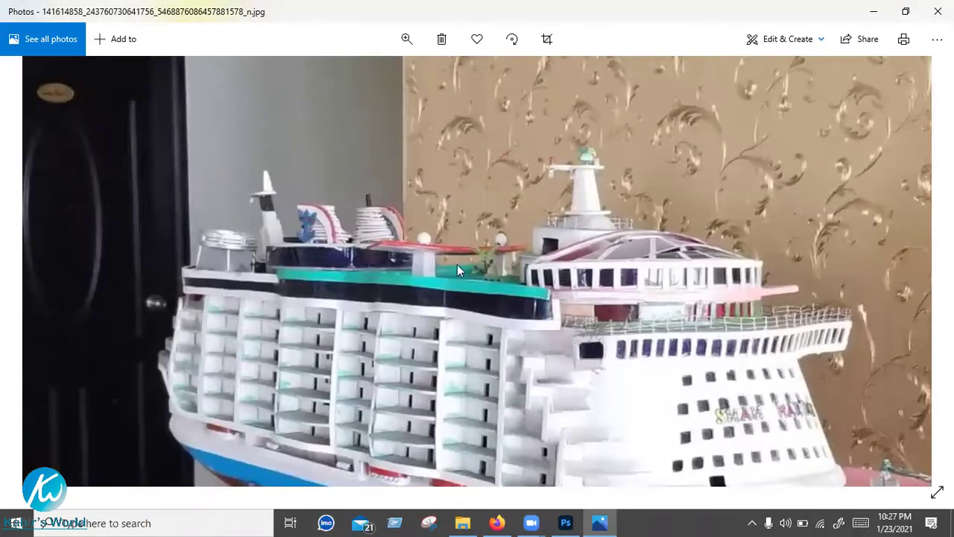
pyautogui.moveTo(680, 341); pyautogui.dragTo(540, 115)
pyautogui.moveTo(576, 294); pyautogui.dragTo(695, 178)
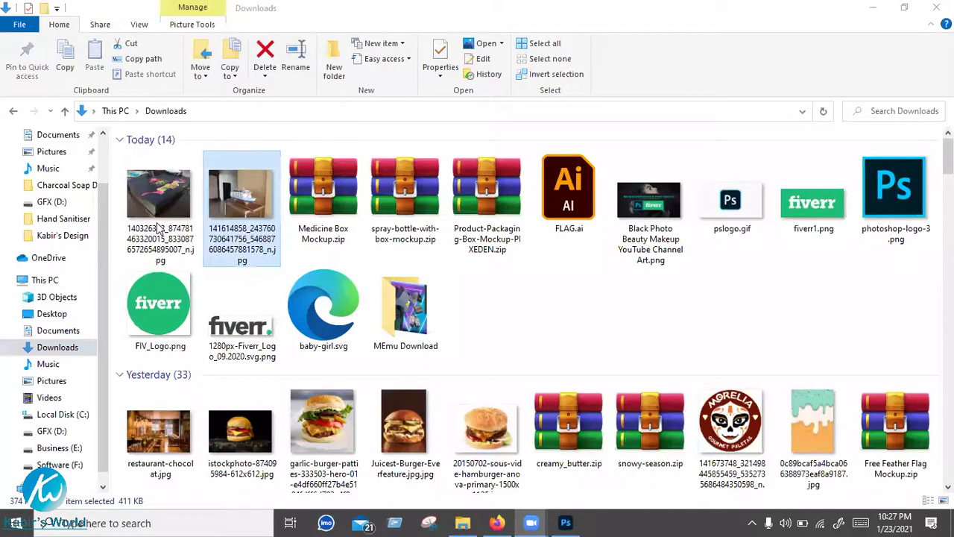
# Open the black sweets box photo from Downloads in Photoshop and convert its locked Background into a regular layer
pyautogui.doubleClick(157, 227)
pyautogui.moveTo(594, 381); pyautogui.dragTo(739, 8)
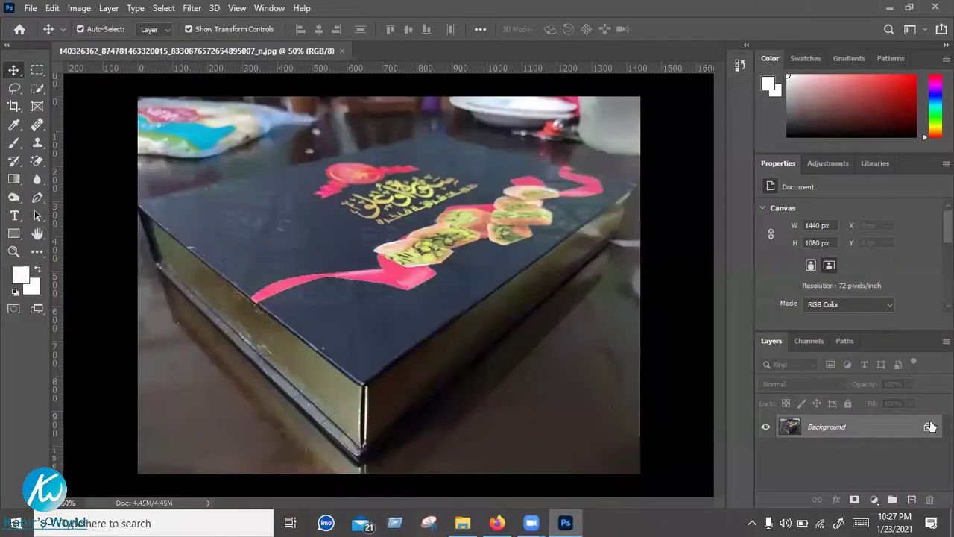
pyautogui.click(928, 428)
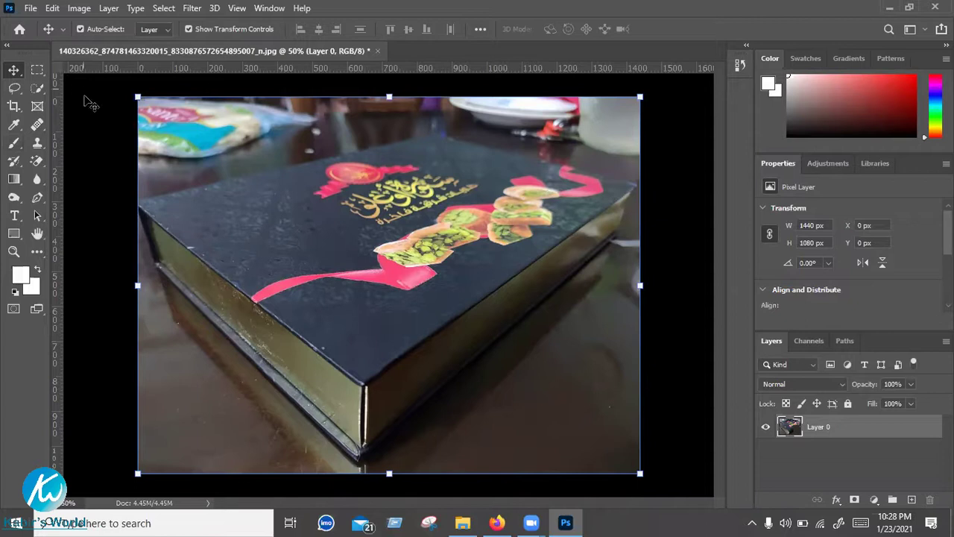
# With the Quick Selection tool, select part of the plastic bag and extend the selection over the whole bag and the table behind the box
pyautogui.click(45, 91)
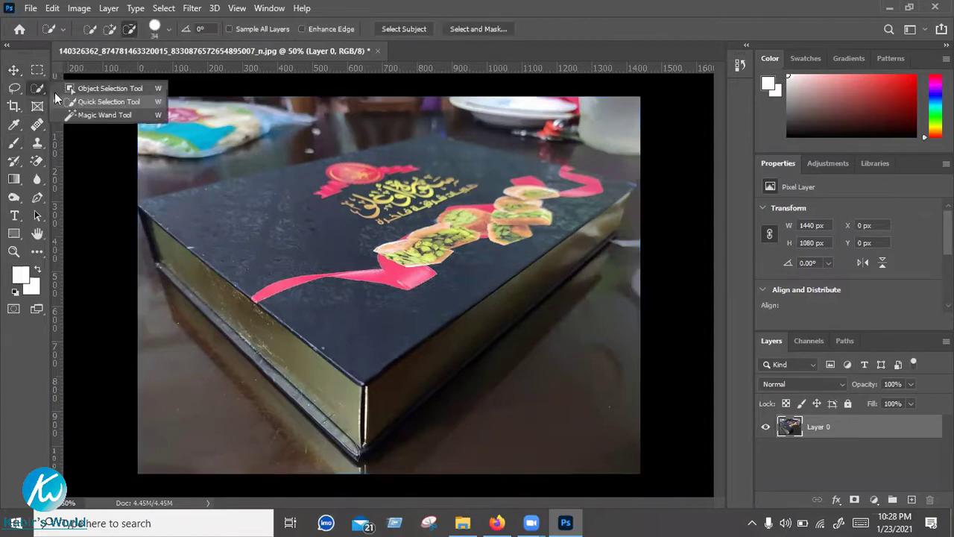
pyautogui.click(42, 88)
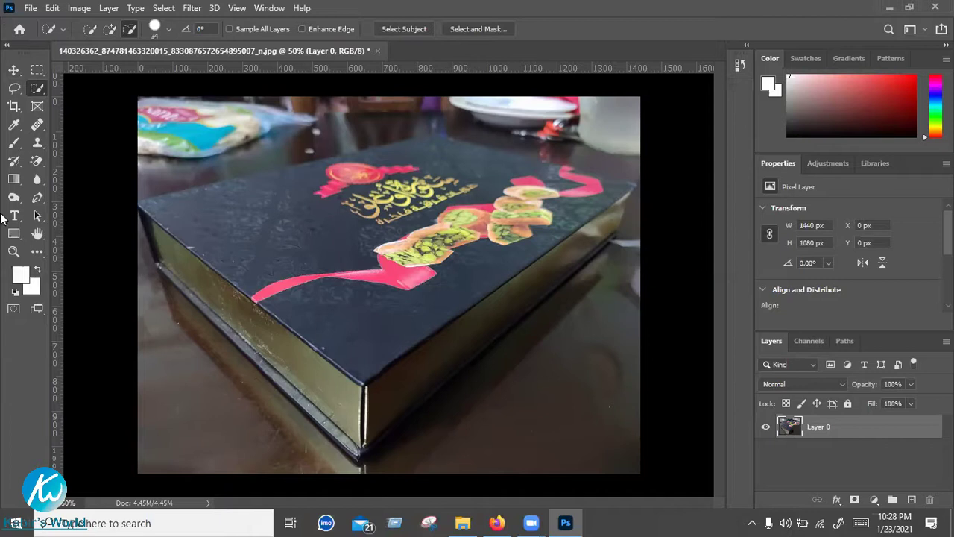
pyautogui.click(9, 21)
pyautogui.click(195, 125)
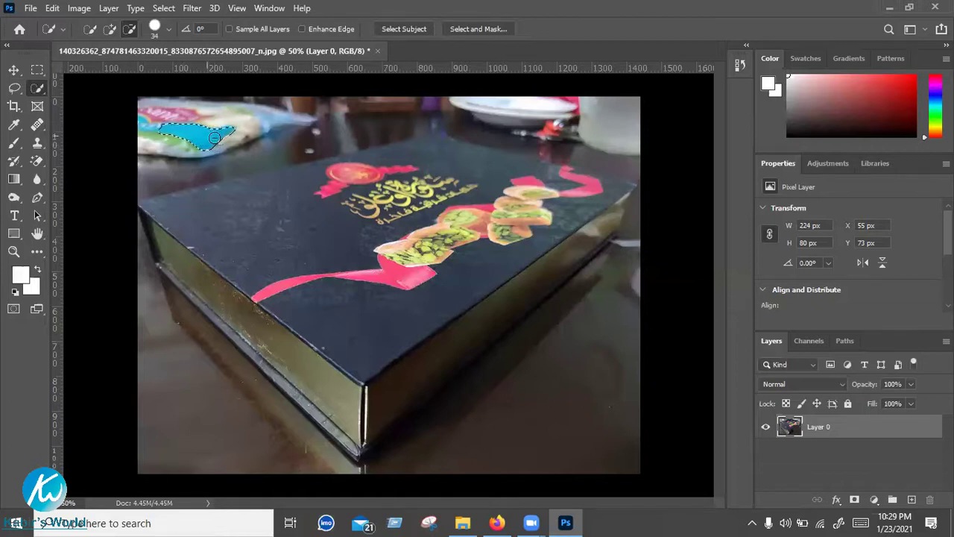
pyautogui.click(112, 29)
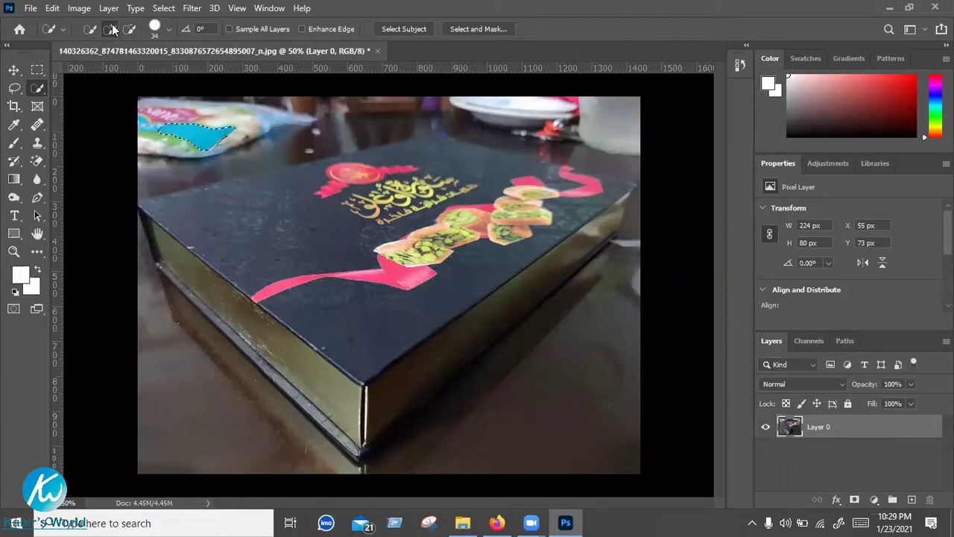
pyautogui.click(182, 141)
pyautogui.moveTo(221, 107)
pyautogui.mouseDown()
pyautogui.moveTo(188, 144)
pyautogui.moveTo(94, 160)
pyautogui.mouseUp()
pyautogui.moveTo(226, 142)
pyautogui.mouseDown()
pyautogui.moveTo(427, 102)
pyautogui.moveTo(304, 153)
pyautogui.mouseUp()
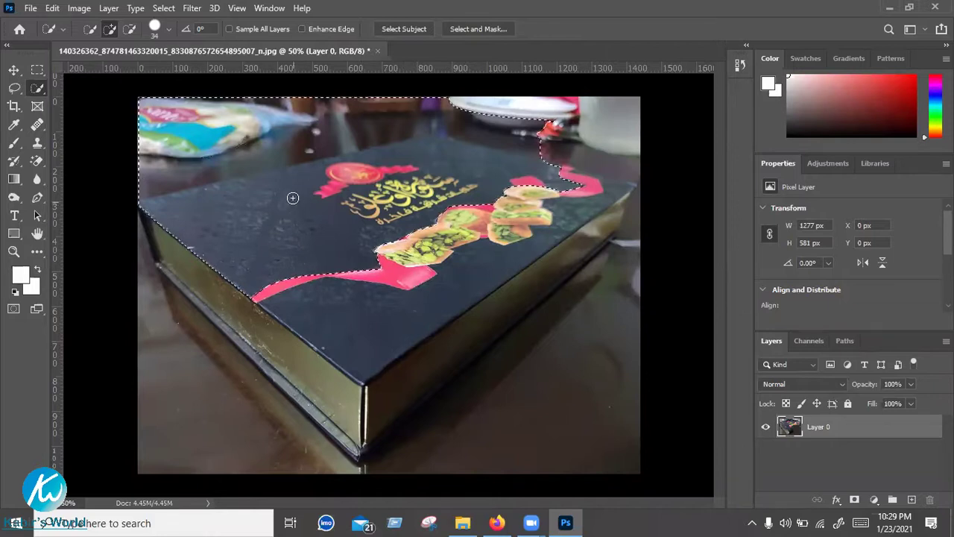
# Subtract the box's dark lid from the selection so that only the background behind it is kept
pyautogui.click(129, 28)
pyautogui.moveTo(261, 253)
pyautogui.mouseDown()
pyautogui.moveTo(285, 224)
pyautogui.moveTo(284, 179)
pyautogui.moveTo(304, 272)
pyautogui.moveTo(412, 193)
pyautogui.moveTo(431, 146)
pyautogui.moveTo(335, 199)
pyautogui.moveTo(334, 187)
pyautogui.moveTo(360, 167)
pyautogui.moveTo(404, 159)
pyautogui.moveTo(439, 217)
pyautogui.moveTo(473, 170)
pyautogui.mouseUp()
pyautogui.click(479, 106)
# Add the white plate, the red object, the glass and the table beyond the box's far edge to the selection
pyautogui.click(108, 29)
pyautogui.click(488, 121)
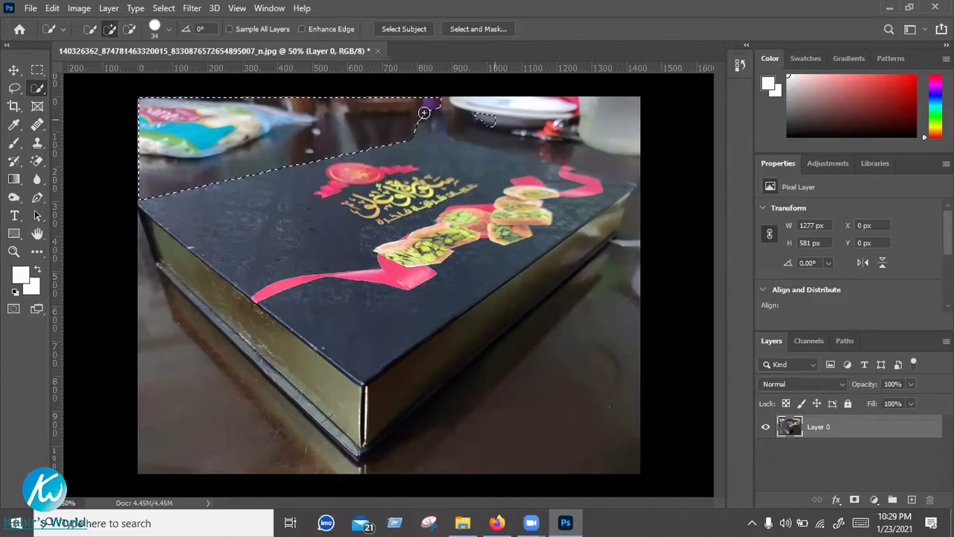
pyautogui.click(559, 122)
pyautogui.click(595, 134)
pyautogui.click(543, 135)
pyautogui.click(632, 164)
# Subtract the box's far corner and front side from the selection and add the table surface in front of the box
pyautogui.press('alt')
pyautogui.keyDown('alt'); pyautogui.click(614, 188); pyautogui.keyUp('alt')
pyautogui.keyDown('alt'); pyautogui.click(593, 181); pyautogui.keyUp('alt')
pyautogui.moveTo(627, 268)
pyautogui.mouseDown()
pyautogui.moveTo(422, 509)
pyautogui.moveTo(304, 436)
pyautogui.moveTo(201, 314)
pyautogui.moveTo(136, 294)
pyautogui.moveTo(237, 490)
pyautogui.moveTo(140, 317)
pyautogui.moveTo(128, 211)
pyautogui.moveTo(405, 396)
pyautogui.moveTo(401, 412)
pyautogui.moveTo(381, 424)
pyautogui.moveTo(618, 215)
pyautogui.mouseUp()
pyautogui.keyDown('alt'); pyautogui.click(404, 366); pyautogui.keyUp('alt')
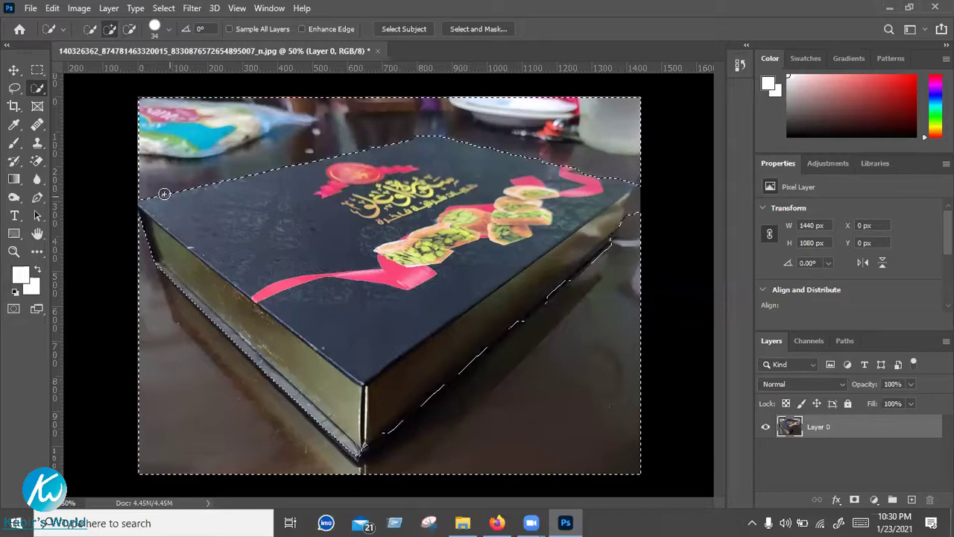
# Examine up close how accurately the selection border follows the lid's back edge and the box's left corner
pyautogui.scroll(1, 164, 191)
pyautogui.scroll(3, 167, 178)
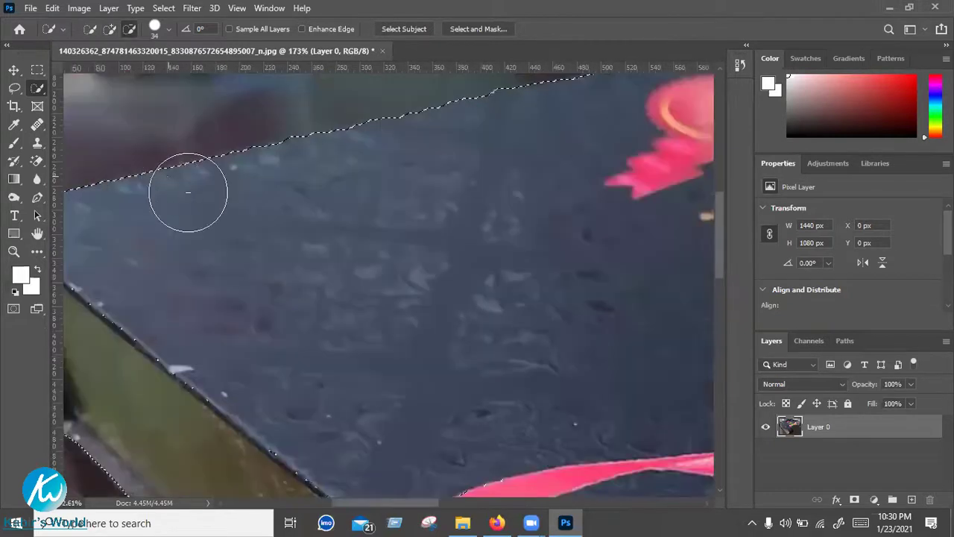
pyautogui.scroll(8, 188, 192)
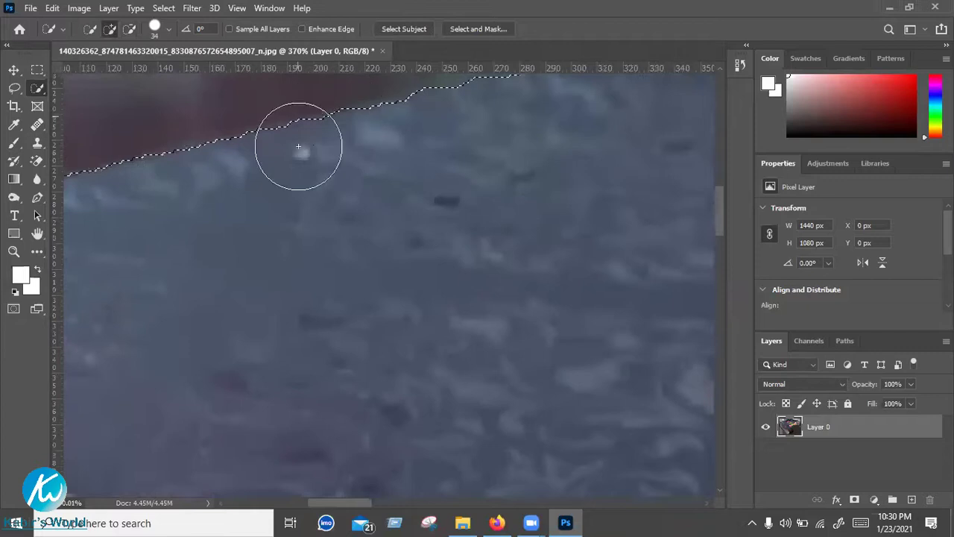
pyautogui.scroll(-2, 291, 149)
pyautogui.scroll(-2, 310, 134)
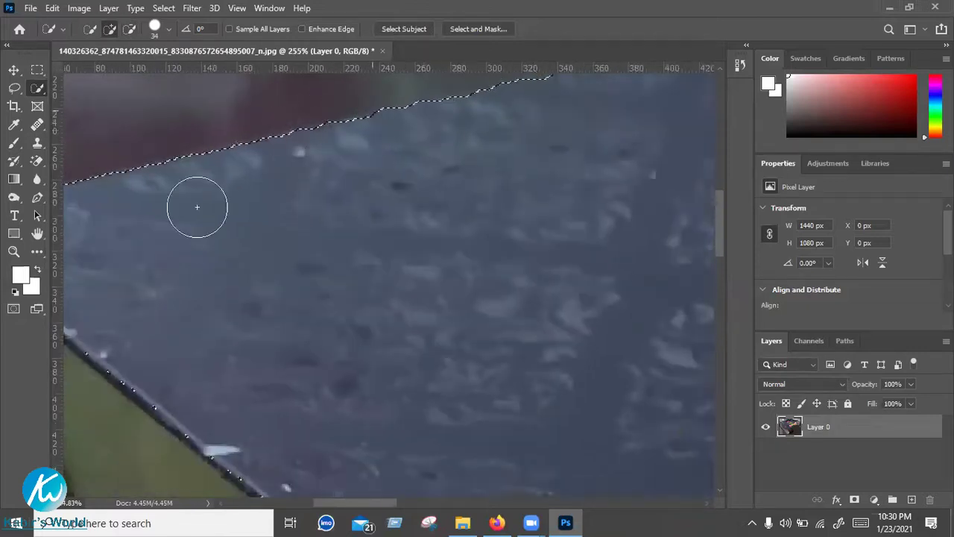
pyautogui.scroll(-2, 198, 207)
pyautogui.scroll(-2, 298, 175)
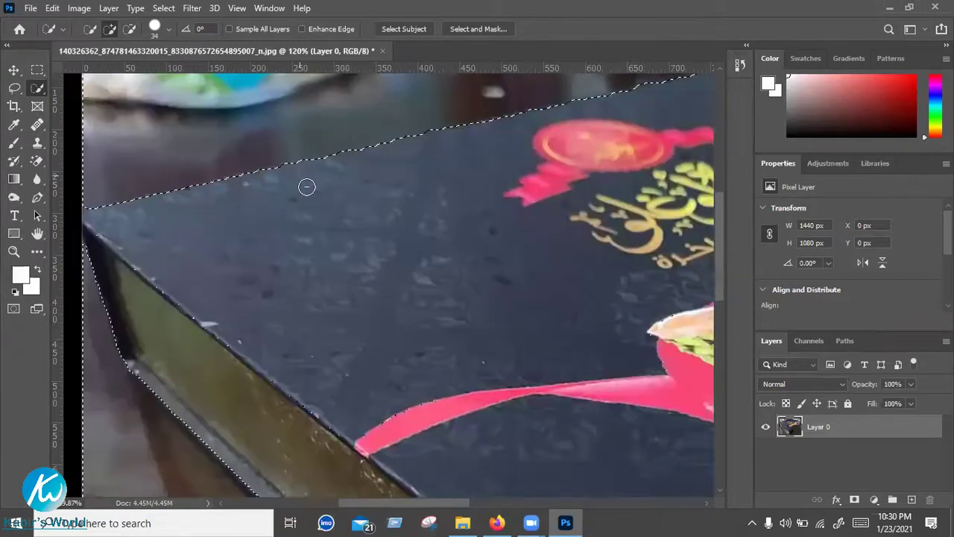
pyautogui.scroll(-2, 306, 186)
pyautogui.scroll(-2, 308, 183)
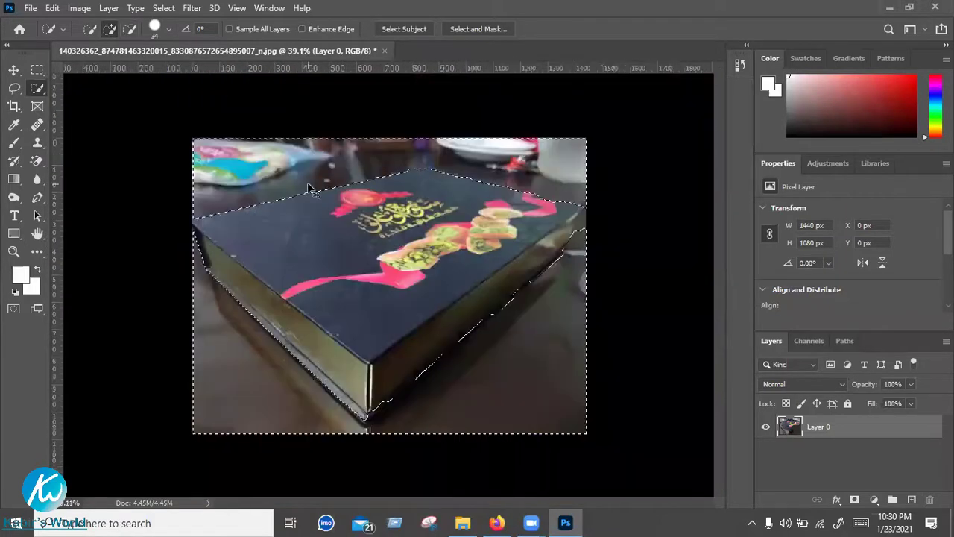
# Clear the quick selection and outline the whole box from corner to corner with the Polygonal Lasso tool, closing the path into a selection
pyautogui.rightClick(378, 192)
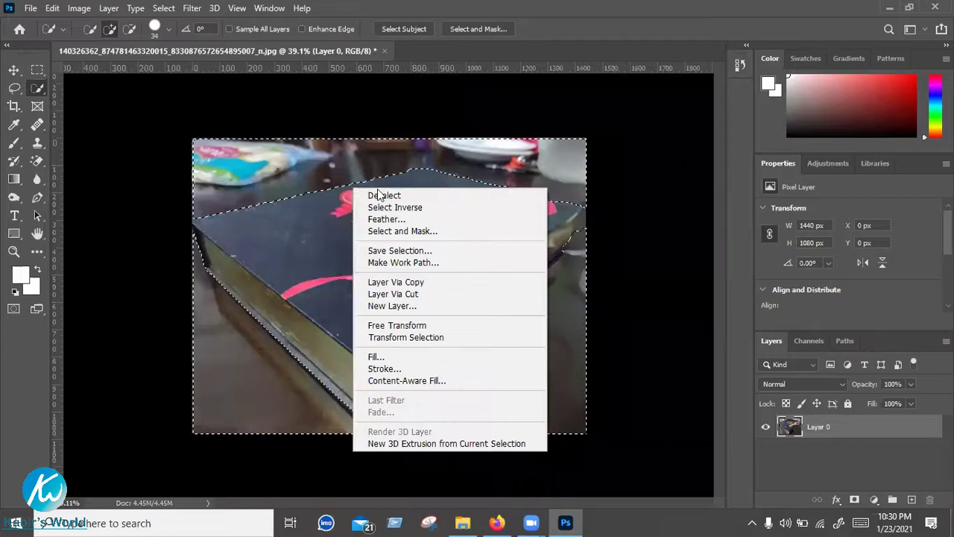
pyautogui.click(382, 195)
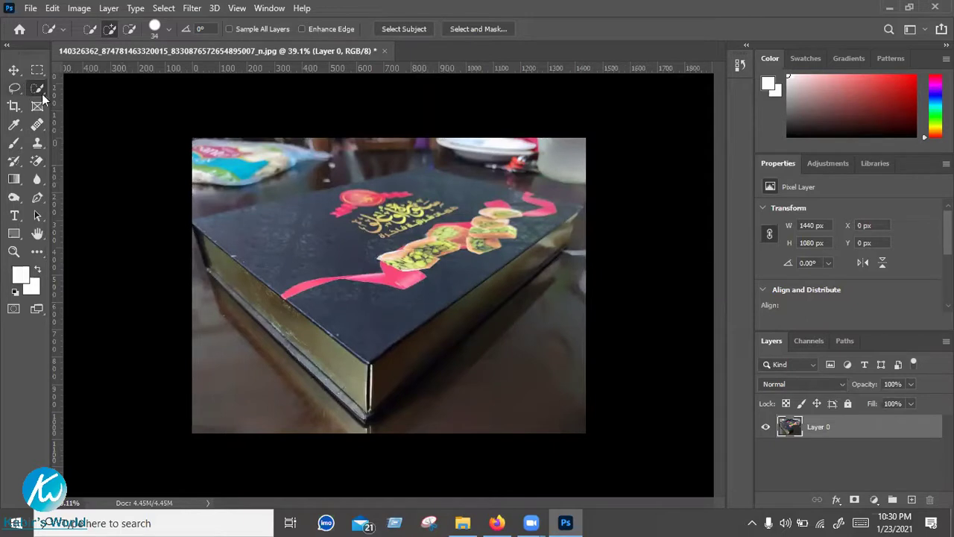
pyautogui.rightClick(16, 89)
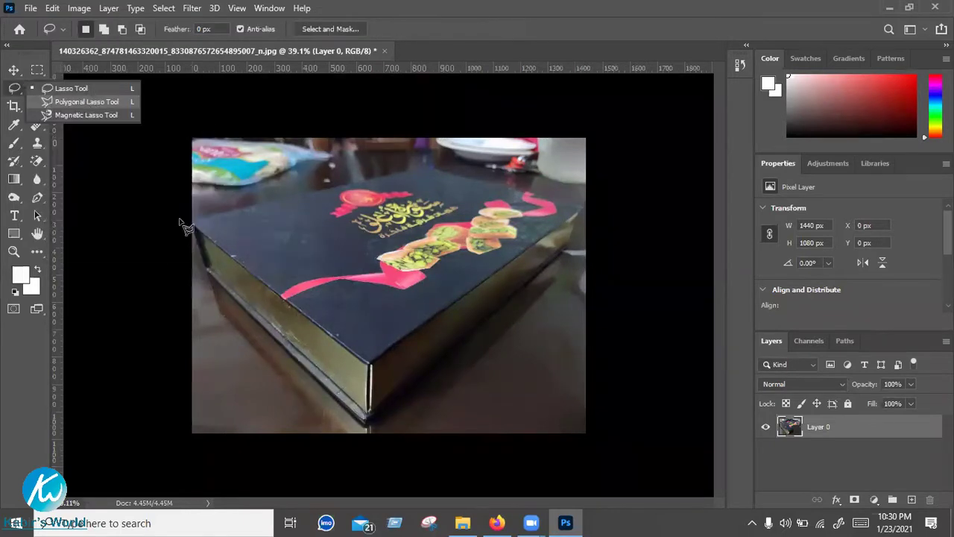
pyautogui.click(83, 101)
pyautogui.scroll(1, 253, 249)
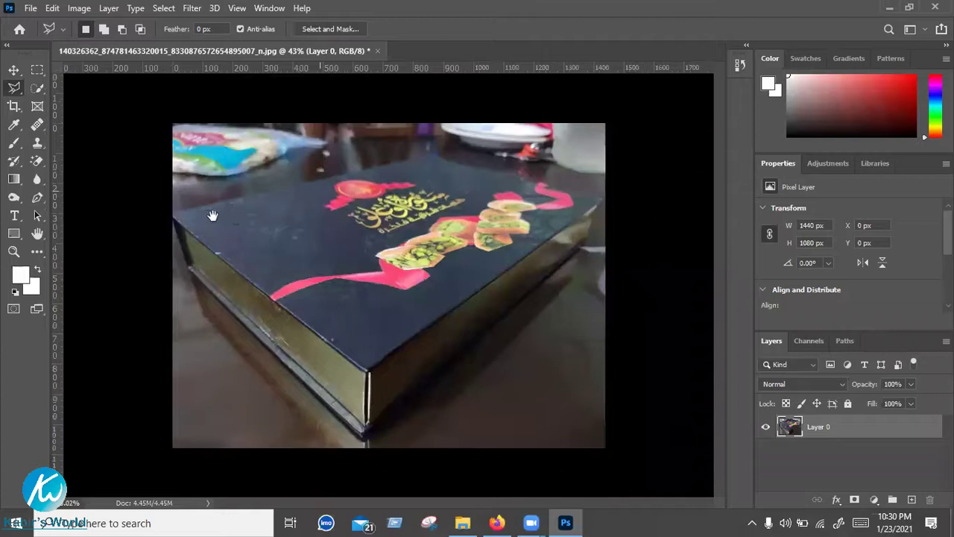
pyautogui.click(174, 213)
pyautogui.click(430, 158)
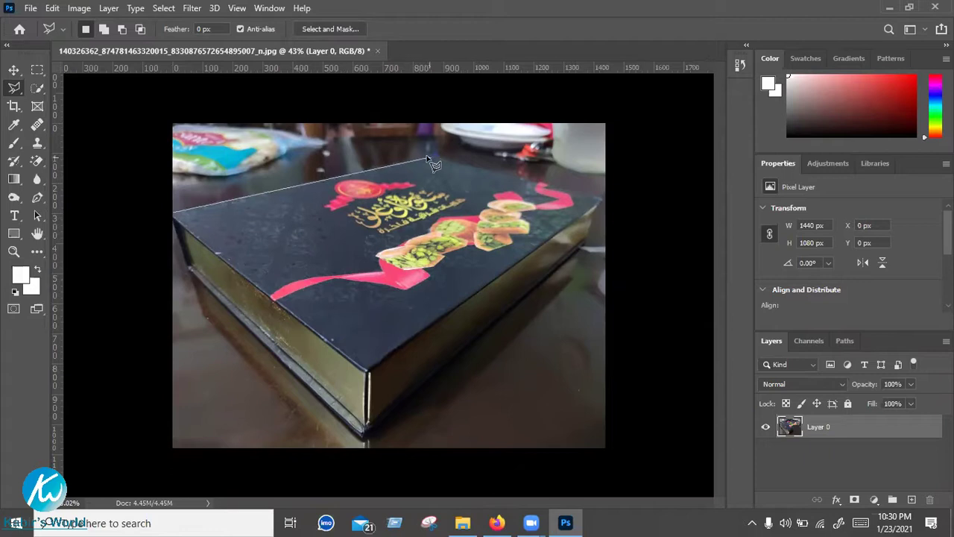
pyautogui.click(600, 201)
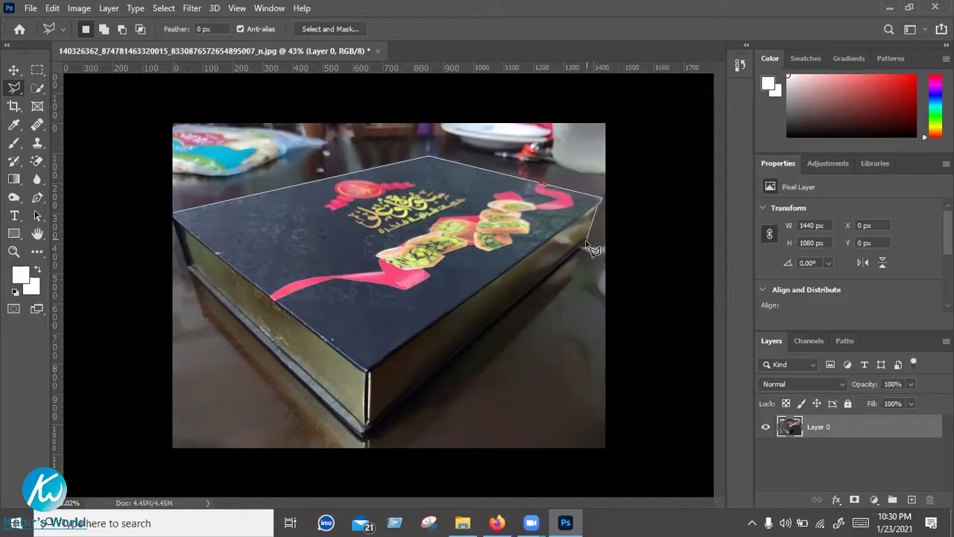
pyautogui.click(588, 244)
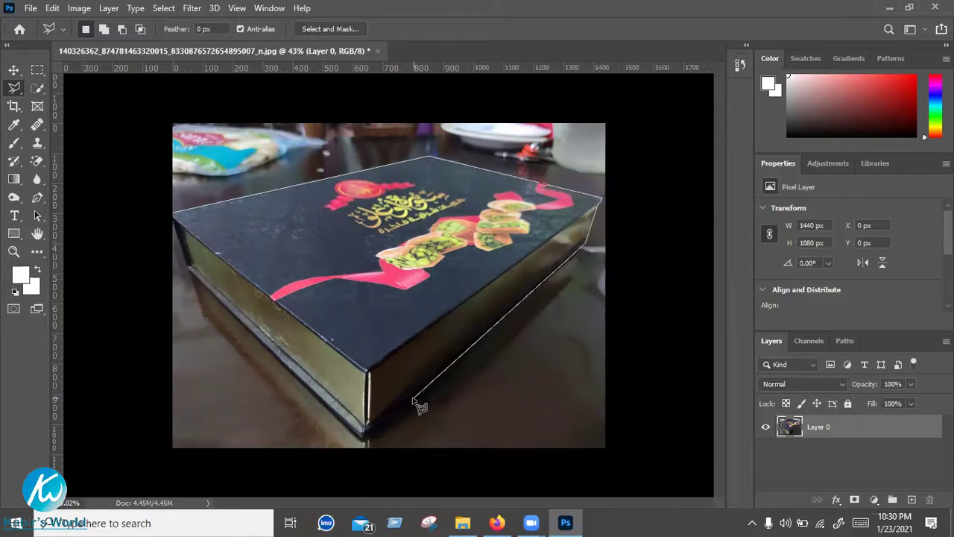
pyautogui.click(363, 433)
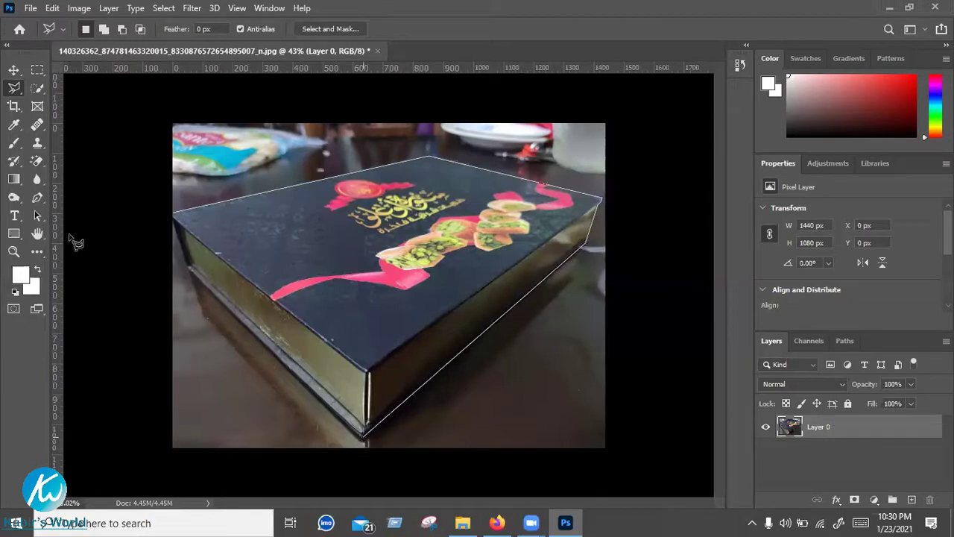
pyautogui.click(187, 271)
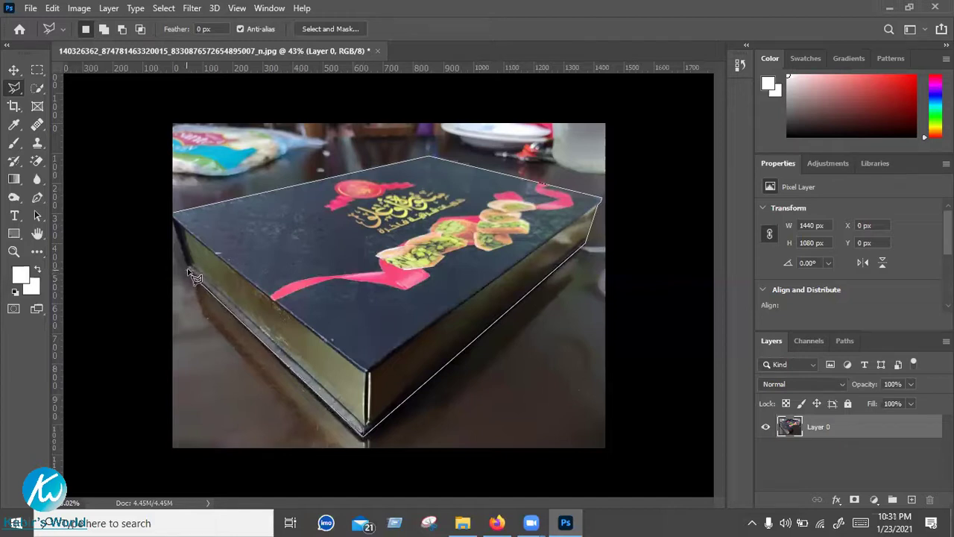
pyautogui.click(177, 220)
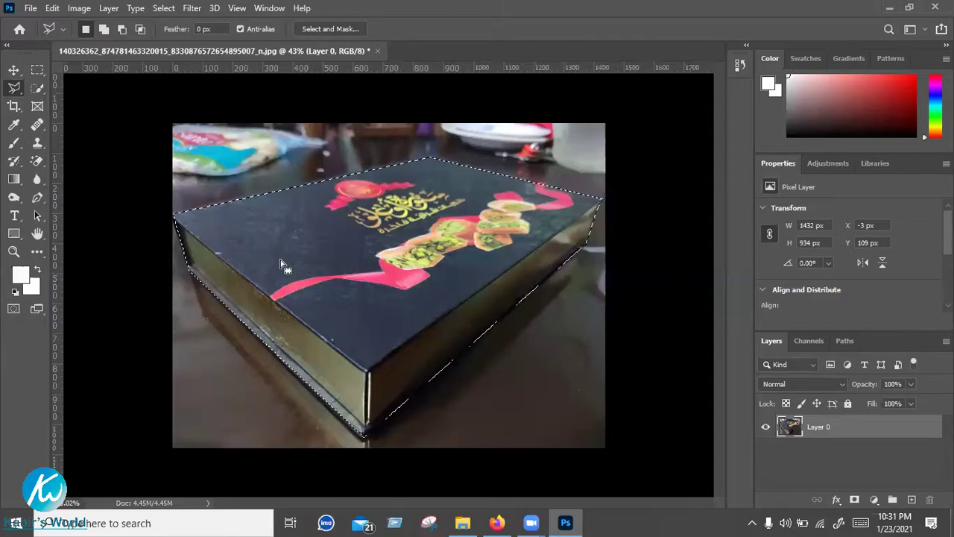
pyautogui.hotkey('ctrl', 'd')
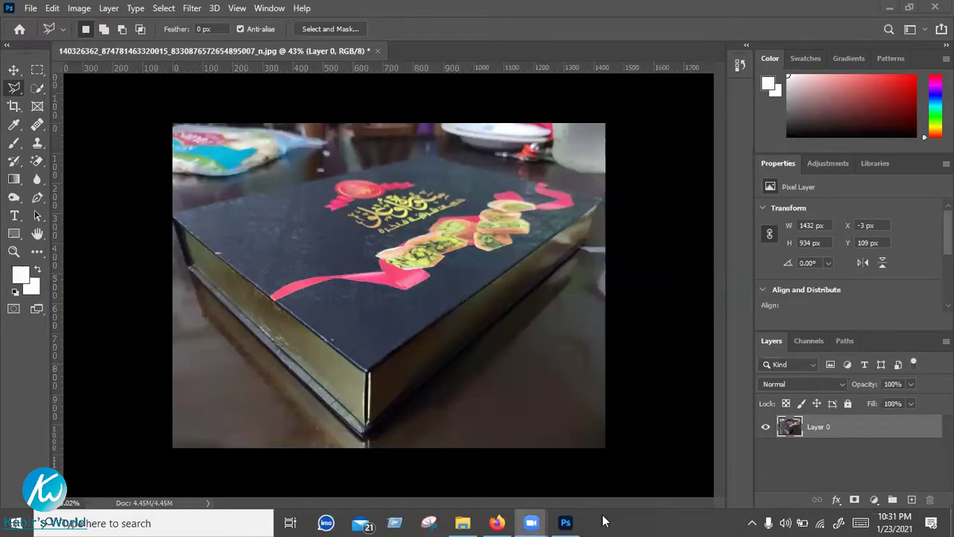
pyautogui.moveTo(530, 522)
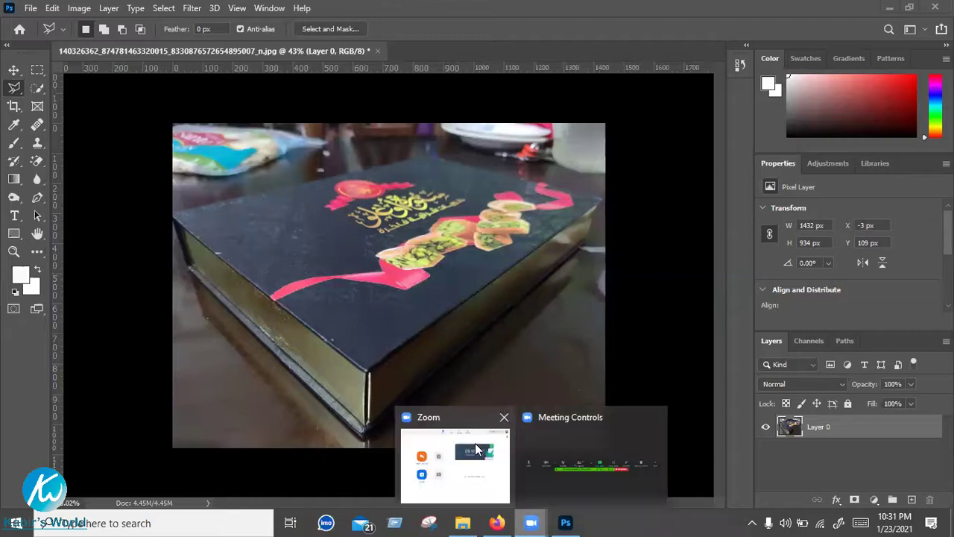
pyautogui.click(476, 443)
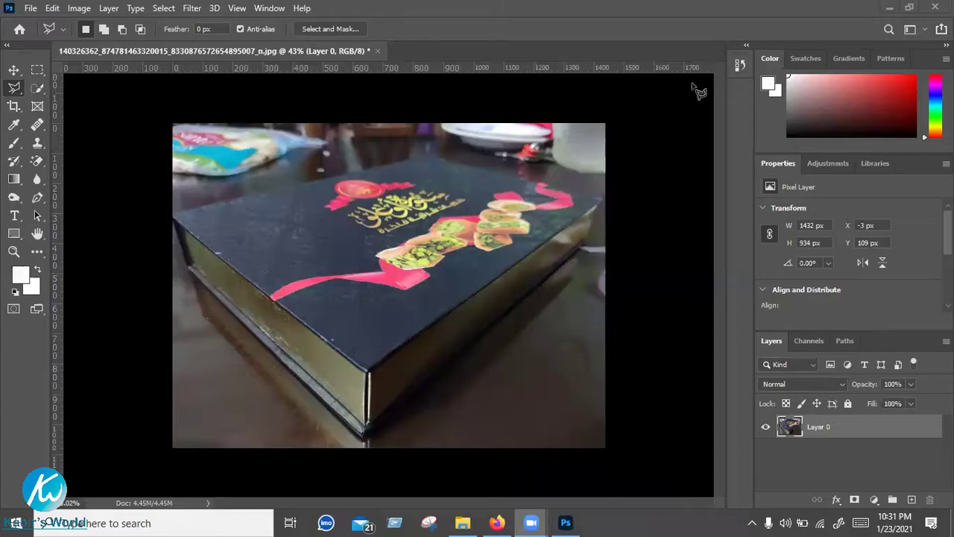
pyautogui.click(631, 73)
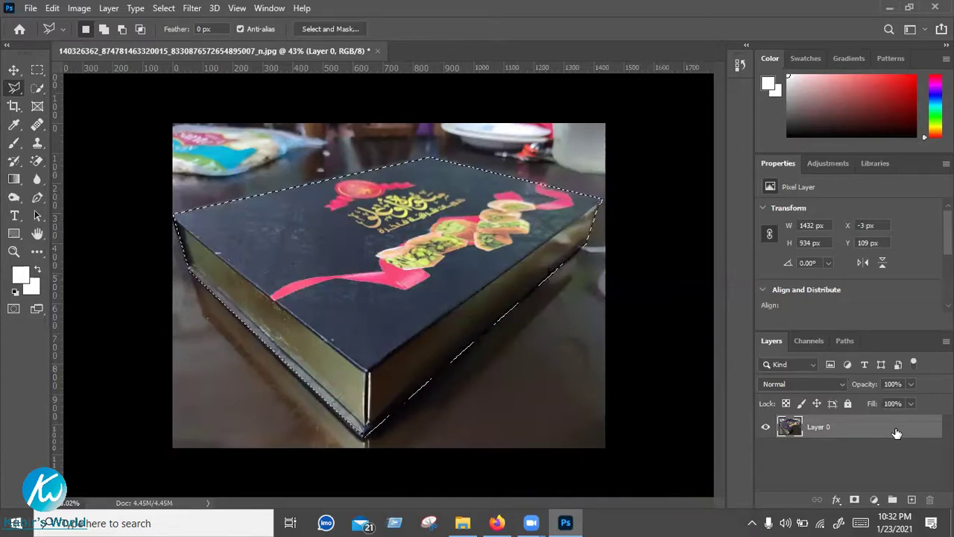
# Copy the selected box onto its own layer and hide the original photo layer to isolate the cutout
pyautogui.hotkey('ctrl', 'j')
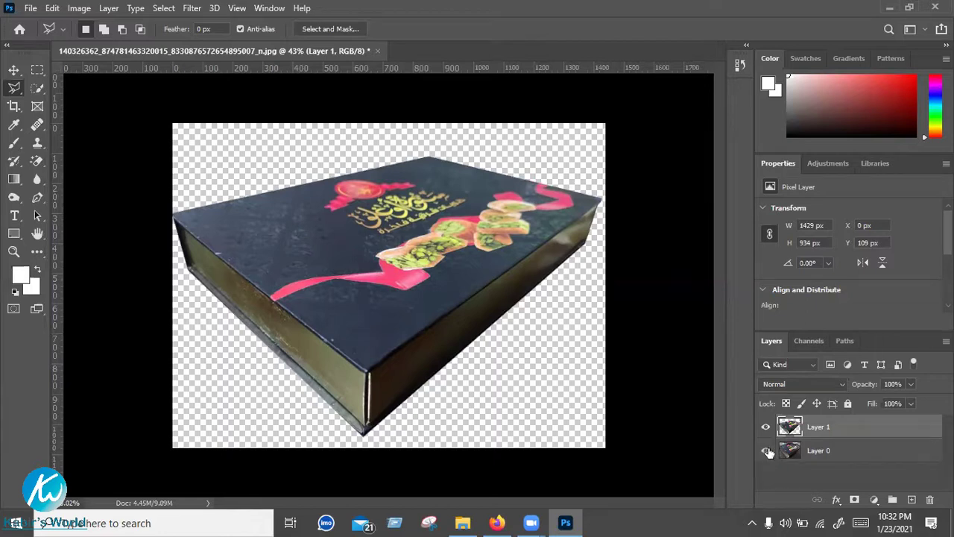
pyautogui.click(766, 451)
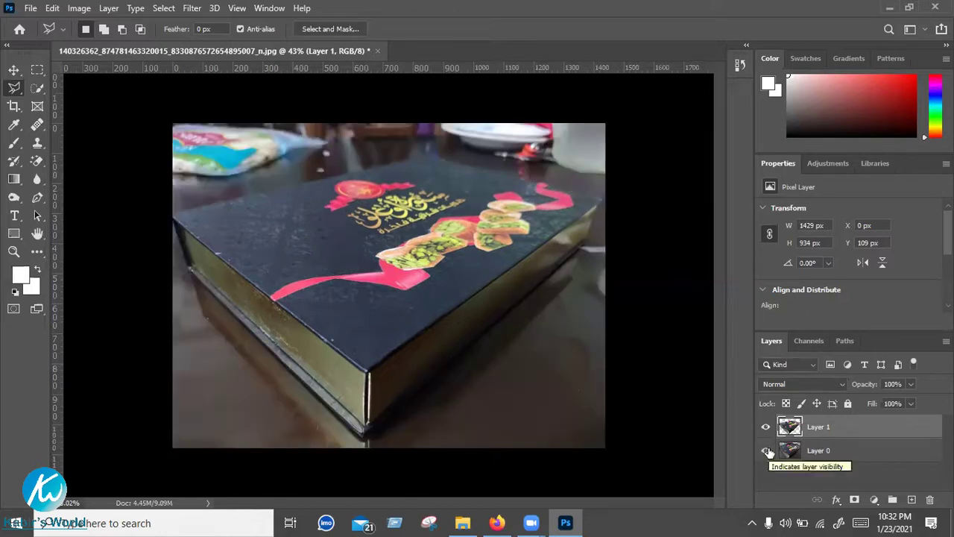
pyautogui.click(766, 450)
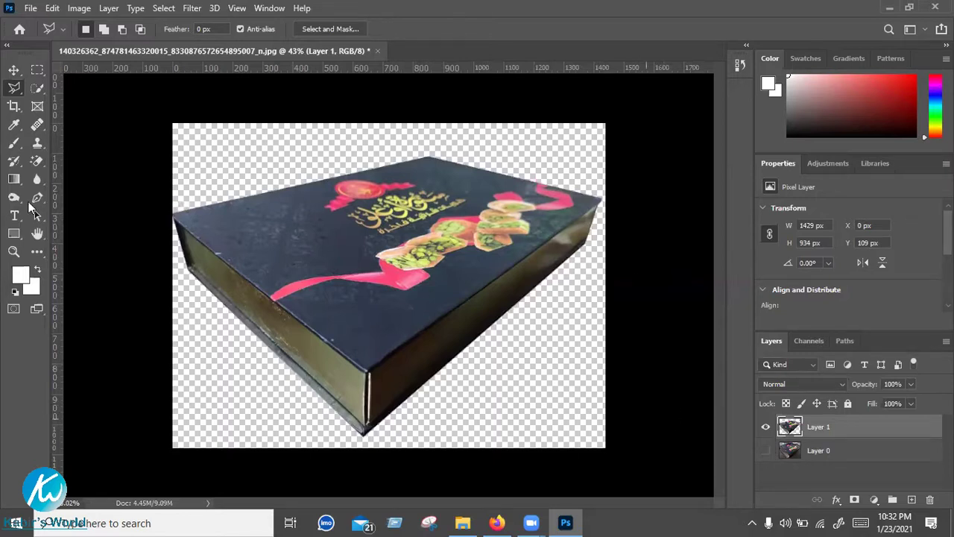
# Paint a curved white brush stroke across the box cutout, and undo the stroke
pyautogui.click(14, 142)
pyautogui.moveTo(283, 215)
pyautogui.mouseDown()
pyautogui.moveTo(368, 207)
pyautogui.moveTo(368, 315)
pyautogui.moveTo(291, 328)
pyautogui.moveTo(283, 302)
pyautogui.mouseUp()
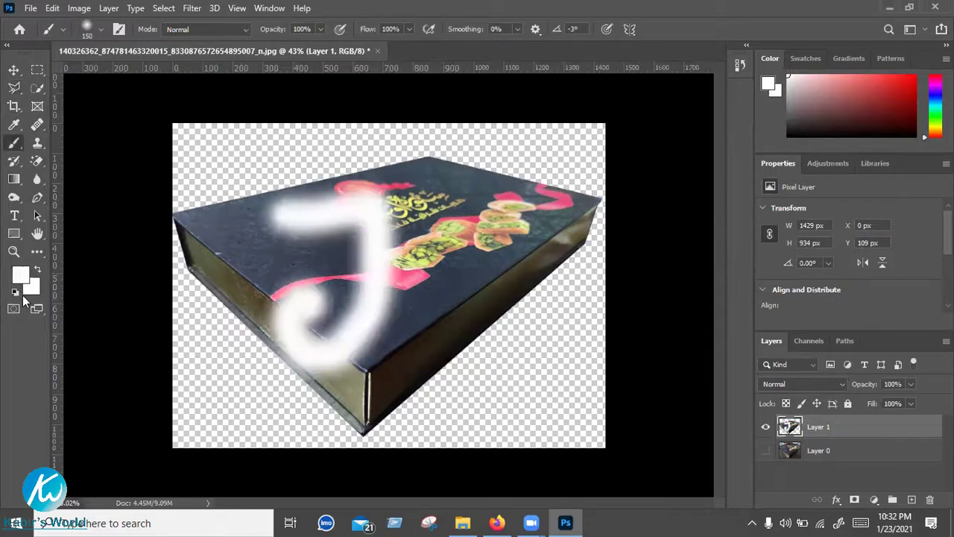
pyautogui.hotkey('ctrl', 'z')
# Switch to the Move tool and load the outline of the box cutout on Layer 1 as a selection
pyautogui.click(14, 70)
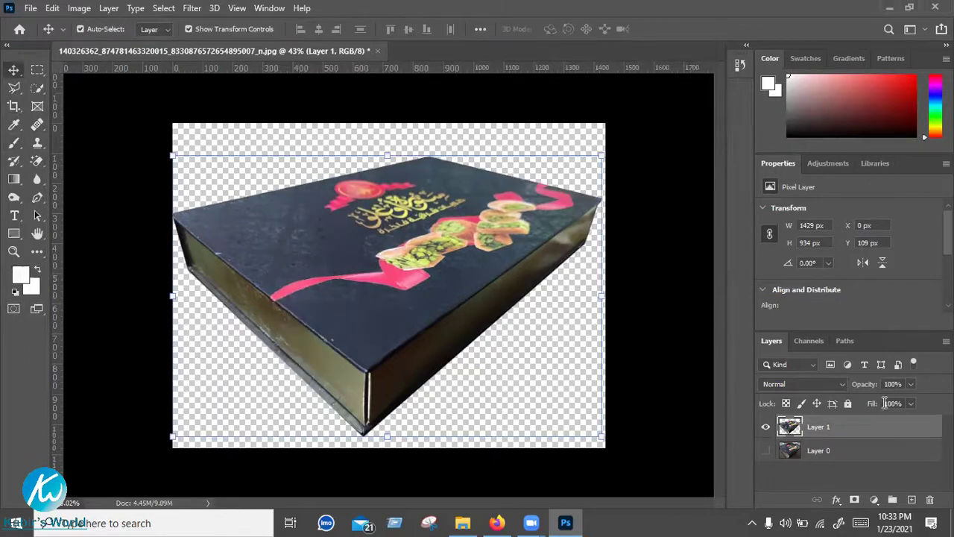
pyautogui.keyDown('ctrl'); pyautogui.click(789, 428); pyautogui.keyUp('ctrl')
pyautogui.hotkey('ctrl', 'd')
pyautogui.keyDown('ctrl'); pyautogui.click(791, 430); pyautogui.keyUp('ctrl')
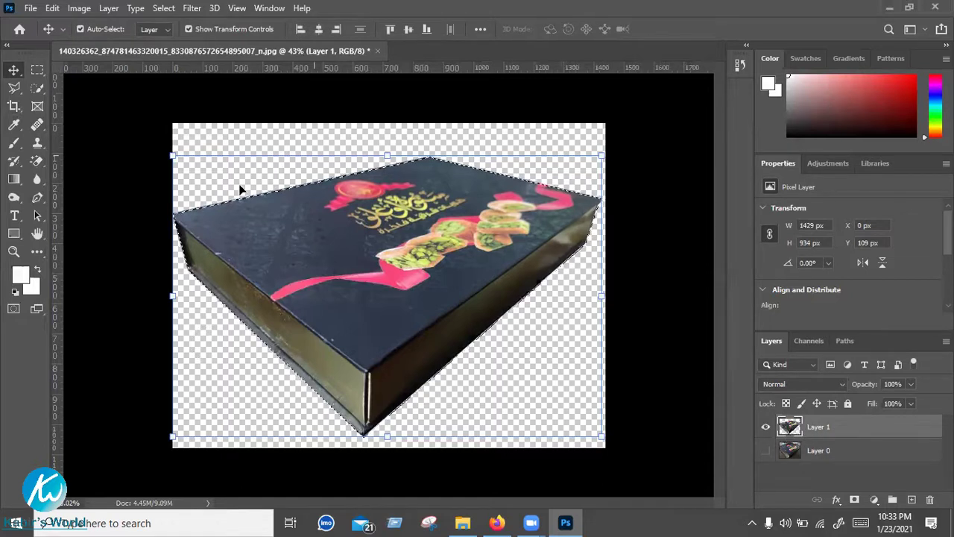
# Hide the box cutout on Layer 1, and show and select the original photo layer, Layer 0
pyautogui.click(766, 427)
pyautogui.click(766, 450)
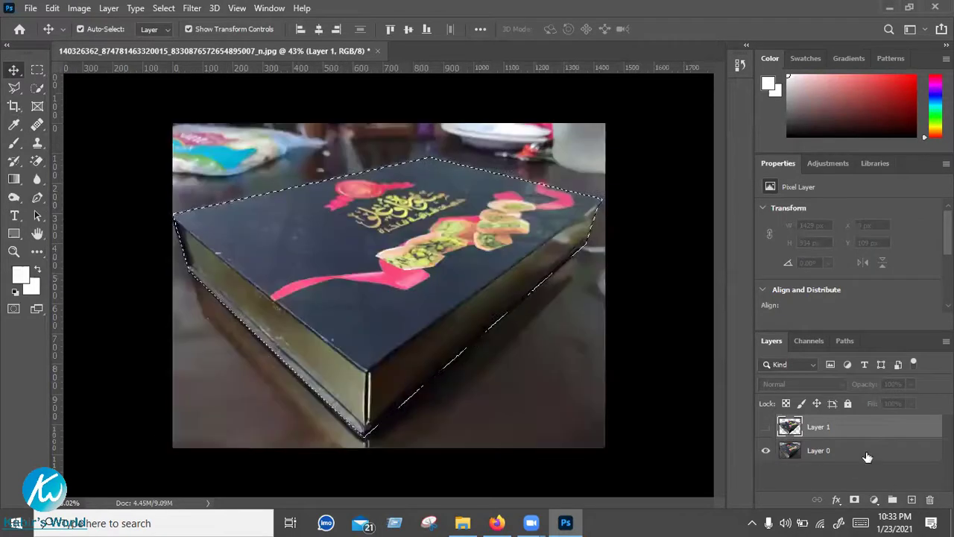
pyautogui.click(865, 455)
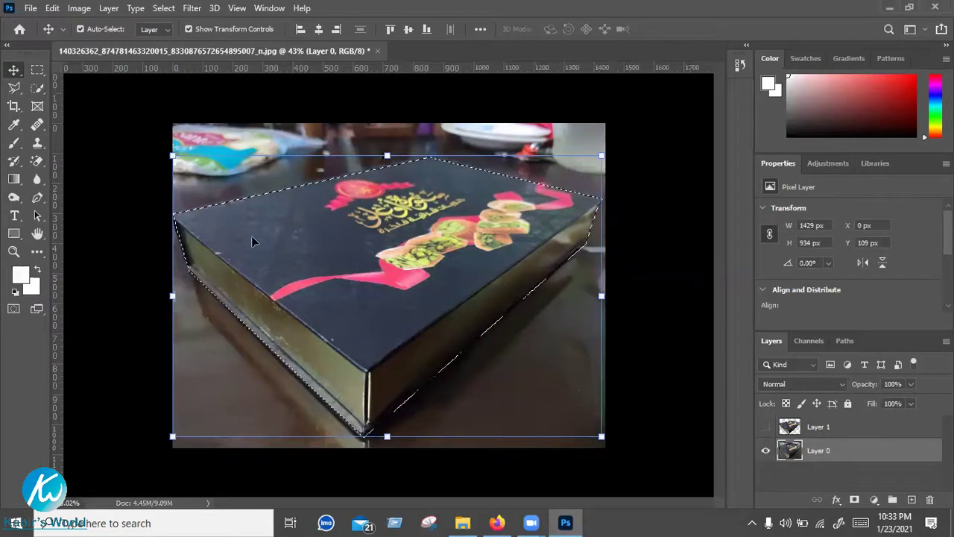
# Invert the box selection, delete the background around the box from Layer 0, and clear the selection
pyautogui.click(38, 71)
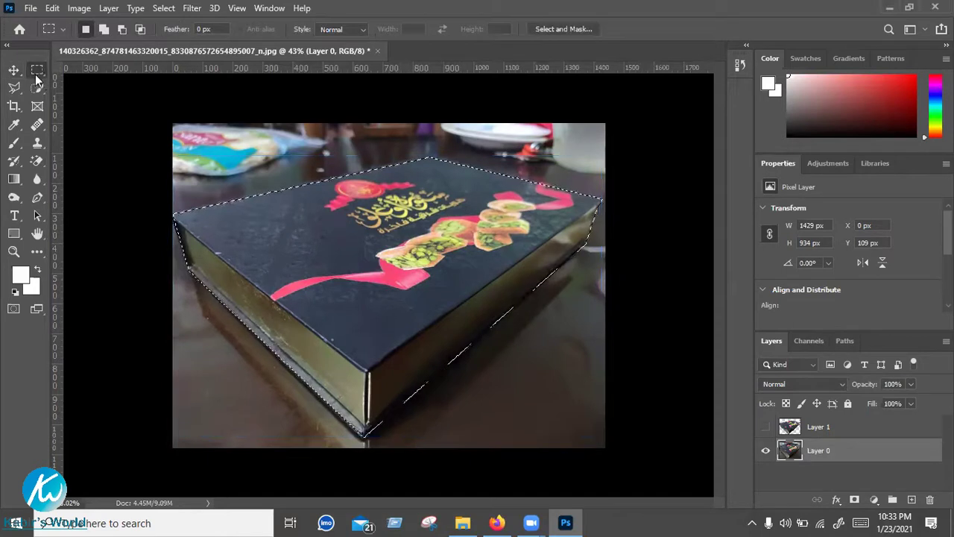
pyautogui.rightClick(329, 202)
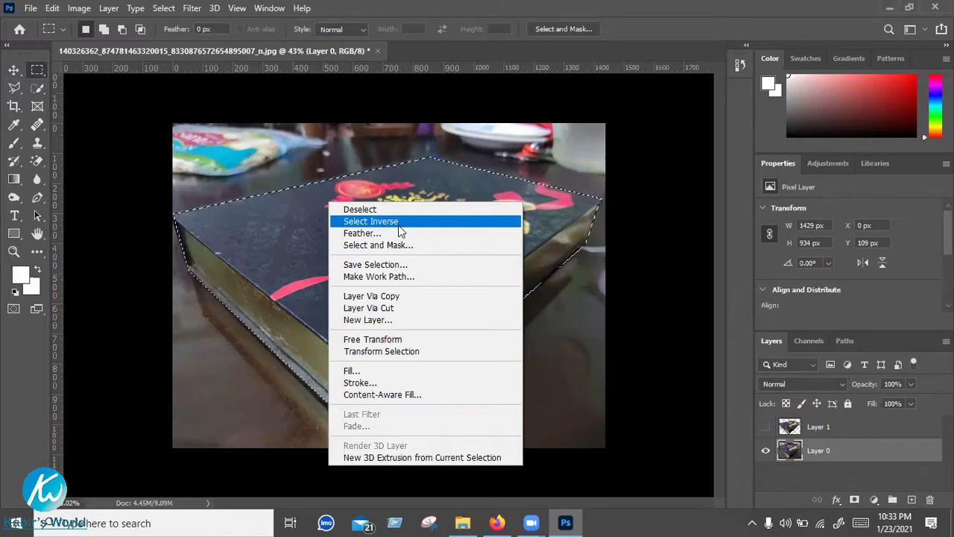
pyautogui.rightClick(390, 183)
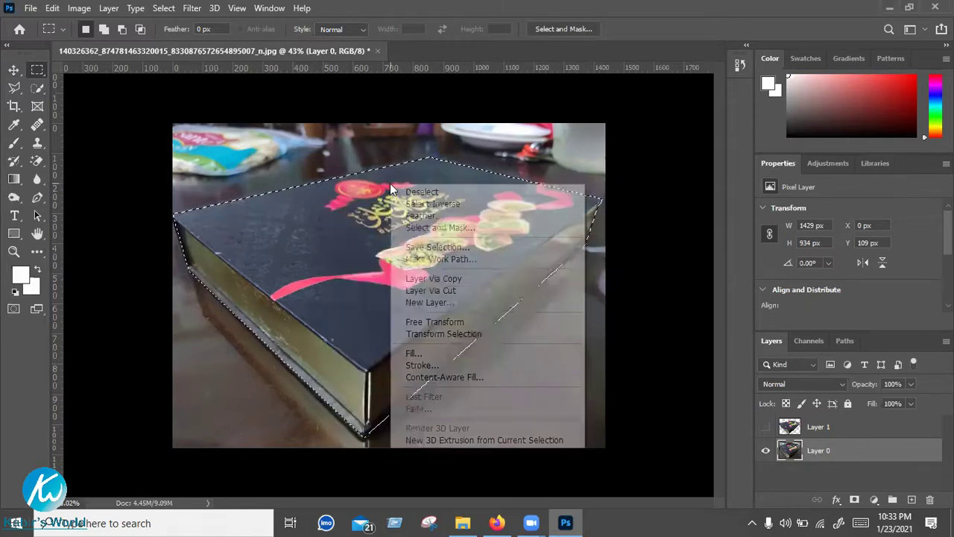
pyautogui.click(415, 204)
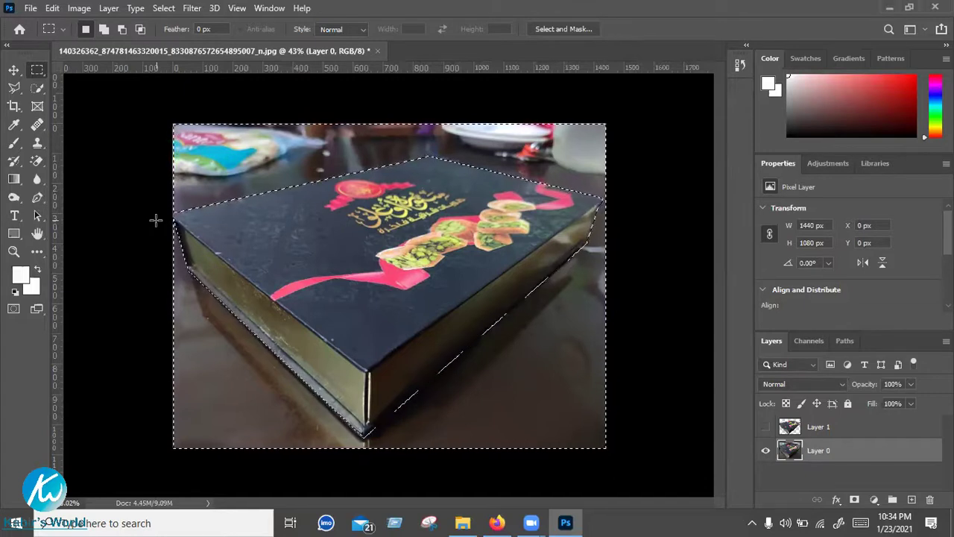
pyautogui.press('Delete')
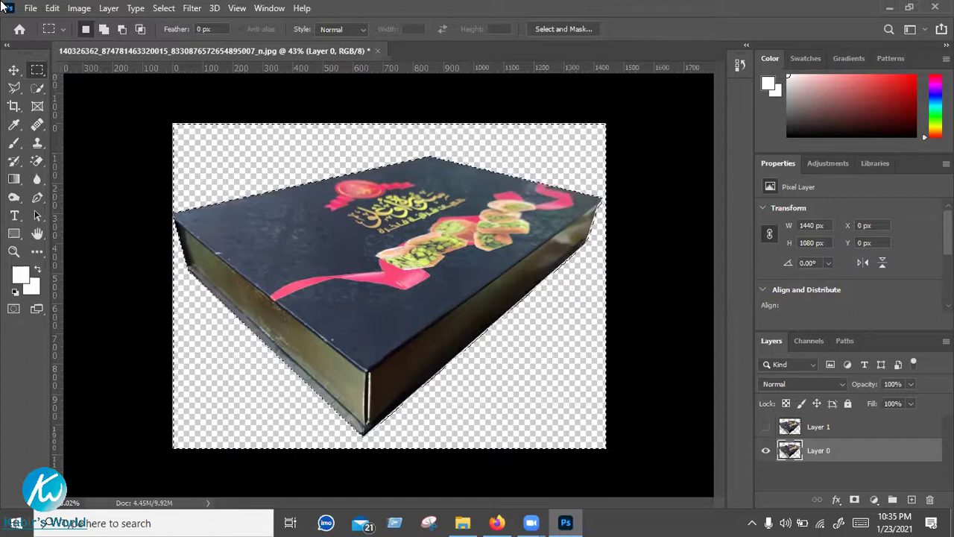
pyautogui.hotkey('ctrl', 'd')
pyautogui.click(13, 72)
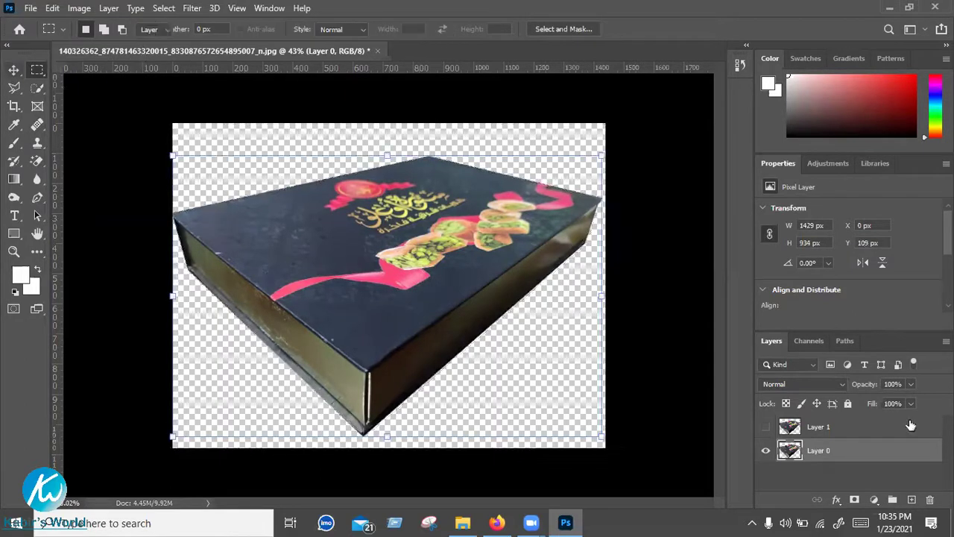
# Undo the background deletion on Layer 0 and clear the selection
pyautogui.hotkey('ctrl', 'z')
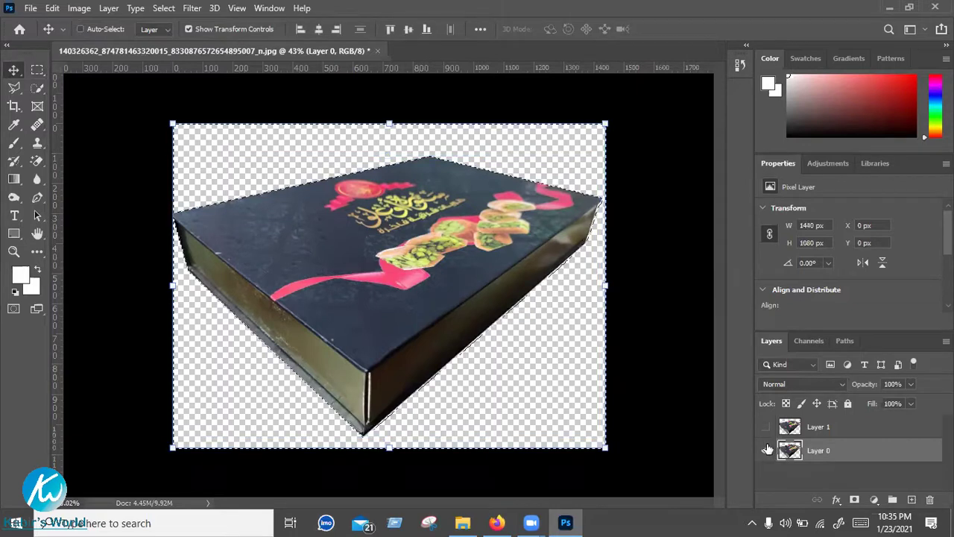
pyautogui.click(768, 449)
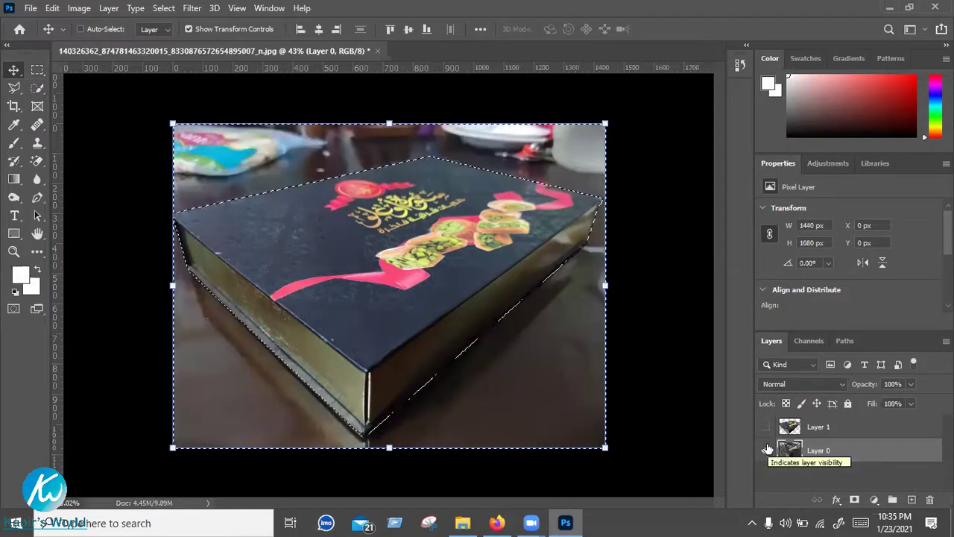
pyautogui.hotkey('ctrl', 'd')
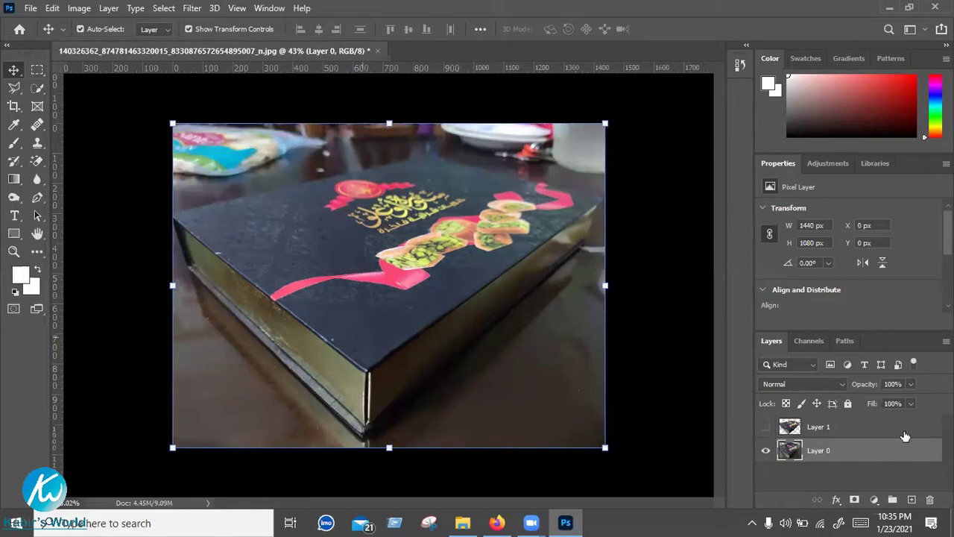
# Delete the box area from Layer 0 using the outline of Layer 1 as the selection, then undo the deletion and deselect
pyautogui.keyDown('ctrl'); pyautogui.click(793, 427); pyautogui.keyUp('ctrl')
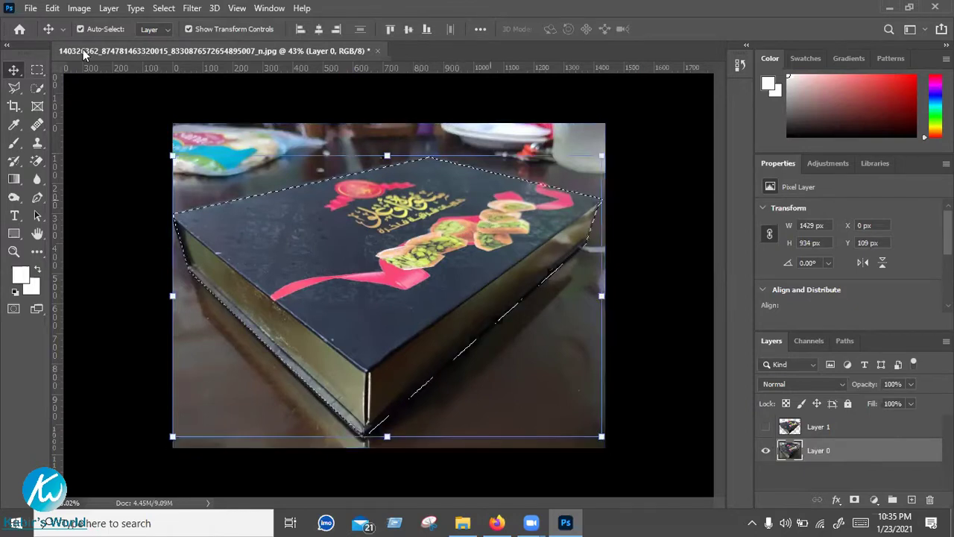
pyautogui.click(40, 70)
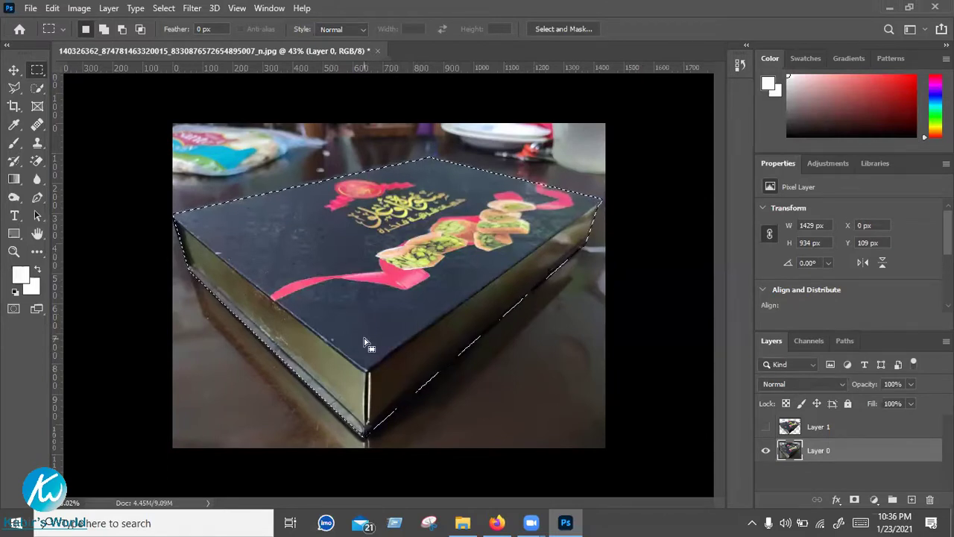
pyautogui.press('Delete')
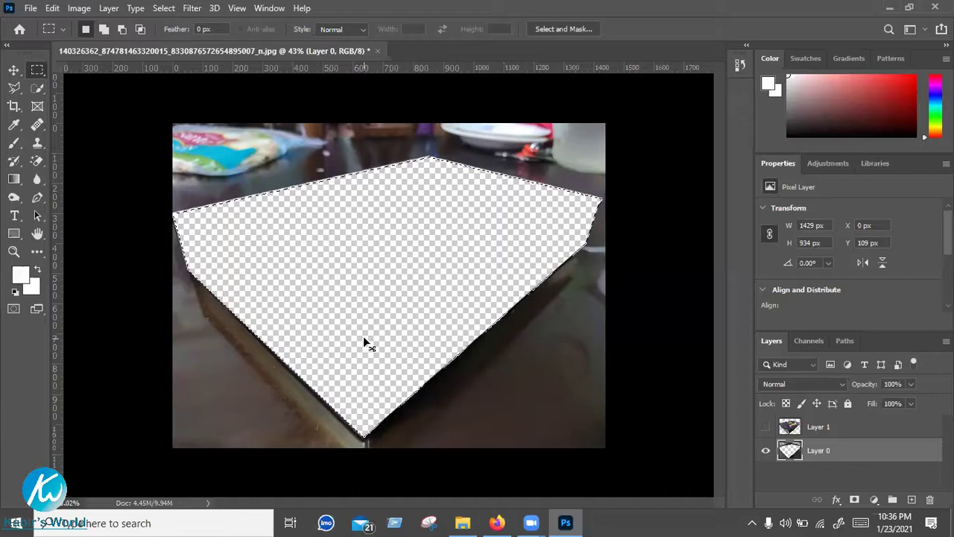
pyautogui.hotkey('ctrl', 'z')
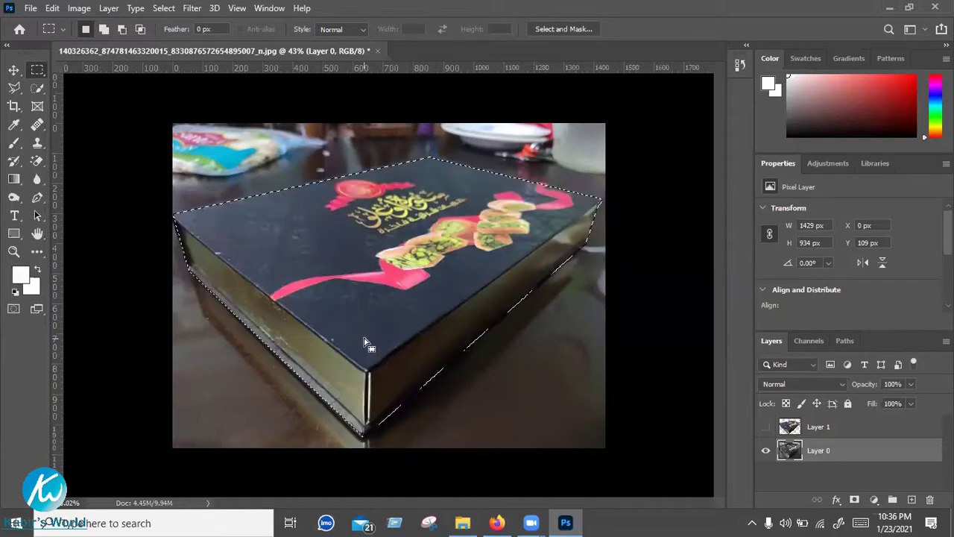
pyautogui.hotkey('ctrl', 'd')
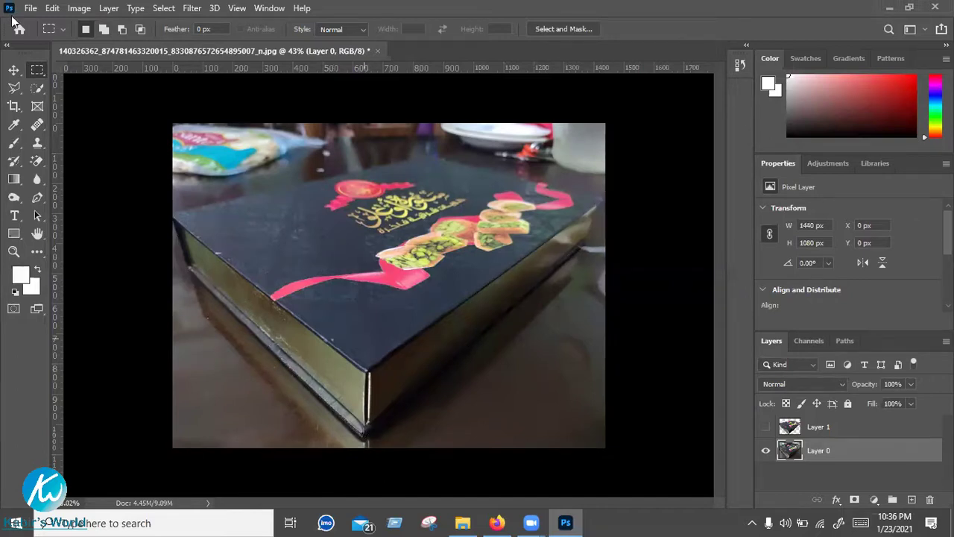
# Switch to the Move tool, hide Layer 0 and show the box cutout on Layer 1
pyautogui.press('v')
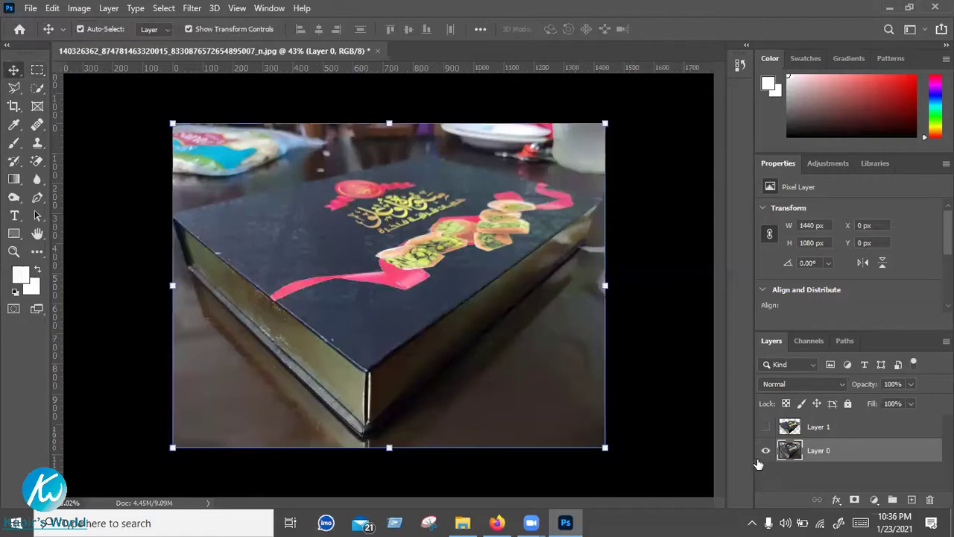
pyautogui.click(766, 451)
pyautogui.click(766, 427)
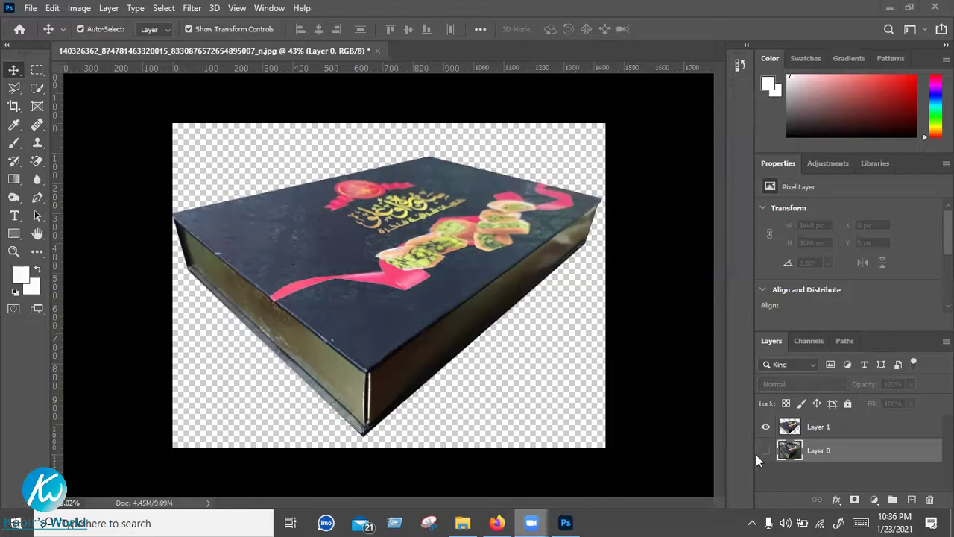
# Open the model cruise ship photo from the Downloads folder in Photoshop as a separate document
pyautogui.click(456, 522)
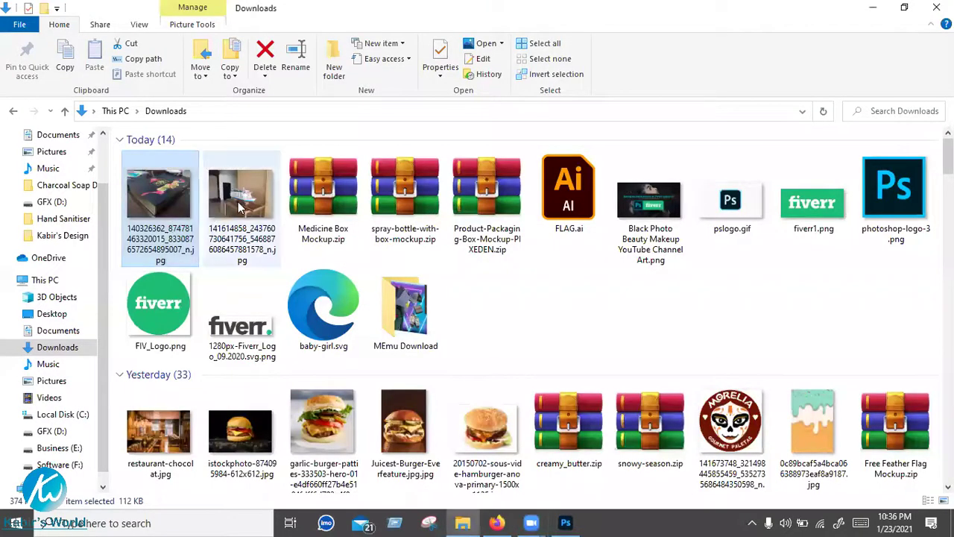
pyautogui.moveTo(241, 195); pyautogui.dragTo(888, 6)
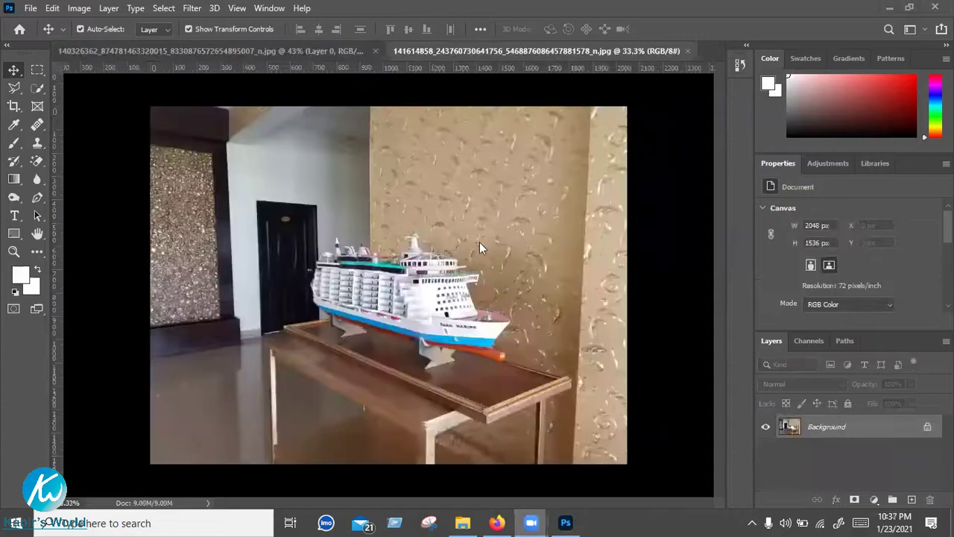
# Examine the model ship's hull, windows, railings and upper deck edges up close, and close the ship photo
pyautogui.scroll(6, 410, 309)
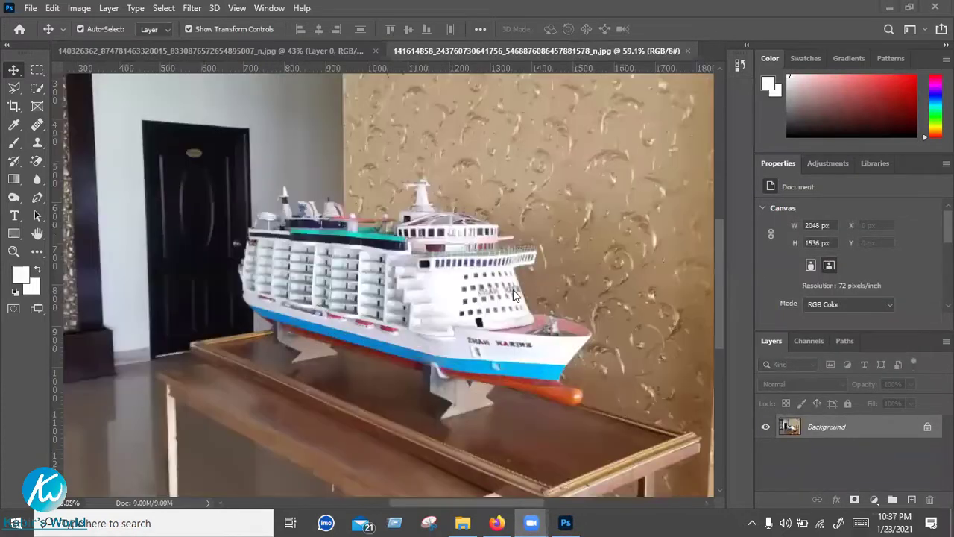
pyautogui.scroll(4, 508, 284)
pyautogui.scroll(1, 462, 306)
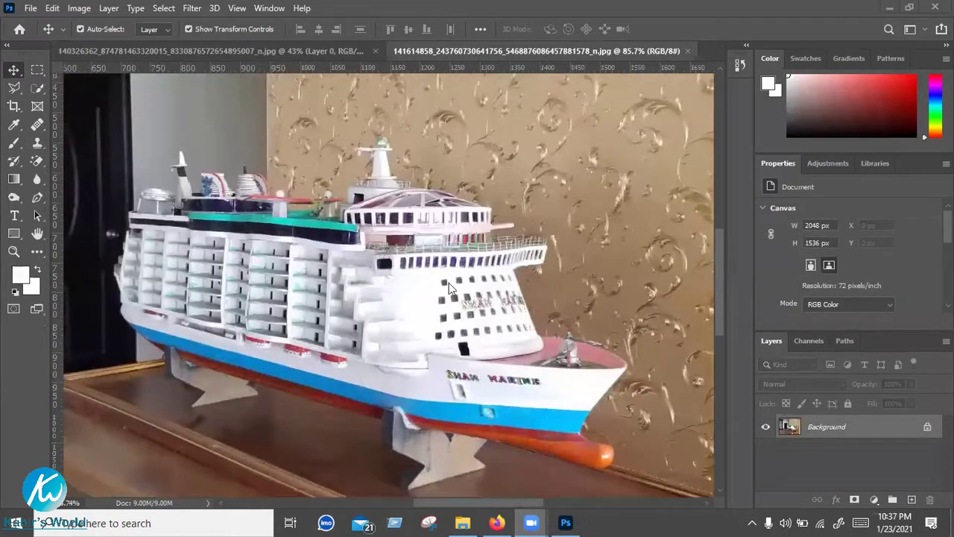
pyautogui.scroll(2, 448, 309)
pyautogui.scroll(2, 489, 339)
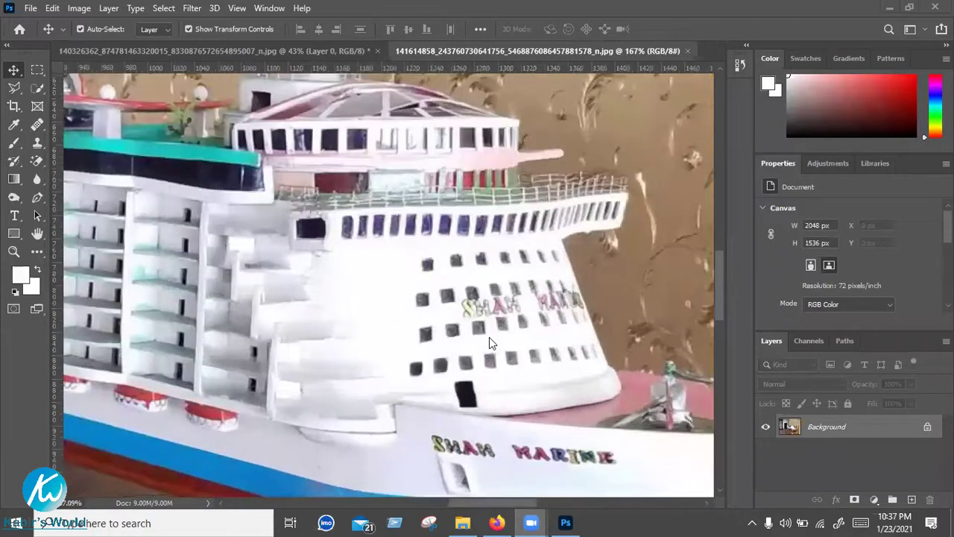
pyautogui.scroll(-1, 481, 335)
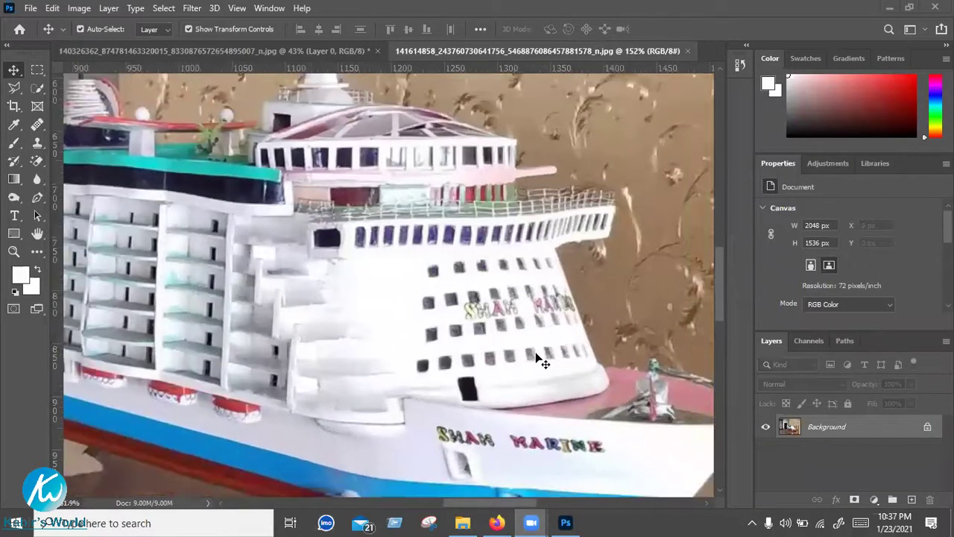
pyautogui.moveTo(362, 207); pyautogui.dragTo(706, 347)
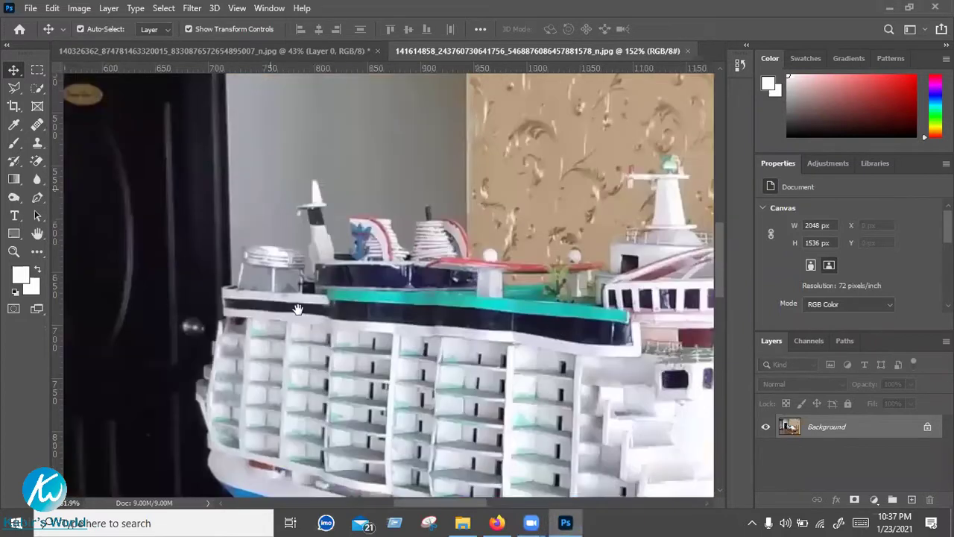
pyautogui.moveTo(357, 220); pyautogui.dragTo(300, 255)
pyautogui.moveTo(548, 190); pyautogui.dragTo(375, 272)
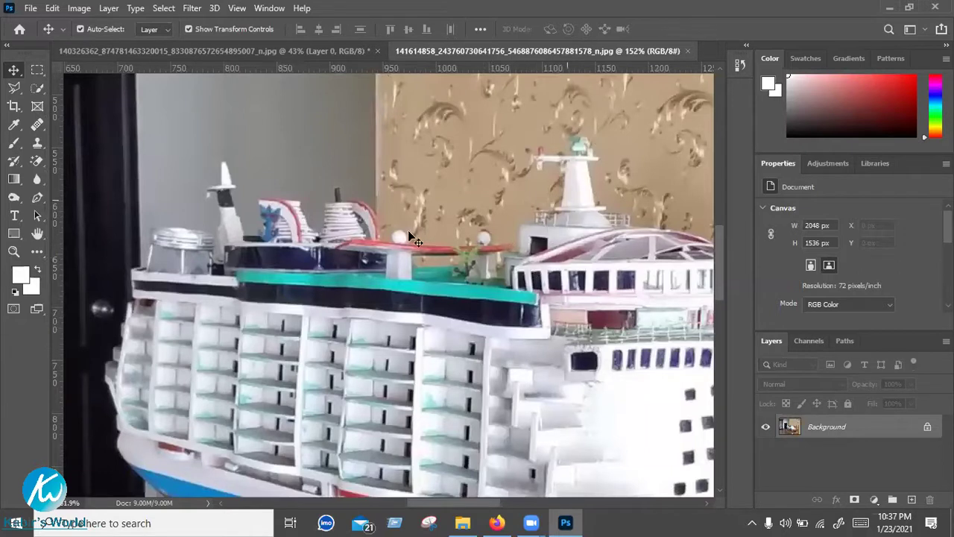
pyautogui.scroll(-3, 345, 258)
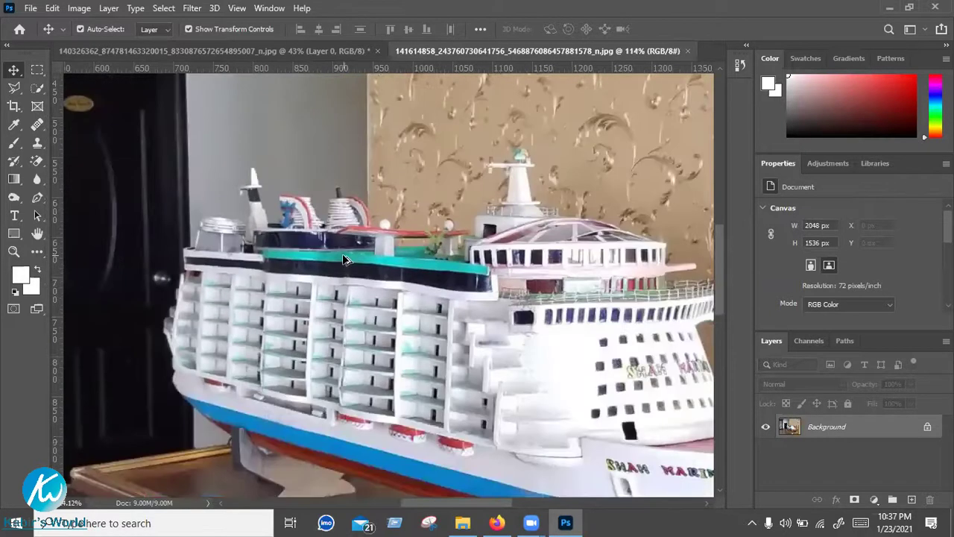
pyautogui.scroll(-3, 342, 254)
pyautogui.scroll(-1, 342, 253)
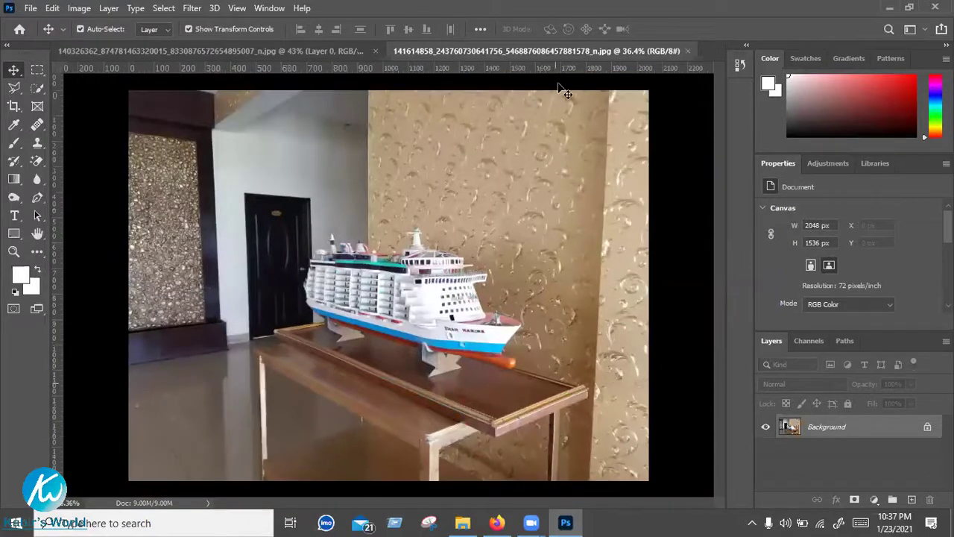
pyautogui.hotkey('ctrl', 'w')
# Switch to Firefox and search Google Images for "ship image" in a new tab
pyautogui.click(509, 520)
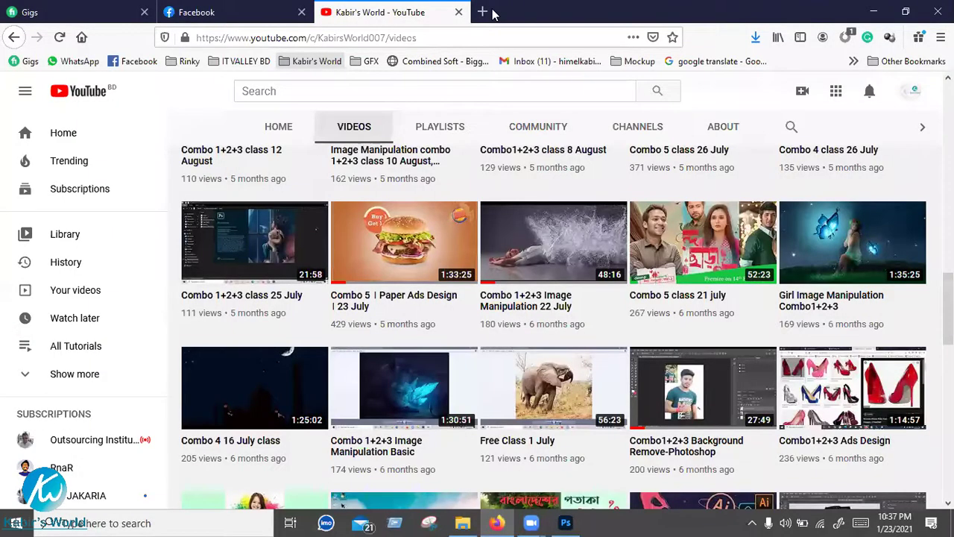
pyautogui.hotkey('ctrl', 't')
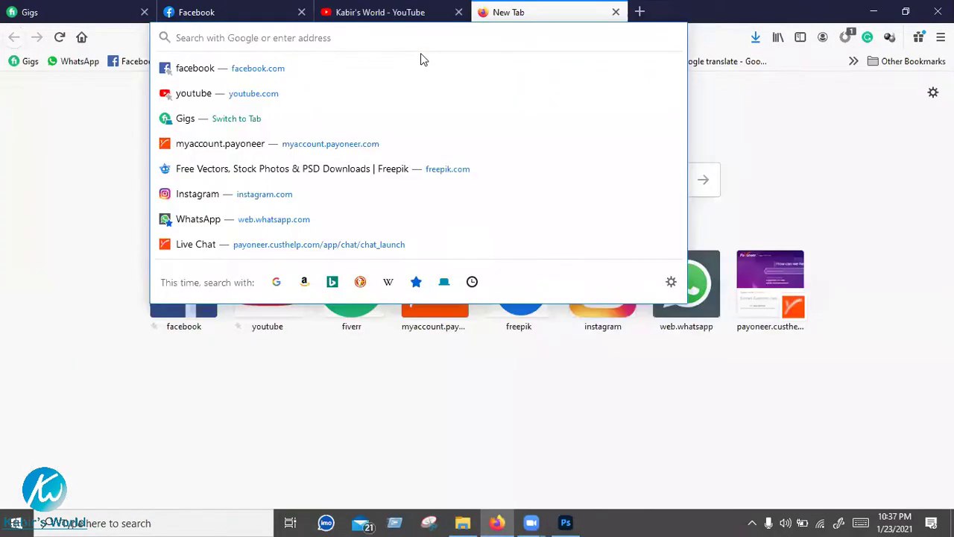
pyautogui.write('shi')
pyautogui.write('p im')
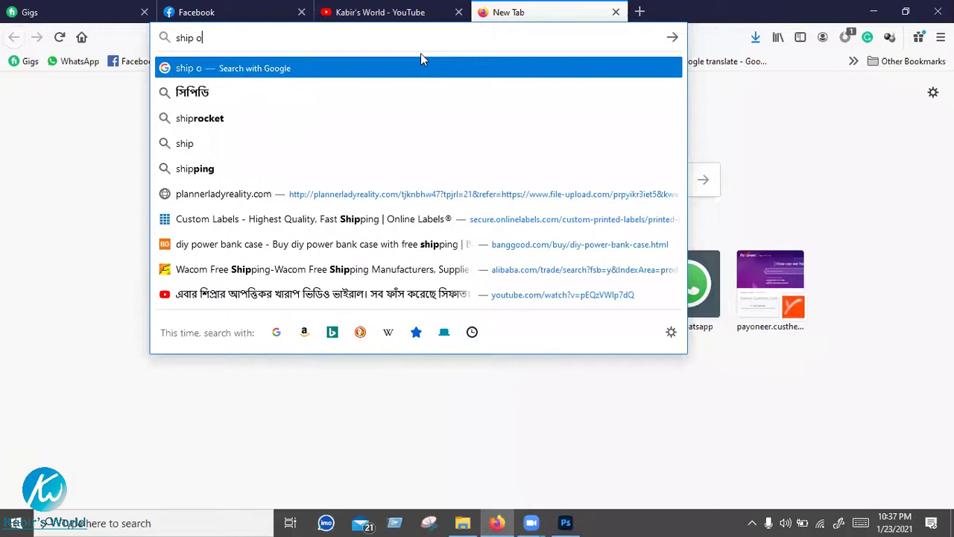
pyautogui.write('age')
pyautogui.press('Return')
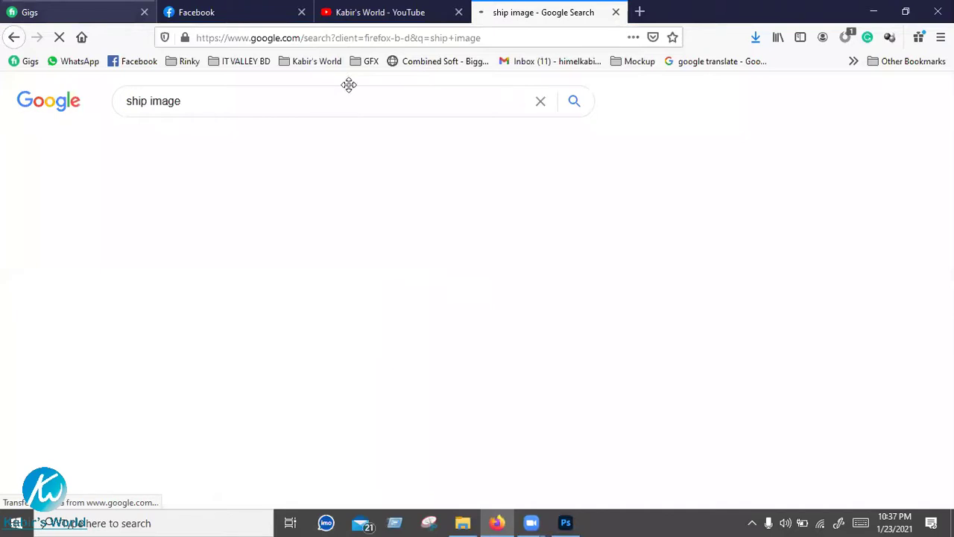
pyautogui.click(196, 199)
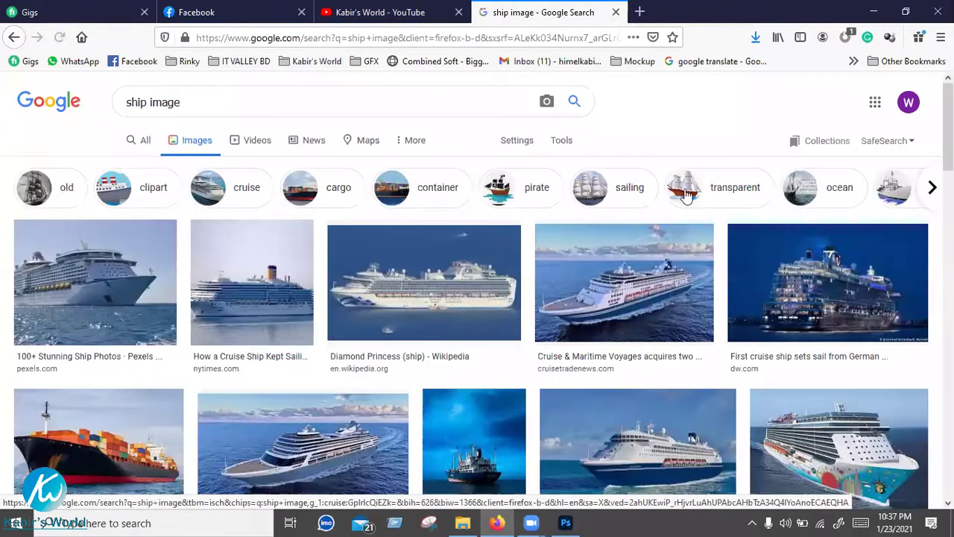
# Look through the ship image results and preview the Business Insider cruise ship photo
pyautogui.scroll(-2, 104, 319)
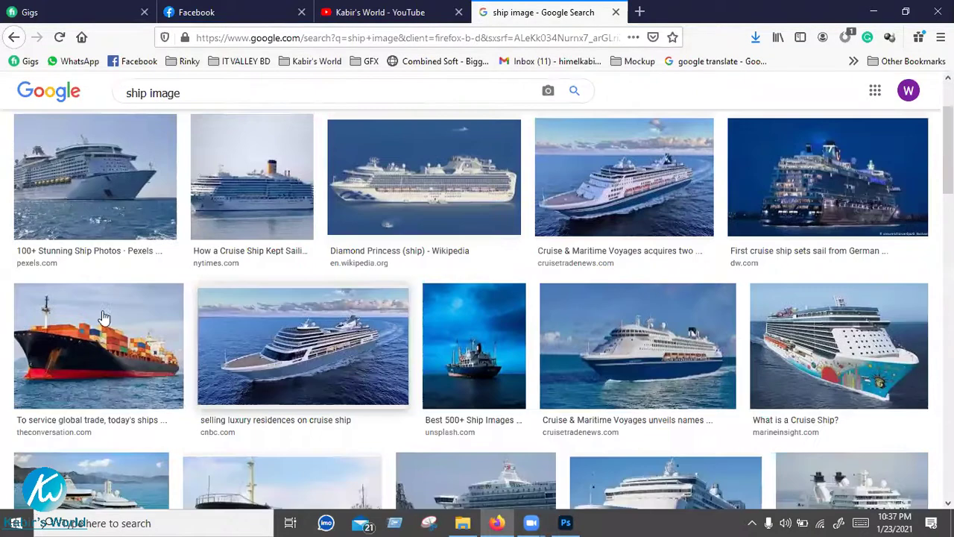
pyautogui.scroll(-2, 364, 319)
pyautogui.scroll(2, 585, 310)
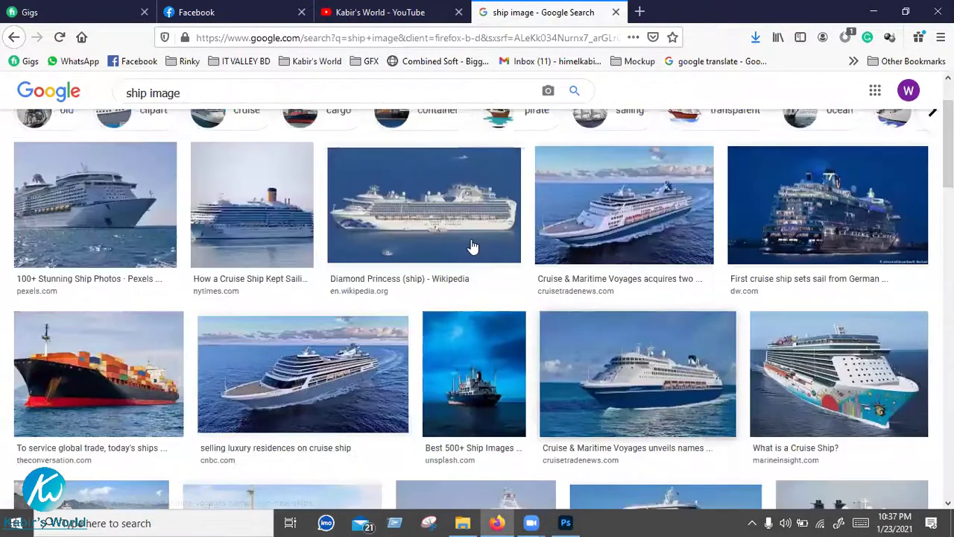
pyautogui.scroll(1, 393, 267)
pyautogui.scroll(-5, 393, 267)
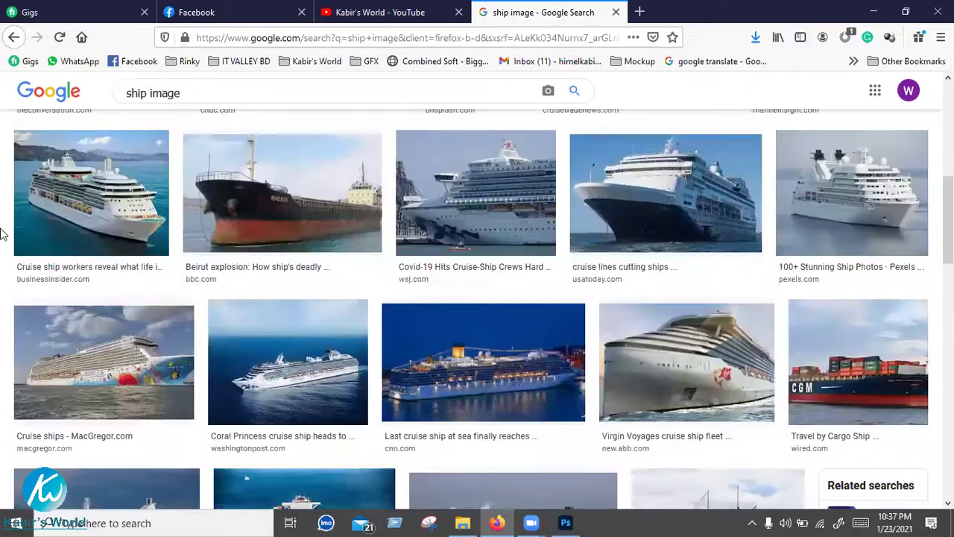
pyautogui.click(74, 213)
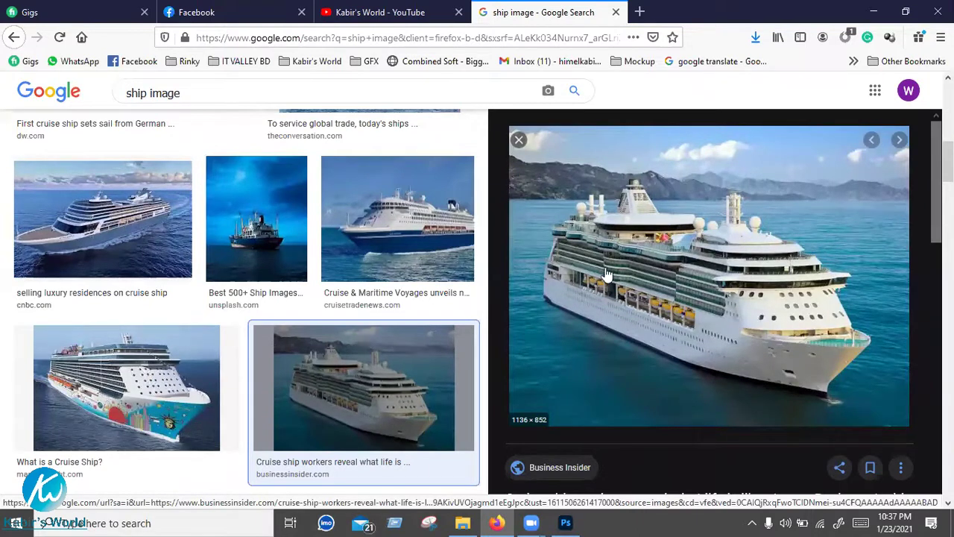
pyautogui.rightClick(610, 411)
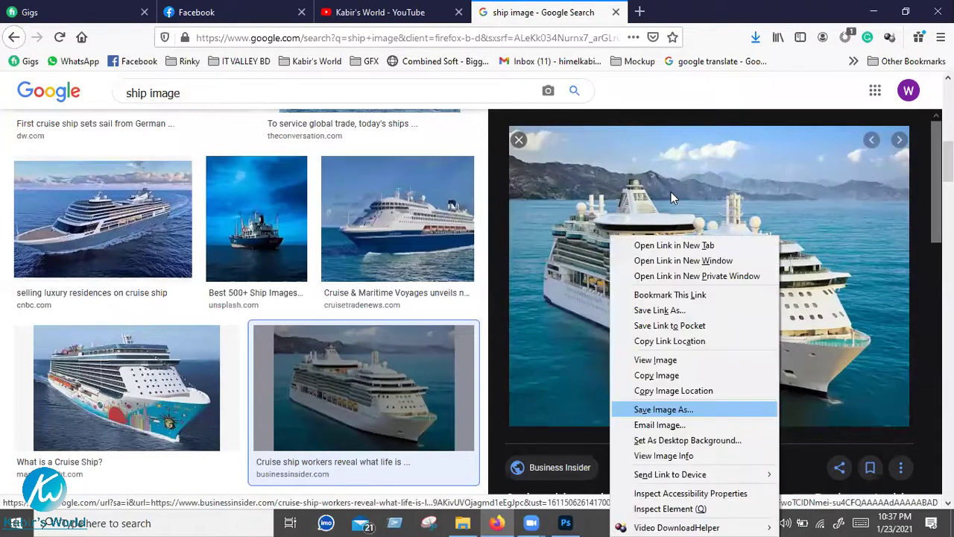
pyautogui.click(671, 409)
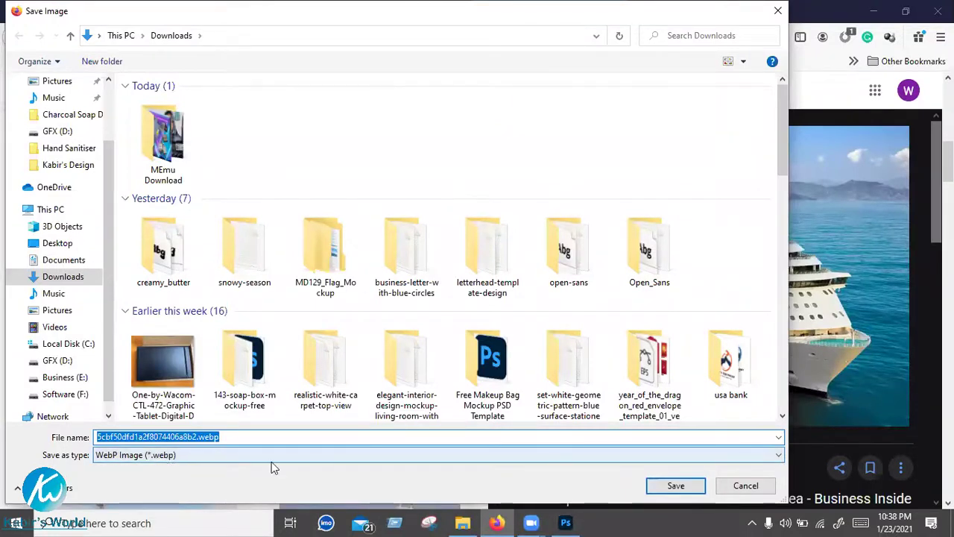
pyautogui.click(734, 491)
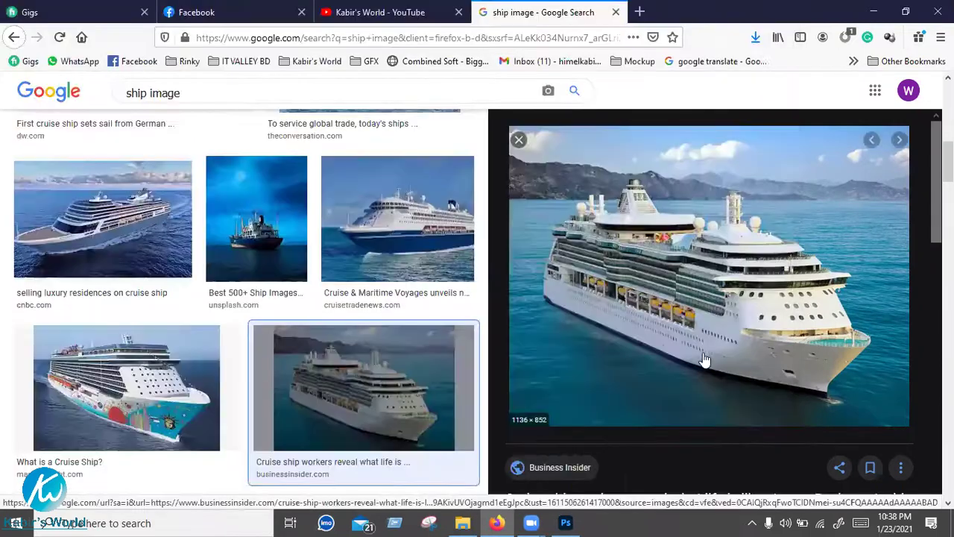
# Browse the related images and the further search results for another ship photo, including sailing ships
pyautogui.scroll(-8, 704, 355)
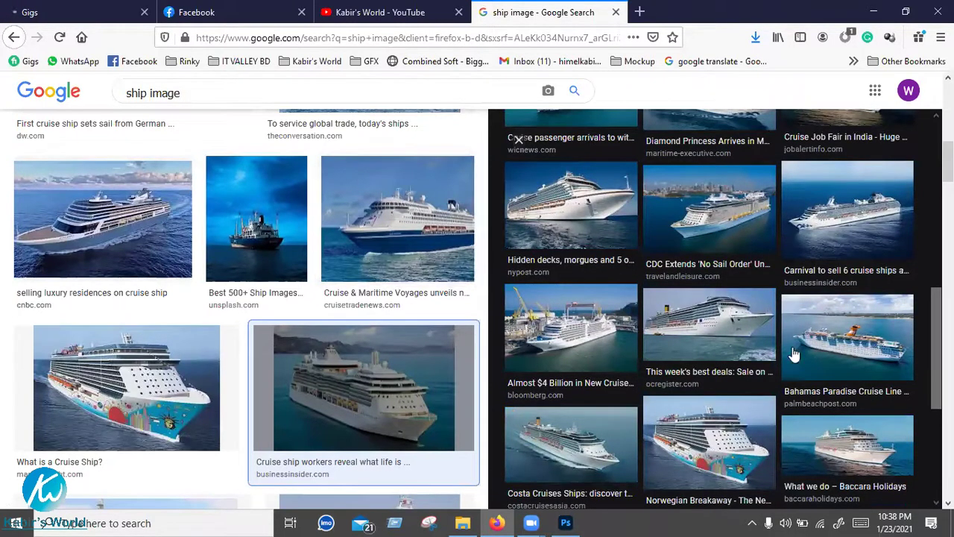
pyautogui.scroll(-1, 667, 249)
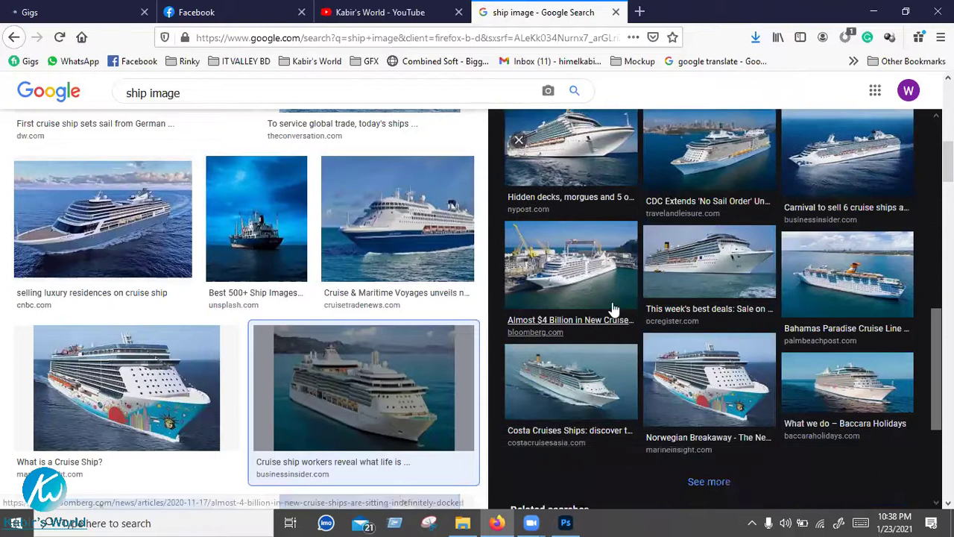
pyautogui.scroll(-3, 354, 313)
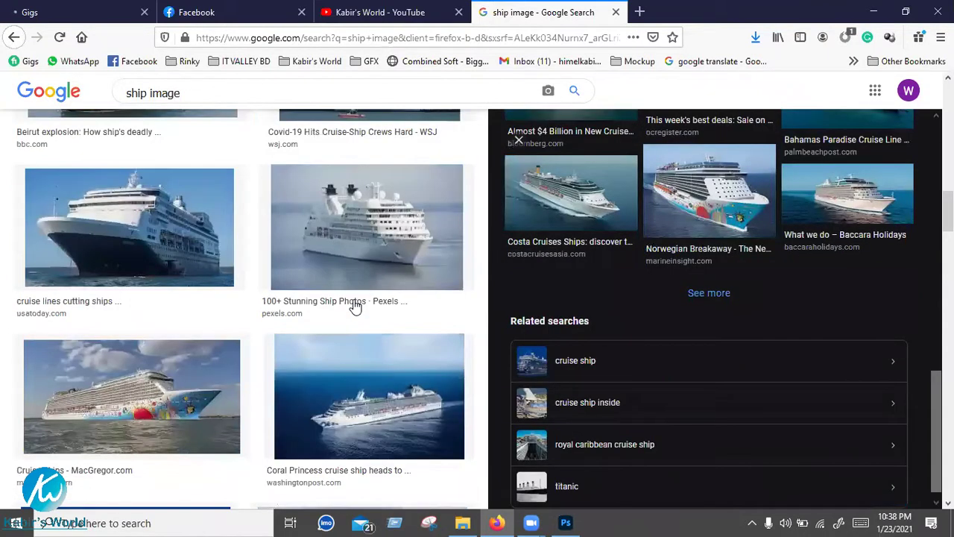
pyautogui.scroll(-5, 355, 306)
pyautogui.scroll(-3, 355, 306)
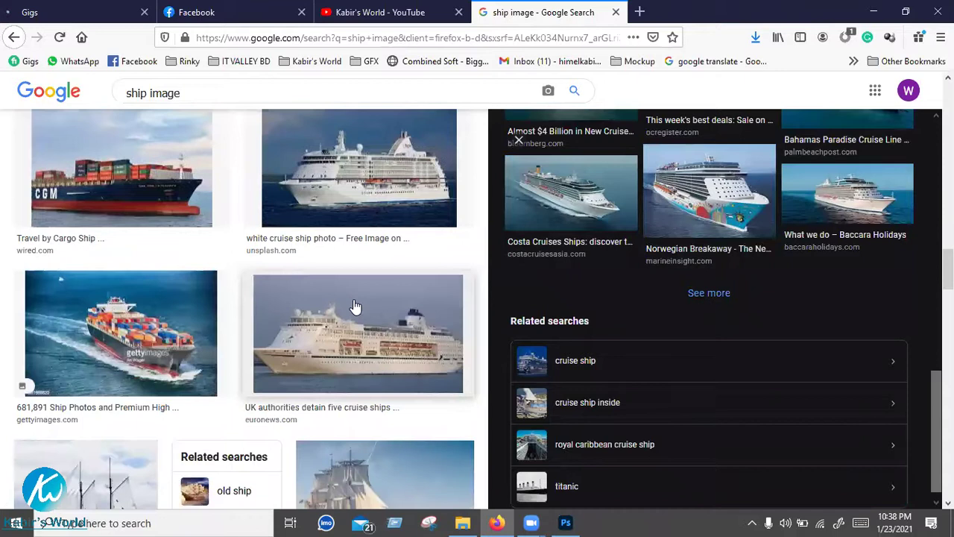
pyautogui.scroll(-5, 356, 306)
pyautogui.scroll(5, 356, 306)
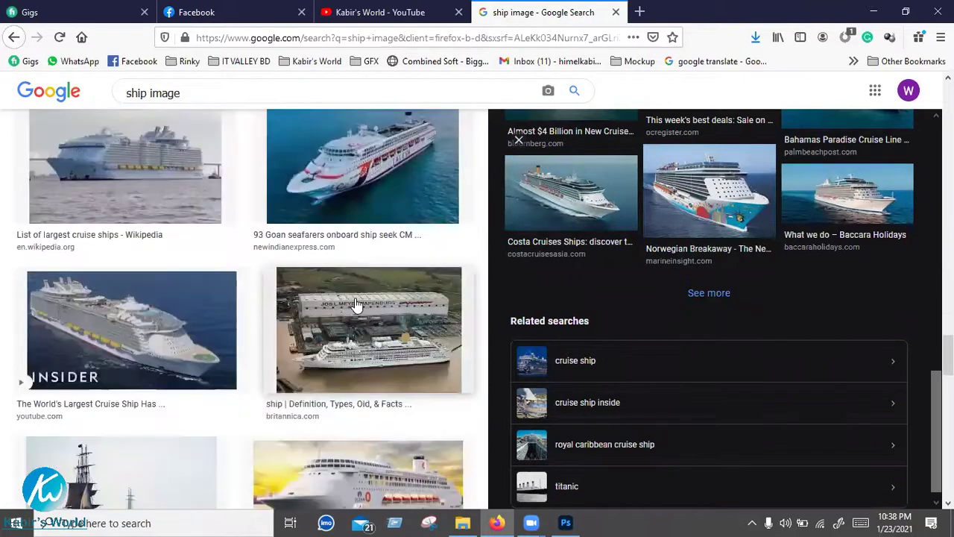
pyautogui.scroll(-6, 390, 317)
pyautogui.scroll(5, 738, 241)
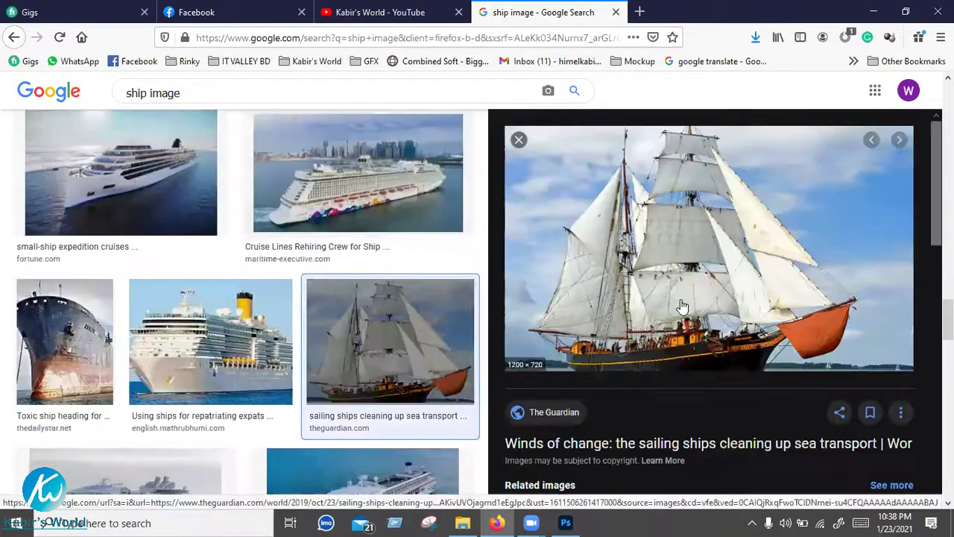
pyautogui.scroll(-5, 572, 199)
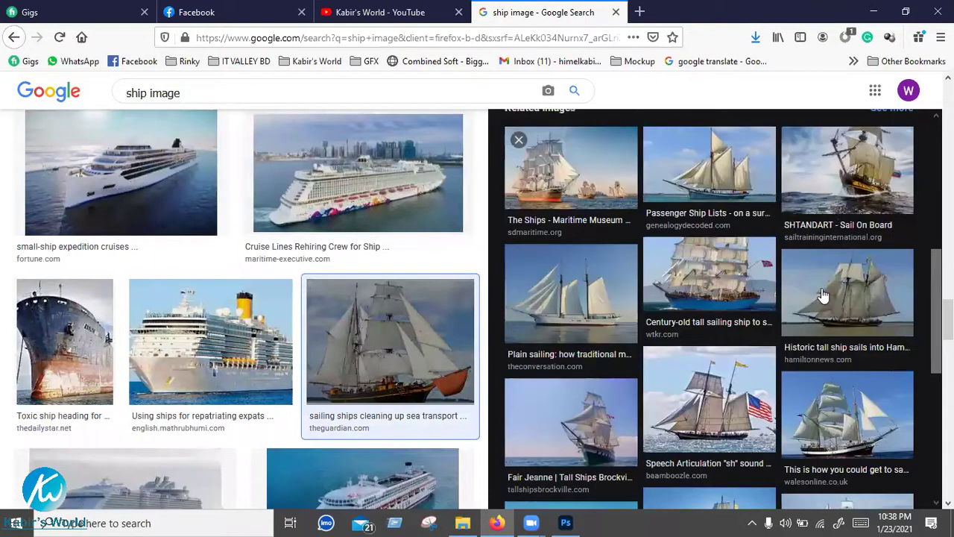
pyautogui.scroll(-5, 354, 317)
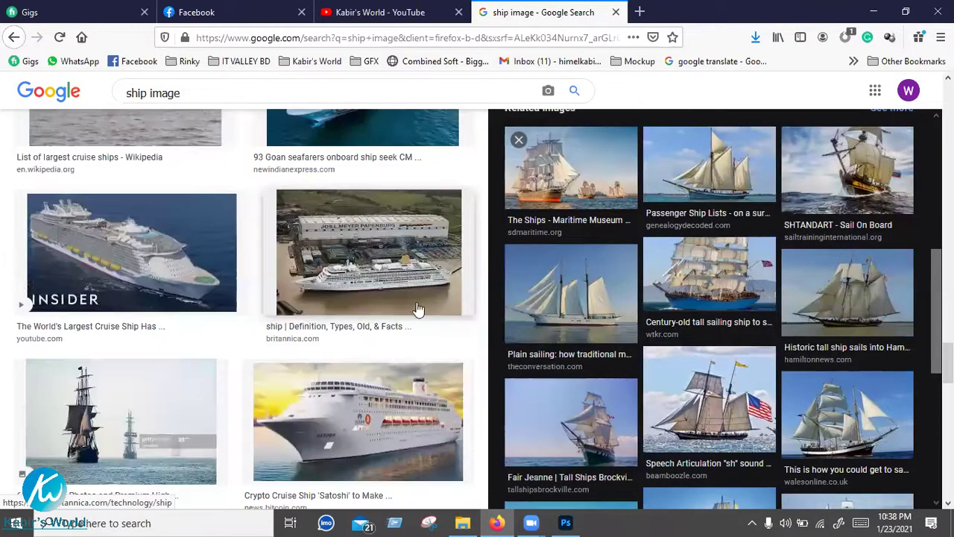
pyautogui.scroll(-3, 335, 298)
# Preview the Crypto Cruise Ship 'Satoshi' photo and save it to the Downloads folder as crypto-cruise-ship.png
pyautogui.press('Right')
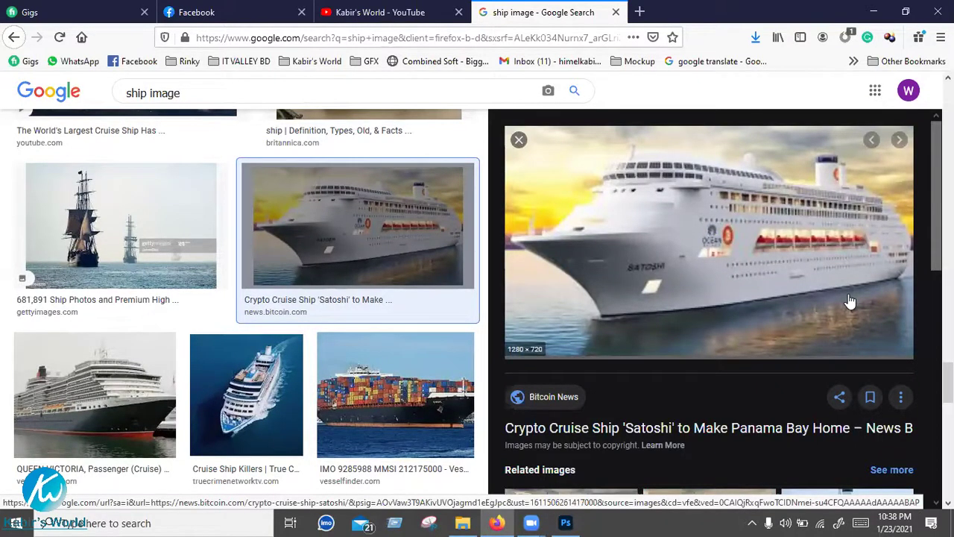
pyautogui.rightClick(691, 218)
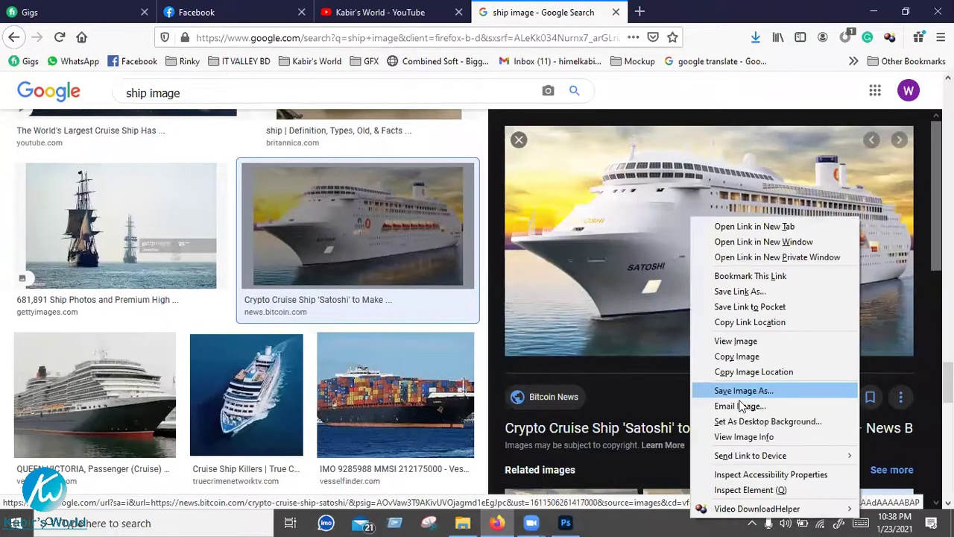
pyautogui.click(721, 397)
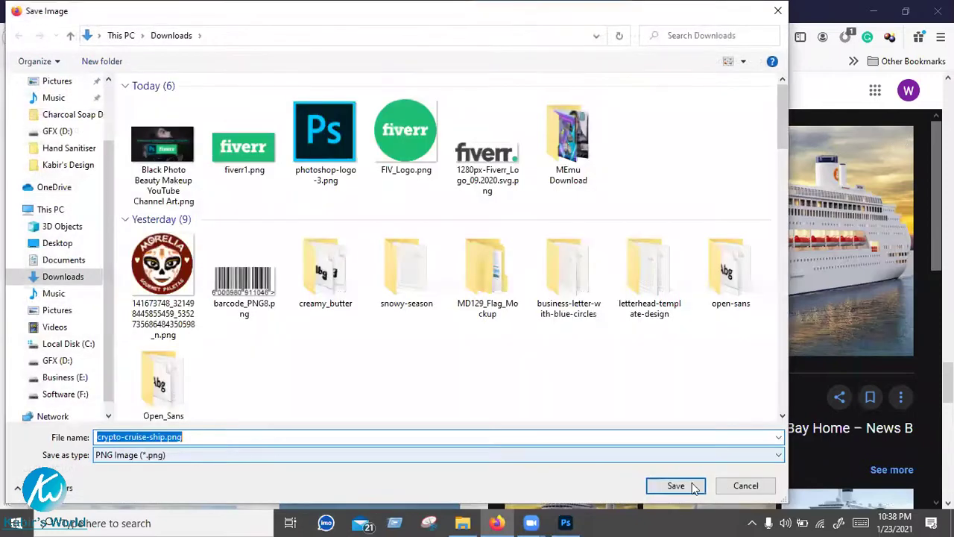
pyautogui.click(674, 484)
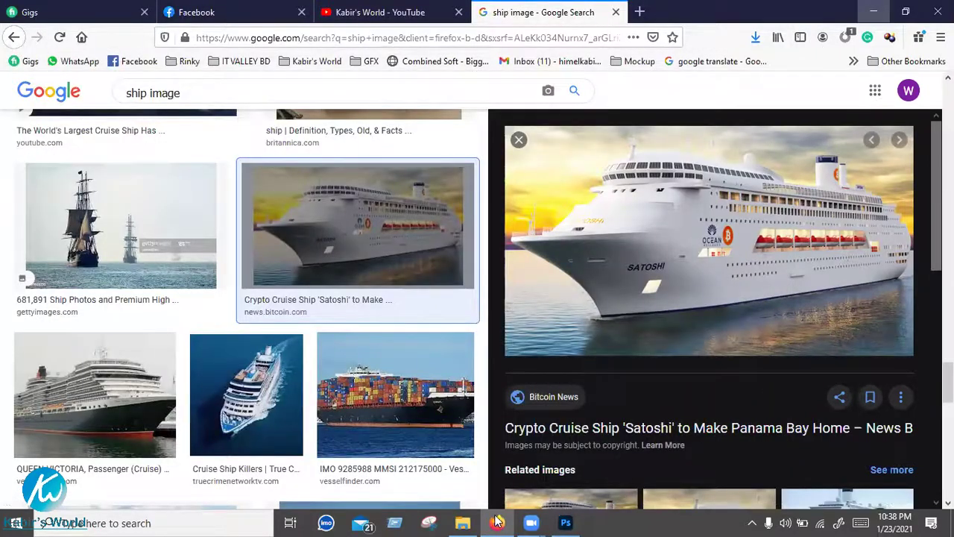
# Switch to the Downloads folder and open crypto-cruise-ship.png in Photoshop as a separate document
pyautogui.click(498, 522)
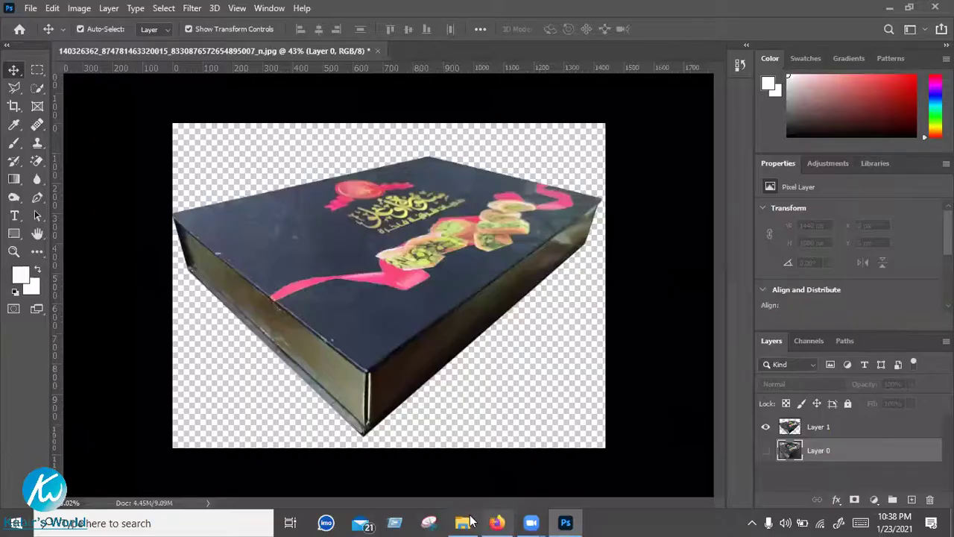
pyautogui.hotkey('alt', 'Tab')
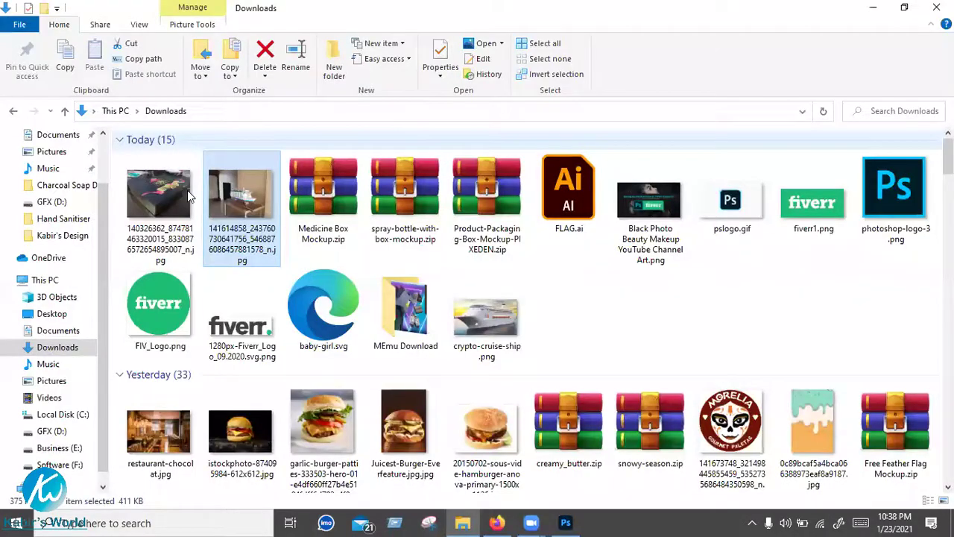
pyautogui.rightClick(578, 287)
pyautogui.click(478, 343)
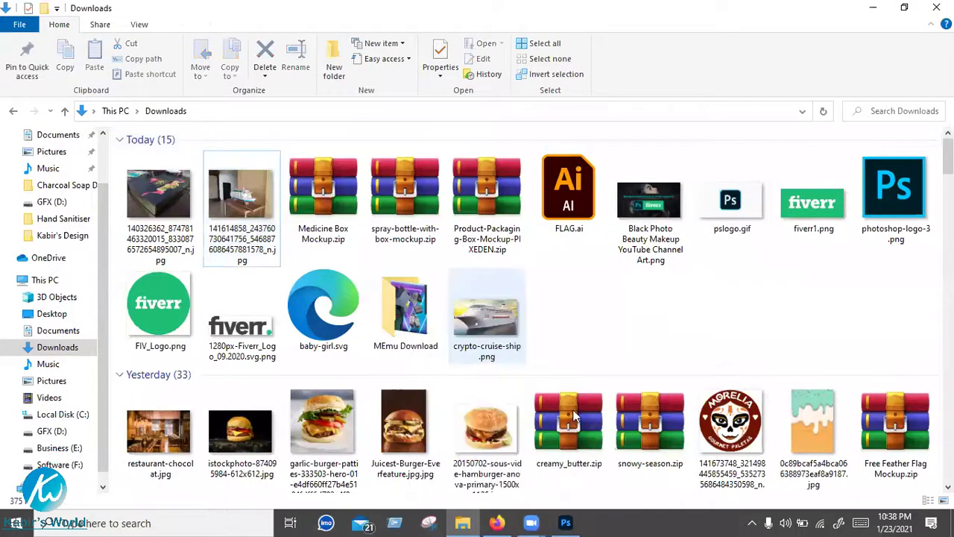
pyautogui.moveTo(561, 517); pyautogui.dragTo(658, 5)
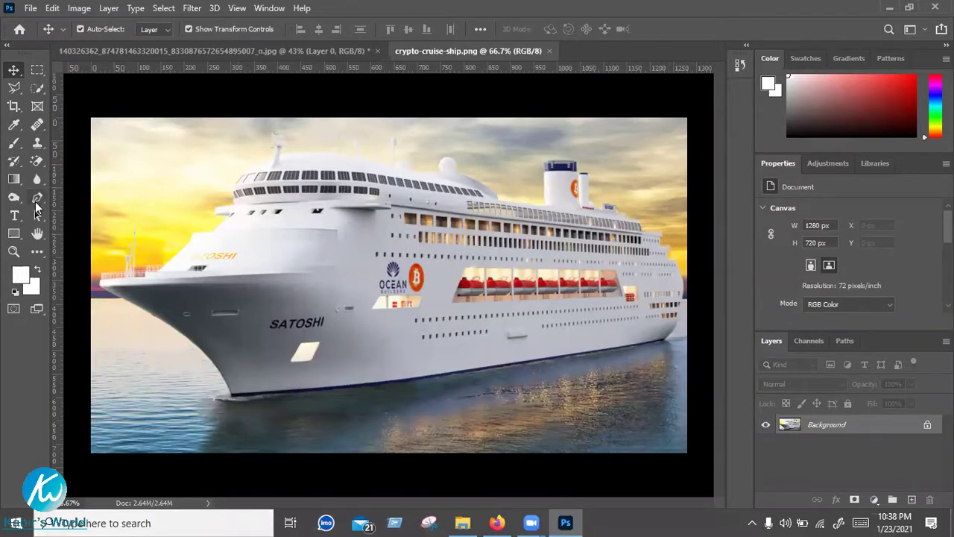
pyautogui.rightClick(33, 198)
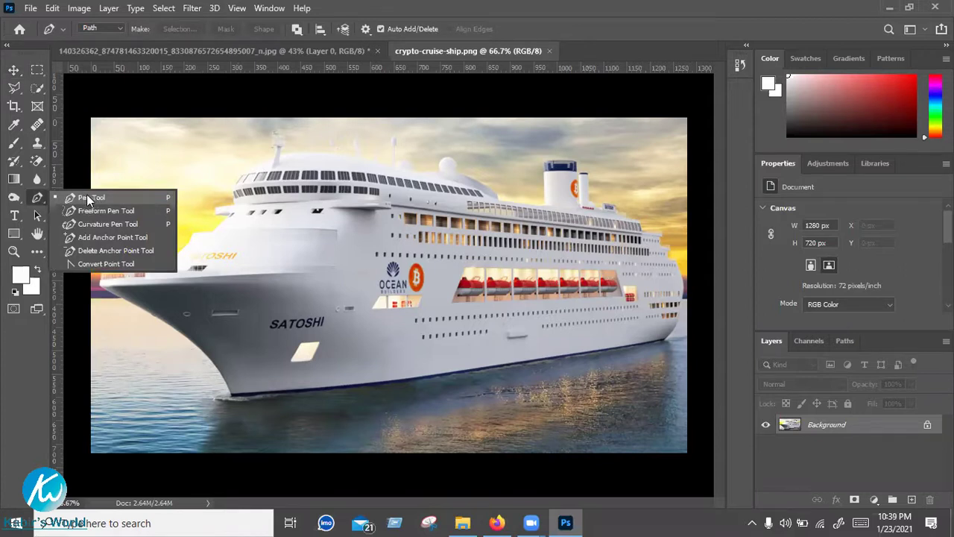
pyautogui.click(88, 199)
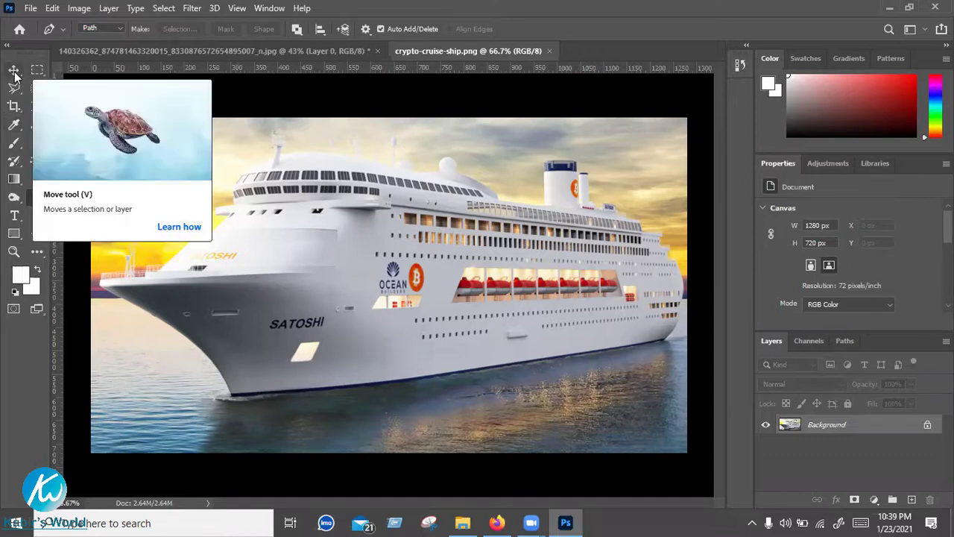
pyautogui.press('v')
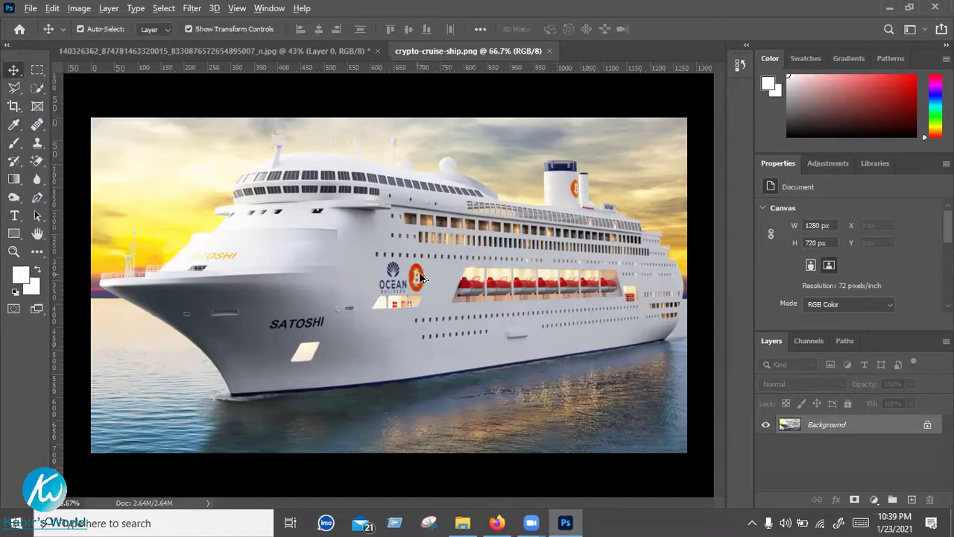
# Unlock the Background layer, outline the dark SATOSHI lettering on the bow with the Polygonal Lasso tool, and clear that selection
pyautogui.scroll(2, 421, 279)
pyautogui.scroll(1, 291, 325)
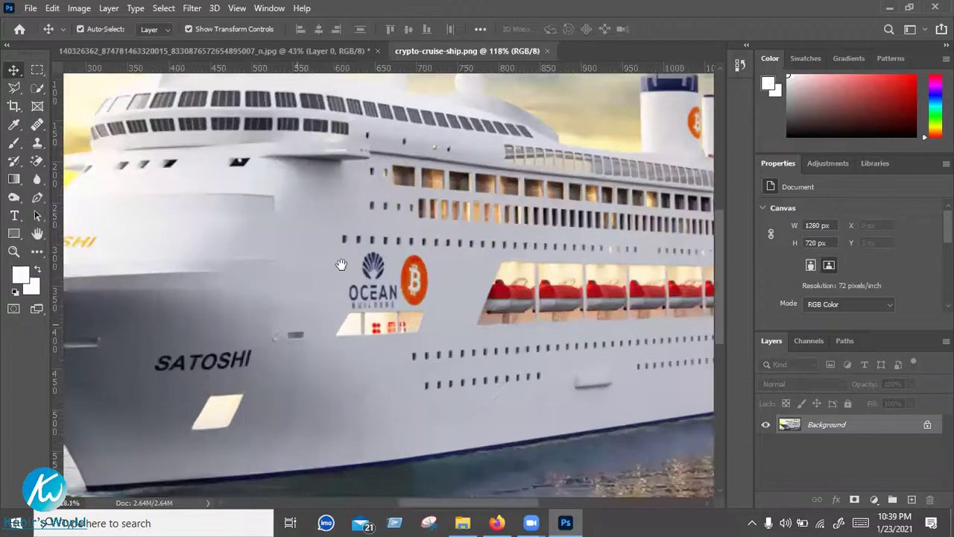
pyautogui.moveTo(290, 324); pyautogui.dragTo(445, 209)
pyautogui.scroll(1, 369, 263)
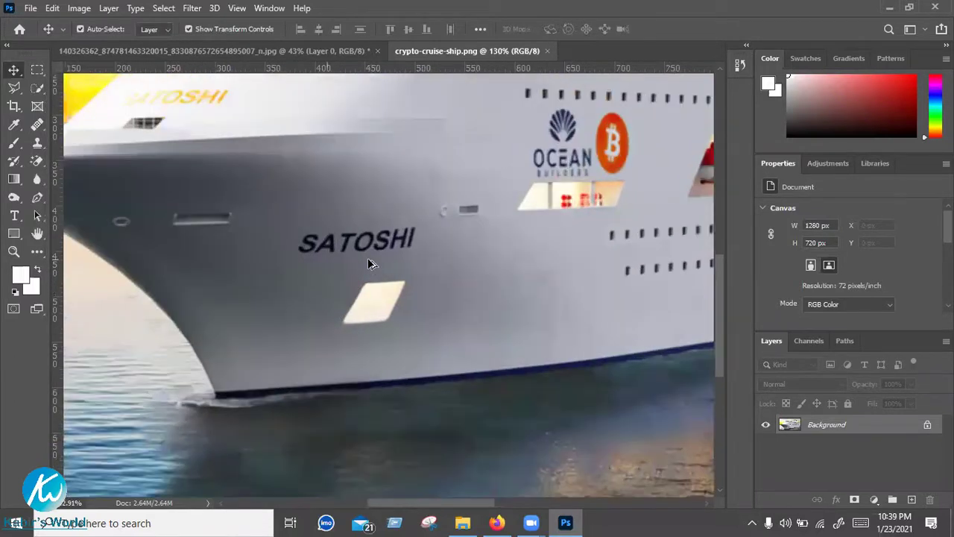
pyautogui.scroll(1, 386, 239)
pyautogui.moveTo(403, 176); pyautogui.dragTo(368, 203)
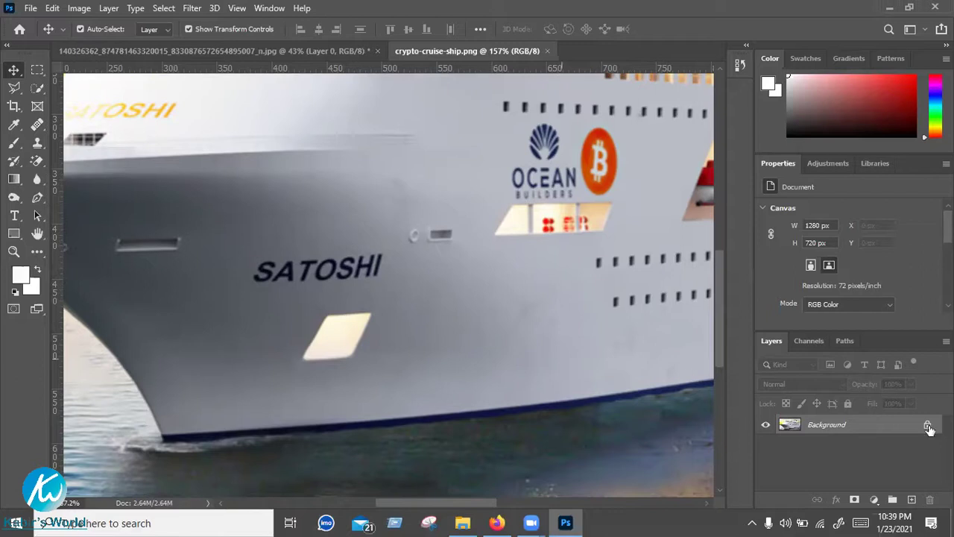
pyautogui.click(14, 89)
pyautogui.click(379, 244)
pyautogui.click(246, 256)
pyautogui.click(248, 284)
pyautogui.click(402, 288)
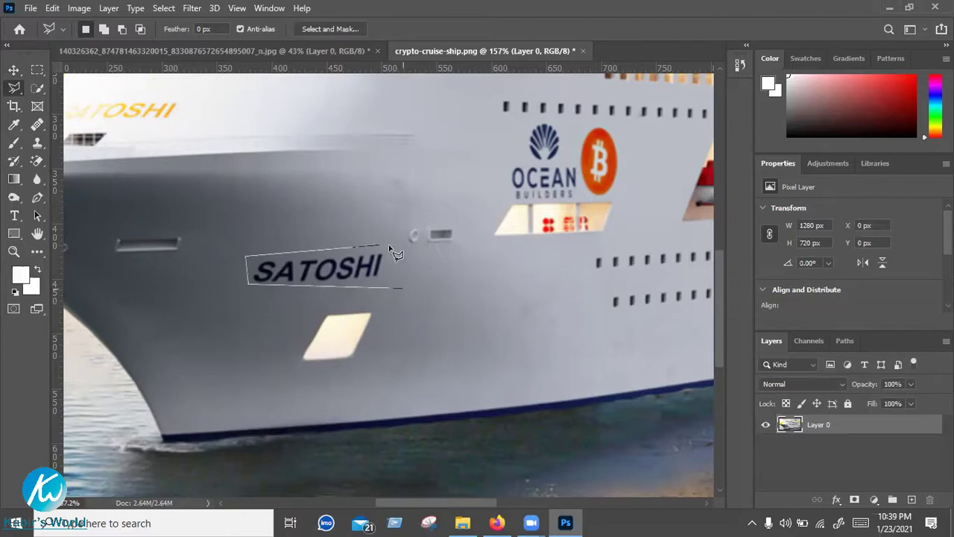
pyautogui.click(380, 245)
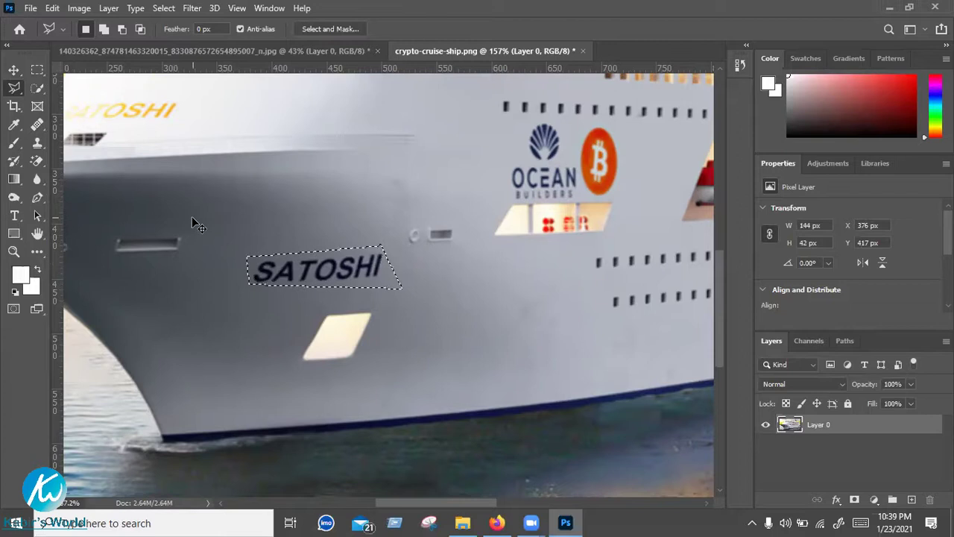
pyautogui.hotkey('ctrl', 'd')
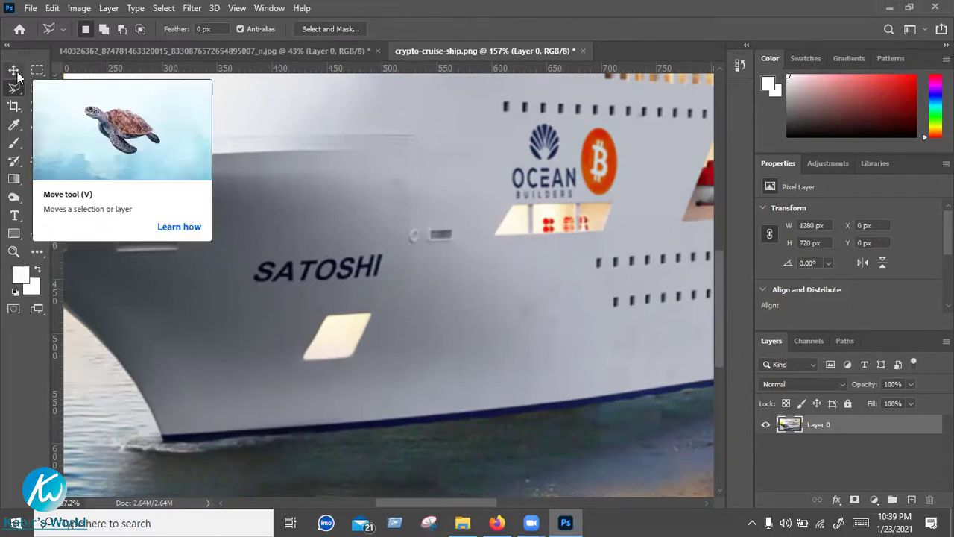
pyautogui.press('v')
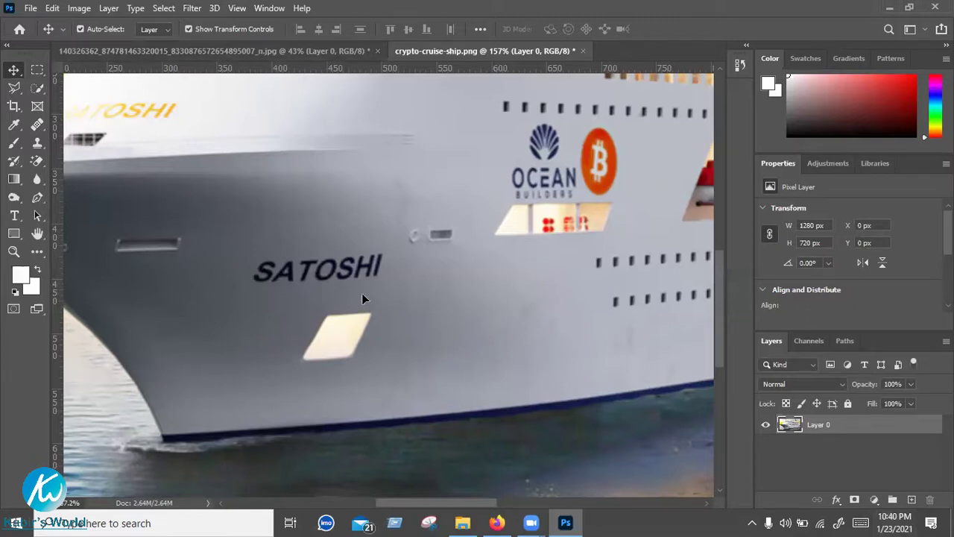
# Outline the dark SATOSHI lettering on the bow with the Polygonal Lasso tool and keep it as an active selection
pyautogui.rightClick(14, 87)
pyautogui.click(71, 100)
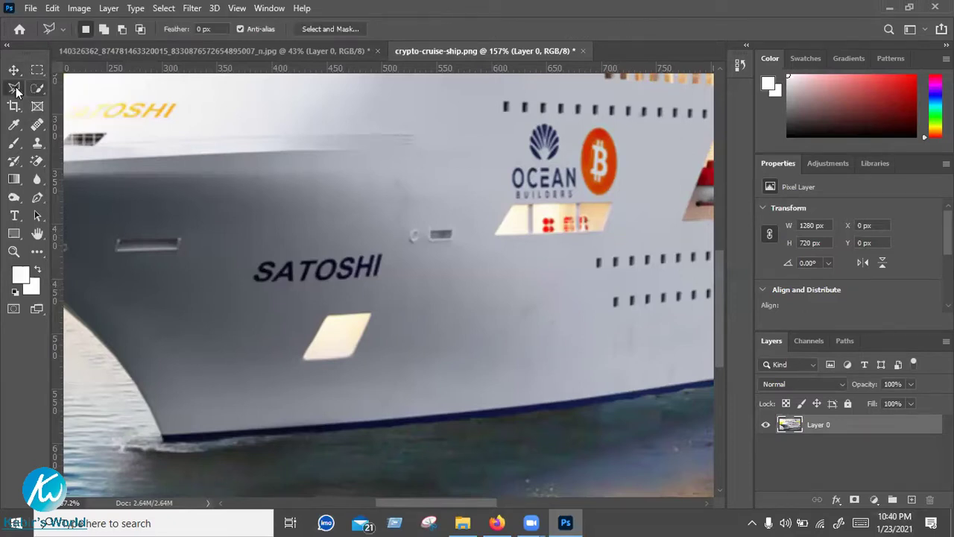
pyautogui.rightClick(15, 89)
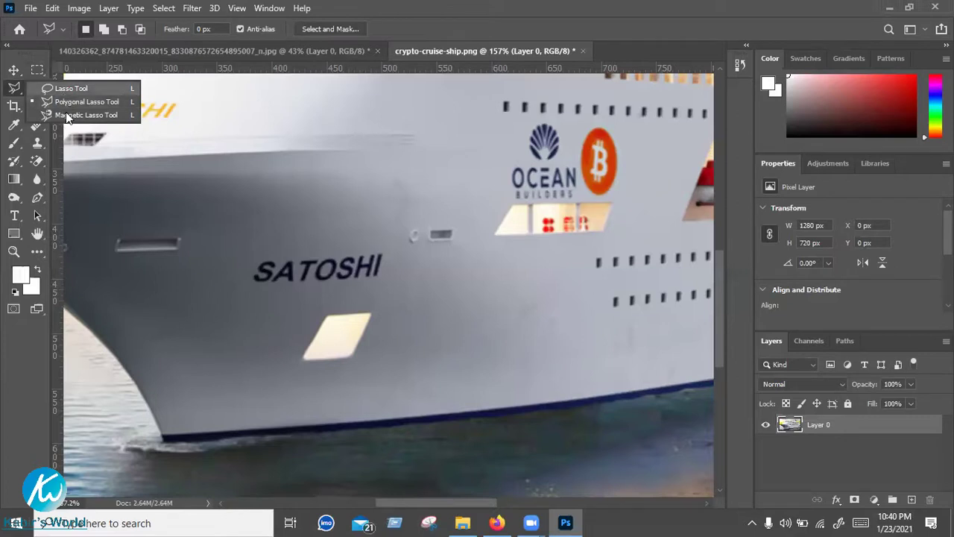
pyautogui.rightClick(43, 89)
pyautogui.rightClick(43, 89)
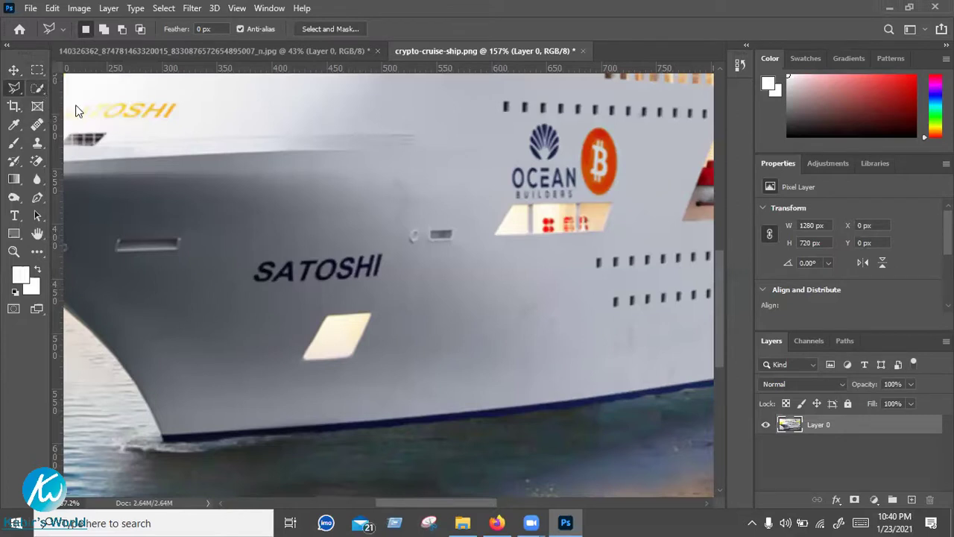
pyautogui.click(17, 89)
pyautogui.moveTo(248, 262); pyautogui.dragTo(254, 288)
pyautogui.moveTo(355, 290)
pyautogui.mouseDown()
pyautogui.moveTo(383, 283)
pyautogui.moveTo(385, 258)
pyautogui.moveTo(250, 262)
pyautogui.mouseUp()
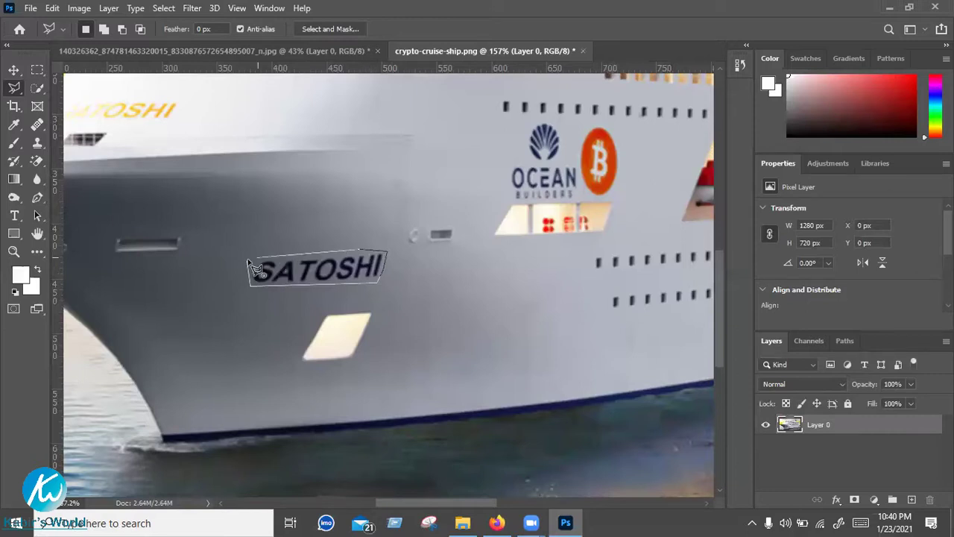
pyautogui.hotkey('ctrl', 'd')
pyautogui.hotkey('ctrl', 'z')
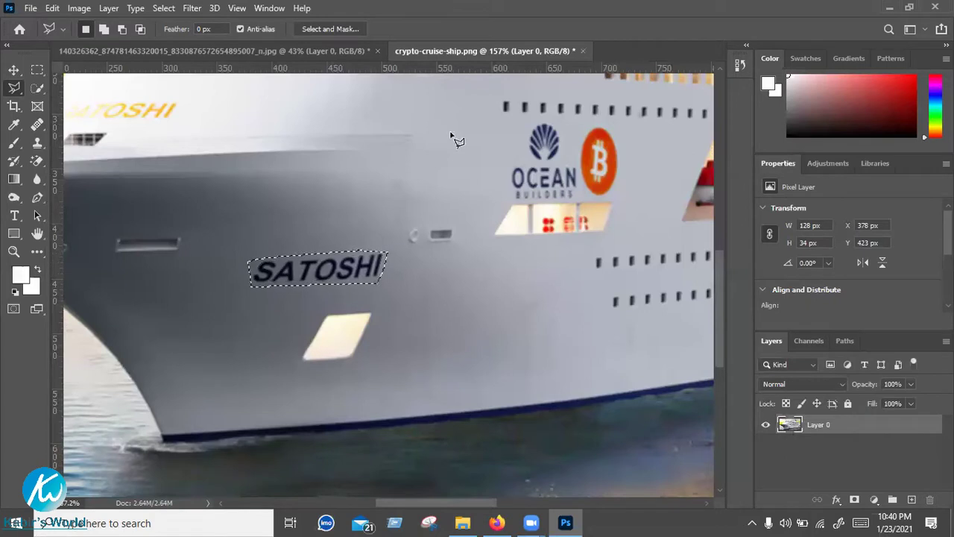
# Remove the selected lettering with Content-Aware Fill, using Auto sampling and output to a new layer, and clear the selection
pyautogui.click(50, 9)
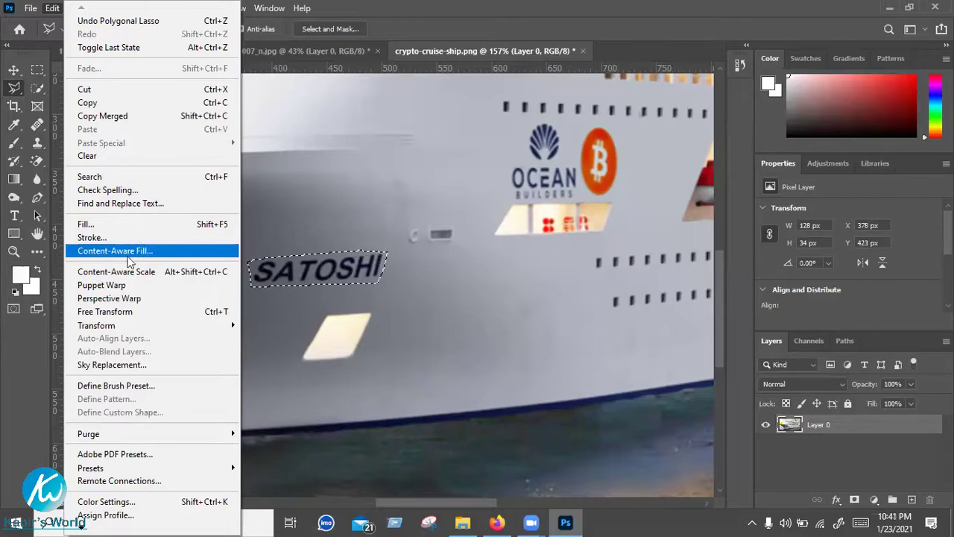
pyautogui.click(126, 255)
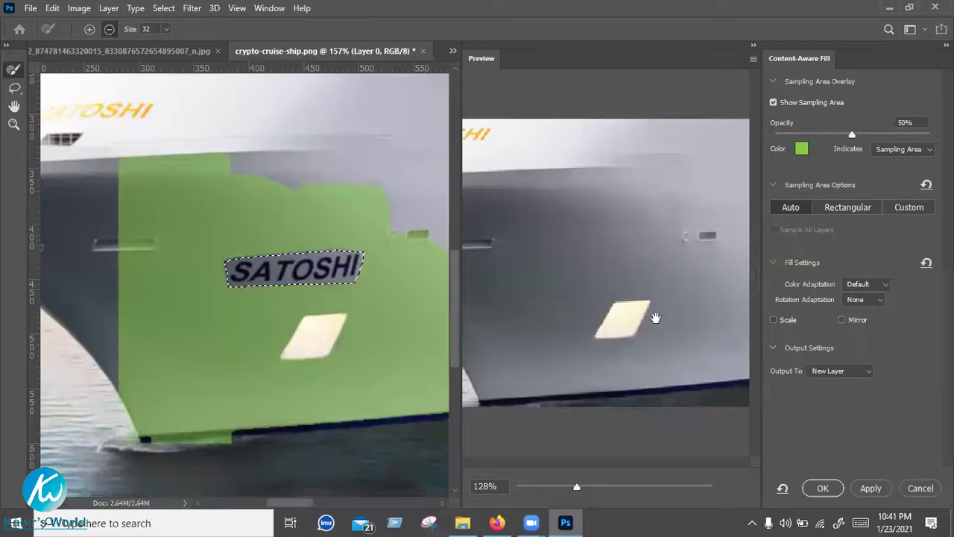
pyautogui.click(823, 488)
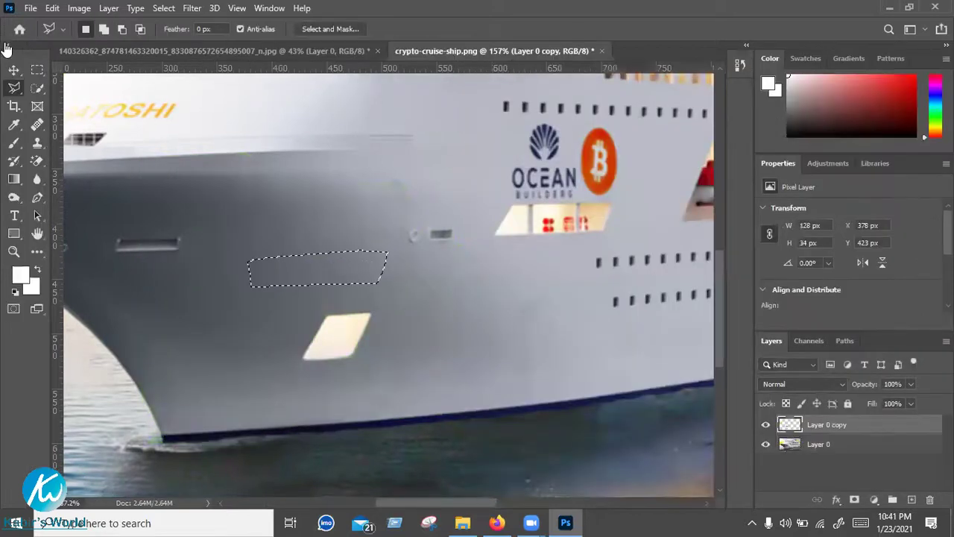
pyautogui.click(13, 70)
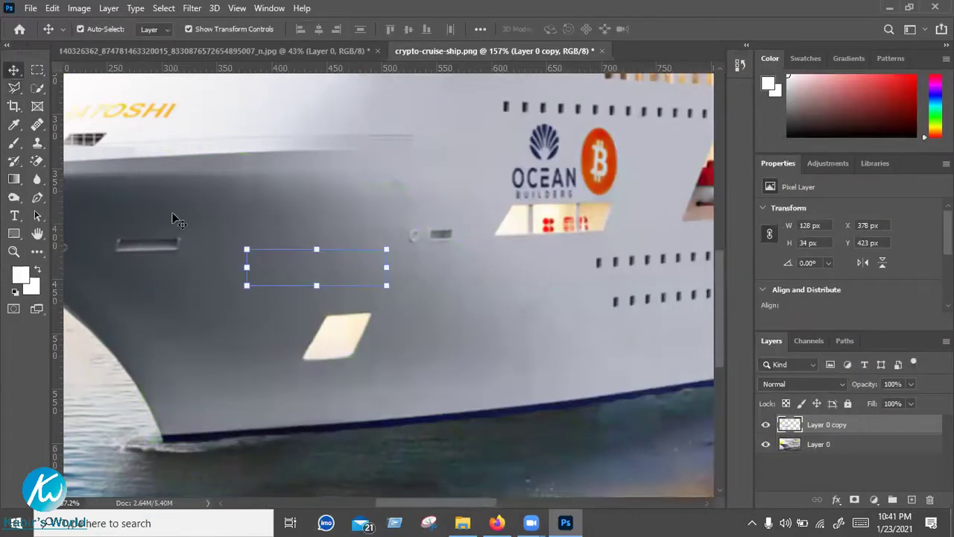
# Examine the filled bow area with the whole ship in view and close up
pyautogui.scroll(-3, 205, 252)
pyautogui.scroll(-5, 205, 242)
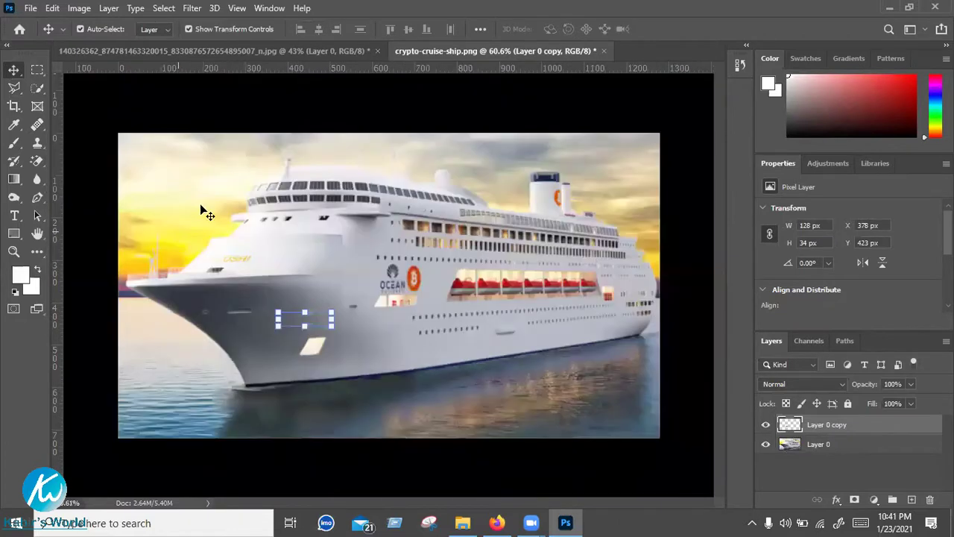
pyautogui.click(102, 146)
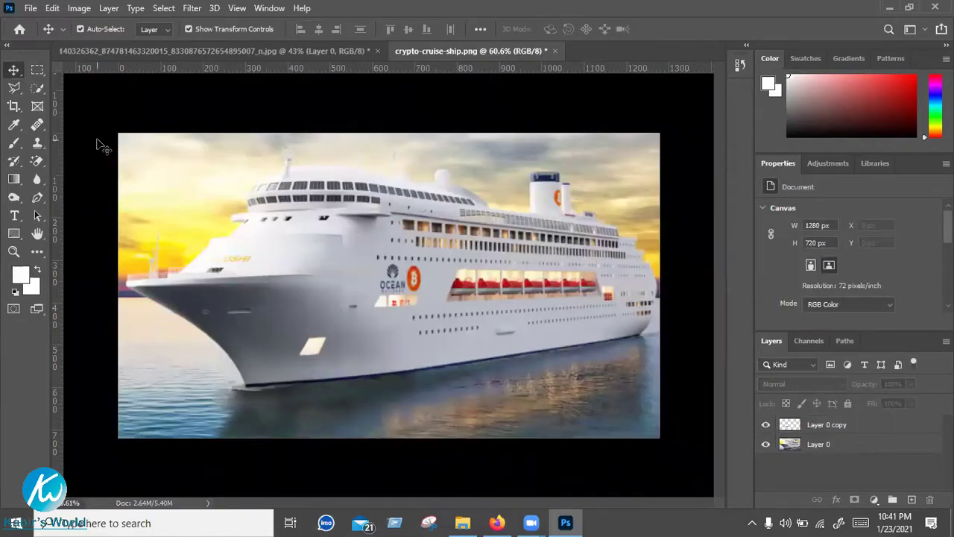
pyautogui.scroll(2, 293, 312)
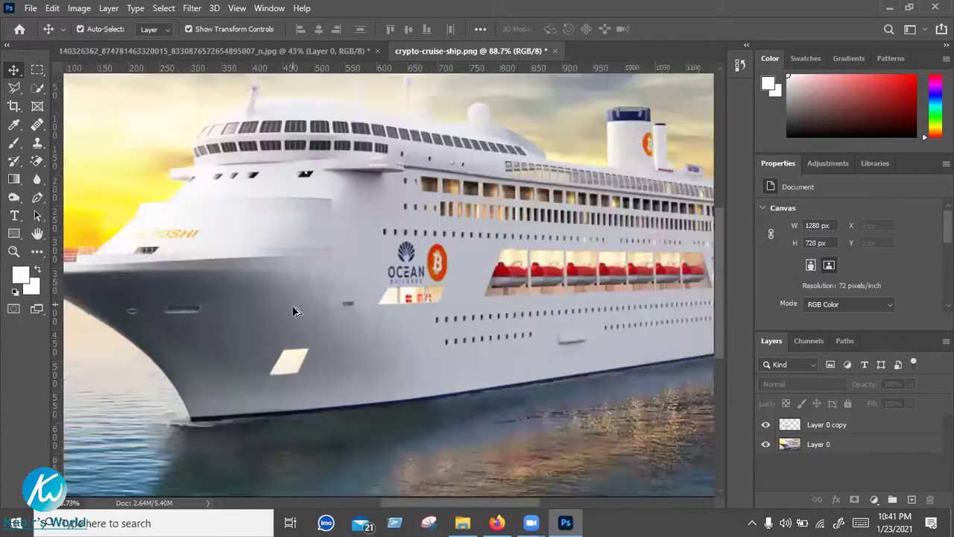
pyautogui.scroll(3, 355, 298)
pyautogui.click(820, 424)
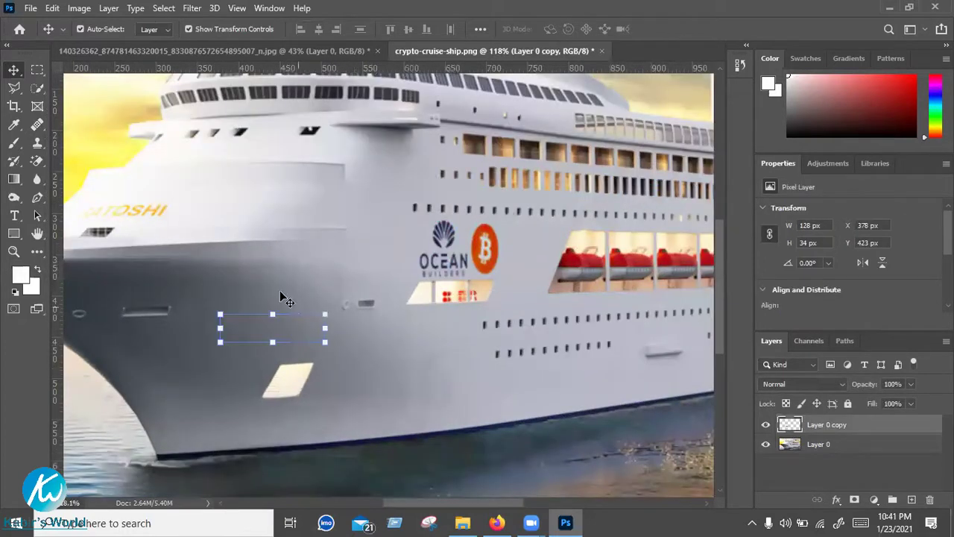
pyautogui.click(434, 487)
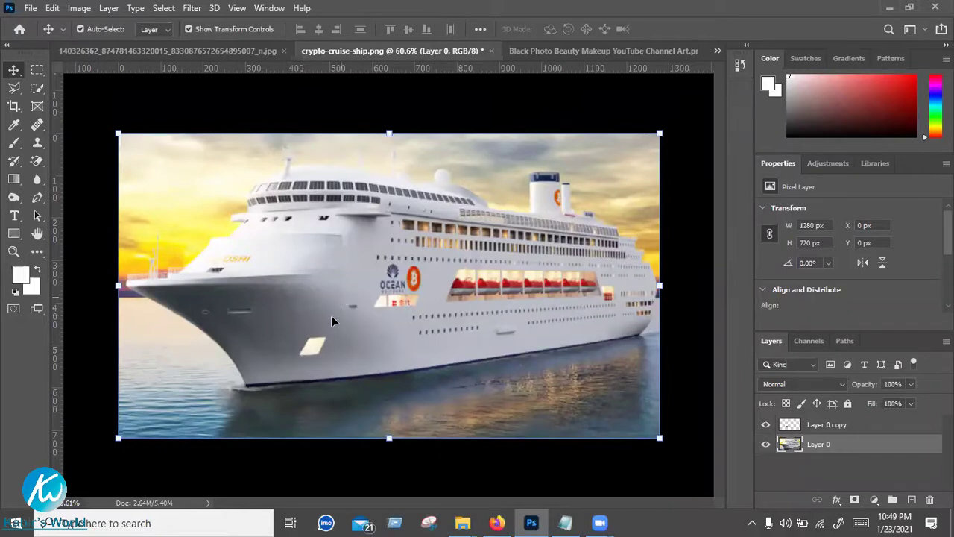
# Select Layer 0 copy and hide Layer 0 to view the fill patch alone, bringing Layer 0 back when done
pyautogui.scroll(2, 354, 312)
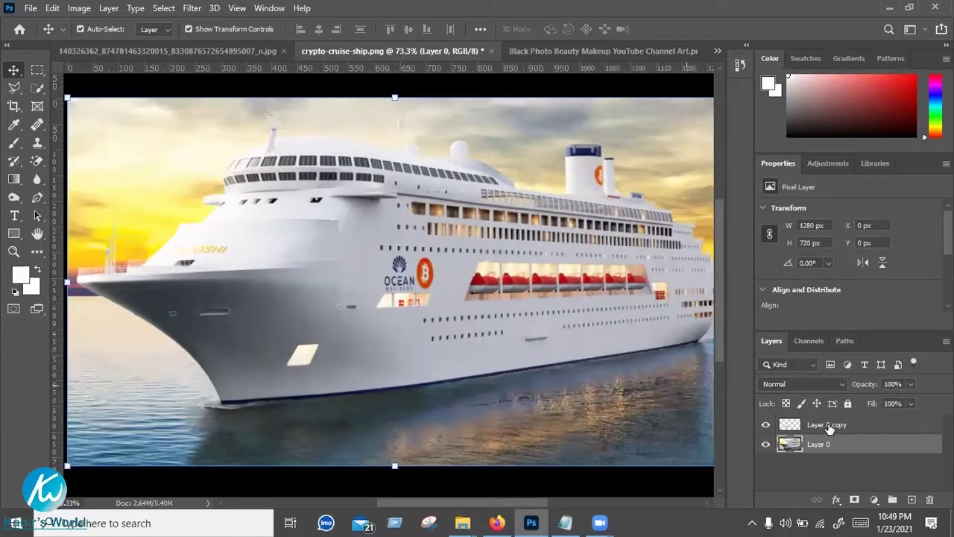
pyautogui.click(827, 425)
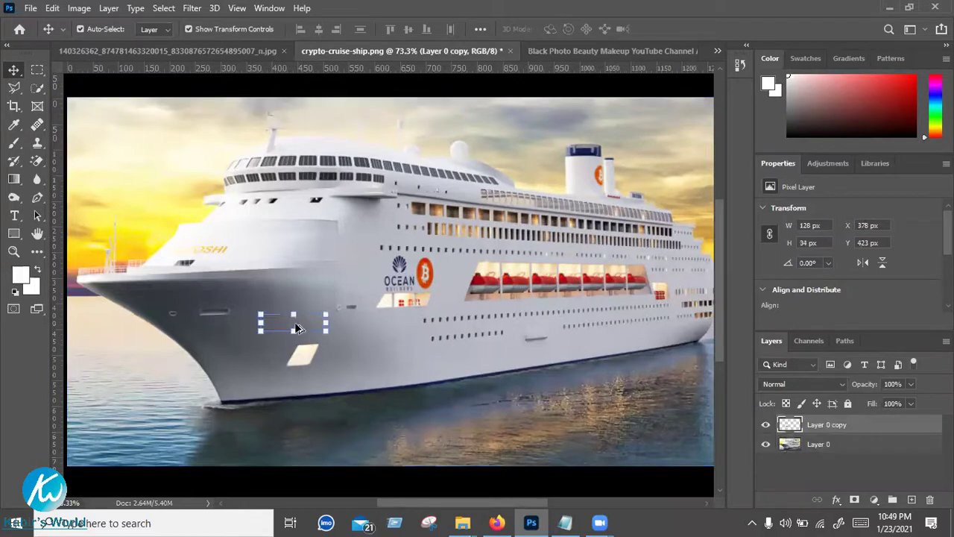
pyautogui.scroll(2, 271, 280)
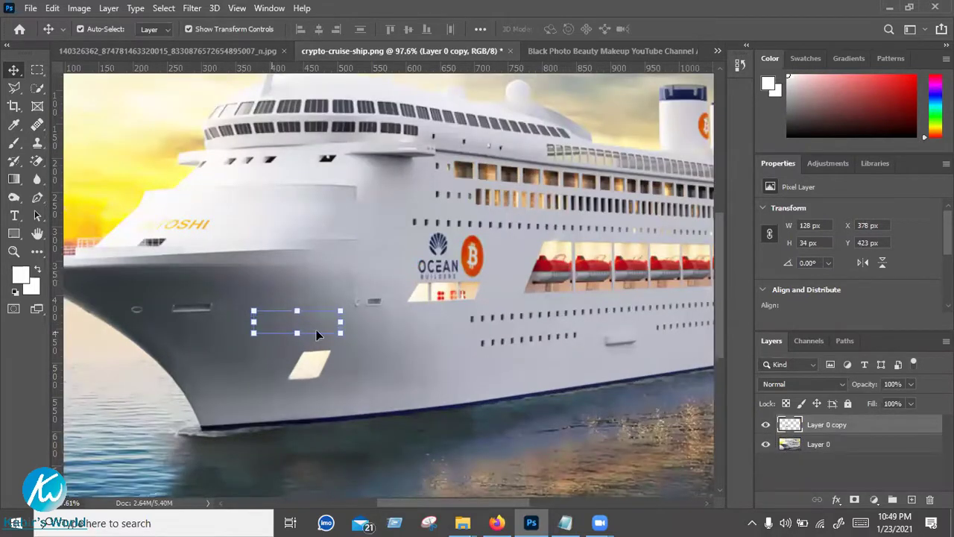
pyautogui.scroll(1, 317, 331)
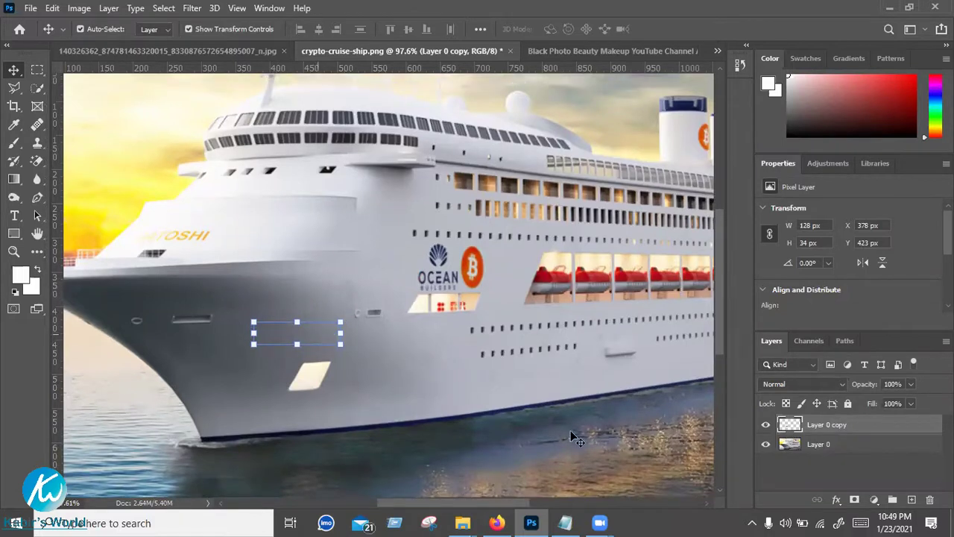
pyautogui.click(765, 445)
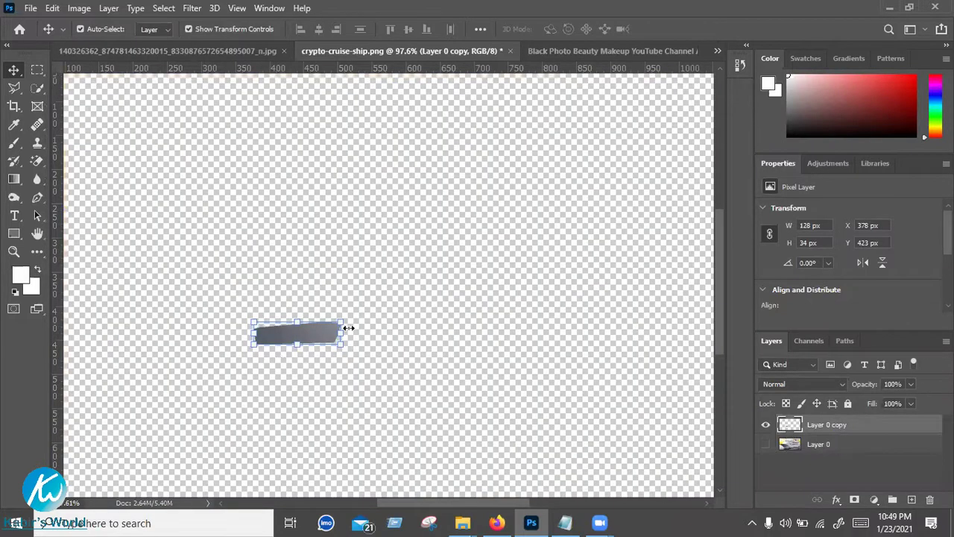
pyautogui.click(369, 378)
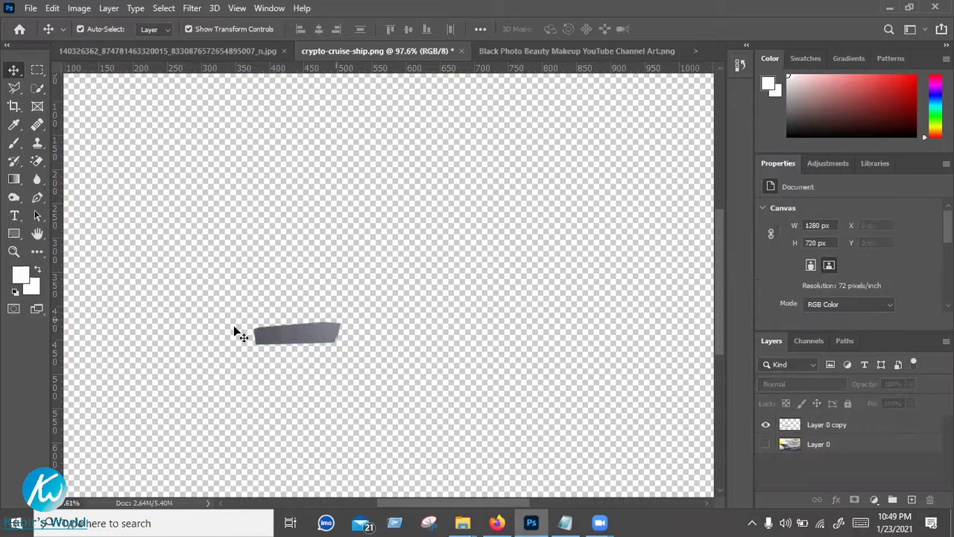
pyautogui.click(765, 445)
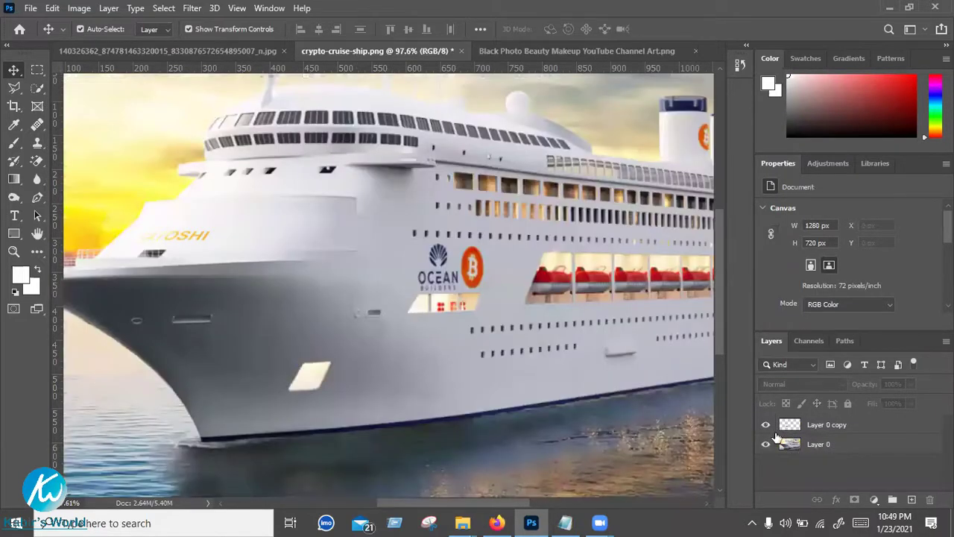
# Hide Layer 0 copy to compare the filled bow with the original lettering
pyautogui.click(767, 425)
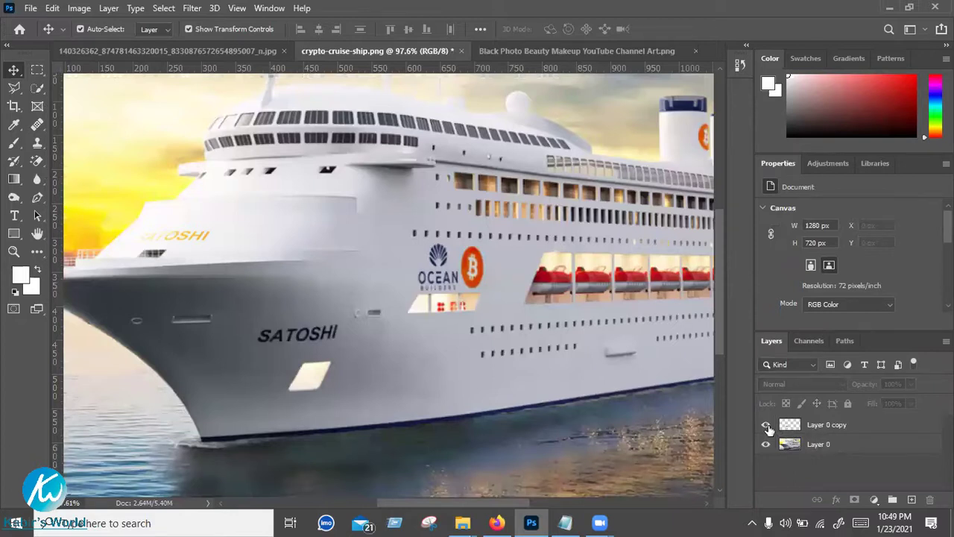
pyautogui.click(766, 425)
pyautogui.scroll(-4, 597, 115)
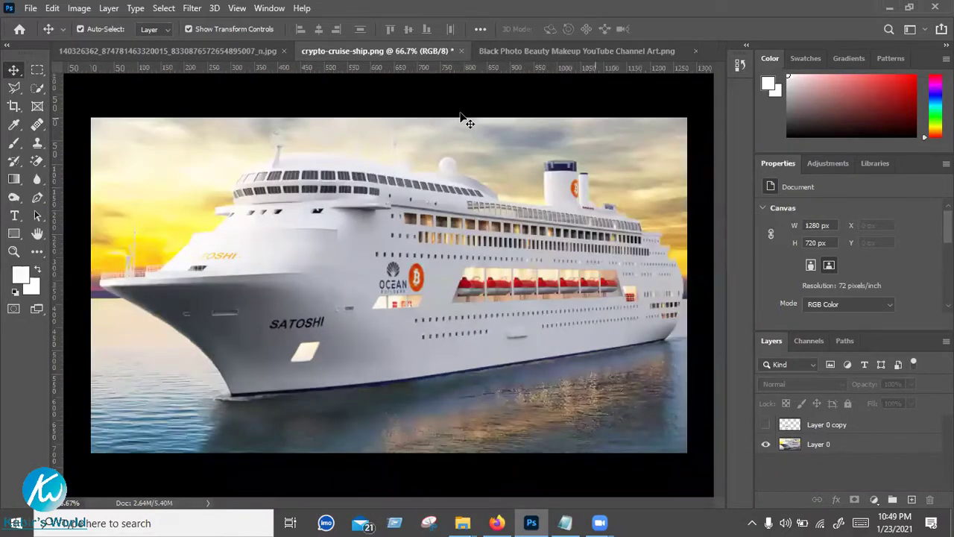
pyautogui.scroll(-1, 460, 116)
# Switch to the Black Photo Beauty Makeup YouTube Channel Art.png document and select Layer 1
pyautogui.click(552, 52)
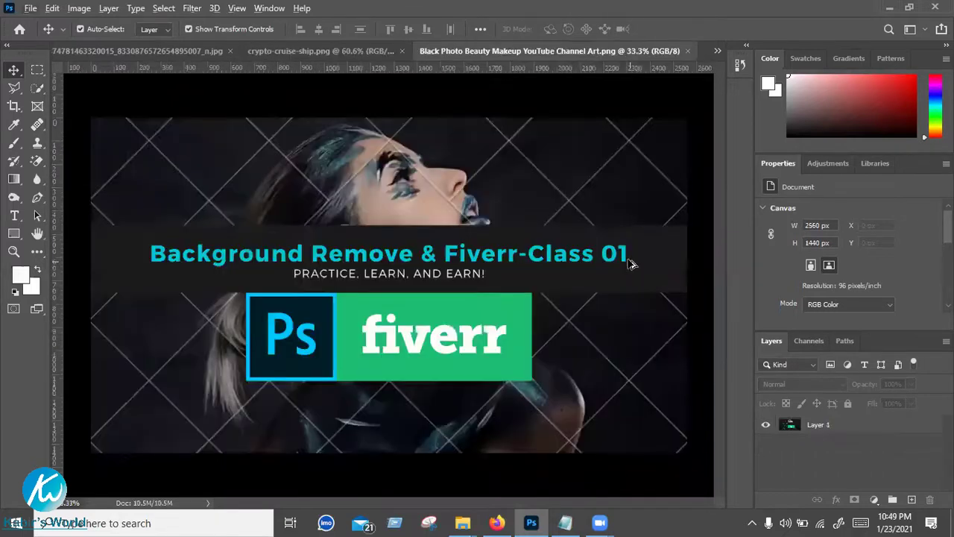
pyautogui.scroll(1, 630, 261)
pyautogui.scroll(-1, 611, 257)
pyautogui.click(906, 429)
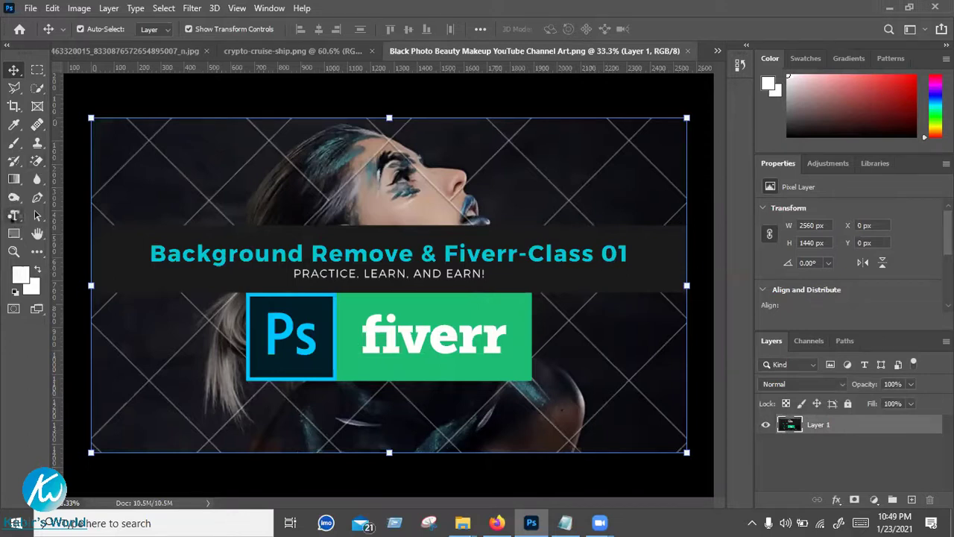
# Add horizontal text reading 02 at 64 pt beside the end of the PRACTICE, LEARN, AND EARN! line
pyautogui.click(14, 215)
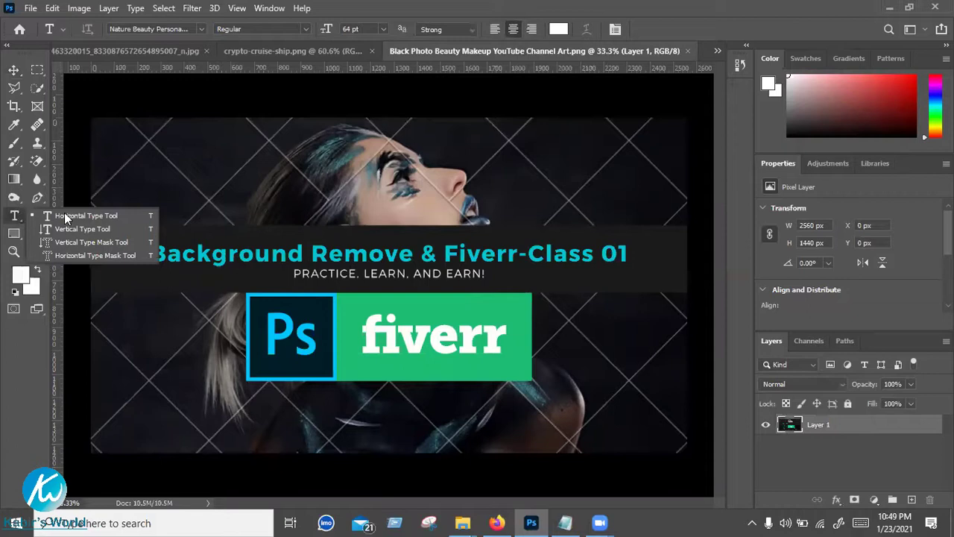
pyautogui.click(542, 279)
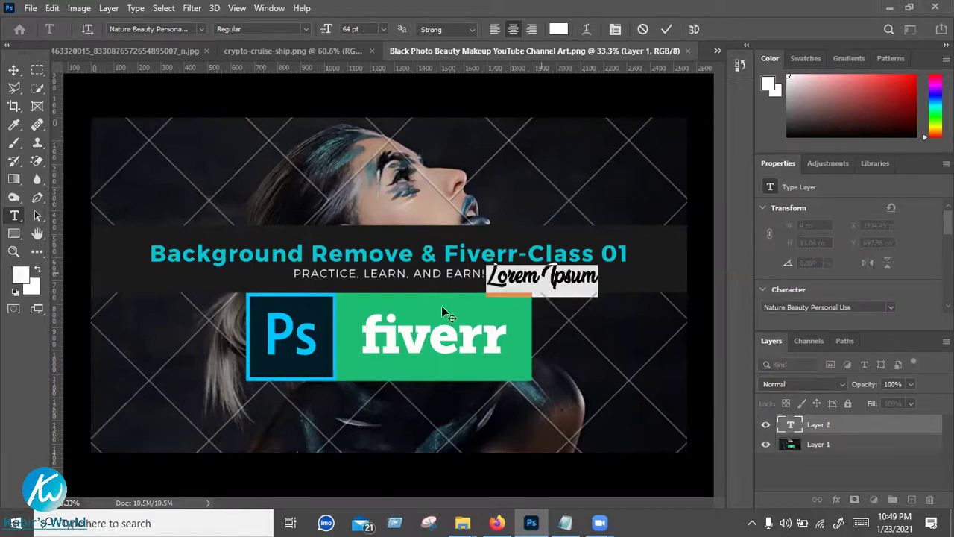
pyautogui.write('10')
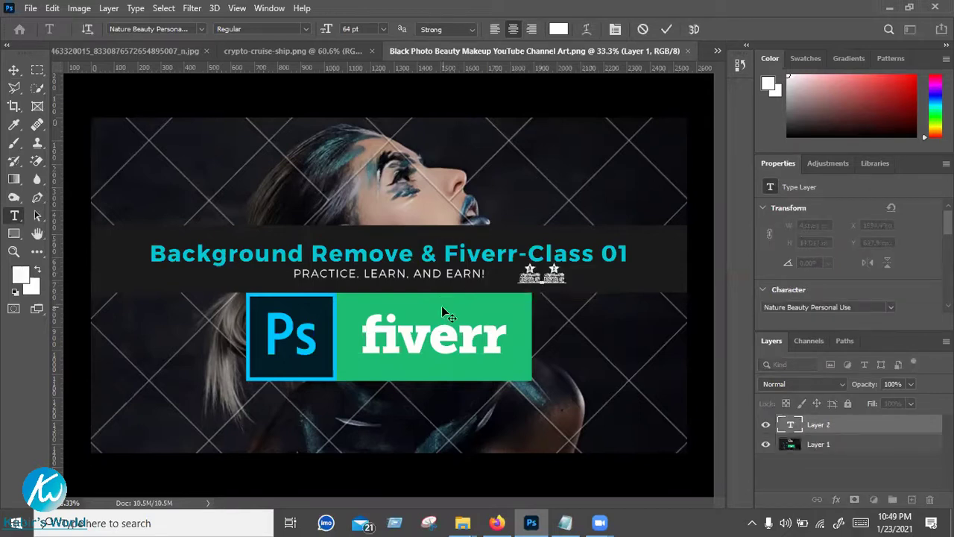
# Change the font of the whole 02 text to Franklin Gothic Heavy
pyautogui.hotkey('ctrl', 'a')
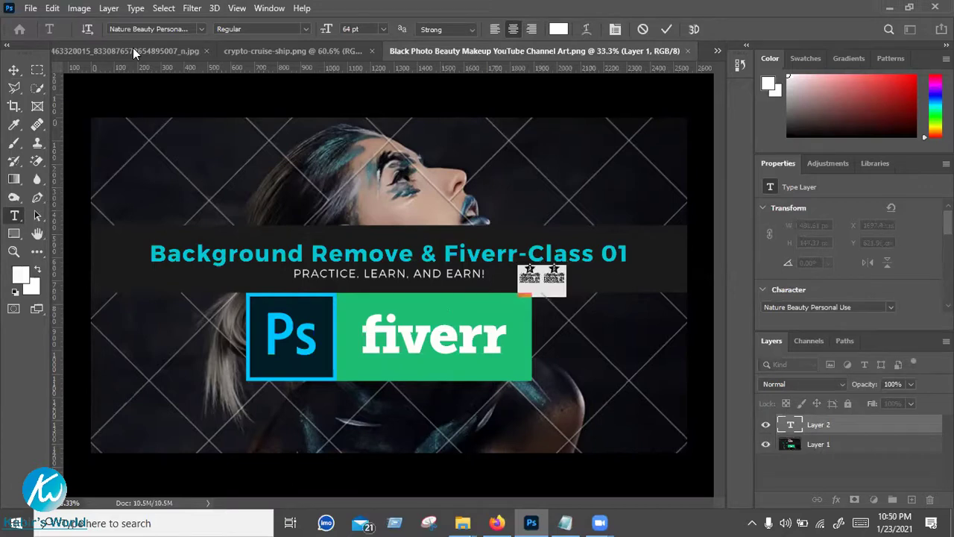
pyautogui.click(201, 28)
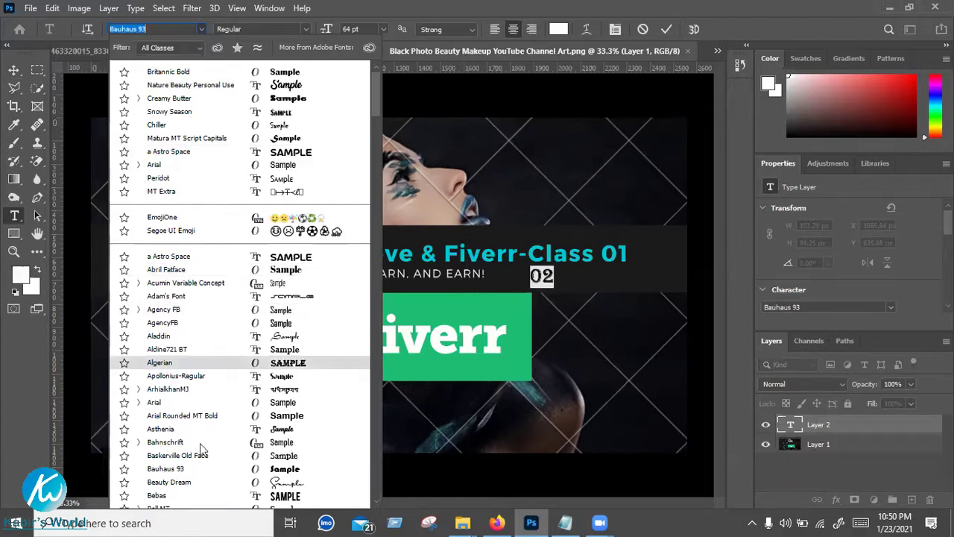
pyautogui.scroll(-2, 210, 358)
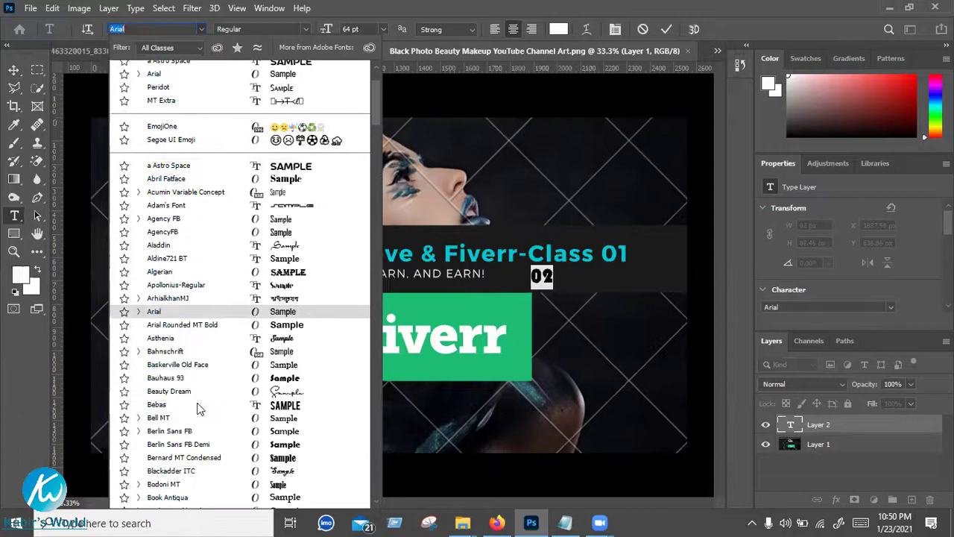
pyautogui.press('Down')
pyautogui.press('Down')
pyautogui.press('Down')
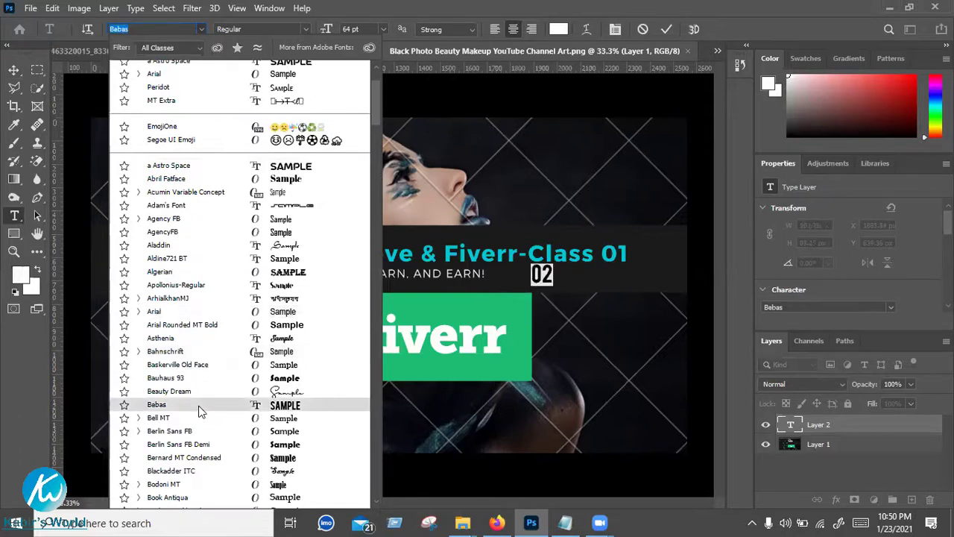
pyautogui.scroll(-1, 201, 409)
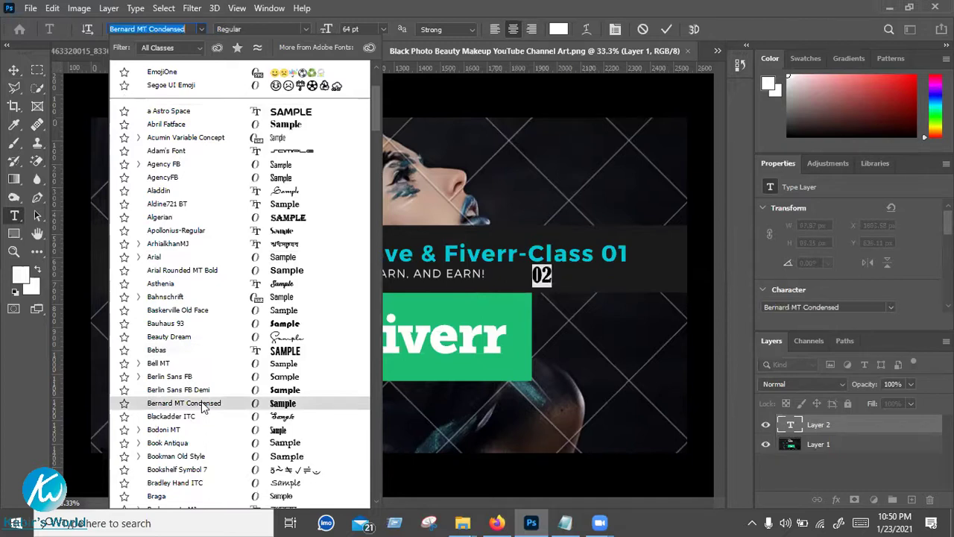
pyautogui.scroll(-2, 213, 345)
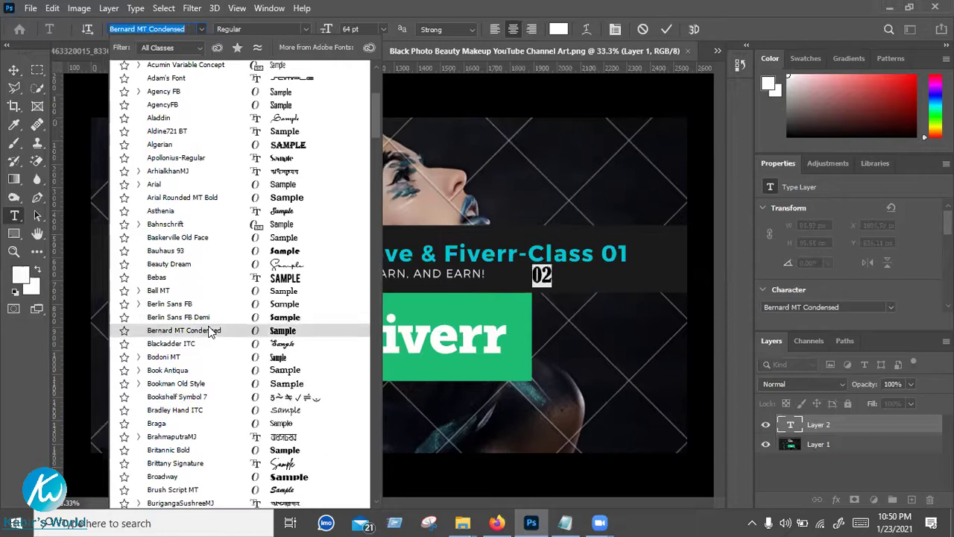
pyautogui.scroll(-3, 179, 368)
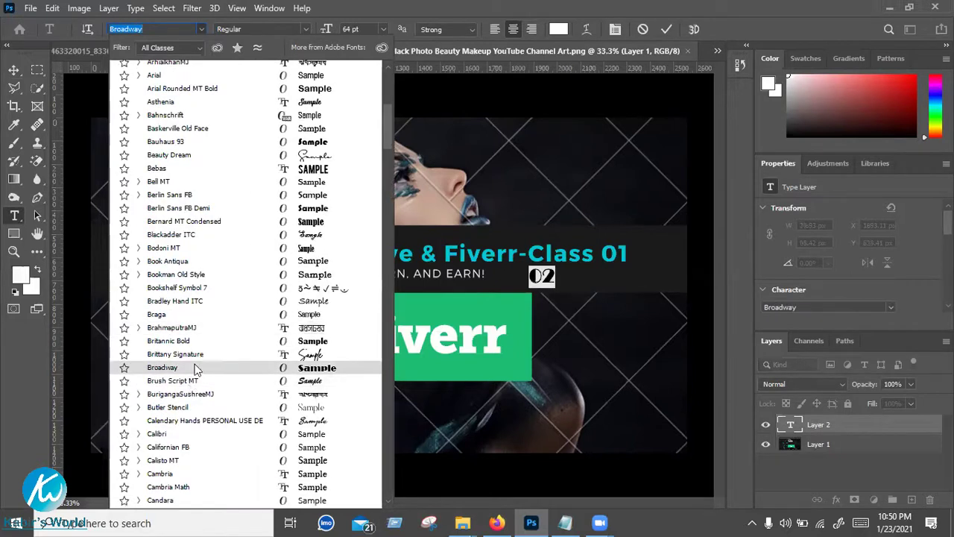
pyautogui.scroll(-4, 198, 357)
pyautogui.scroll(-1, 187, 331)
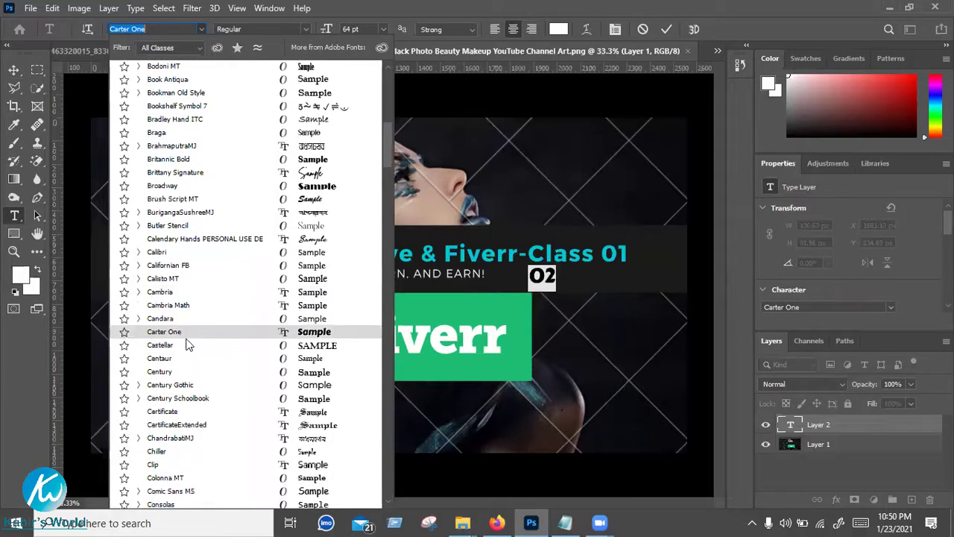
pyautogui.scroll(-3, 188, 346)
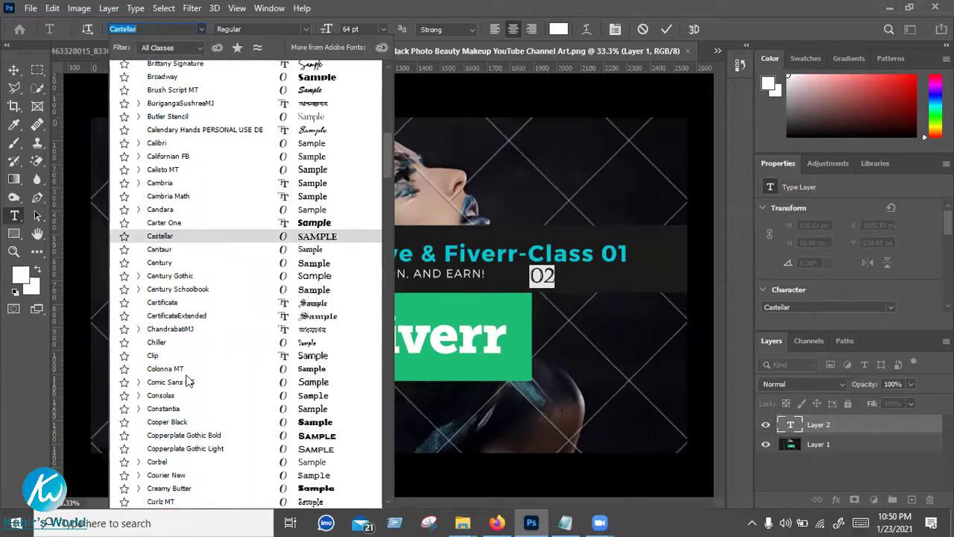
pyautogui.scroll(-1, 189, 380)
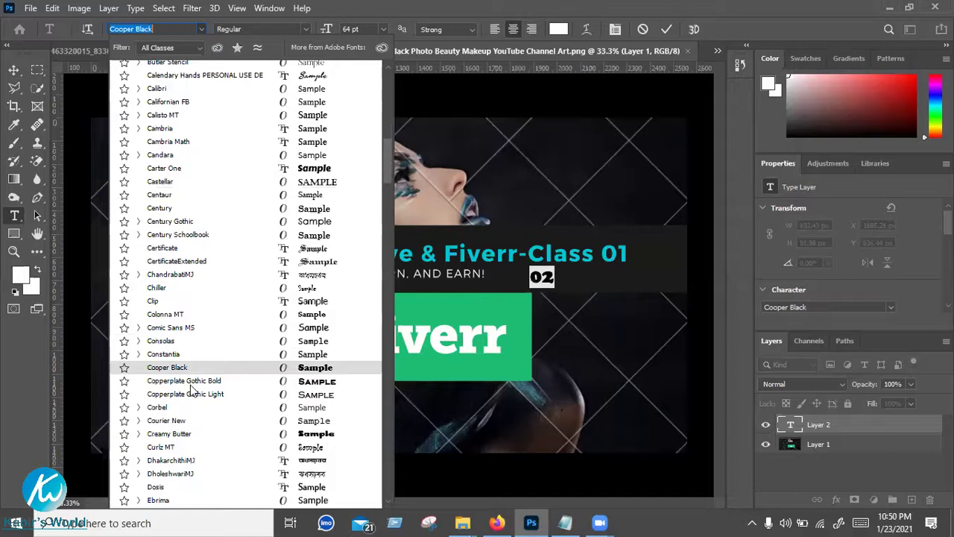
pyautogui.scroll(-2, 191, 386)
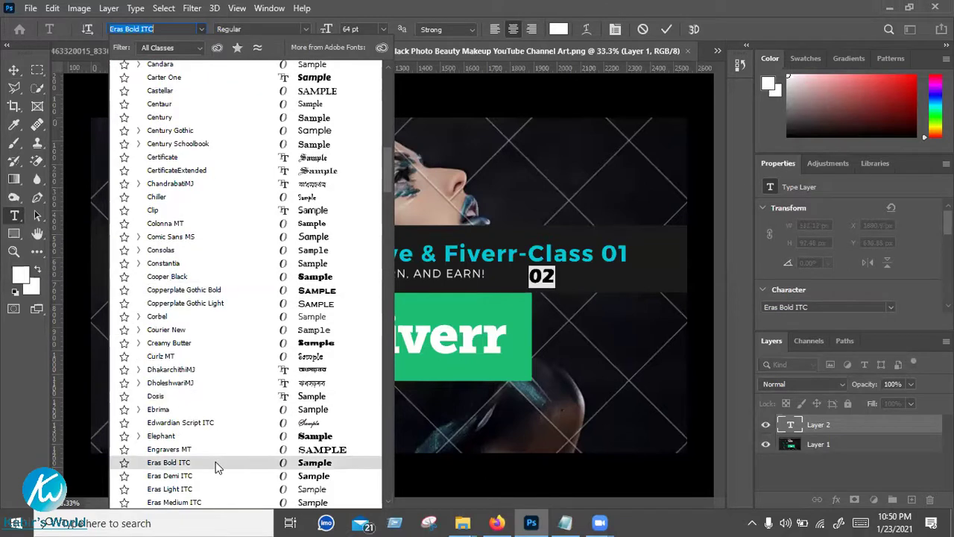
pyautogui.scroll(-3, 208, 396)
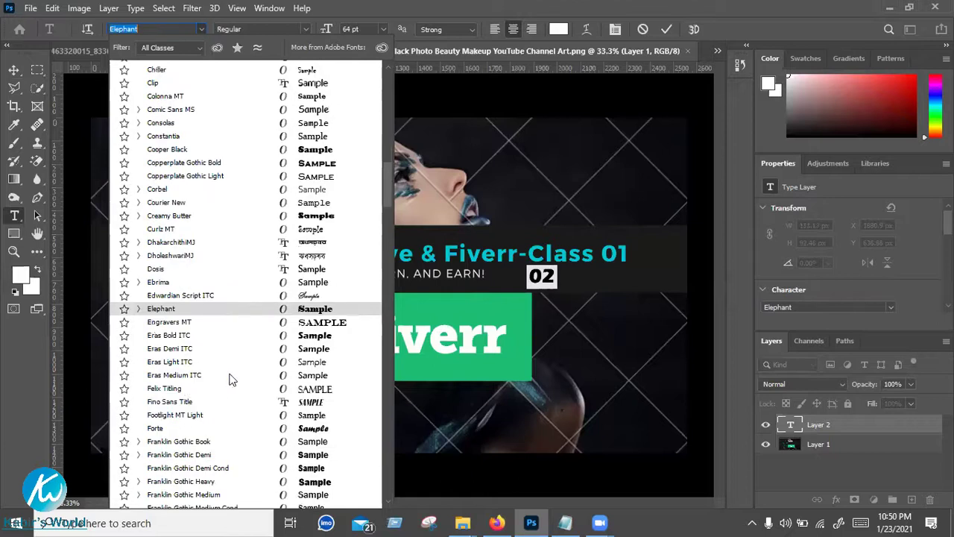
pyautogui.scroll(-3, 231, 377)
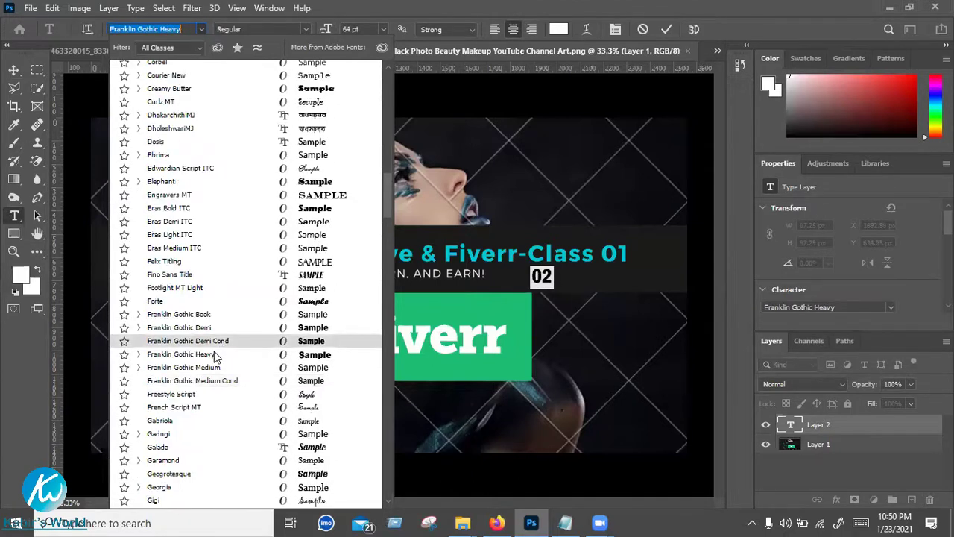
pyautogui.click(542, 281)
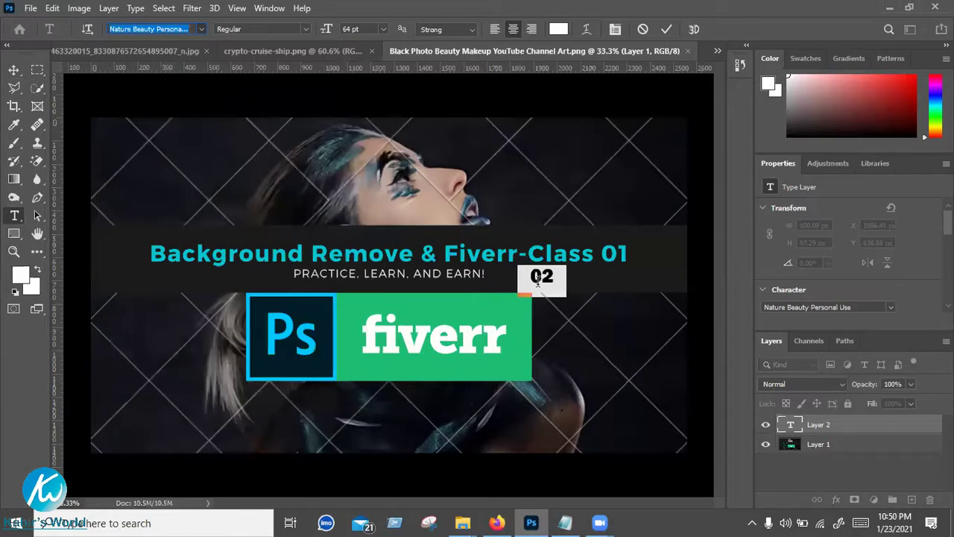
pyautogui.click(542, 282)
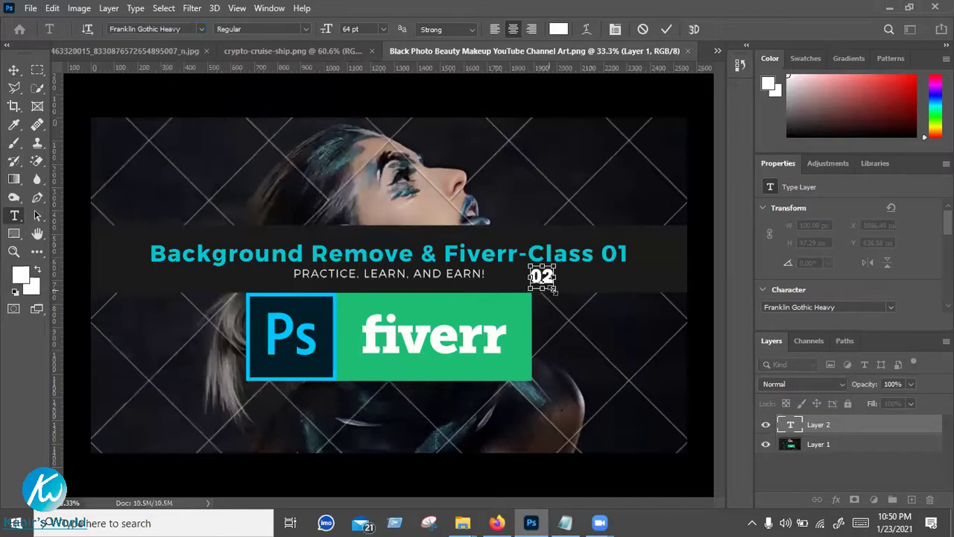
# Recolor the 02 text to turquoise 36bbc2 to match the banner title, and commit the text edit
pyautogui.hotkey('ctrl', 'a')
pyautogui.click(560, 34)
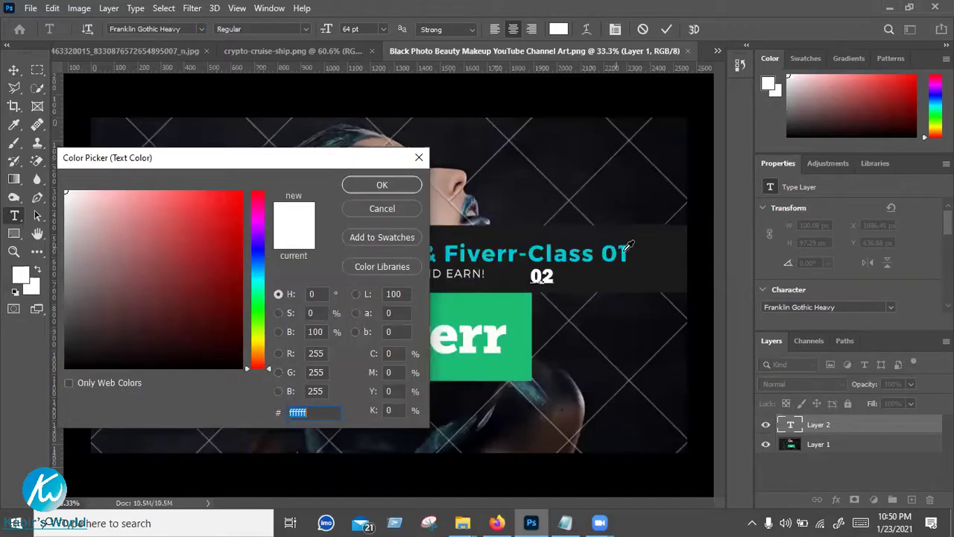
pyautogui.click(562, 261)
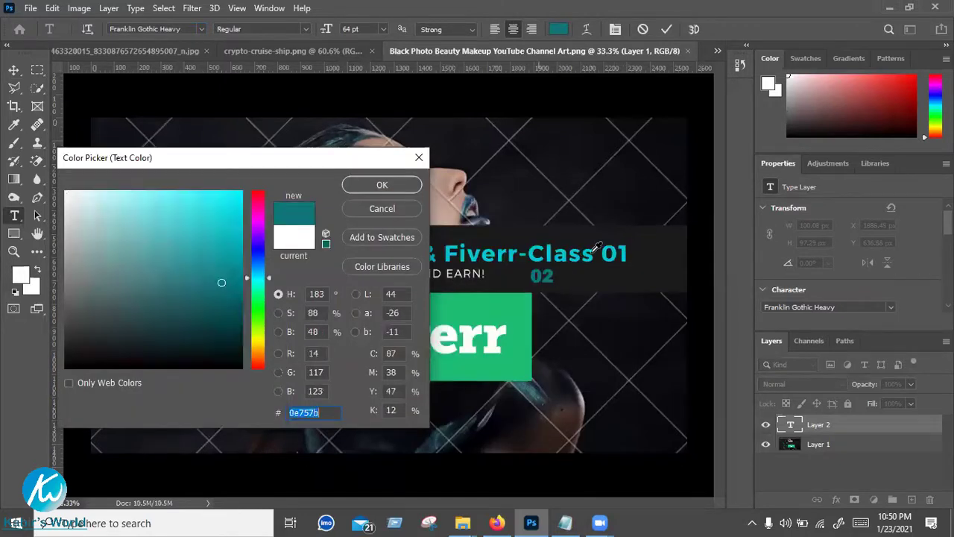
pyautogui.click(587, 252)
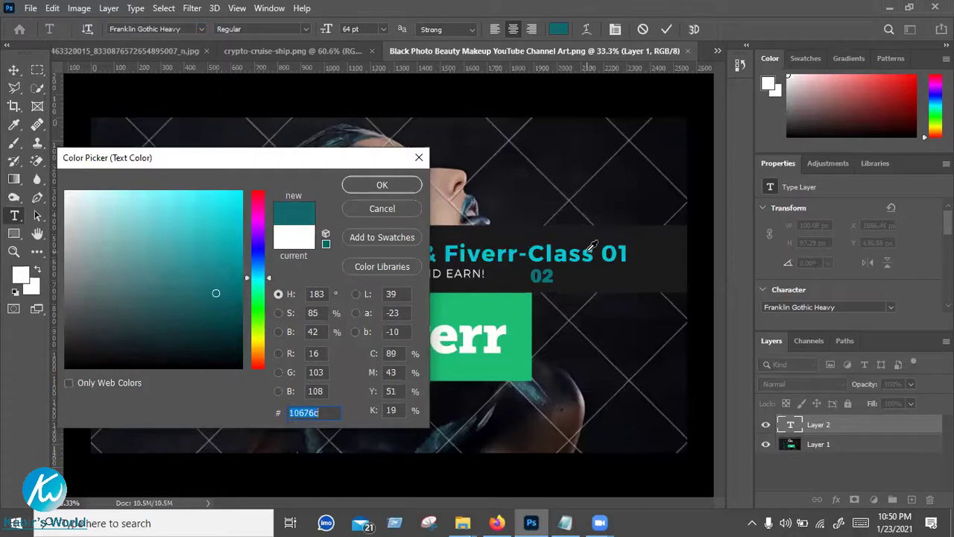
pyautogui.click(551, 247)
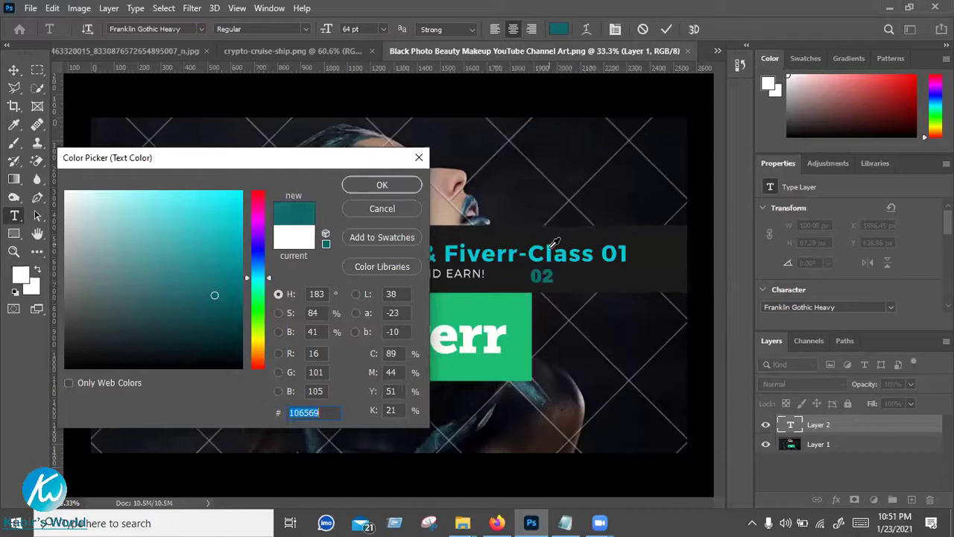
pyautogui.click(554, 247)
pyautogui.click(553, 254)
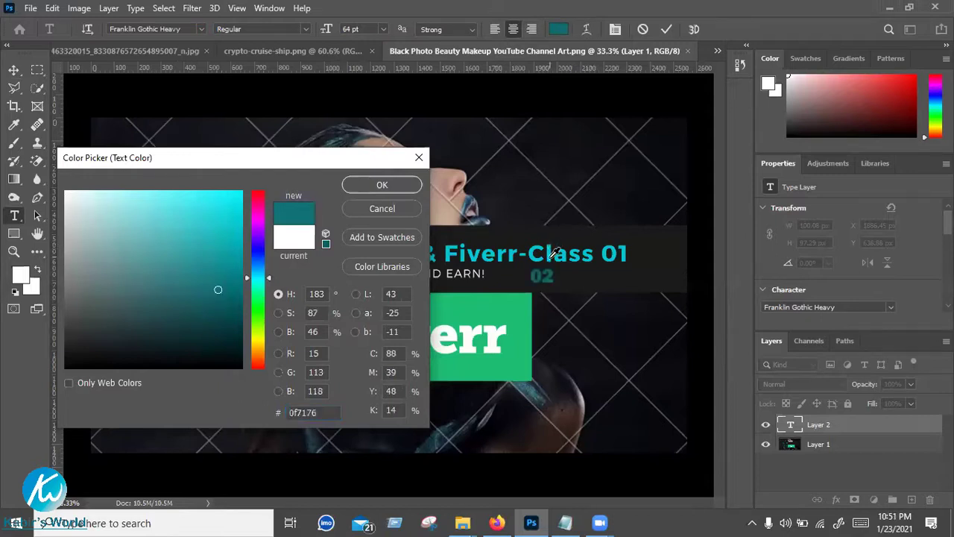
pyautogui.click(212, 296)
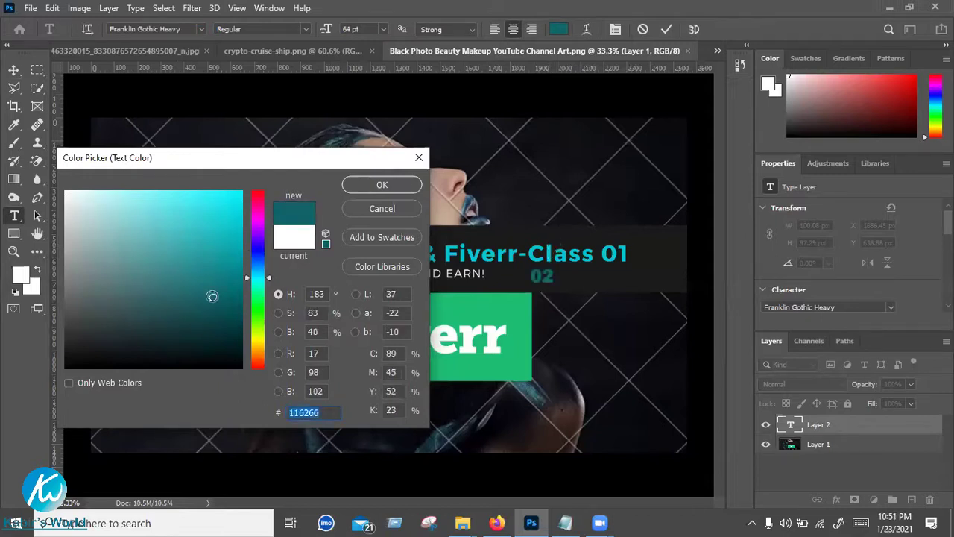
pyautogui.click(202, 278)
pyautogui.moveTo(202, 278); pyautogui.dragTo(191, 232)
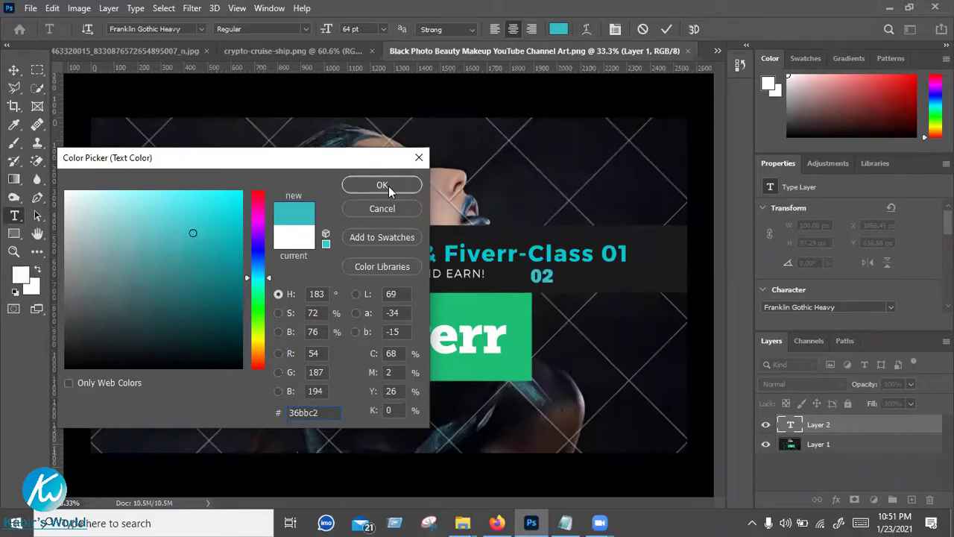
pyautogui.click(671, 27)
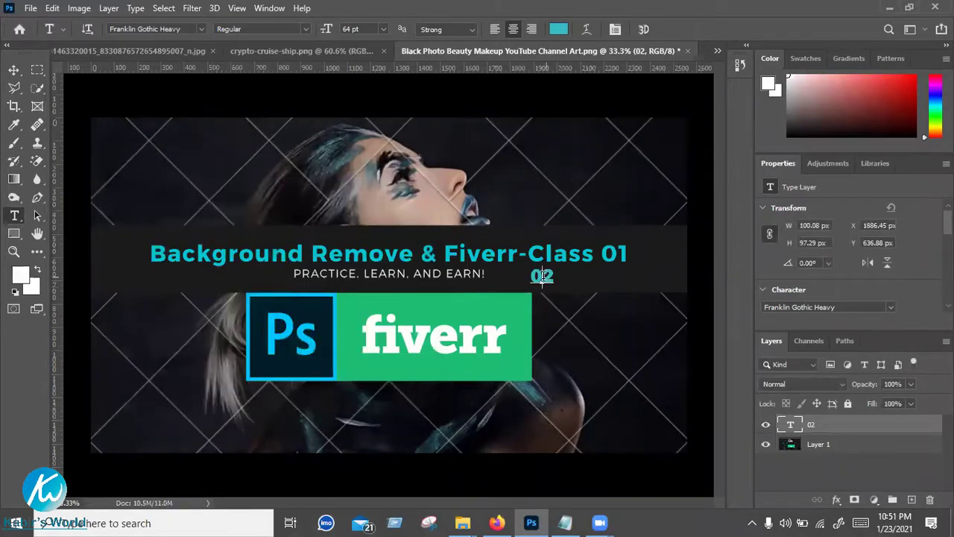
# Move the 02 text up to the title line, just after the 01 of Fiverr-Class 01
pyautogui.click(543, 276)
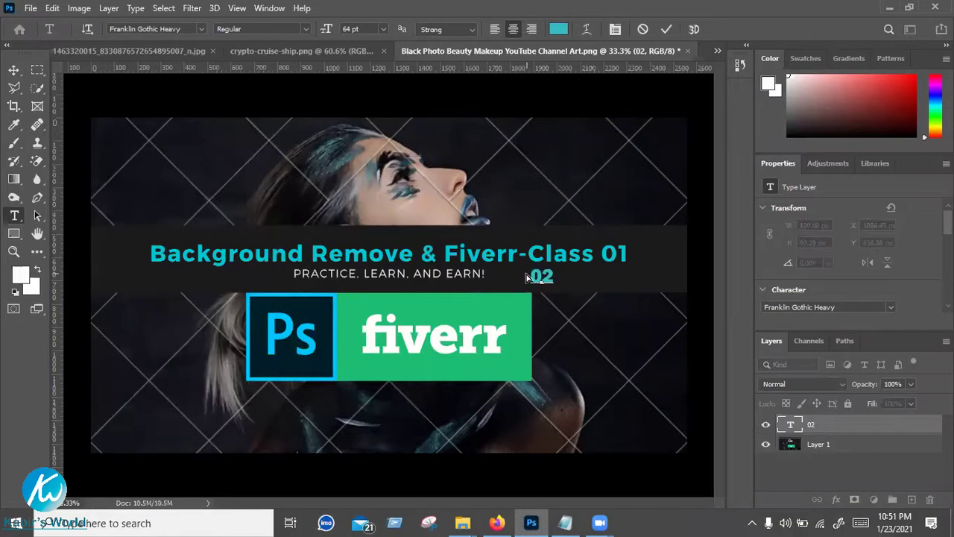
pyautogui.click(12, 71)
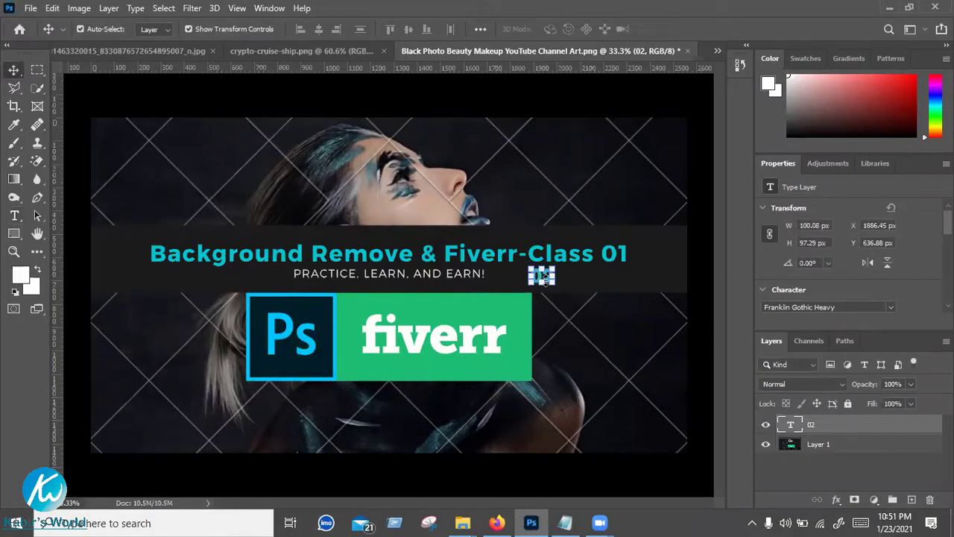
pyautogui.scroll(2, 543, 278)
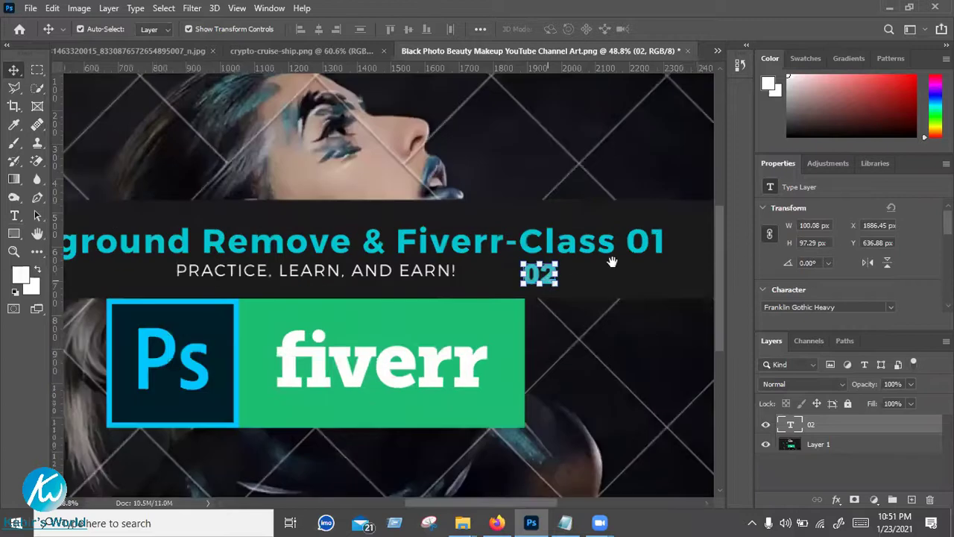
pyautogui.scroll(2, 593, 268)
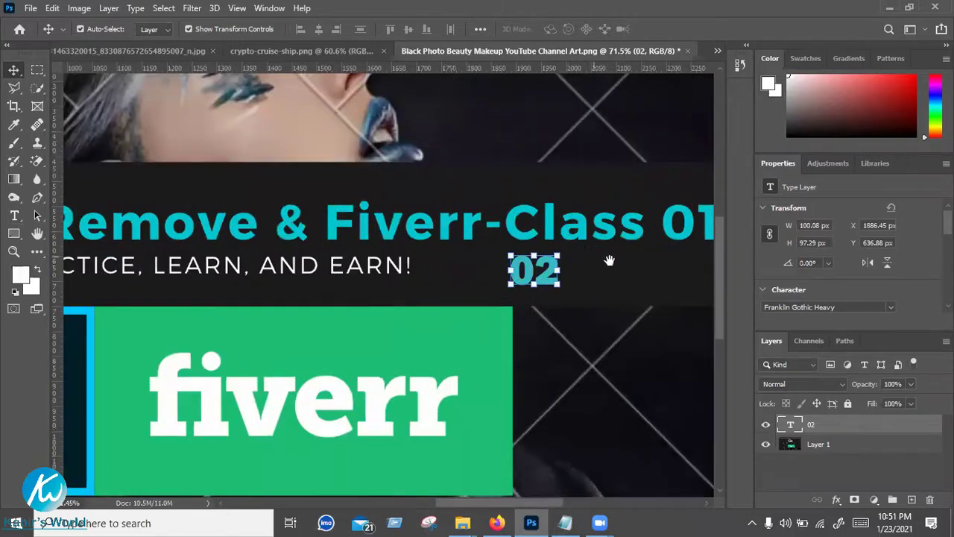
pyautogui.moveTo(506, 271); pyautogui.dragTo(309, 294)
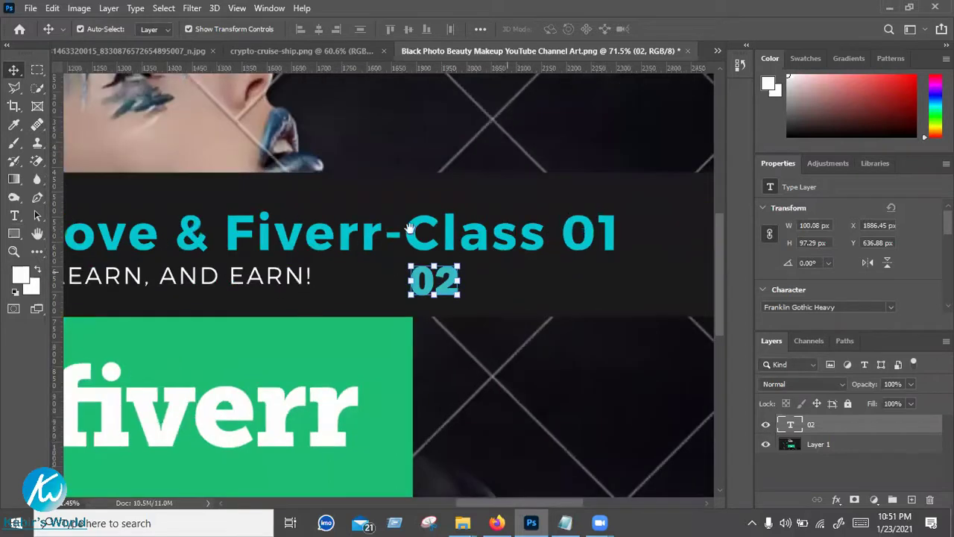
pyautogui.moveTo(410, 229); pyautogui.dragTo(292, 326)
pyautogui.moveTo(330, 296); pyautogui.dragTo(279, 363)
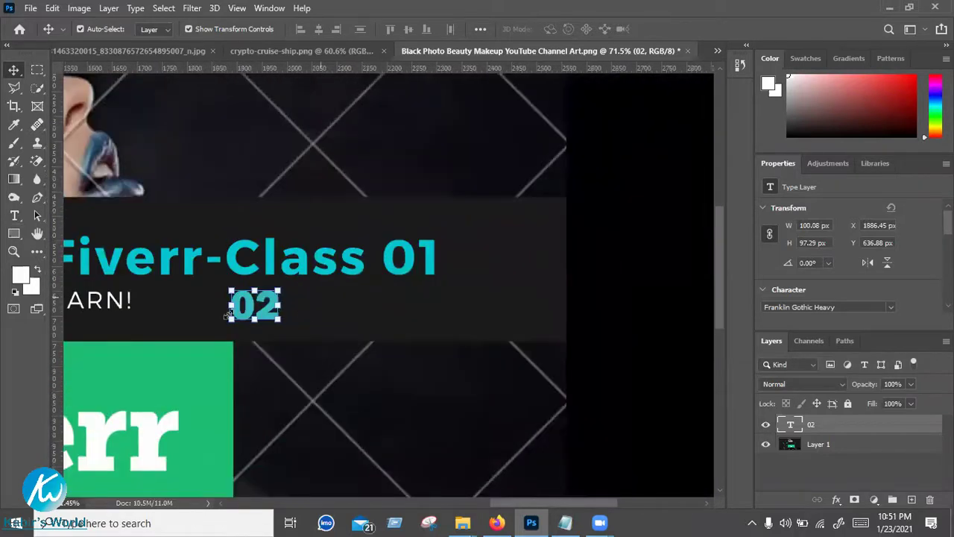
pyautogui.moveTo(254, 306); pyautogui.dragTo(477, 282)
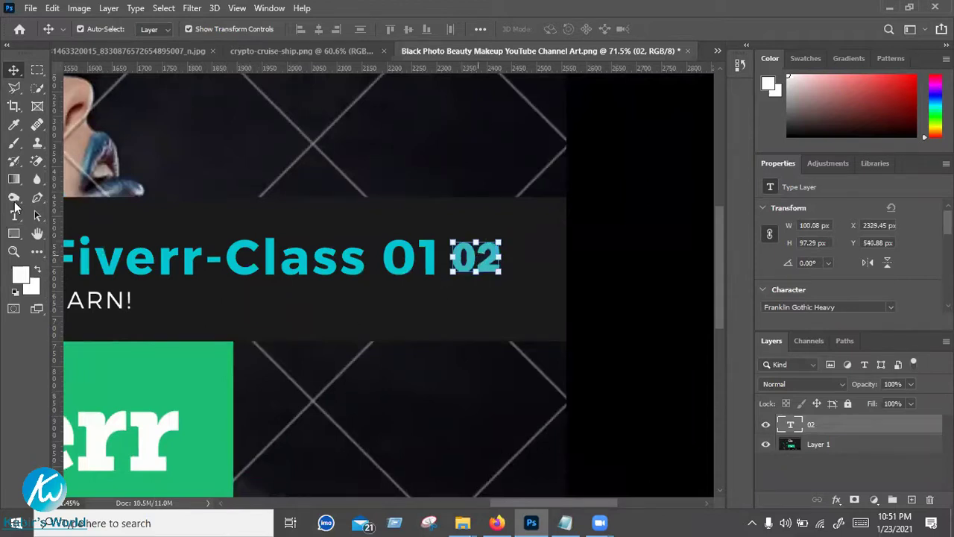
# Scale the 02 text to about 121% and place it directly beside the 01 in the title line
pyautogui.press('t')
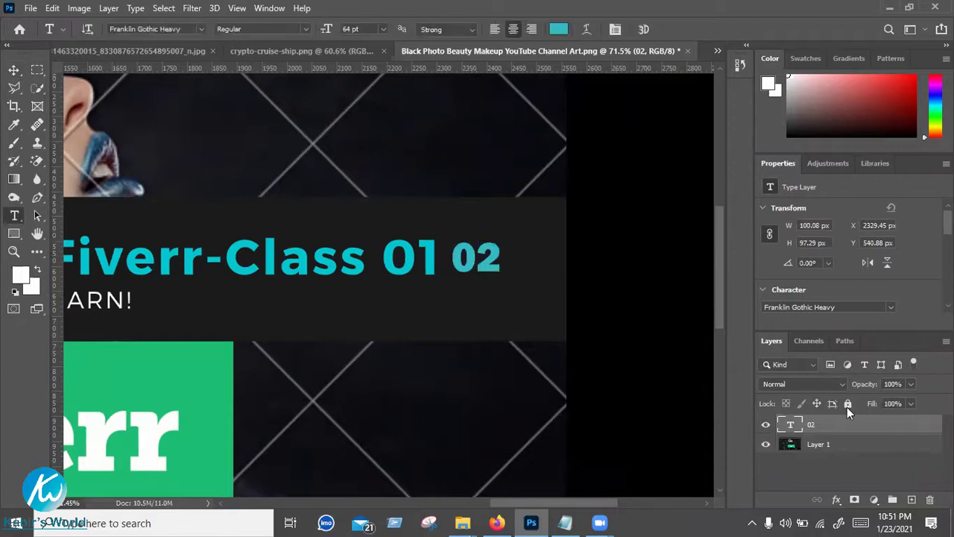
pyautogui.click(475, 260)
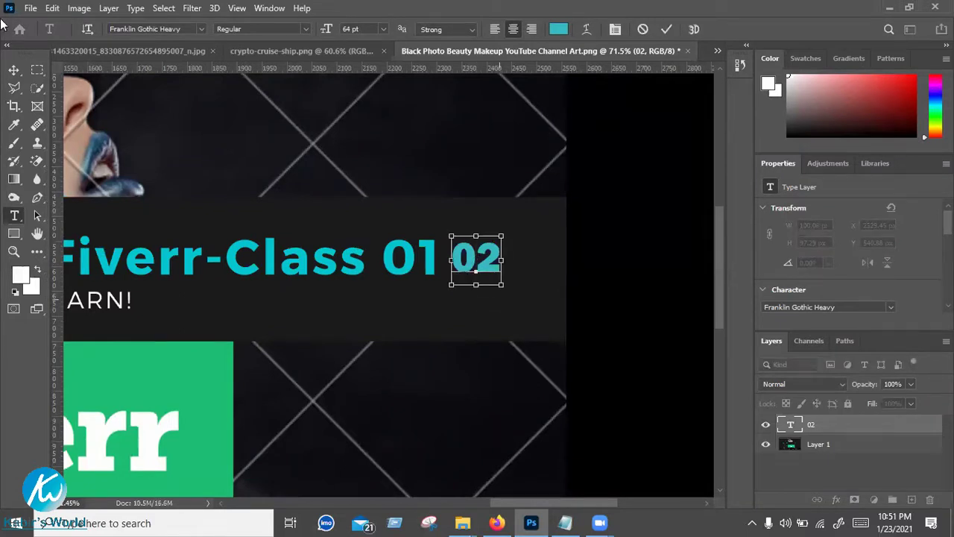
pyautogui.click(13, 70)
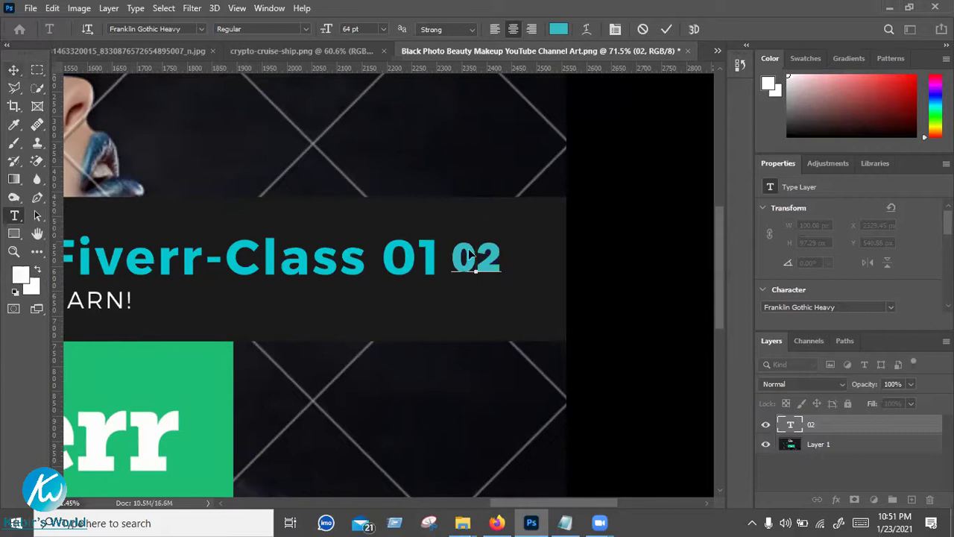
pyautogui.moveTo(459, 261); pyautogui.dragTo(491, 253)
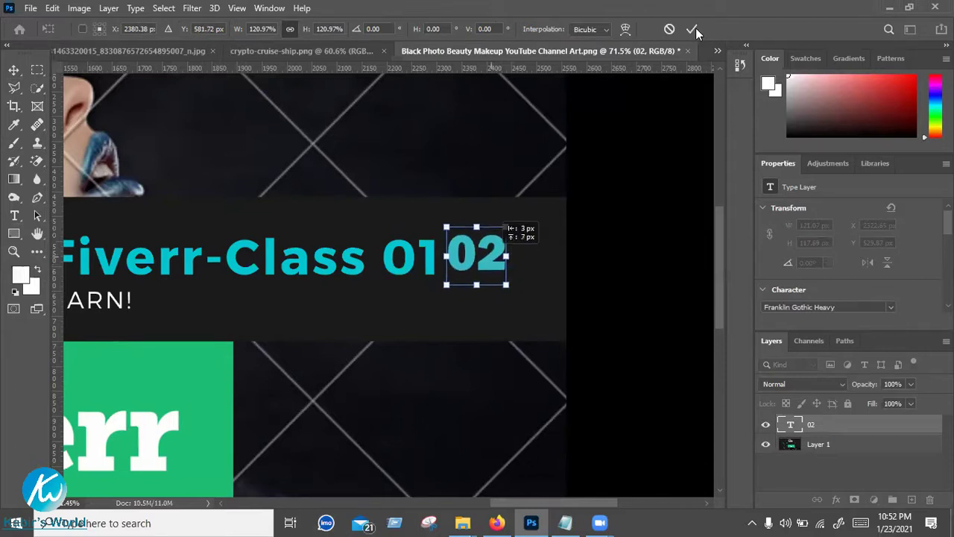
pyautogui.scroll(-2, 332, 224)
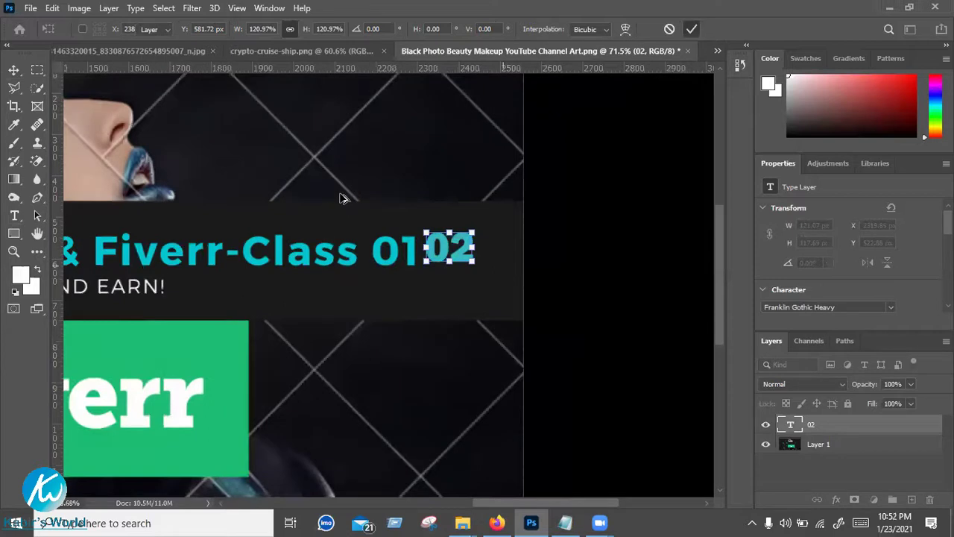
# Apply the 02 text's scaling, then hide the 02 layer and make Layer 1 the active layer
pyautogui.press('Return')
pyautogui.scroll(-10, 355, 211)
pyautogui.scroll(2, 628, 231)
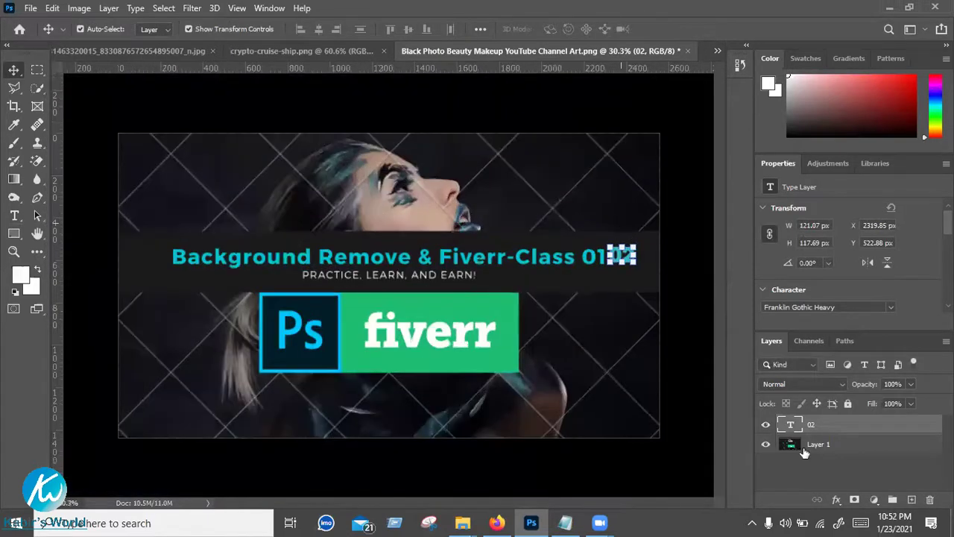
pyautogui.click(871, 410)
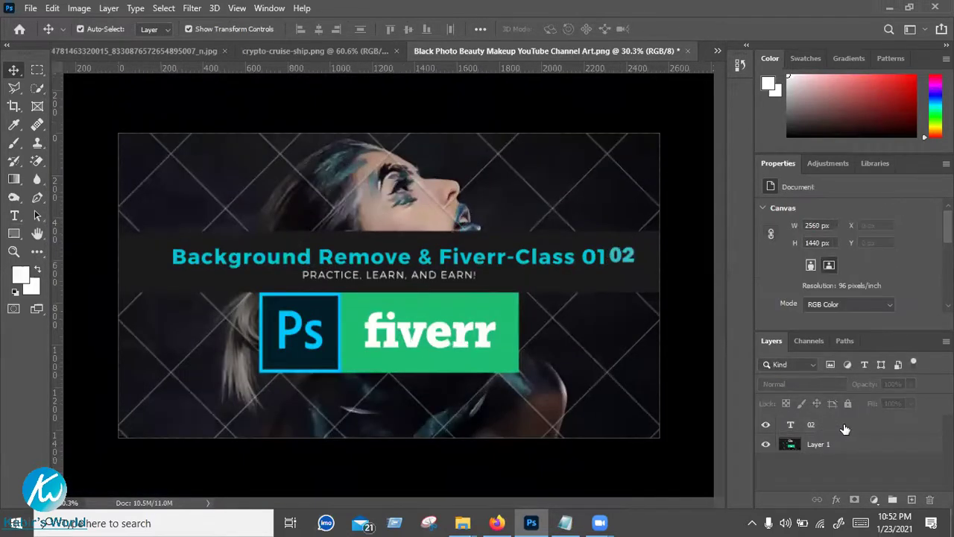
pyautogui.click(778, 426)
pyautogui.click(766, 425)
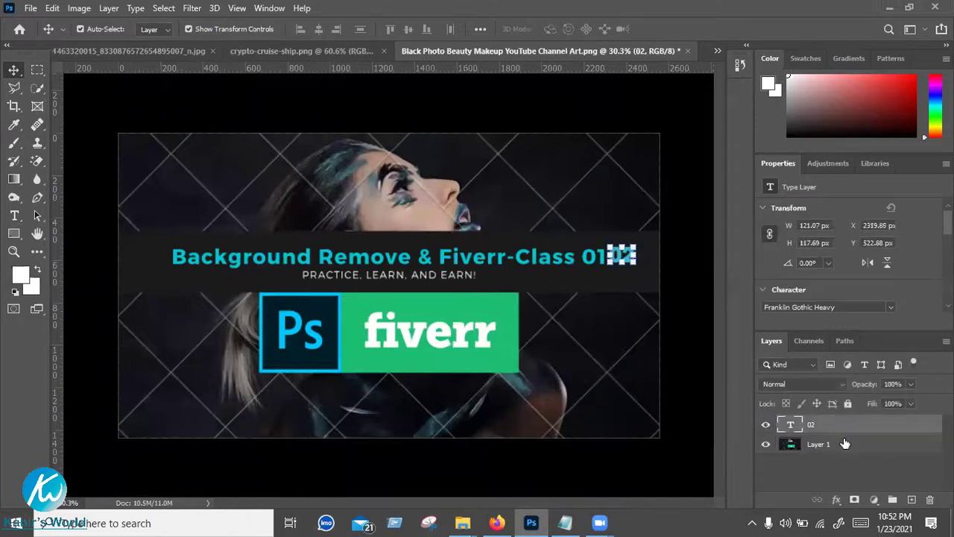
pyautogui.click(801, 445)
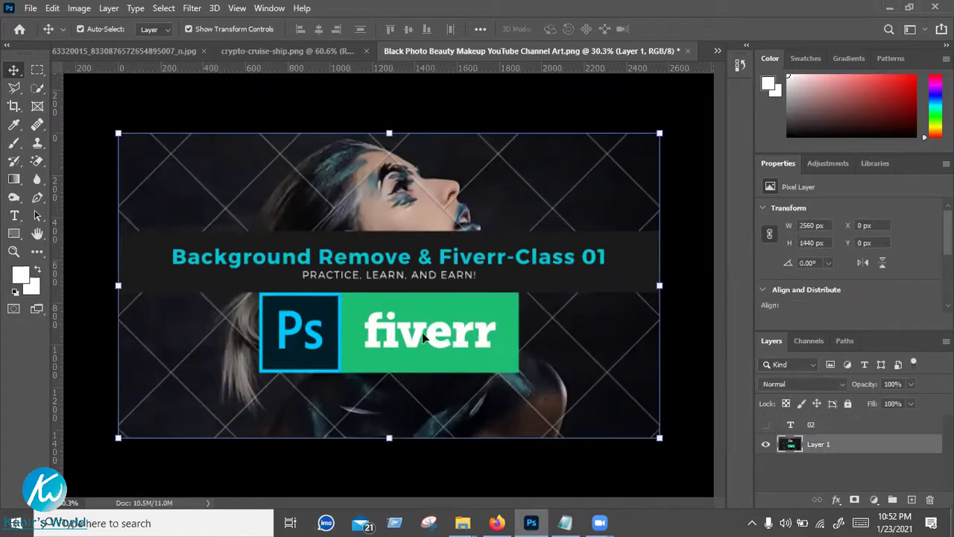
# Outline the 01 at the end of the title with a Polygonal Lasso selection of about 139 × 90 px
pyautogui.click(14, 88)
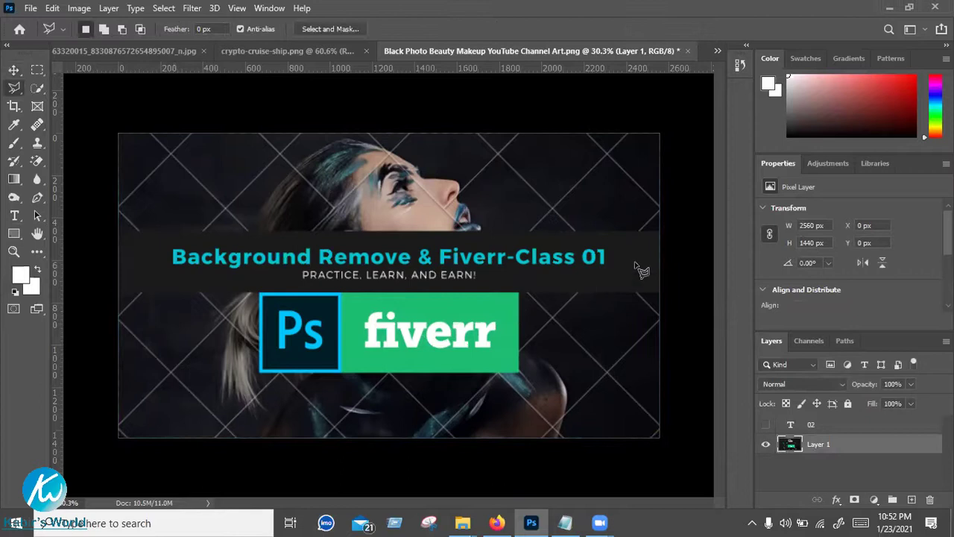
pyautogui.scroll(1, 602, 249)
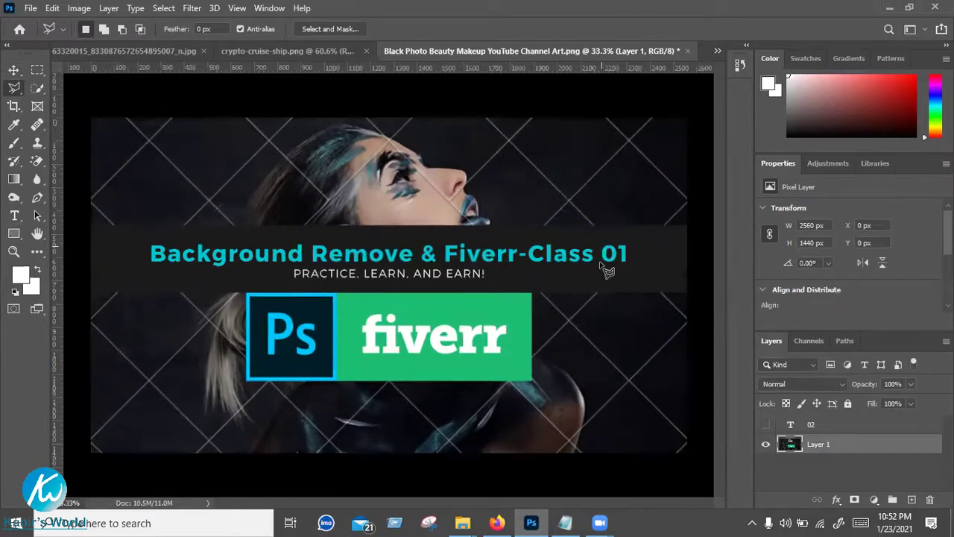
pyautogui.click(630, 263)
pyautogui.click(631, 242)
pyautogui.click(600, 243)
# Fill the selected 01 area with Content-Aware contents, Color Adaptation on and 100% opacity, and drop the selection
pyautogui.click(53, 8)
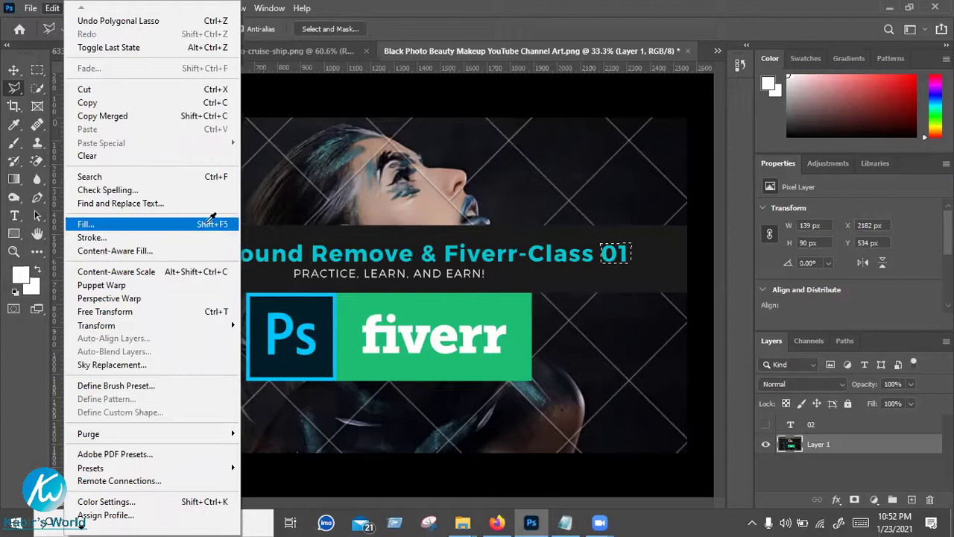
pyautogui.click(213, 223)
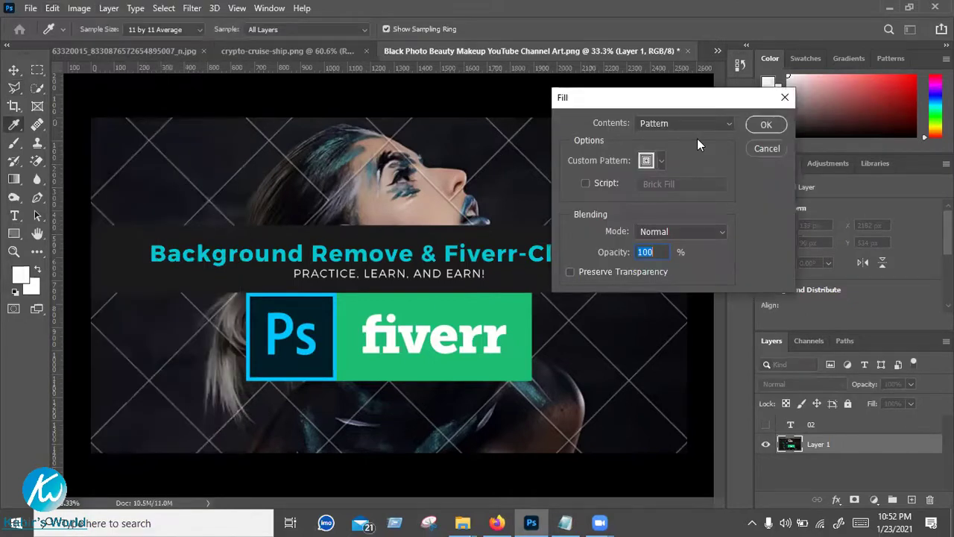
pyautogui.moveTo(668, 97); pyautogui.dragTo(726, 138)
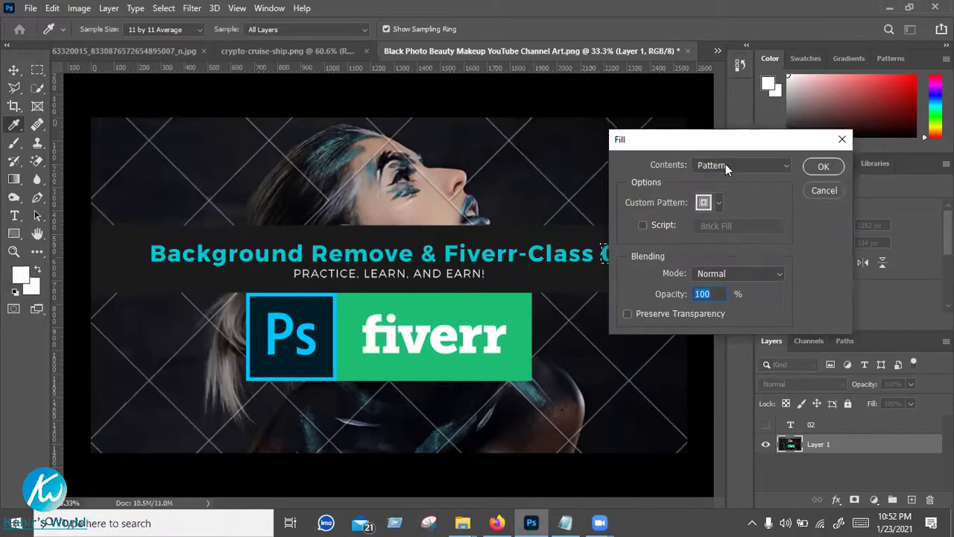
pyautogui.click(725, 165)
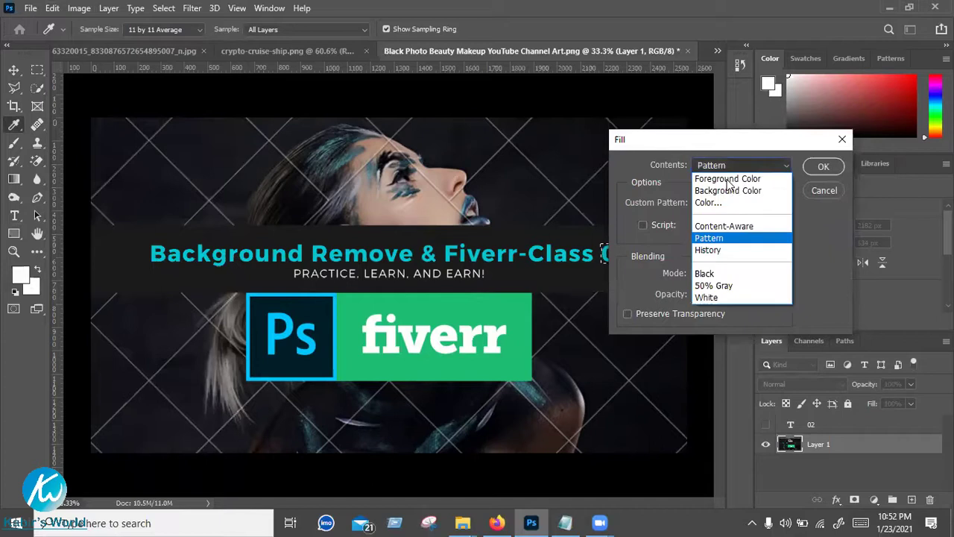
pyautogui.click(727, 227)
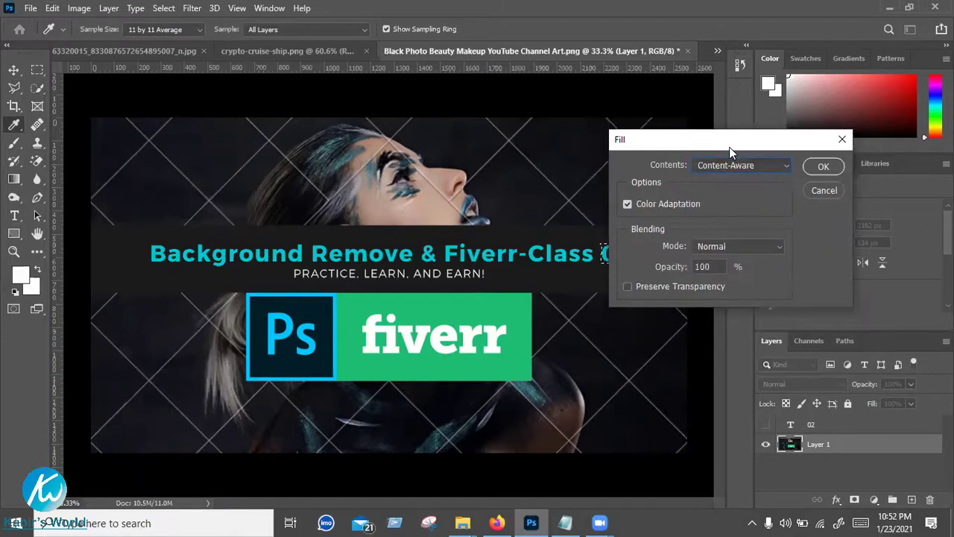
pyautogui.moveTo(729, 146); pyautogui.dragTo(277, 164)
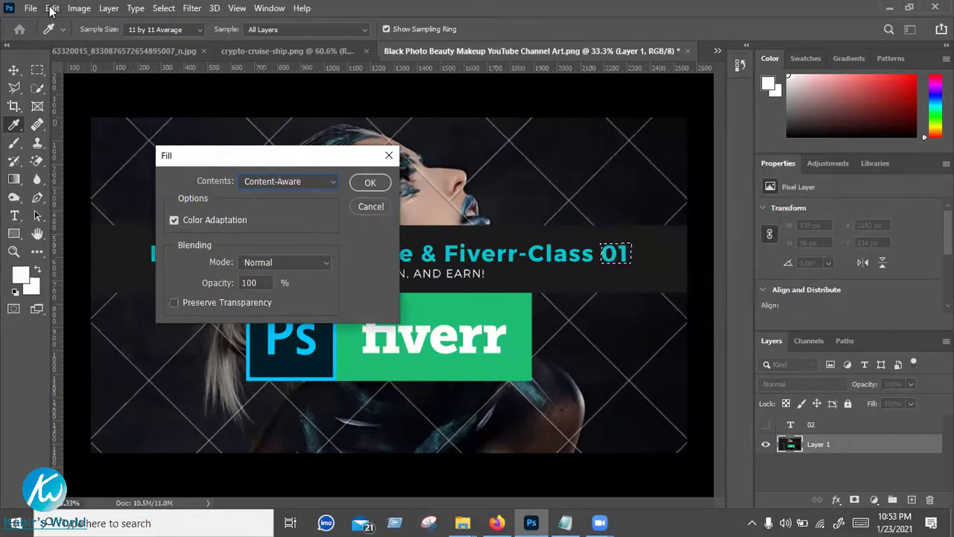
pyautogui.click(299, 187)
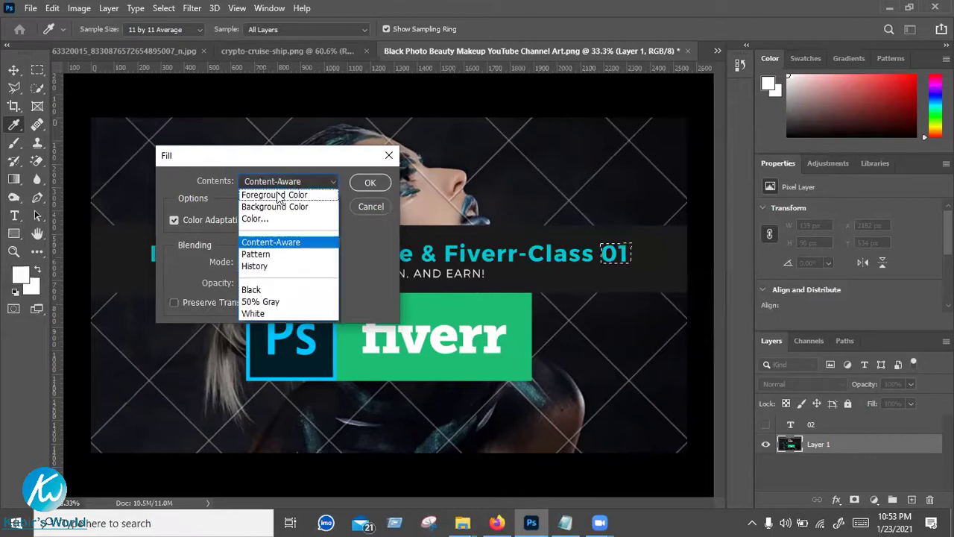
pyautogui.click(280, 245)
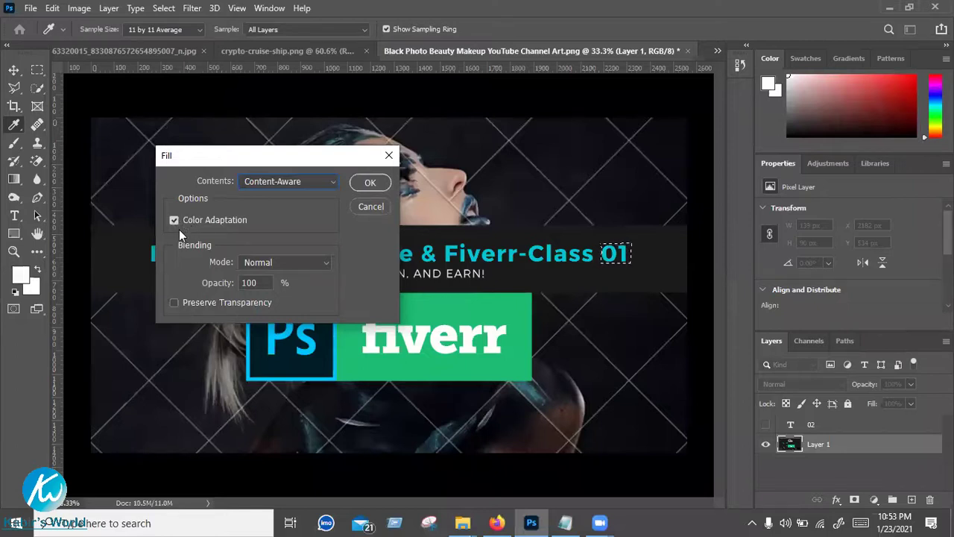
pyautogui.click(369, 184)
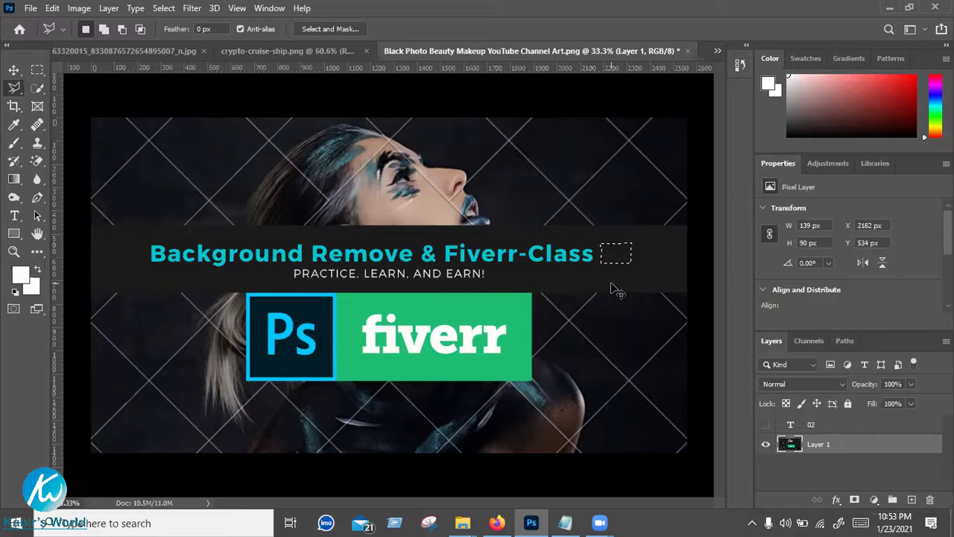
pyautogui.hotkey('ctrl', 'd')
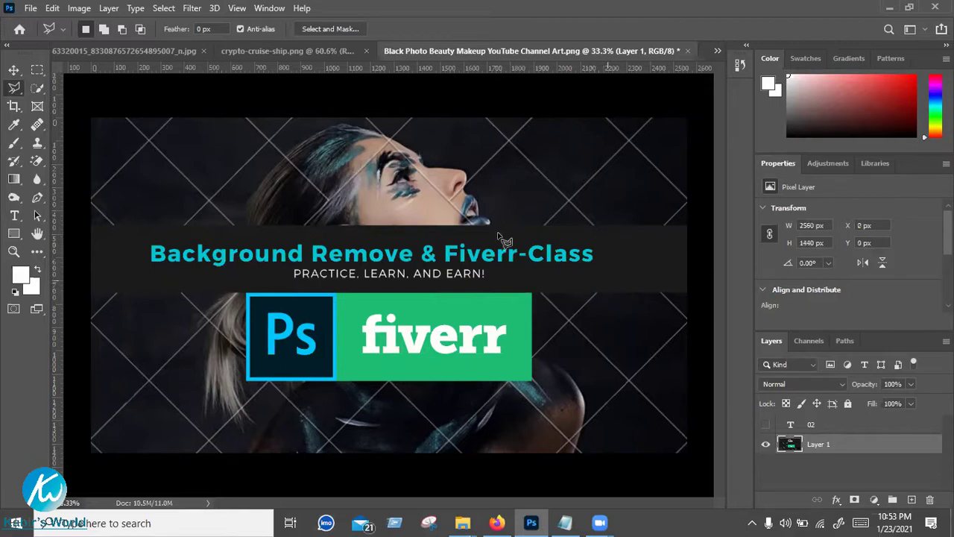
# Show the 02 text layer again and place it right after Fiverr-Class, nudging it slightly up into line with the title
pyautogui.click(14, 70)
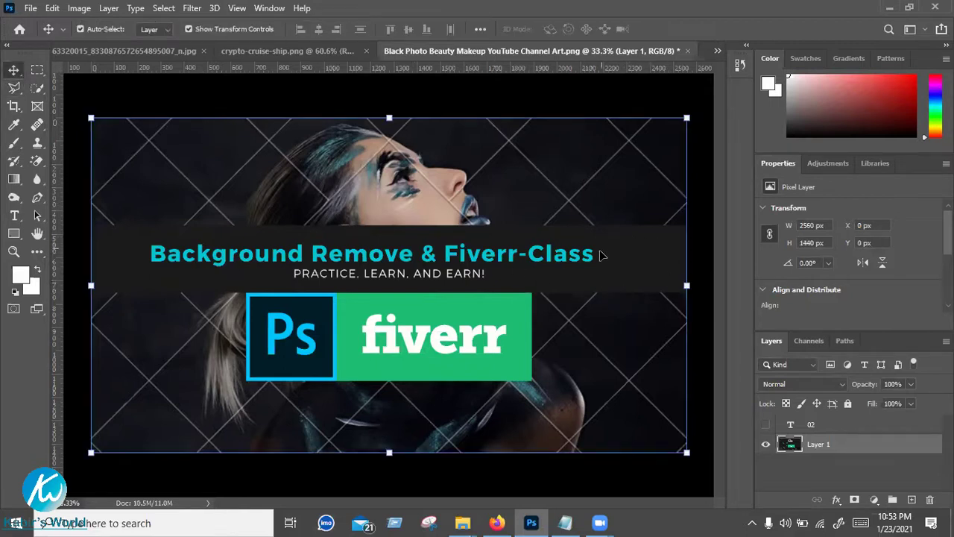
pyautogui.click(766, 424)
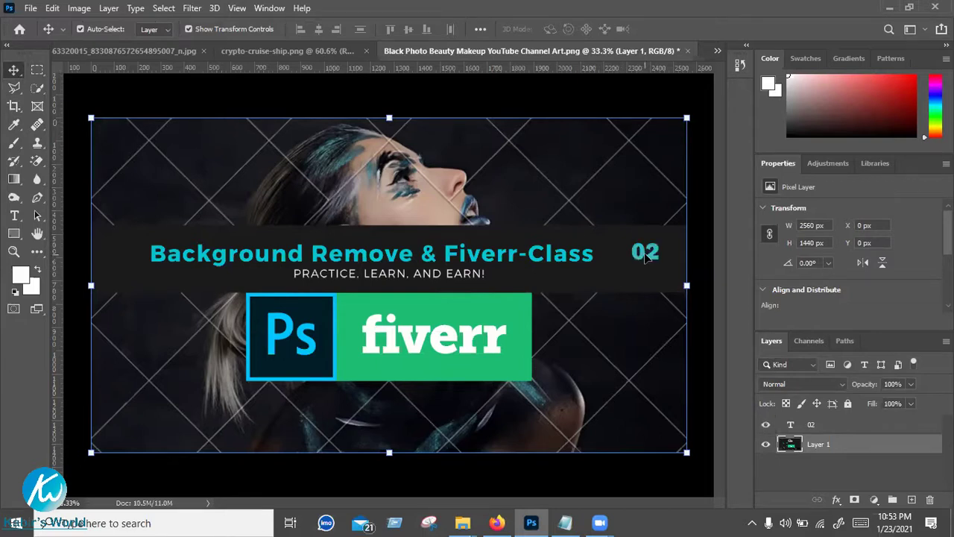
pyautogui.click(646, 258)
pyautogui.scroll(1, 637, 257)
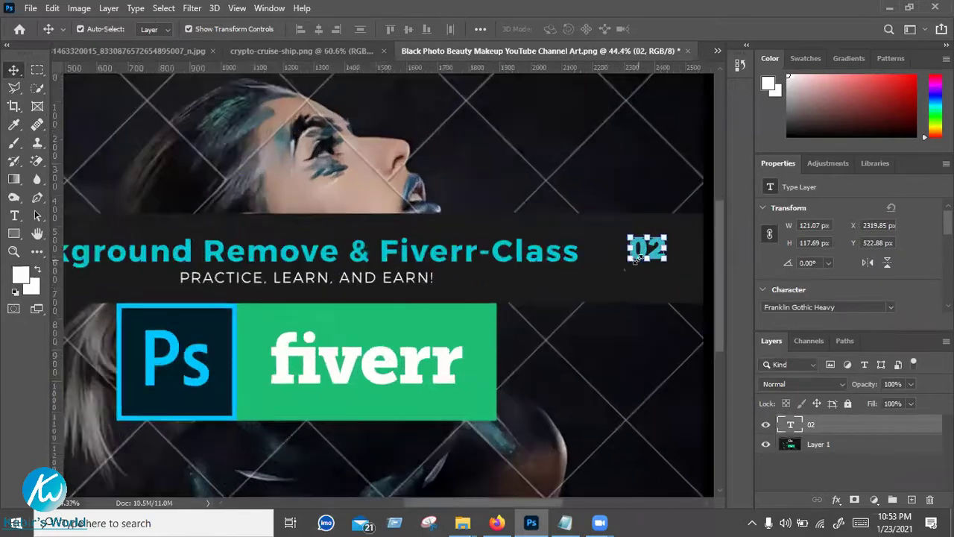
pyautogui.scroll(1, 638, 257)
pyautogui.moveTo(639, 256); pyautogui.dragTo(593, 265)
pyautogui.press('Up')
pyautogui.press('Up')
pyautogui.press('Up')
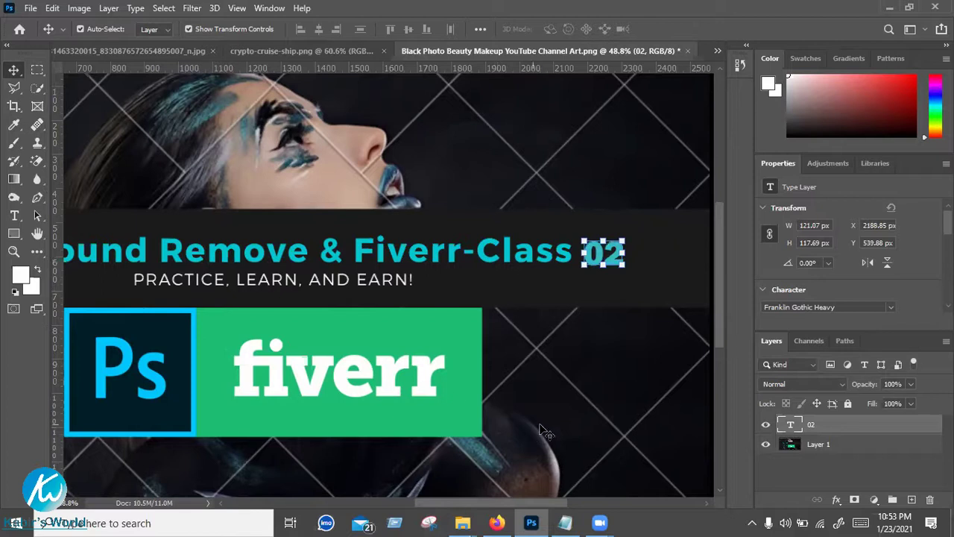
pyautogui.click(589, 427)
pyautogui.click(601, 261)
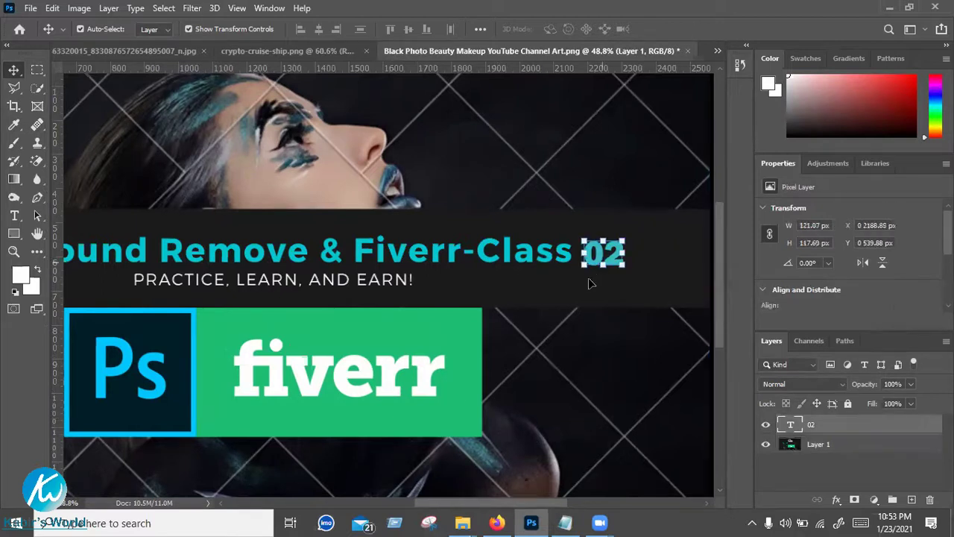
pyautogui.click(544, 415)
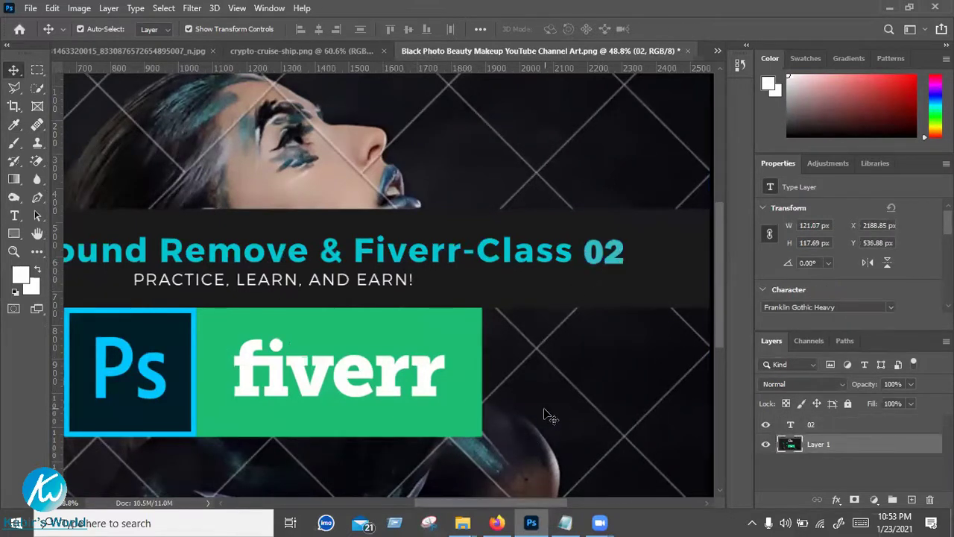
# Deselect the layers and save the banner to the GFX (D:) drive as Black Photo Beauty Makeup YouTube Channel Art.psd
pyautogui.hotkey('ctrl', '0')
pyautogui.click(698, 294)
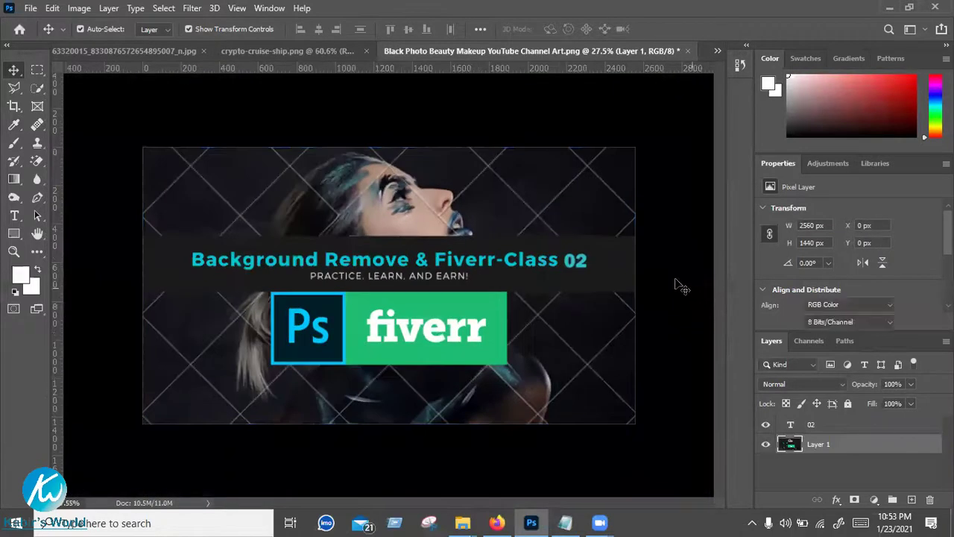
pyautogui.hotkey('ctrl', '-')
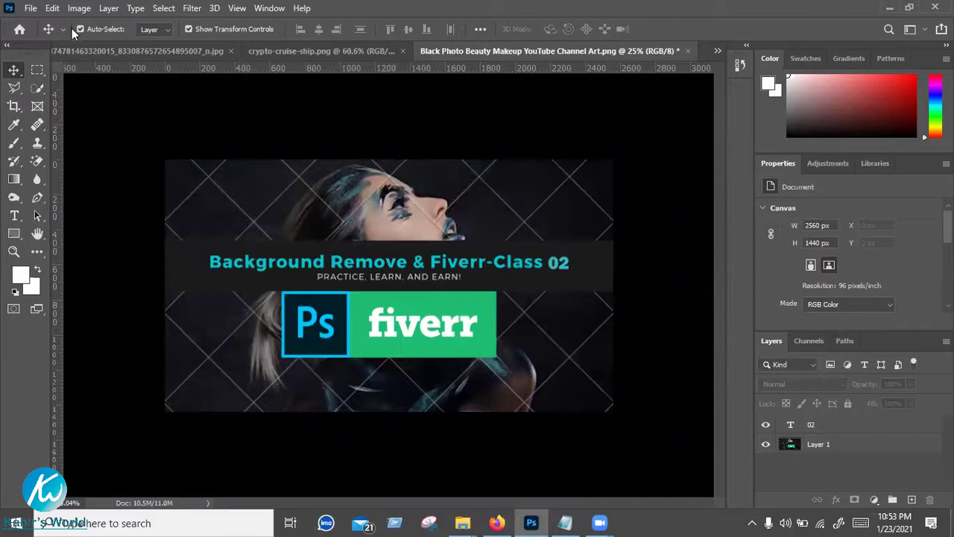
pyautogui.click(35, 8)
pyautogui.click(65, 176)
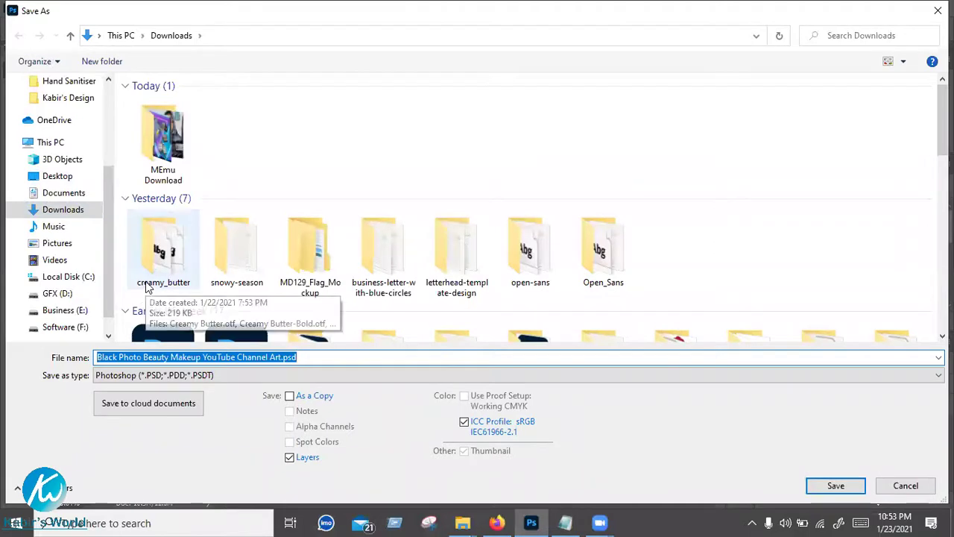
pyautogui.click(57, 294)
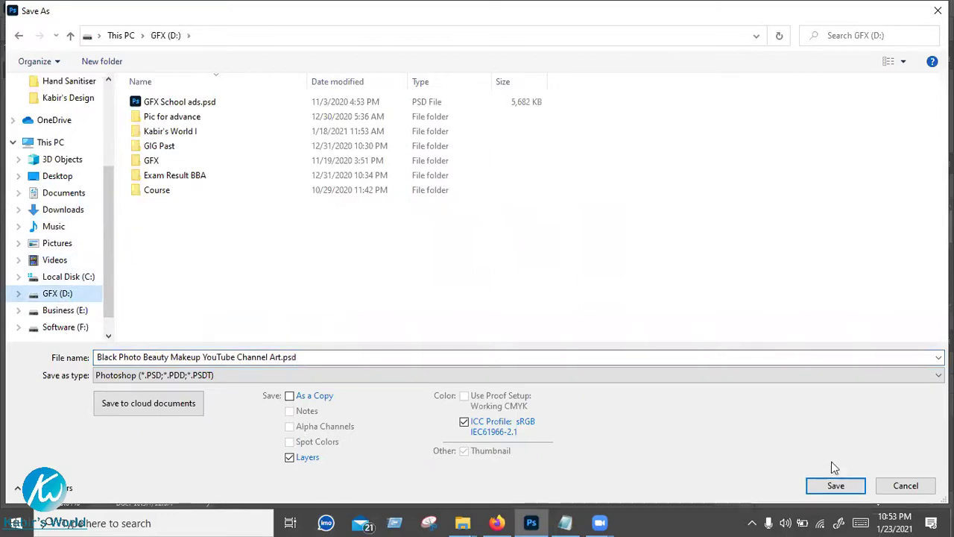
pyautogui.click(835, 486)
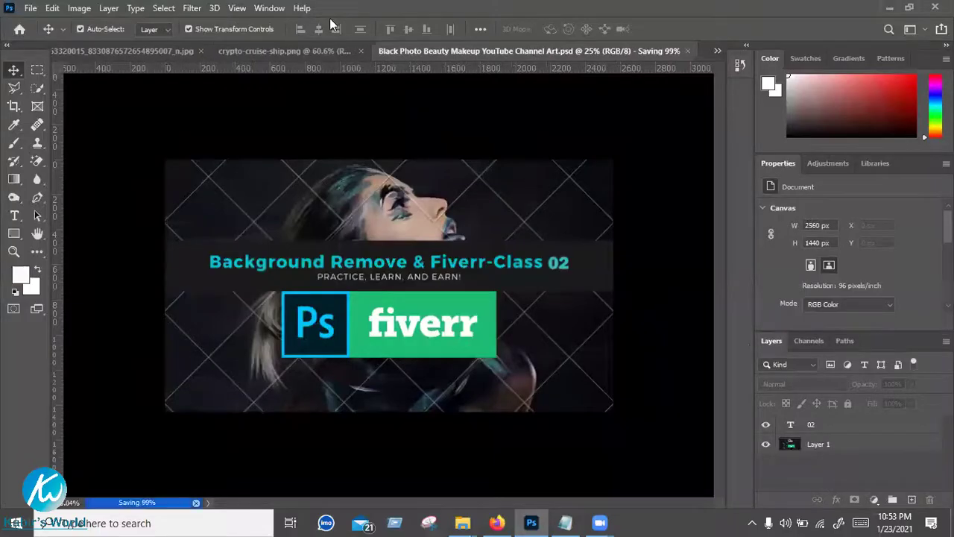
# Export the banner with Save for Web as a maximum-quality JPEG named Black-Photo-Beauty-Makeup-YouTube-Channel-Art.jpg
pyautogui.click(30, 8)
pyautogui.moveTo(67, 212)
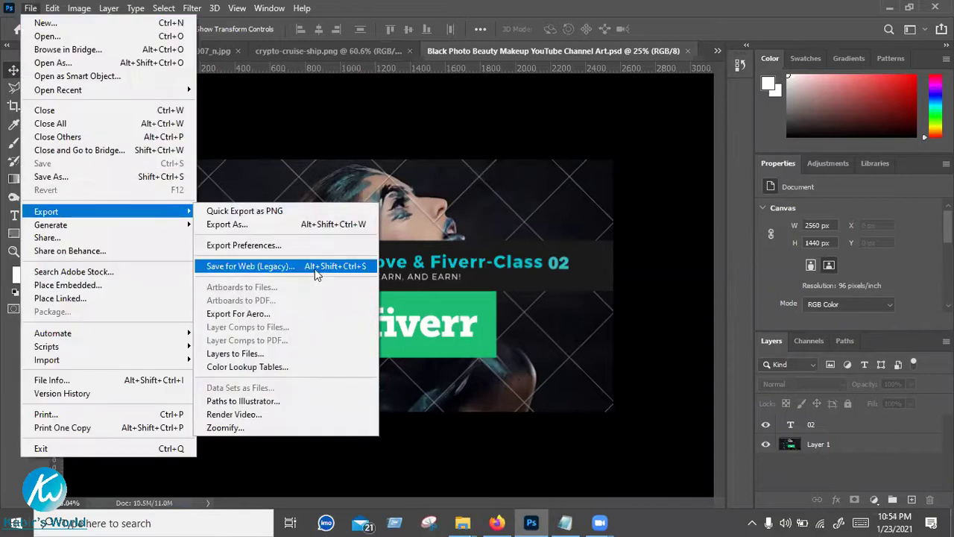
pyautogui.click(298, 267)
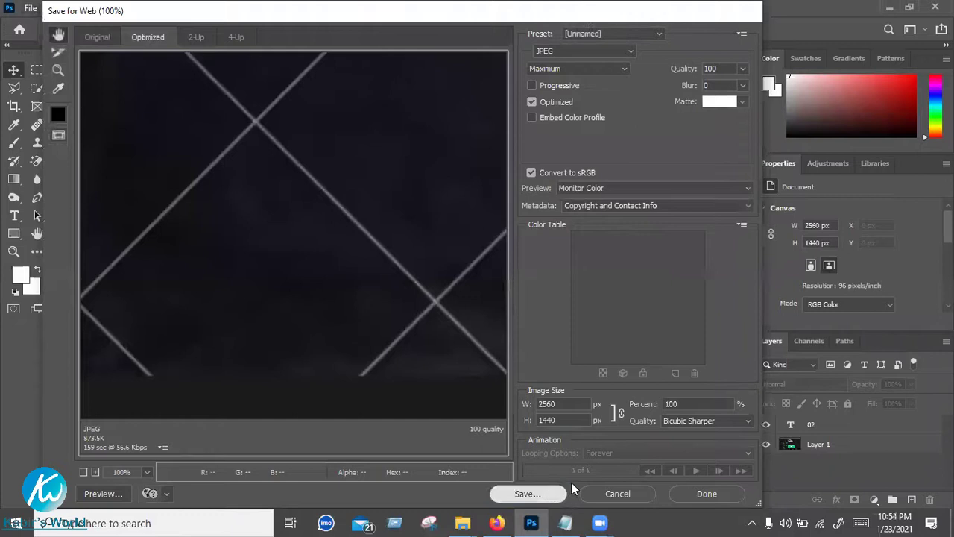
pyautogui.click(531, 494)
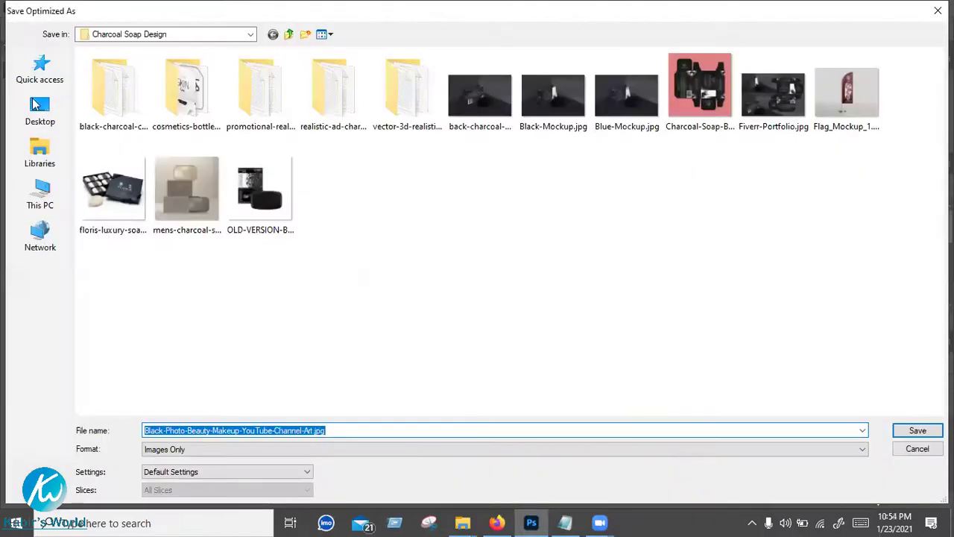
pyautogui.click(46, 82)
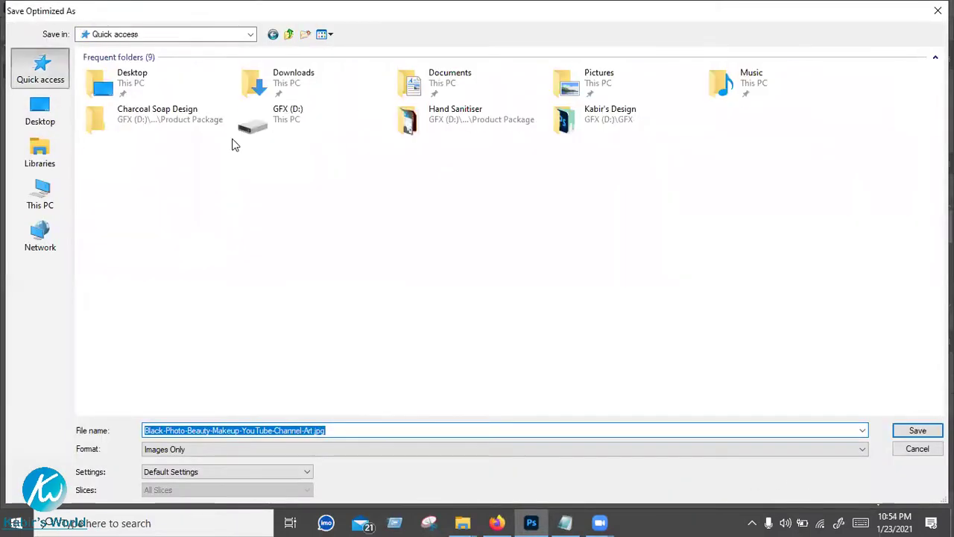
pyautogui.click(905, 431)
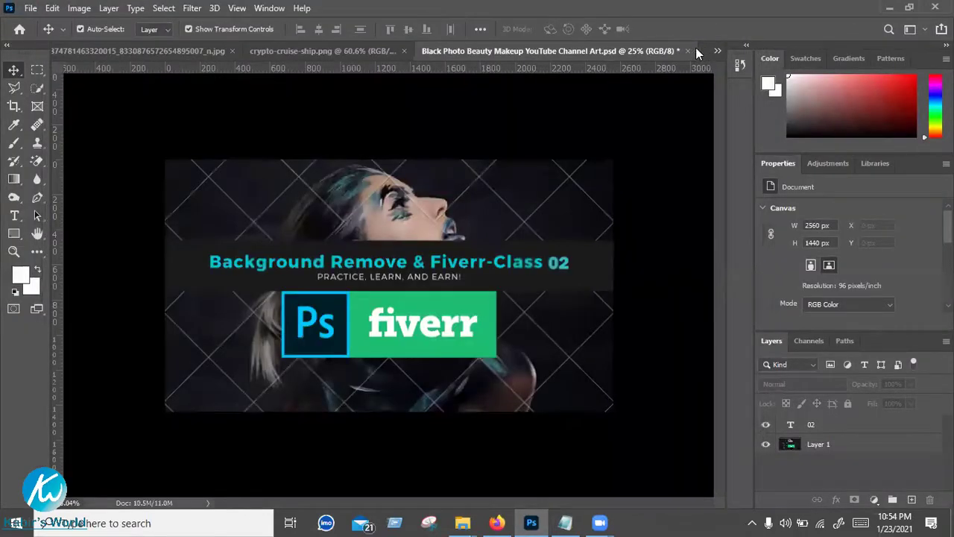
# Close the banner document without saving changes and select Layer 0 in the cruise ship image
pyautogui.click(687, 50)
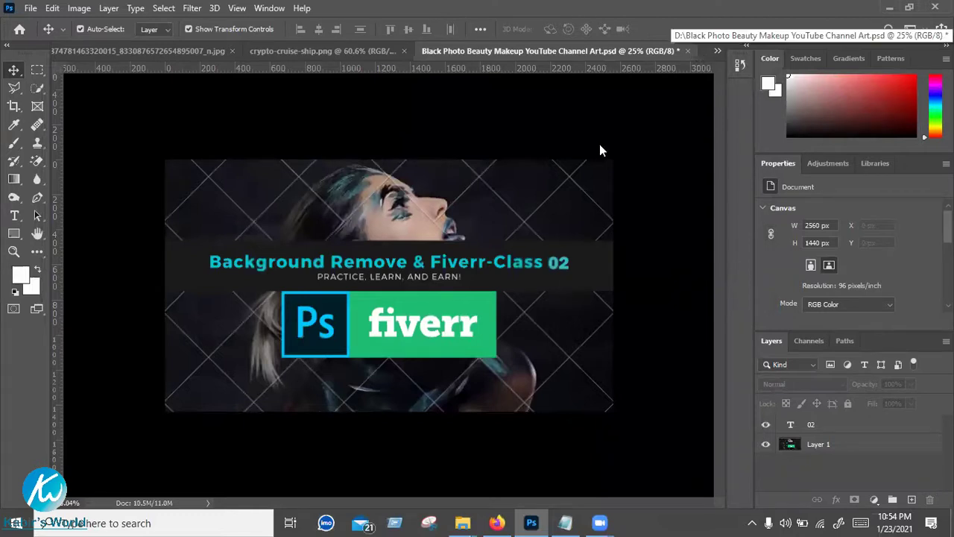
pyautogui.click(475, 202)
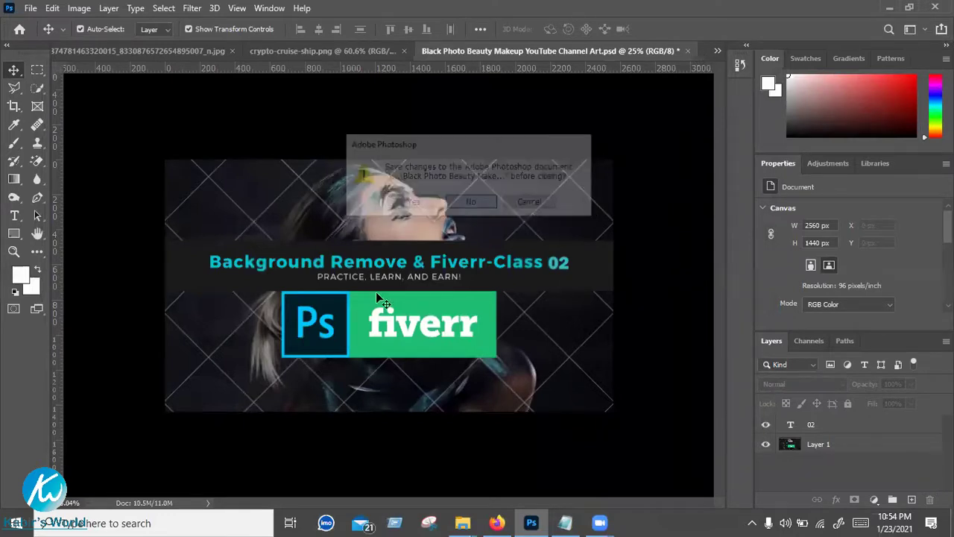
pyautogui.click(309, 317)
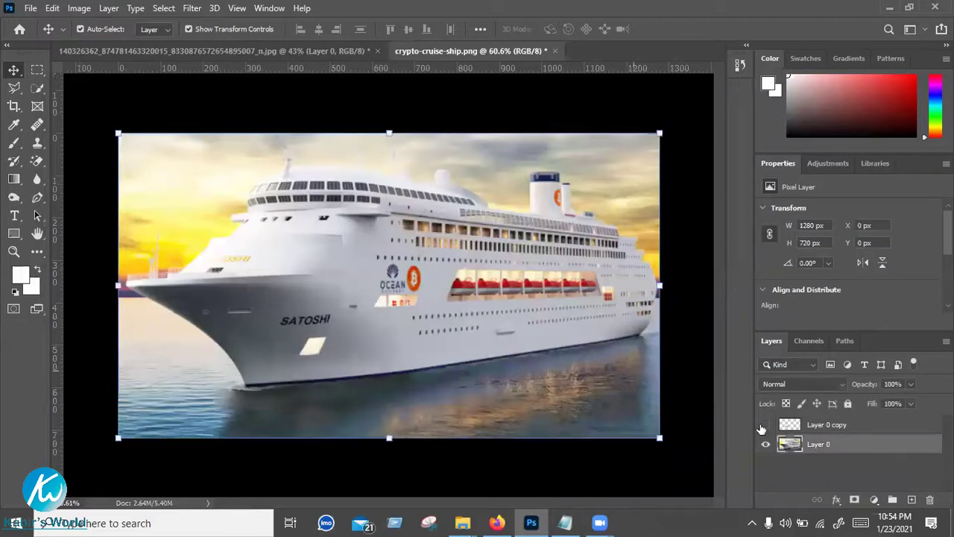
# Show Layer 0 copy and hide it again to compare the ship with and without the SATOSHI lettering on the hull
pyautogui.click(765, 426)
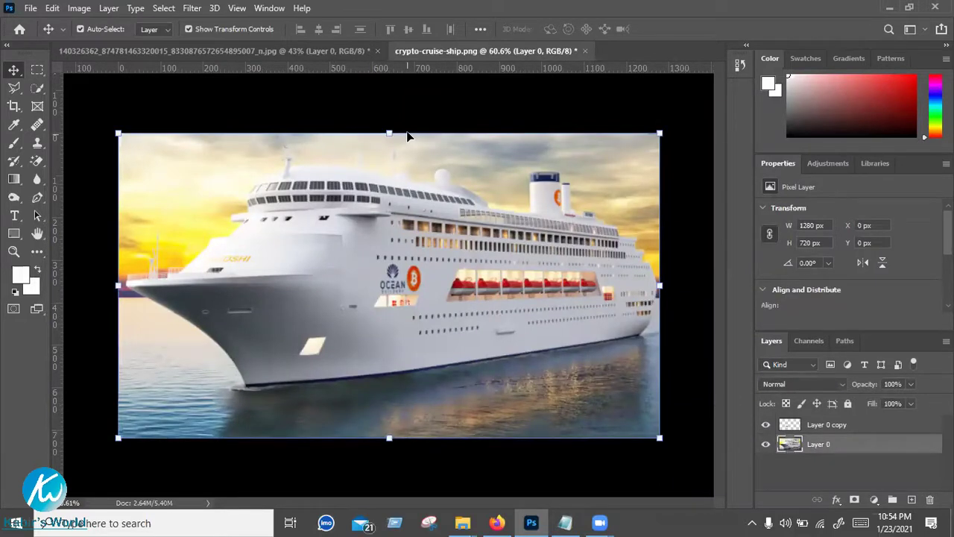
pyautogui.click(765, 425)
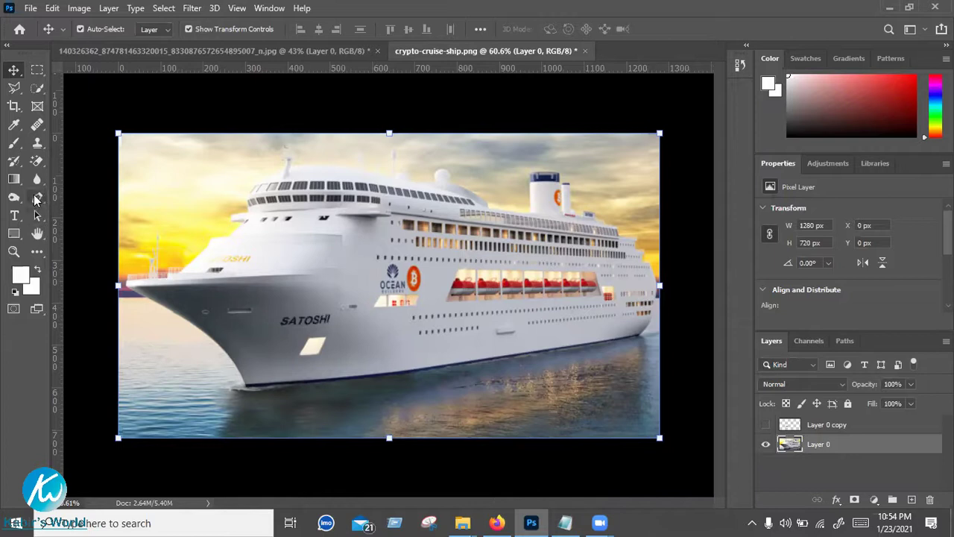
# Start a practice path with the Pen tool, placing its first anchor point on the hull beside the slanted window below SATOSHI
pyautogui.click(36, 199)
pyautogui.rightClick(38, 198)
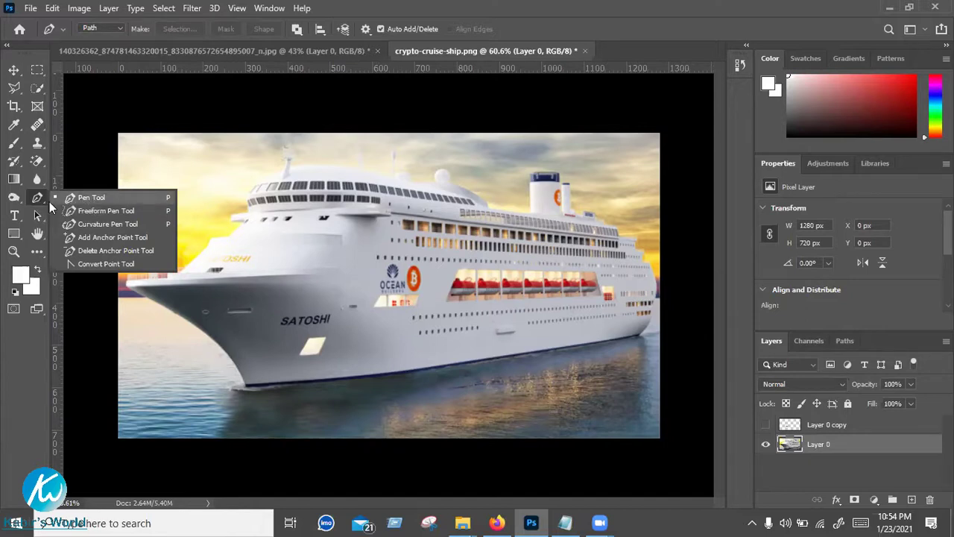
pyautogui.click(85, 200)
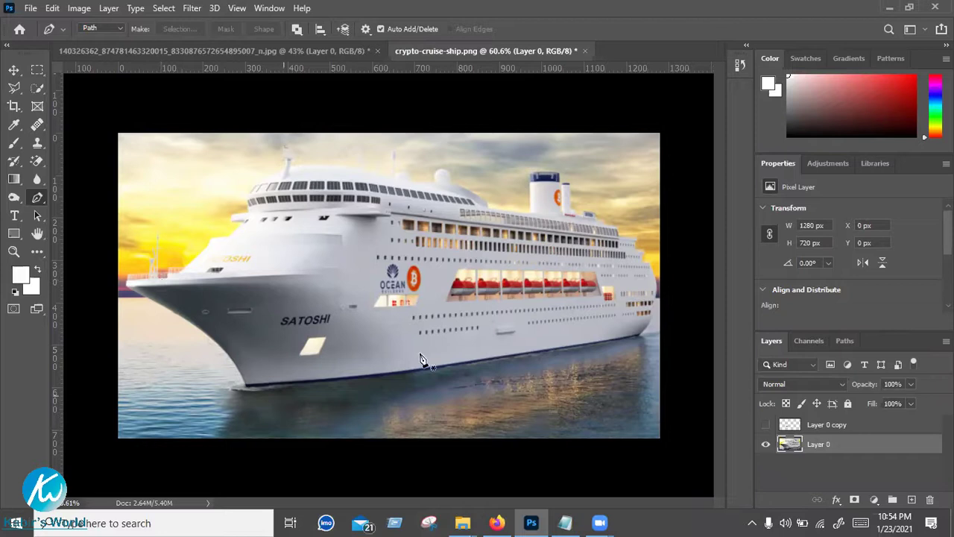
pyautogui.scroll(3, 421, 360)
pyautogui.scroll(5, 421, 360)
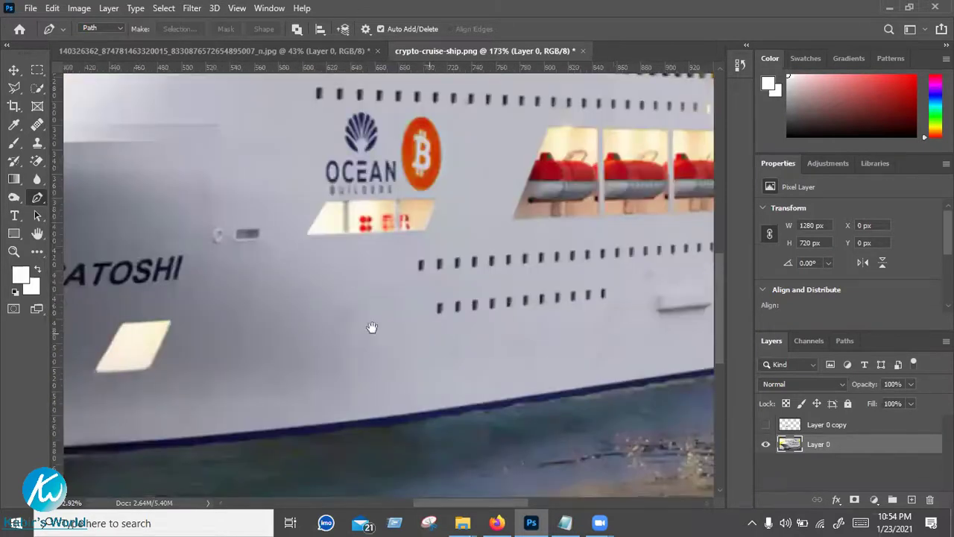
pyautogui.moveTo(374, 325); pyautogui.dragTo(427, 208)
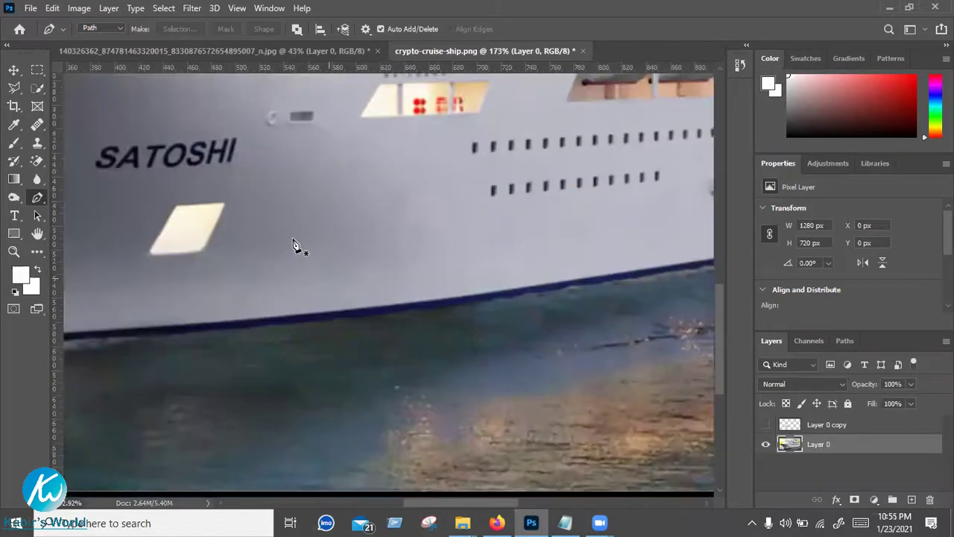
pyautogui.click(293, 240)
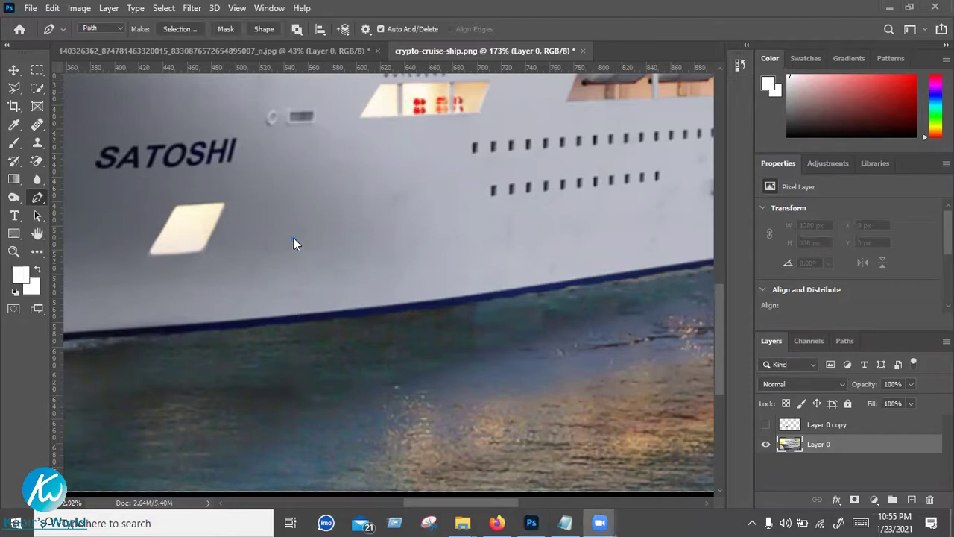
pyautogui.moveTo(293, 239); pyautogui.dragTo(365, 211)
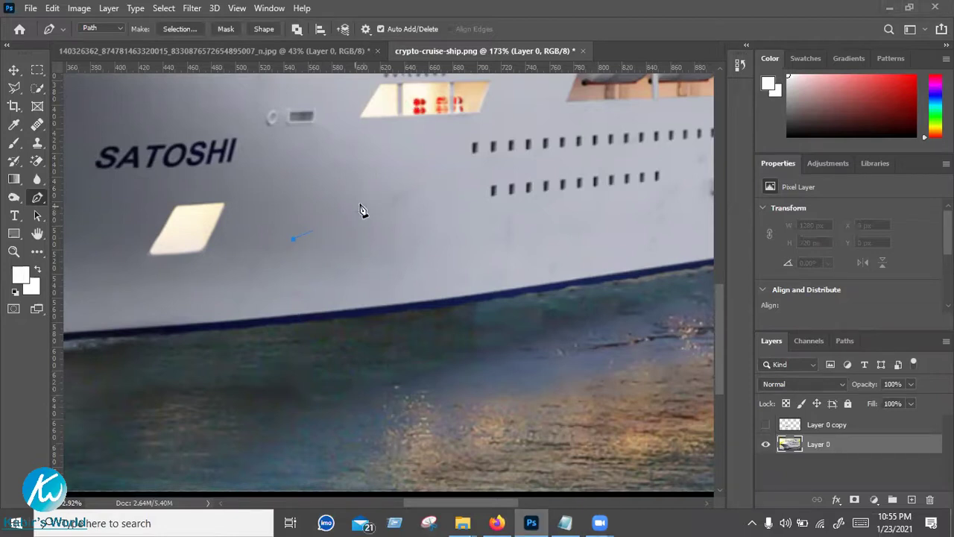
# Examine the Pen tool's path options for thickness, color and Rubber Band
pyautogui.click(366, 29)
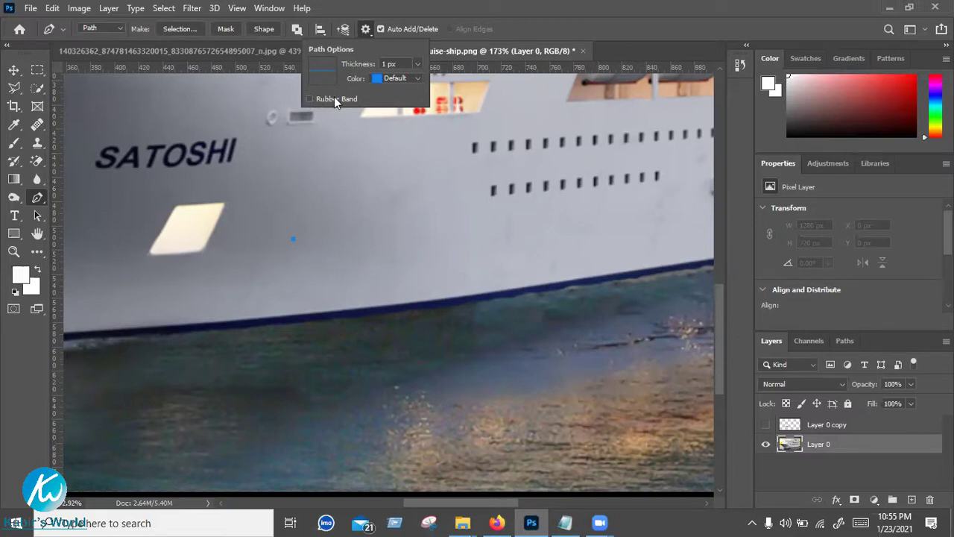
pyautogui.click(345, 33)
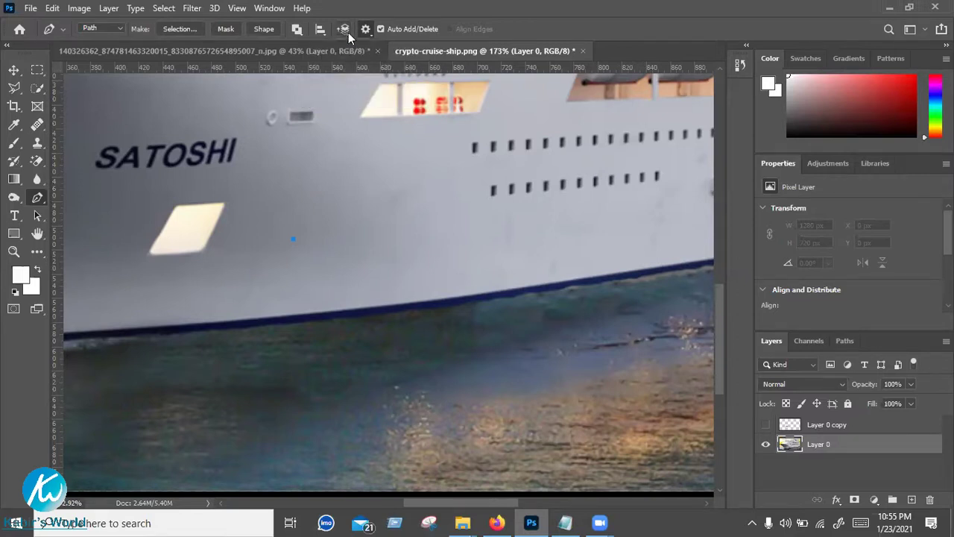
pyautogui.click(345, 30)
# Undo the trial segment and draw a straight horizontal segment about 120 px long from the first anchor point
pyautogui.click(315, 241)
pyautogui.click(370, 316)
pyautogui.moveTo(228, 298); pyautogui.dragTo(269, 192)
pyautogui.hotkey('ctrl', 'z')
pyautogui.click(438, 240)
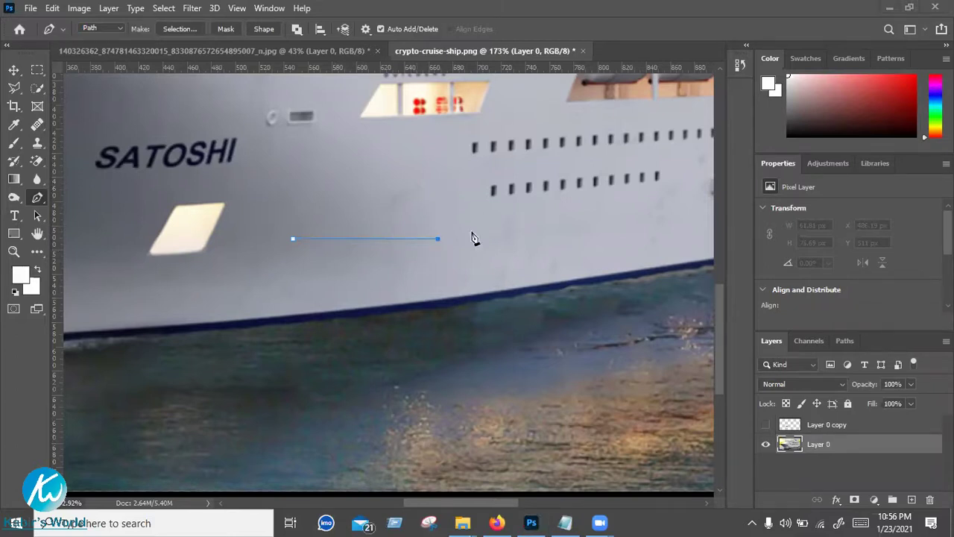
# Try curved segments beyond the path's second anchor point and undo them
pyautogui.click(512, 238)
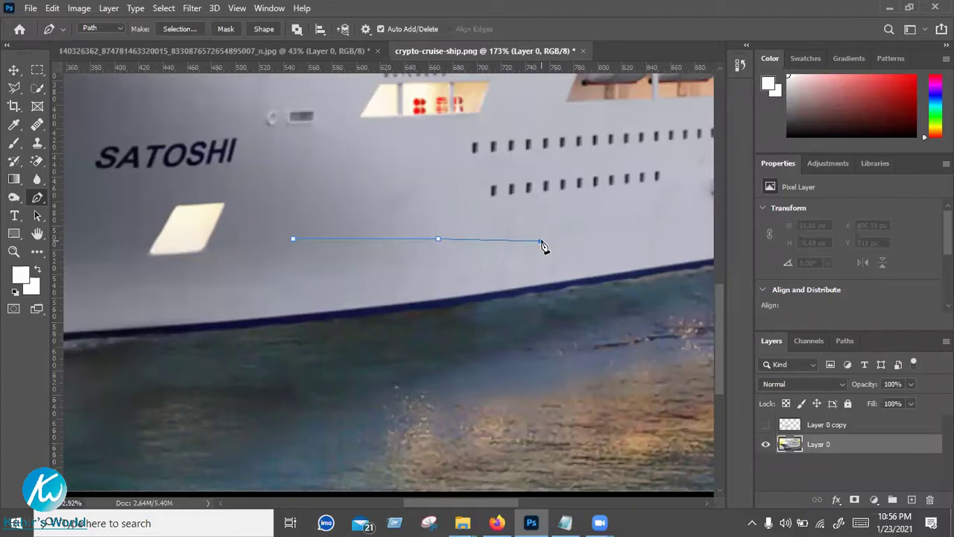
pyautogui.moveTo(542, 247); pyautogui.dragTo(574, 266)
pyautogui.moveTo(614, 239); pyautogui.dragTo(613, 212)
pyautogui.moveTo(612, 263); pyautogui.dragTo(679, 301)
pyautogui.hotkey('ctrl', 'z')
pyautogui.hotkey('ctrl', 'z')
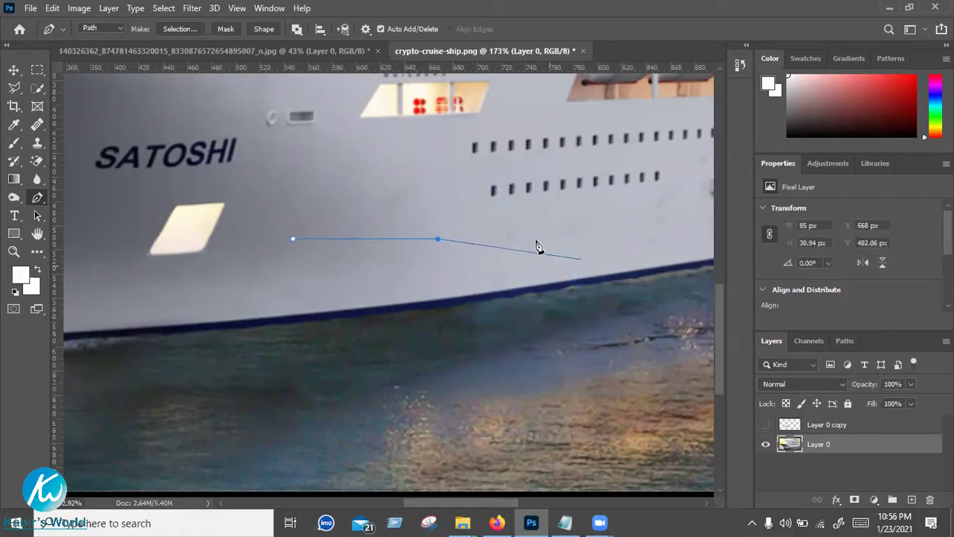
# Add a third anchor point on the hull and swing its direction handles around to bend the segment in different directions
pyautogui.moveTo(536, 240); pyautogui.dragTo(577, 253)
pyautogui.moveTo(637, 275); pyautogui.dragTo(666, 296)
pyautogui.moveTo(540, 298); pyautogui.dragTo(401, 305)
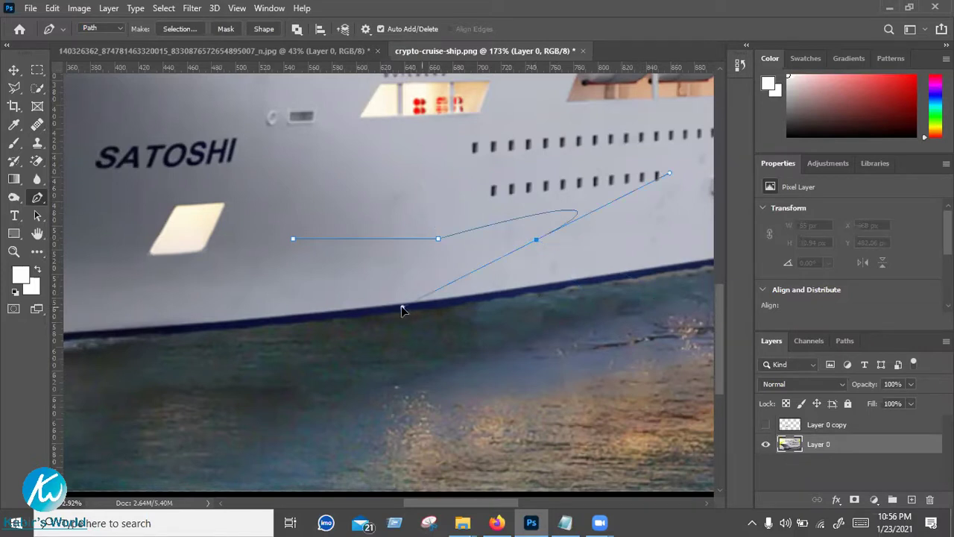
pyautogui.moveTo(567, 338); pyautogui.dragTo(627, 208)
pyautogui.moveTo(519, 189); pyautogui.dragTo(461, 258)
pyautogui.moveTo(518, 312); pyautogui.dragTo(568, 300)
pyautogui.moveTo(618, 277); pyautogui.dragTo(640, 270)
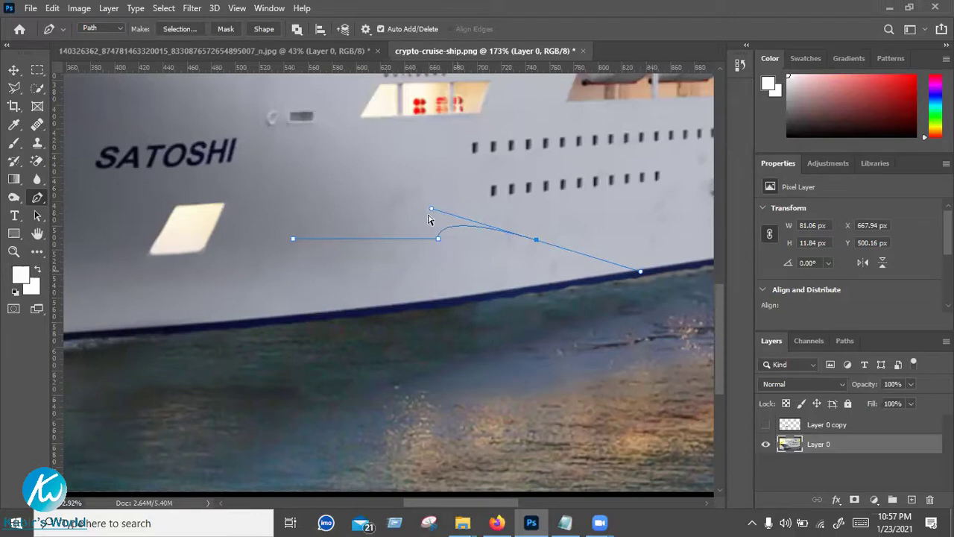
pyautogui.moveTo(432, 209); pyautogui.dragTo(463, 176)
pyautogui.moveTo(595, 235); pyautogui.dragTo(373, 270)
pyautogui.moveTo(641, 220); pyautogui.dragTo(644, 218)
pyautogui.moveTo(646, 260); pyautogui.dragTo(646, 208)
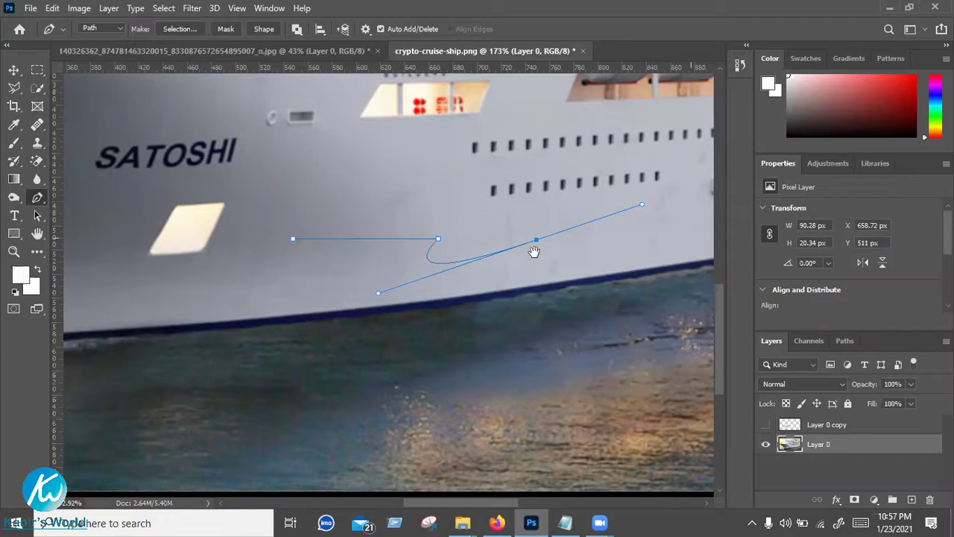
# Remove the third anchor's outgoing handle and extend the practice path along the hull with more curved and straight segments
pyautogui.hscroll(3, 532, 251)
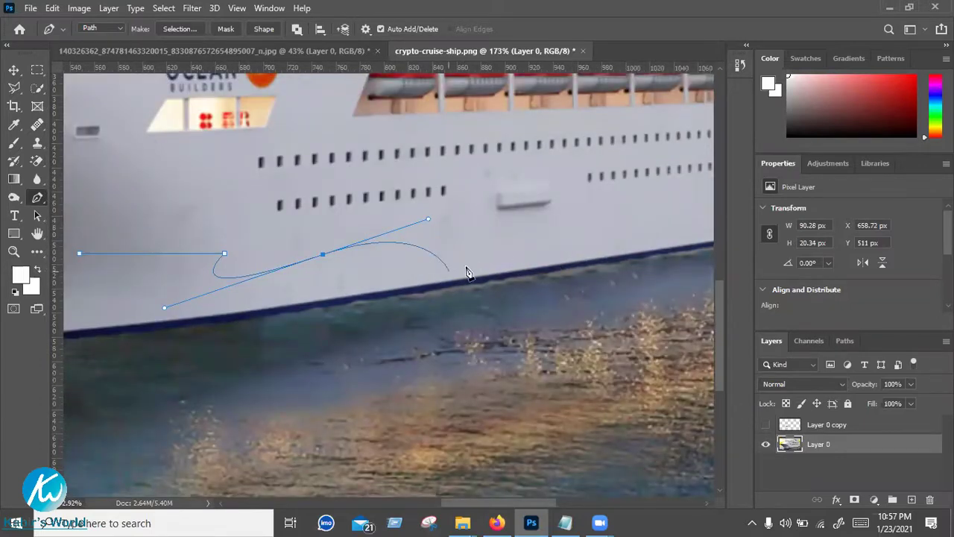
pyautogui.moveTo(428, 243); pyautogui.dragTo(372, 268)
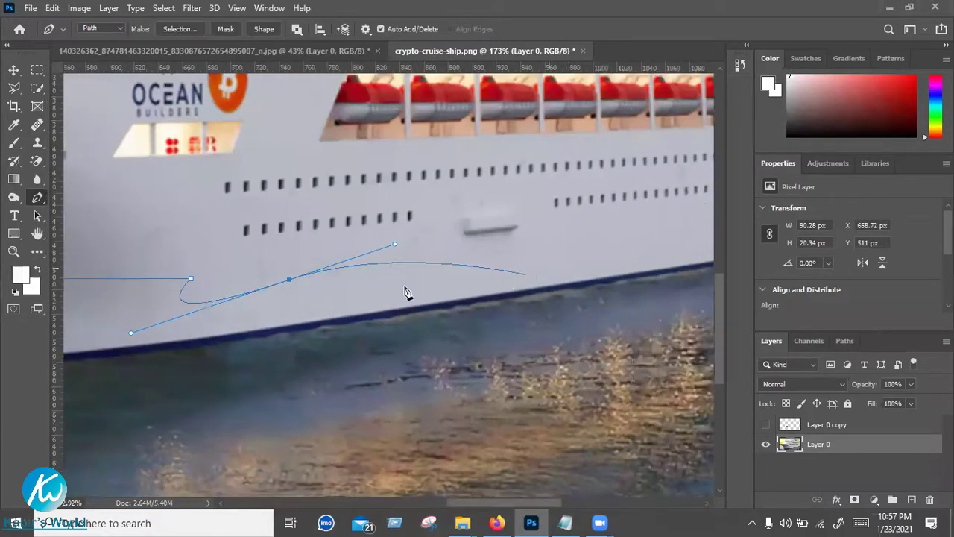
pyautogui.click(290, 282)
pyautogui.moveTo(392, 267); pyautogui.dragTo(418, 220)
pyautogui.moveTo(460, 260); pyautogui.dragTo(498, 285)
pyautogui.click(520, 256)
pyautogui.moveTo(600, 249); pyautogui.dragTo(660, 240)
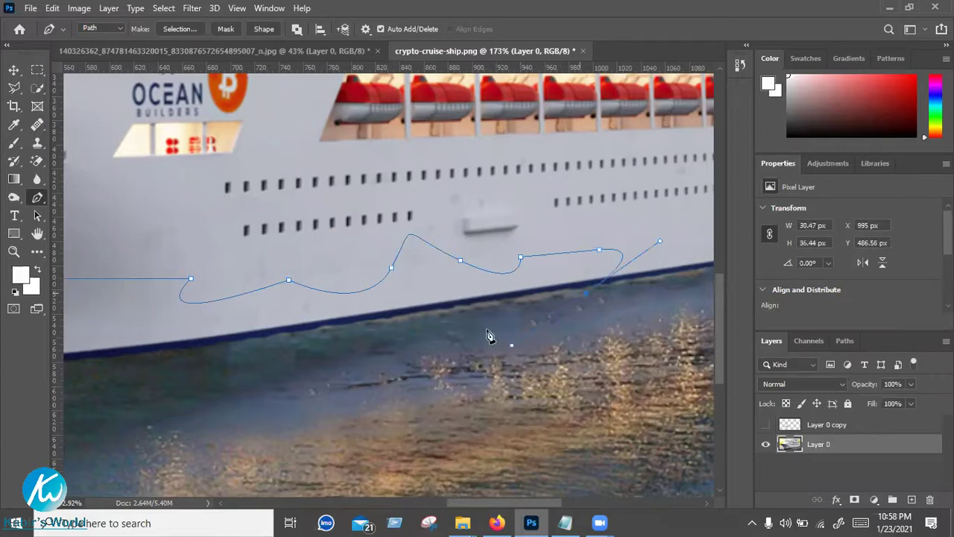
# Close the practice path through an anchor point in the water below the hull, ending at its first anchor point
pyautogui.scroll(-2, 486, 334)
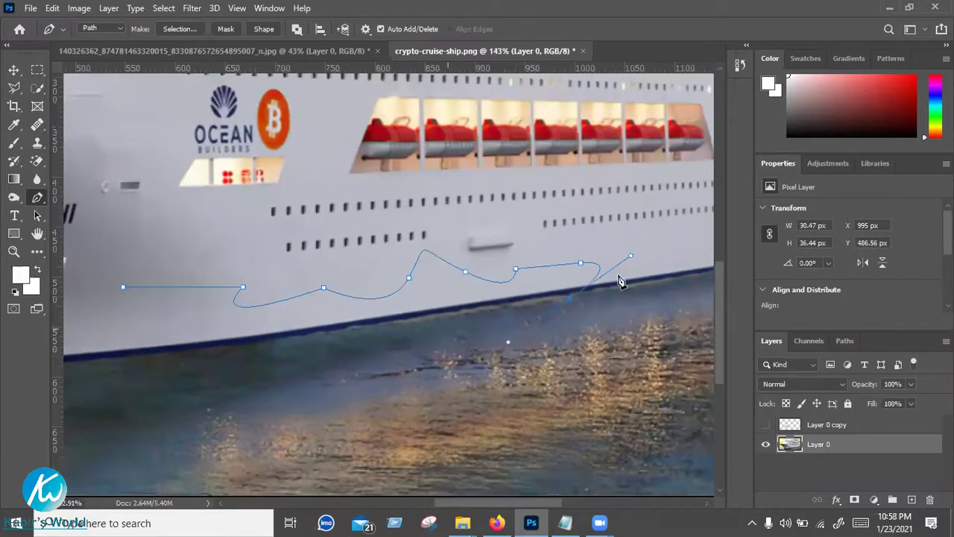
pyautogui.scroll(-3, 675, 218)
pyautogui.hscroll(-1, 675, 218)
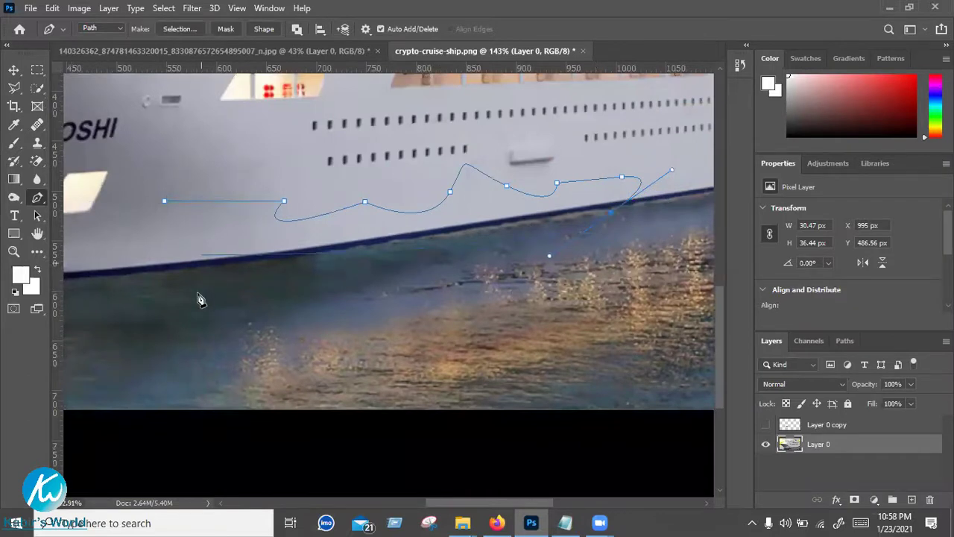
pyautogui.click(164, 202)
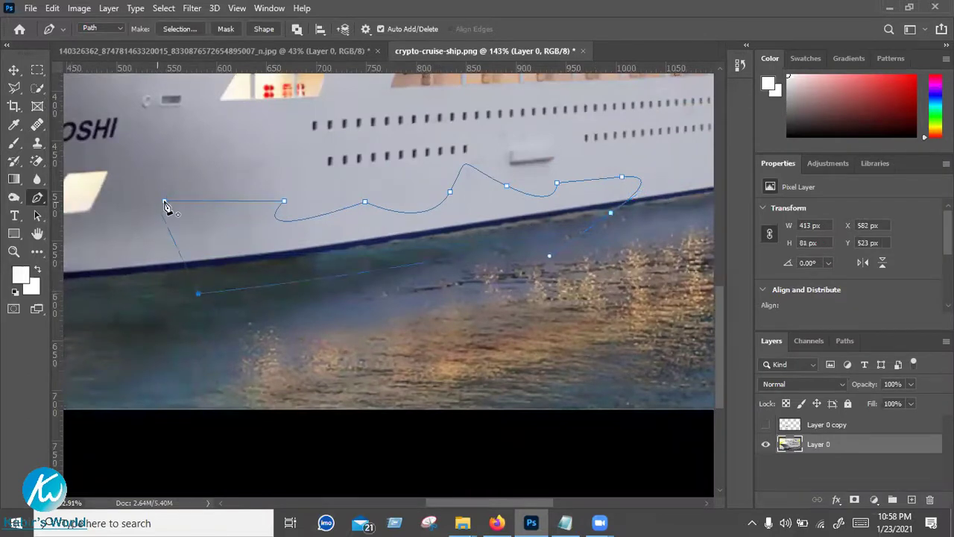
pyautogui.click(162, 201)
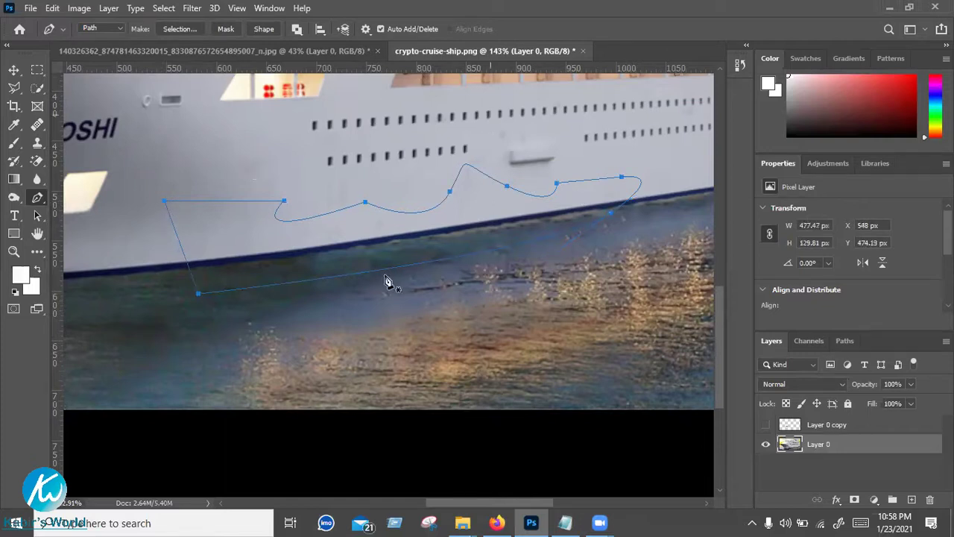
pyautogui.click(13, 71)
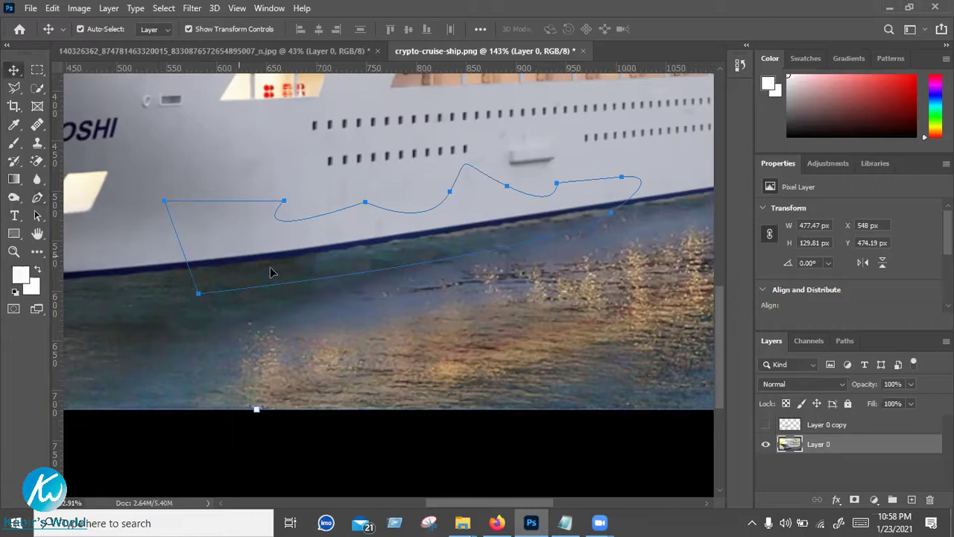
# Undo the whole practice path on the hull
pyautogui.hotkey('ctrl', 'z')
pyautogui.hotkey('ctrl', 'z')
pyautogui.hotkey('ctrl', 'z')
pyautogui.hotkey('ctrl', 'z')
pyautogui.hotkey('ctrl', 'z')
pyautogui.hotkey('ctrl', 'z')
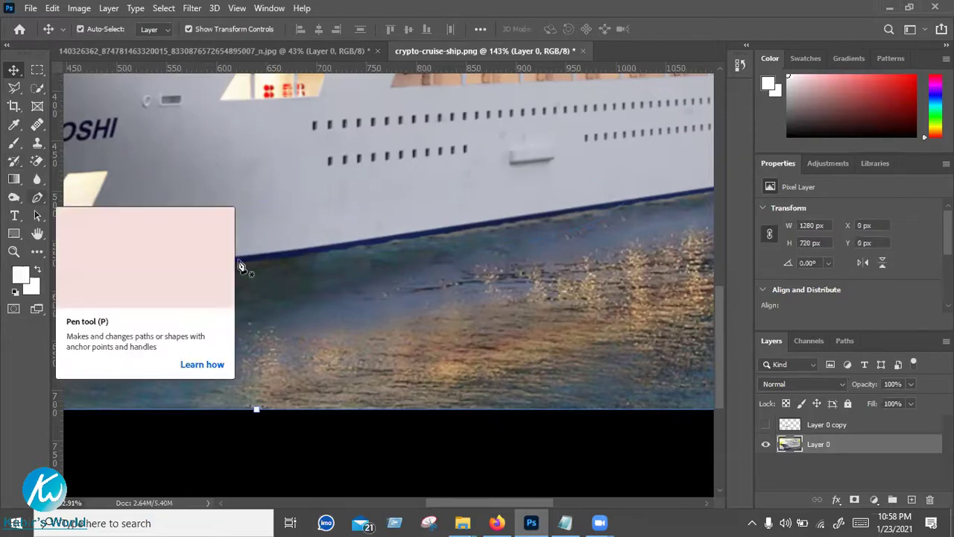
# Start a new Pen tool path with an anchor point at the foot of the ship's bow on the waterline
pyautogui.press('p')
pyautogui.scroll(-3, 292, 232)
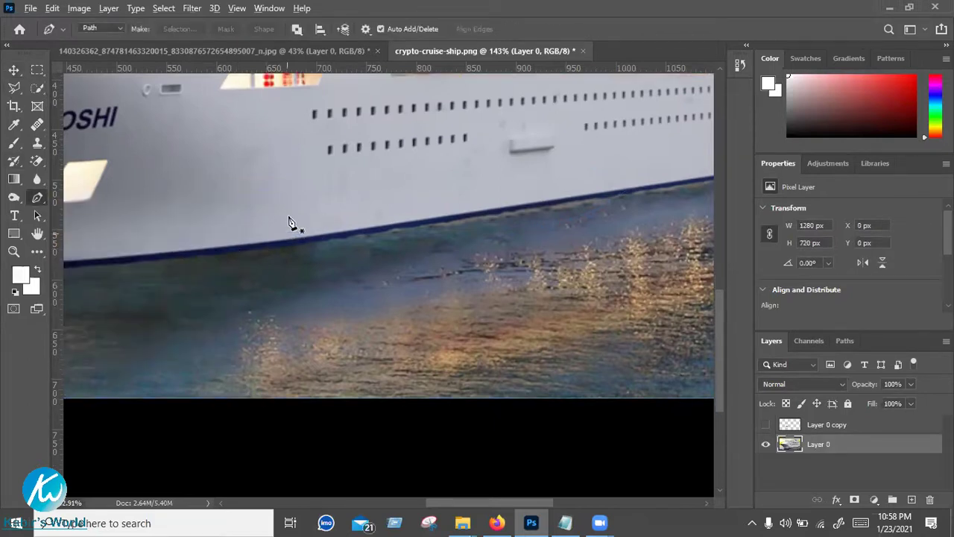
pyautogui.moveTo(476, 217); pyautogui.dragTo(426, 226)
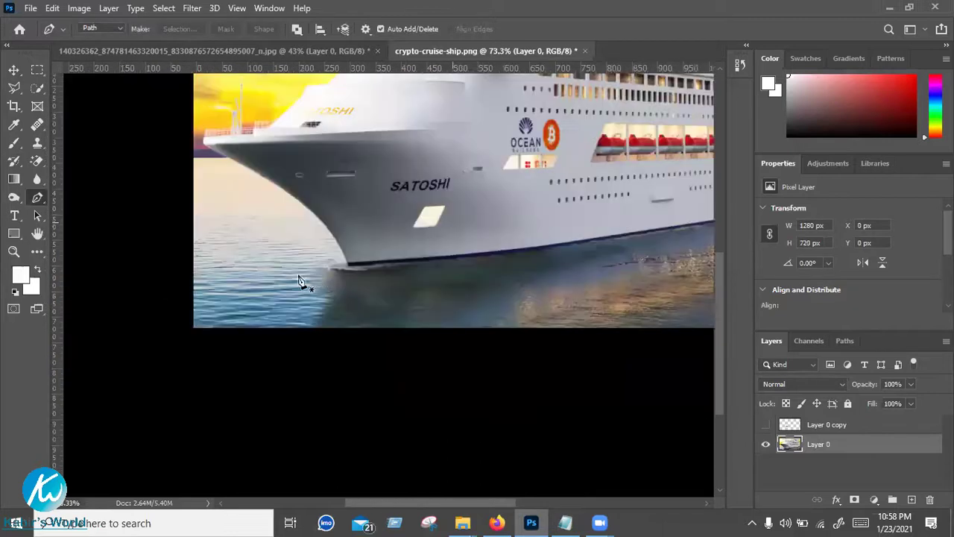
pyautogui.scroll(4, 286, 281)
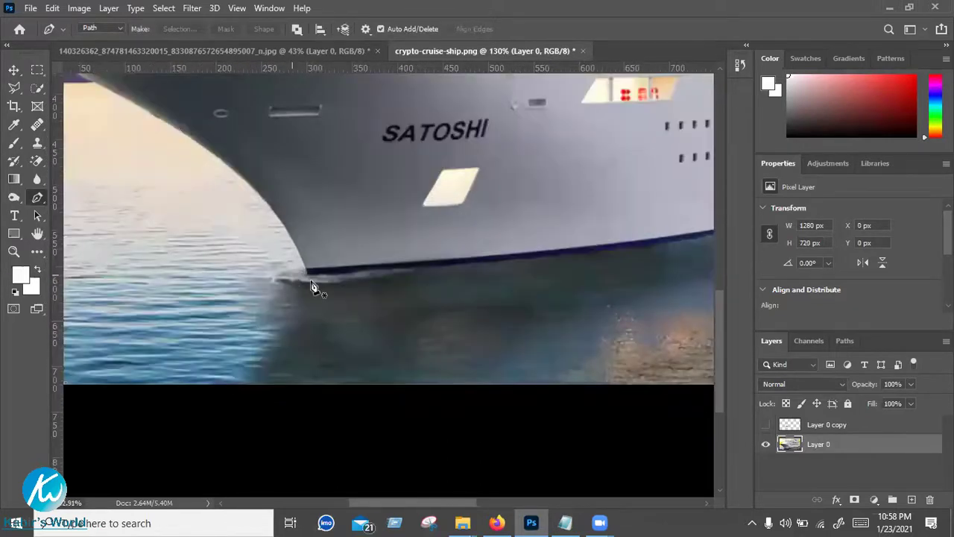
pyautogui.click(316, 272)
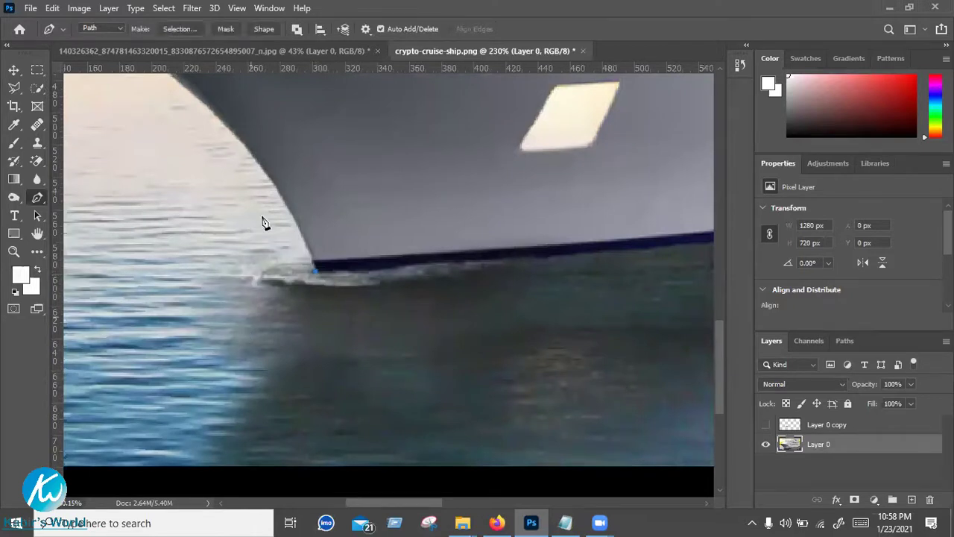
# Trace the bow's lower edge with one curved segment up from the waterline and remove the new anchor point's outgoing handle
pyautogui.scroll(-1, 258, 179)
pyautogui.scroll(-1, 402, 254)
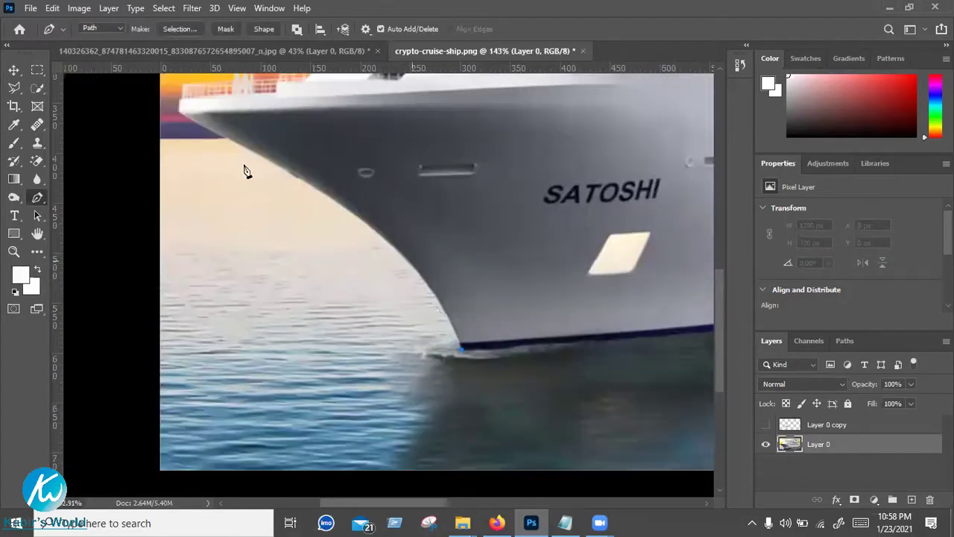
pyautogui.click(253, 157)
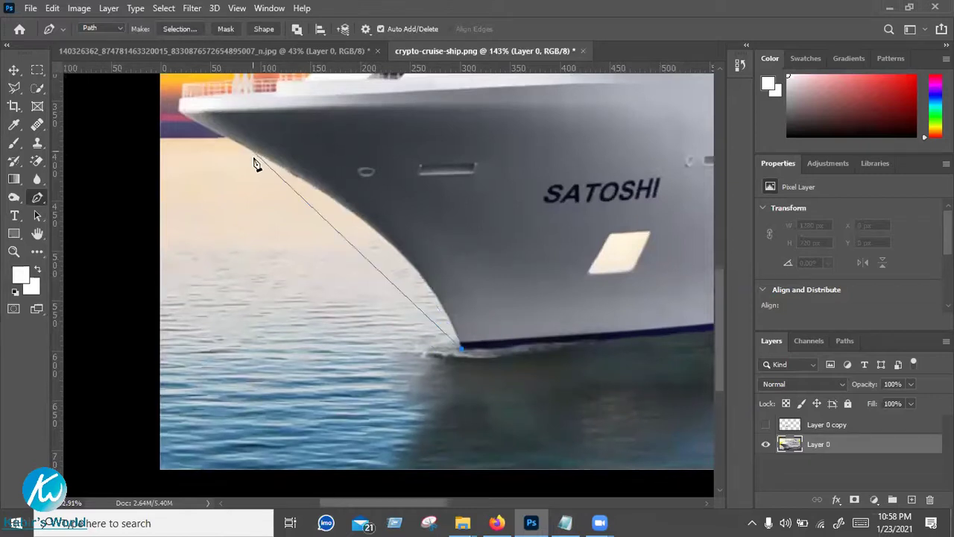
pyautogui.scroll(-1, 343, 165)
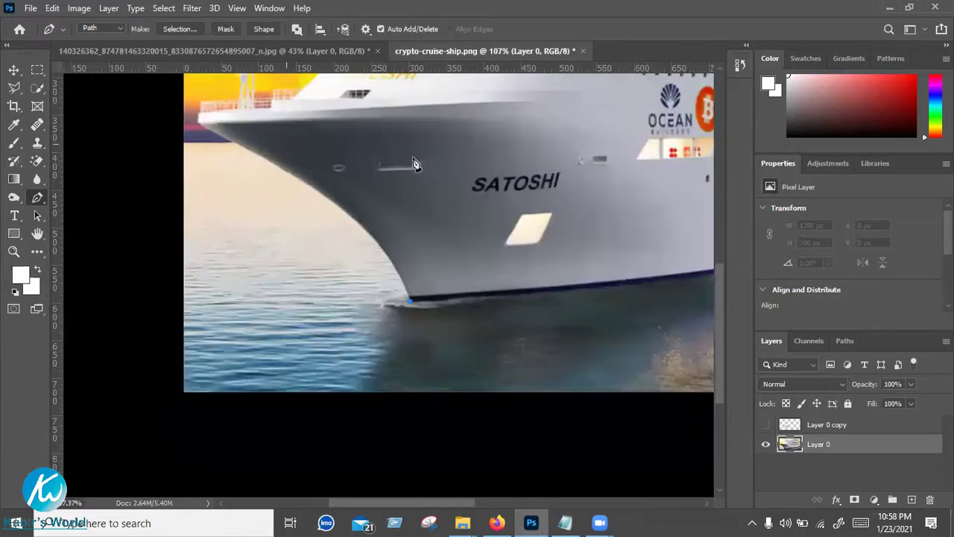
pyautogui.scroll(-1, 418, 178)
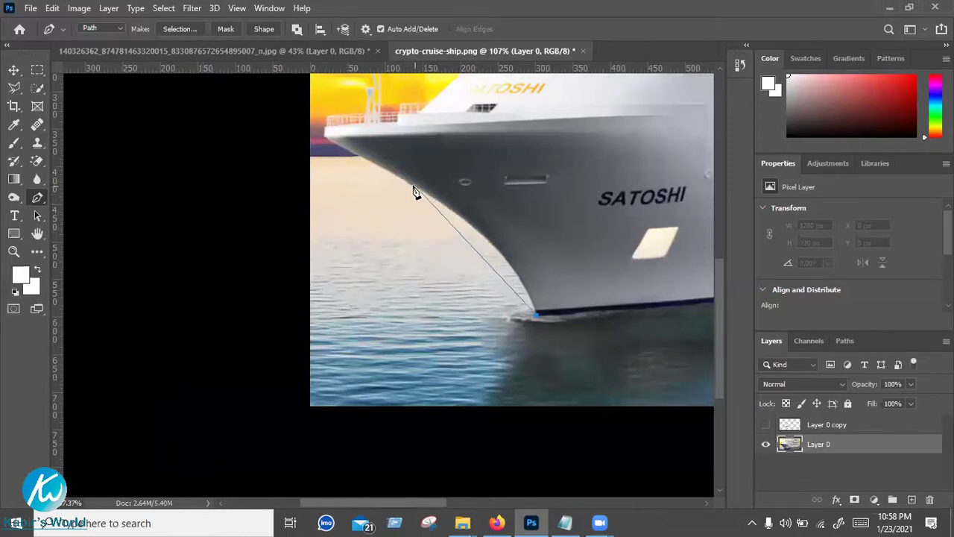
pyautogui.scroll(2, 416, 192)
pyautogui.scroll(2, 416, 194)
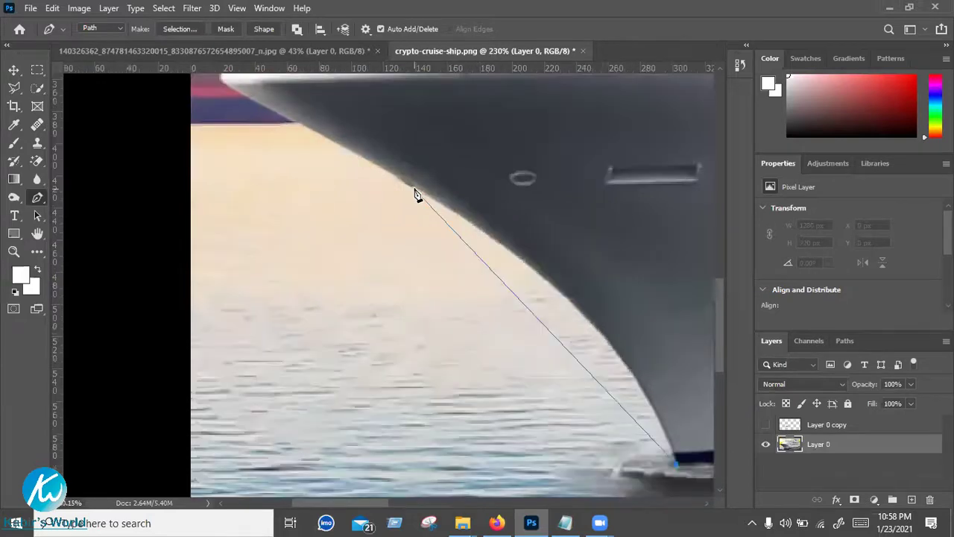
pyautogui.scroll(-2, 416, 193)
pyautogui.scroll(-1, 418, 195)
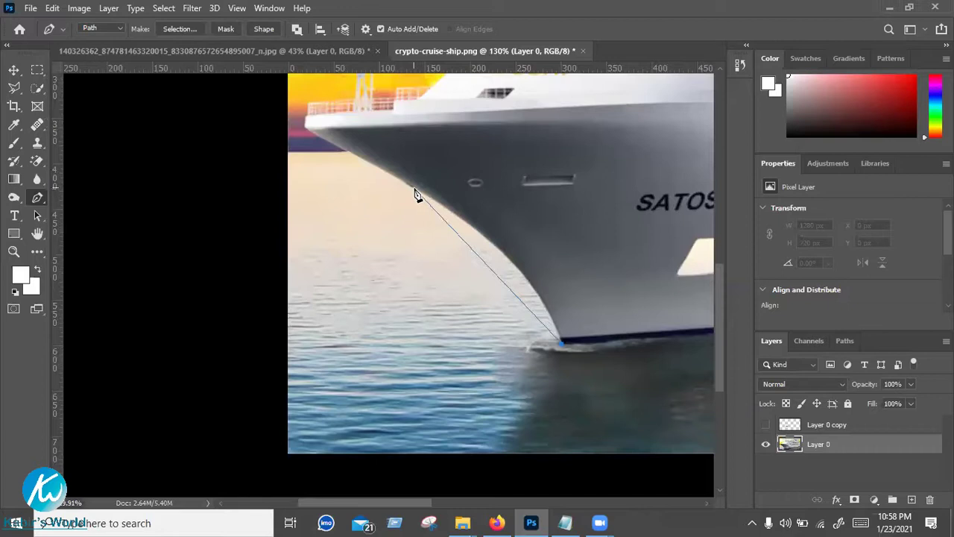
pyautogui.moveTo(415, 187); pyautogui.dragTo(275, 112)
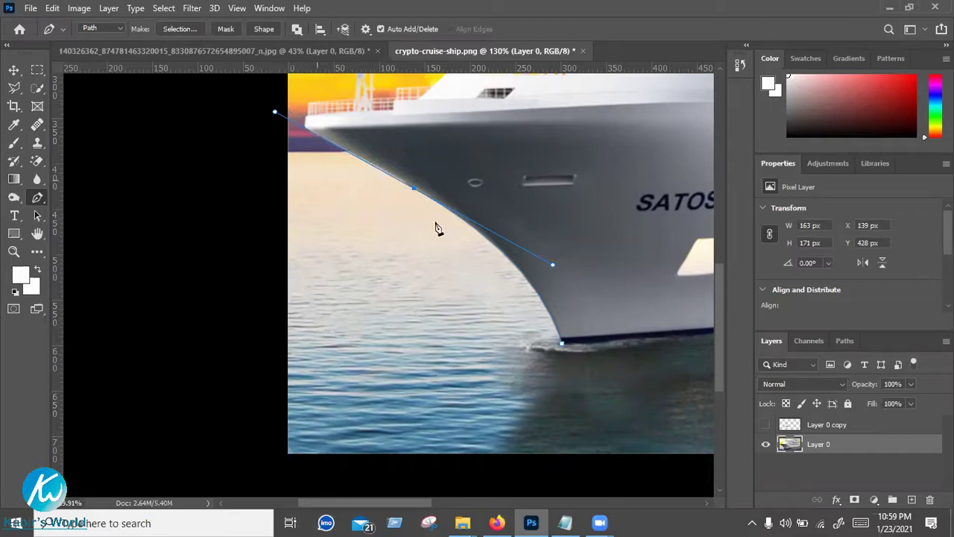
pyautogui.keyDown('alt'); pyautogui.click(413, 188); pyautogui.keyUp('alt')
# Continue the path along the upper bow edge to the tip and up its blunt front with short segments
pyautogui.scroll(2, 322, 186)
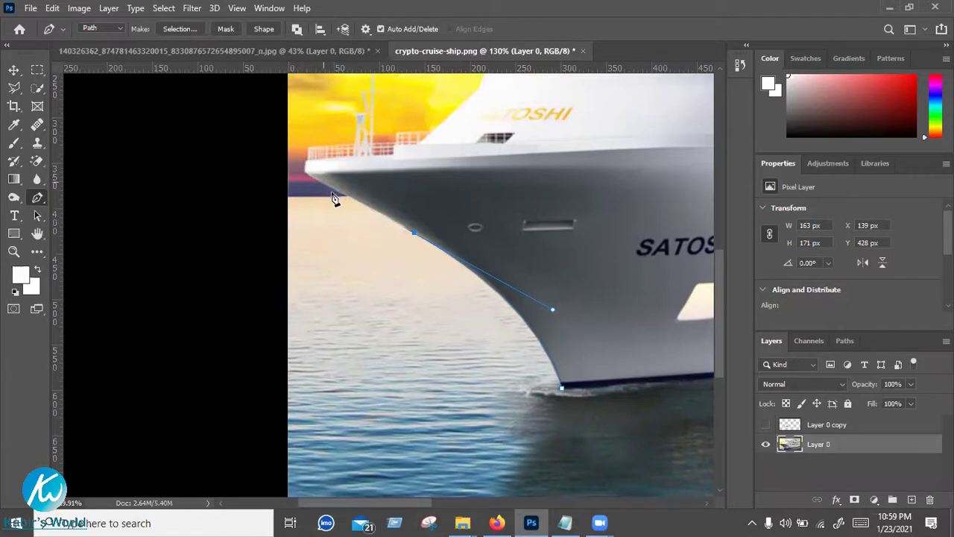
pyautogui.scroll(2, 333, 200)
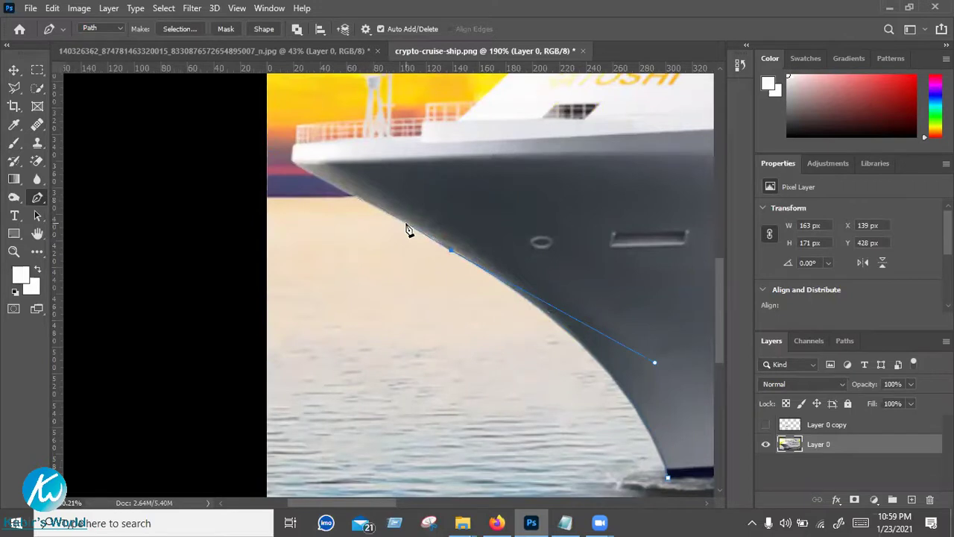
pyautogui.moveTo(396, 218); pyautogui.dragTo(358, 198)
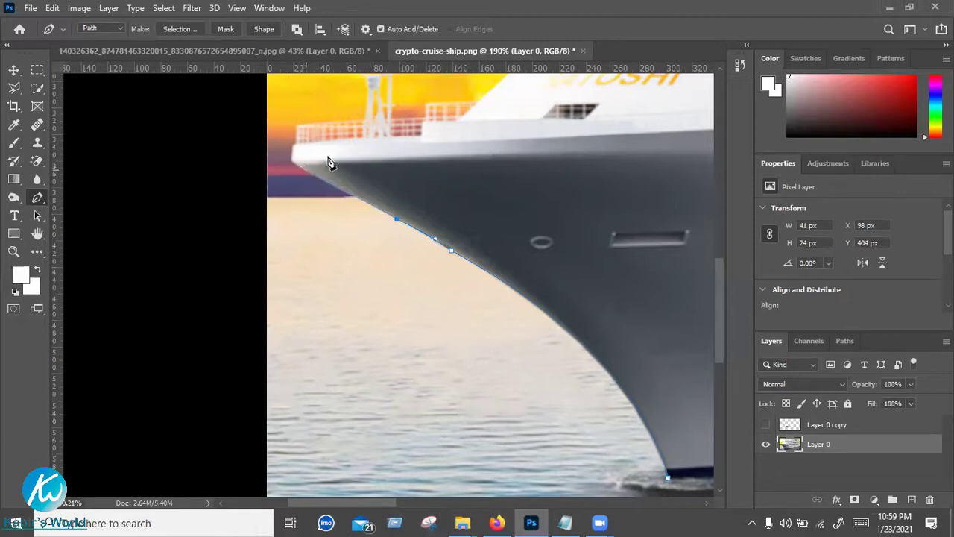
pyautogui.hotkey('ctrl', 'z')
pyautogui.click(284, 162)
pyautogui.keyDown('alt'); pyautogui.click(321, 181); pyautogui.keyUp('alt')
pyautogui.click(293, 161)
pyautogui.click(293, 144)
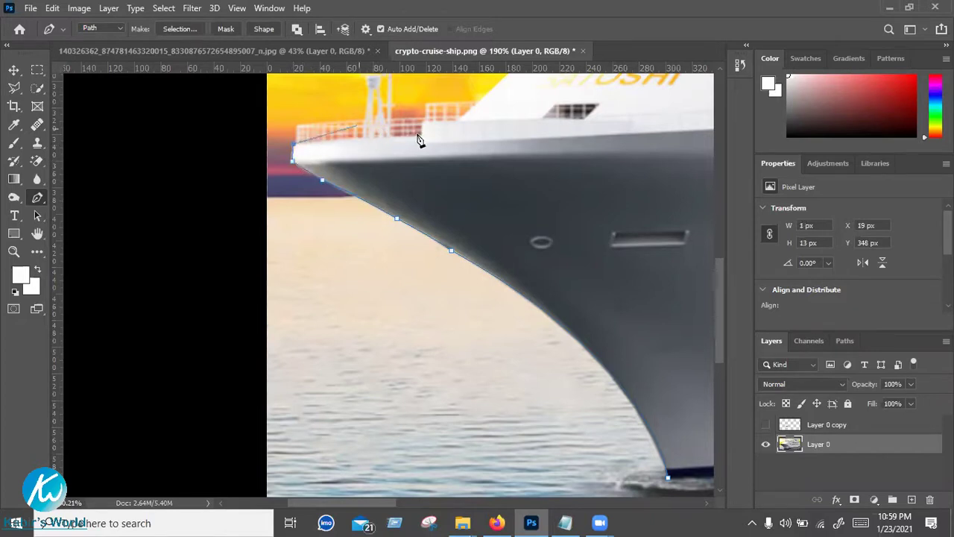
# Continue the Pen path from the bow tip along the foredeck edge and up the stepped front of the white superstructure
pyautogui.scroll(-1, 317, 151)
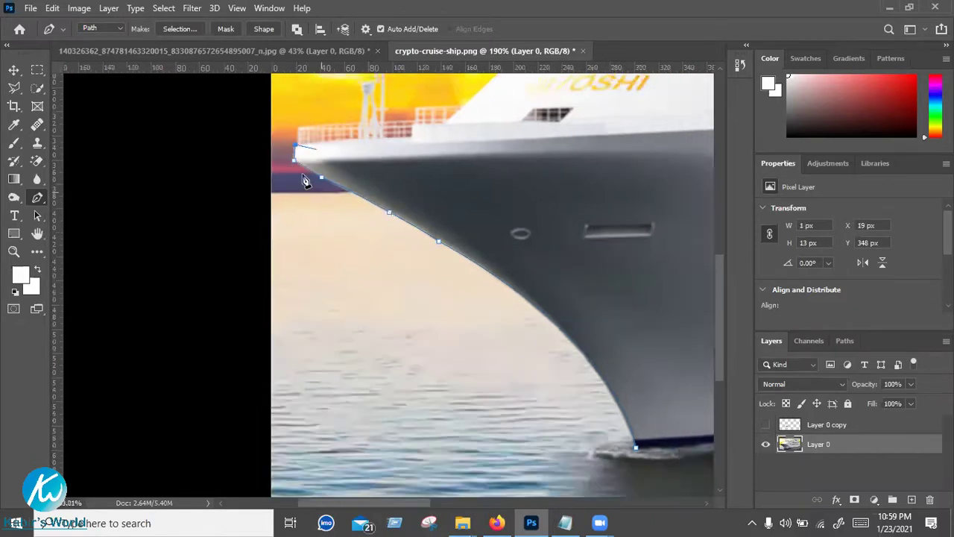
pyautogui.scroll(-4, 318, 174)
pyautogui.moveTo(390, 114); pyautogui.dragTo(328, 225)
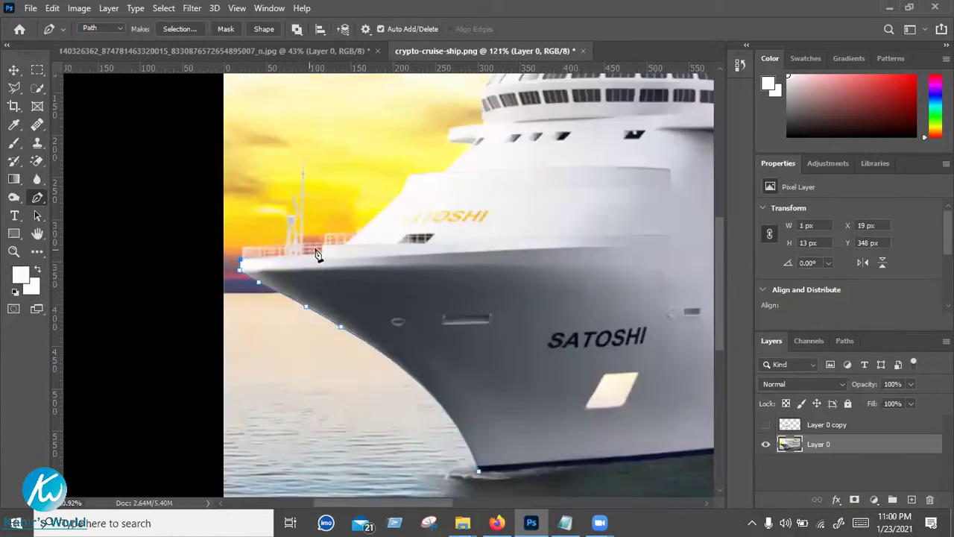
pyautogui.scroll(3, 309, 266)
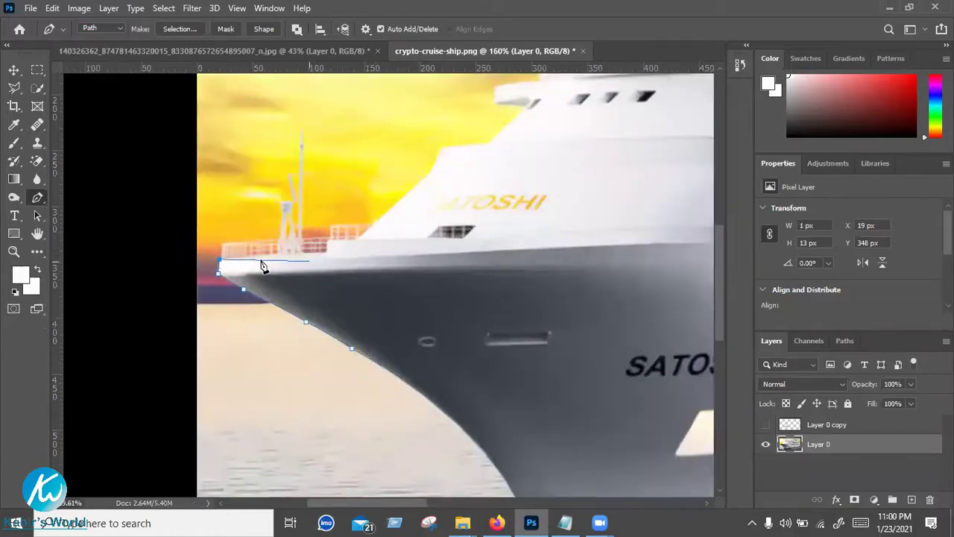
pyautogui.scroll(2, 262, 266)
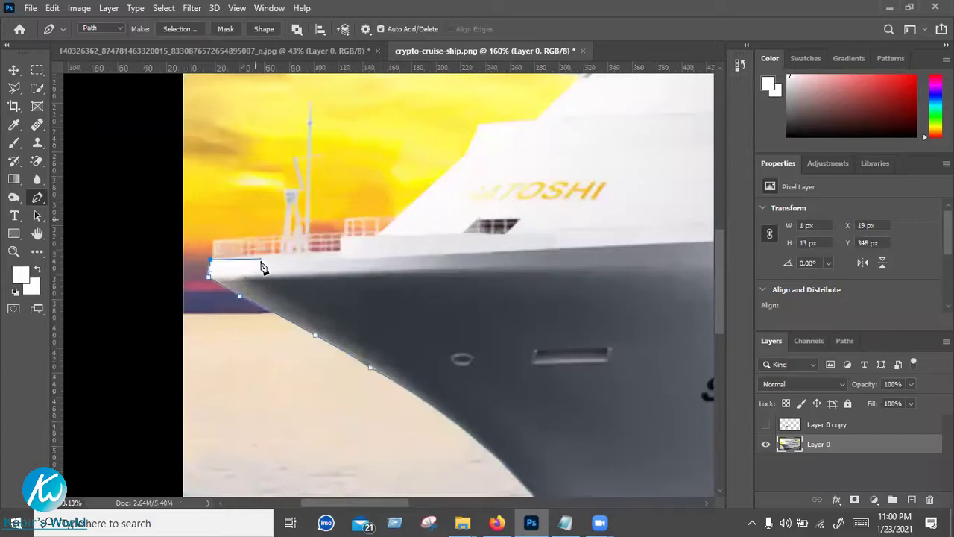
pyautogui.click(338, 252)
pyautogui.click(341, 237)
pyautogui.click(376, 236)
pyautogui.click(467, 153)
pyautogui.click(536, 120)
pyautogui.click(535, 120)
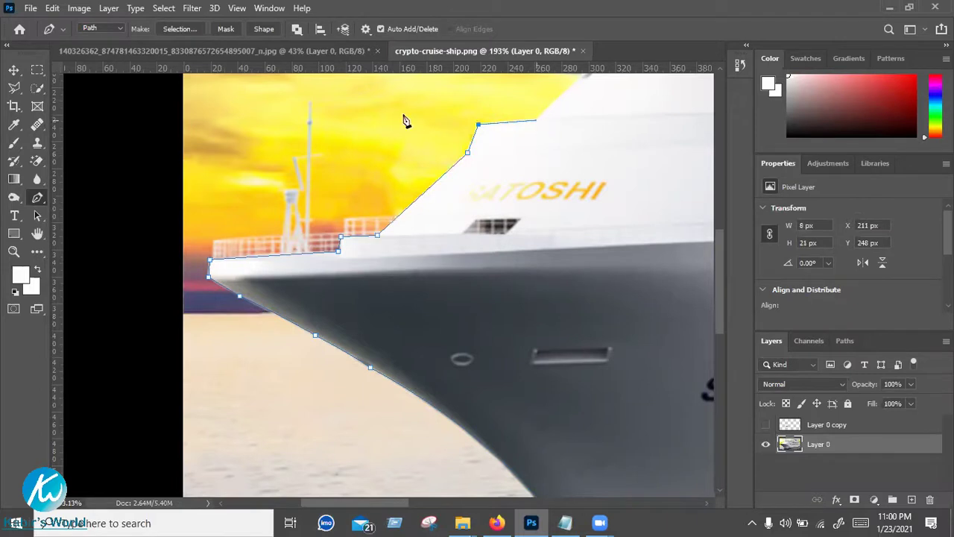
# Extend the path up the sloped superstructure front to the underside of the protruding bridge wing
pyautogui.scroll(-3, 426, 191)
pyautogui.moveTo(289, 336); pyautogui.dragTo(233, 385)
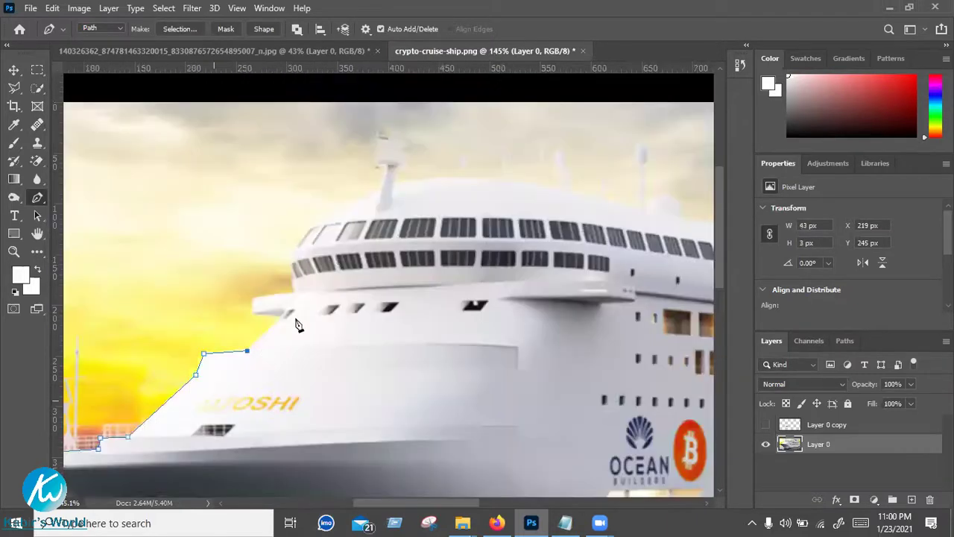
pyautogui.scroll(1, 298, 352)
pyautogui.scroll(4, 290, 321)
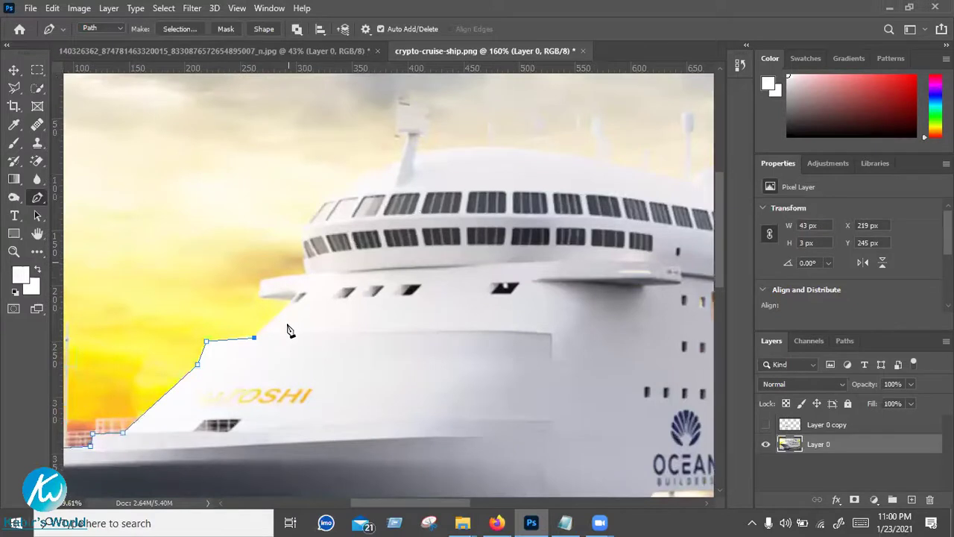
pyautogui.scroll(2, 293, 334)
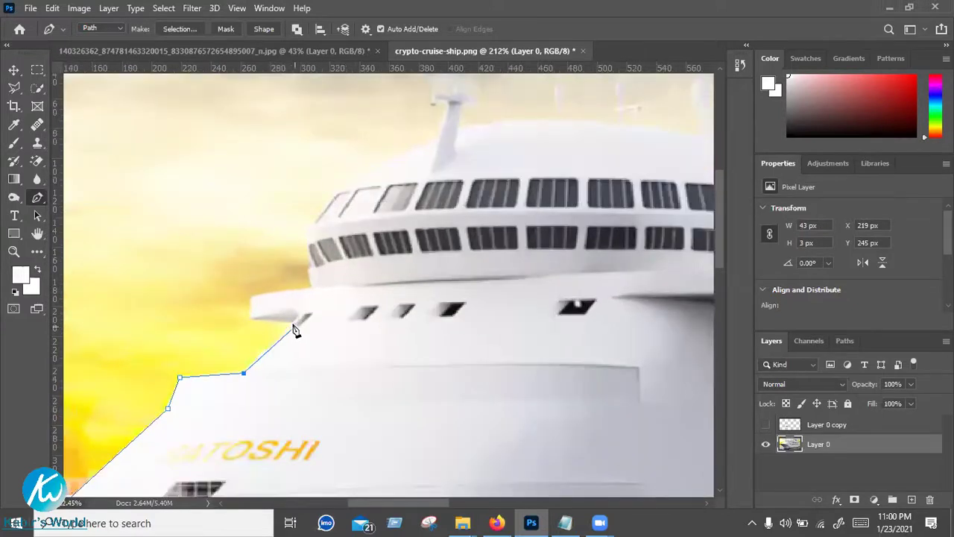
pyautogui.click(291, 326)
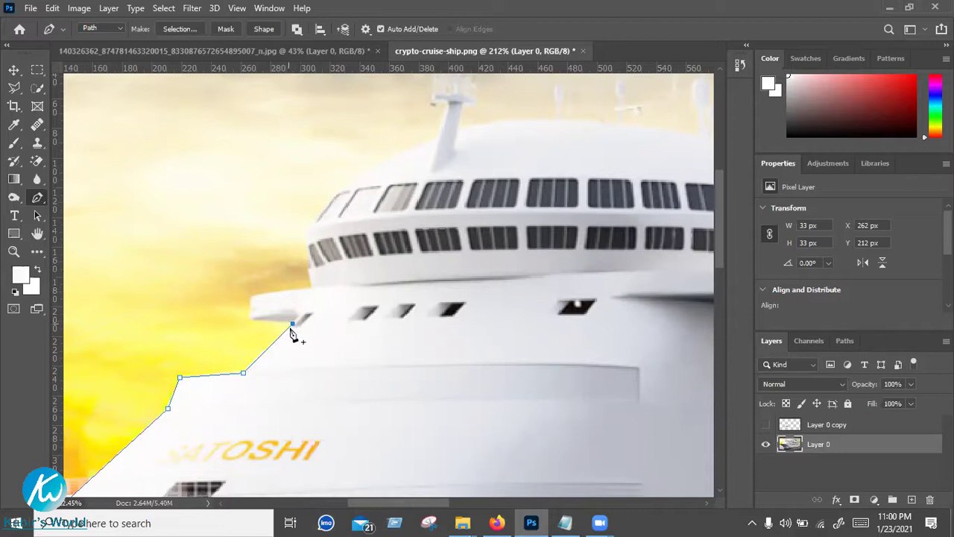
# Trace the path around the protruding bridge wing, along its underside, outer end and upper edge to the bridge front
pyautogui.moveTo(293, 325); pyautogui.dragTo(325, 349)
pyautogui.hotkey('ctrl', 'z')
pyautogui.hotkey('ctrl', 'z')
pyautogui.hotkey('ctrl', 'z')
pyautogui.hotkey('ctrl', 'shift', 'z')
pyautogui.hotkey('ctrl', 'shift', 'z')
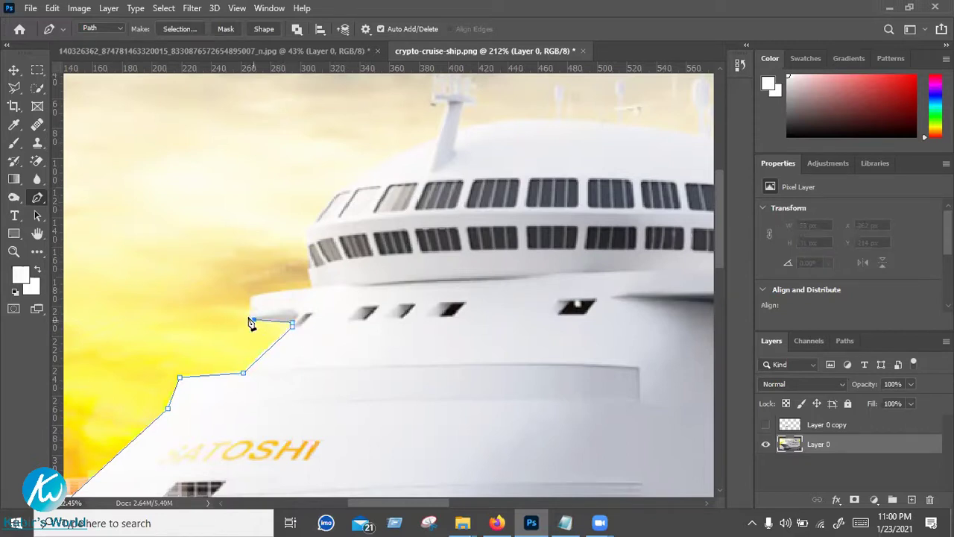
pyautogui.click(253, 322)
pyautogui.click(249, 317)
pyautogui.click(249, 296)
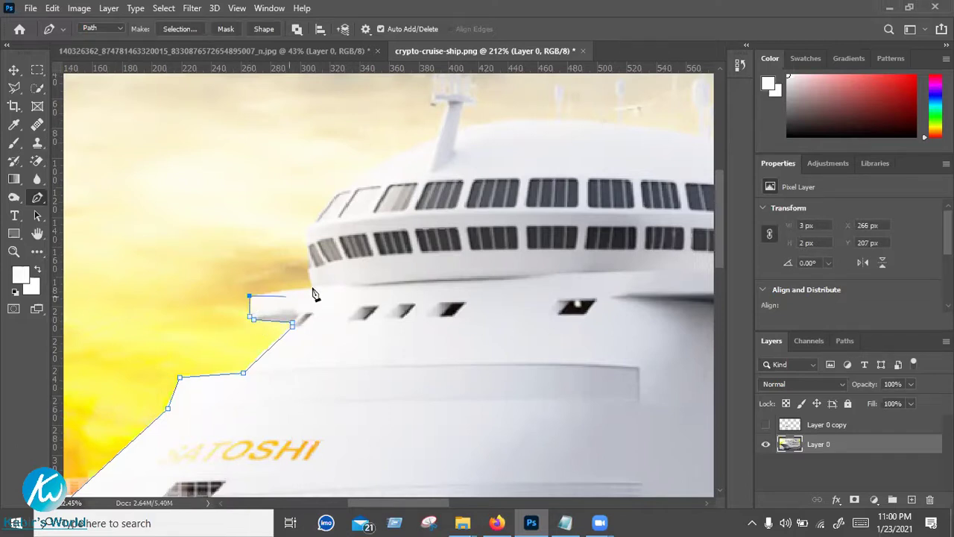
pyautogui.moveTo(322, 288); pyautogui.dragTo(322, 290)
pyautogui.click(312, 287)
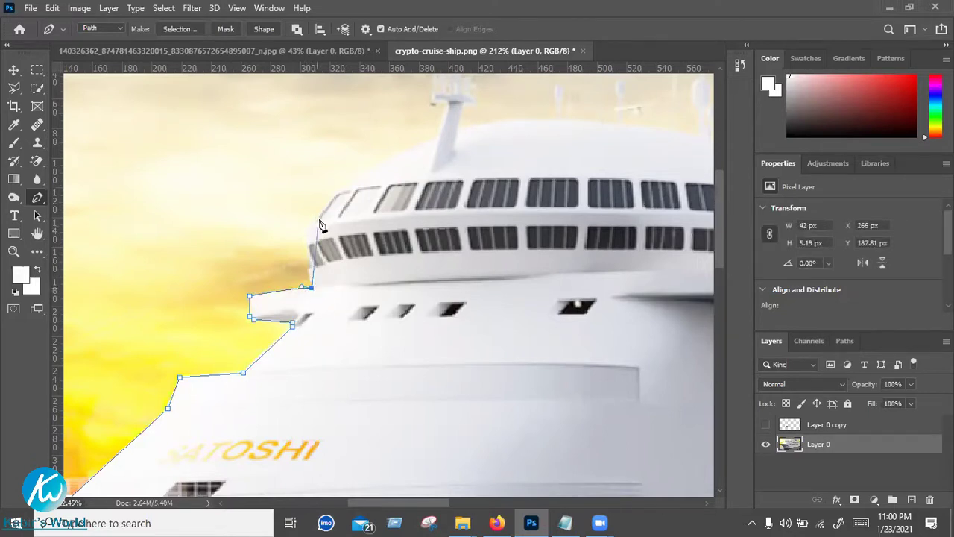
pyautogui.moveTo(318, 220); pyautogui.dragTo(339, 193)
pyautogui.click(310, 285)
pyautogui.hotkey('ctrl', 'z')
# Trace the rounded bridge front past both window rows and curve the path up to the mast on the roof
pyautogui.click(309, 269)
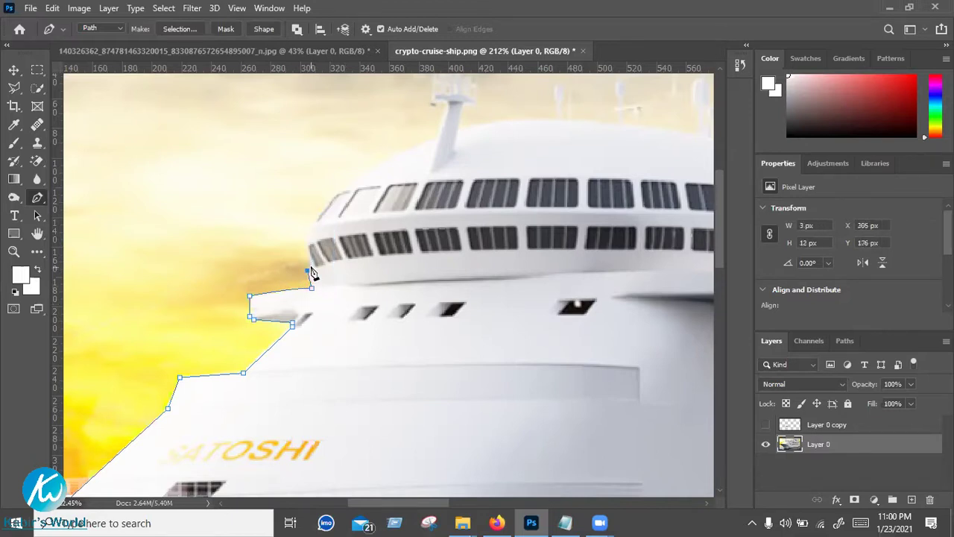
pyautogui.moveTo(313, 224); pyautogui.dragTo(329, 214)
pyautogui.click(314, 224)
pyautogui.moveTo(465, 117); pyautogui.dragTo(427, 203)
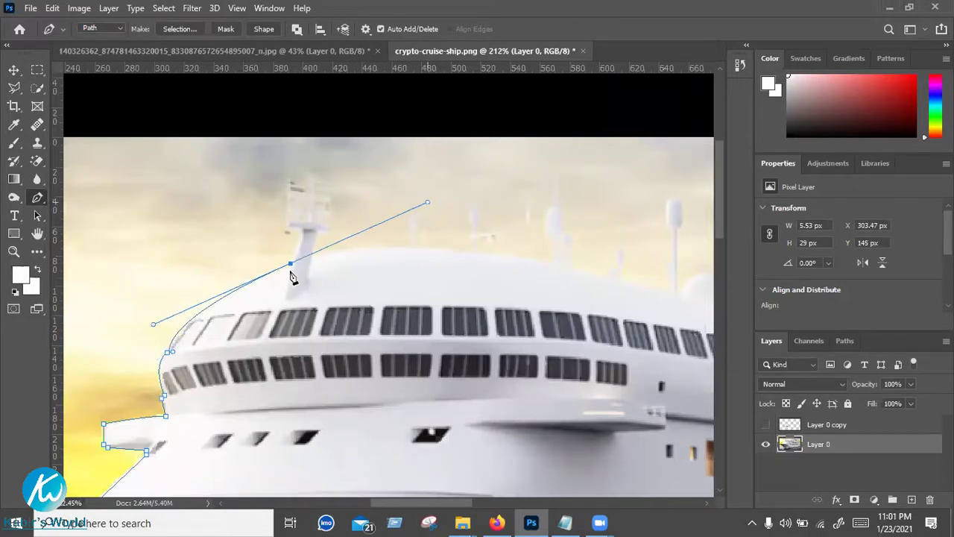
pyautogui.keyDown('alt'); pyautogui.click(291, 264); pyautogui.keyUp('alt')
pyautogui.click(312, 234)
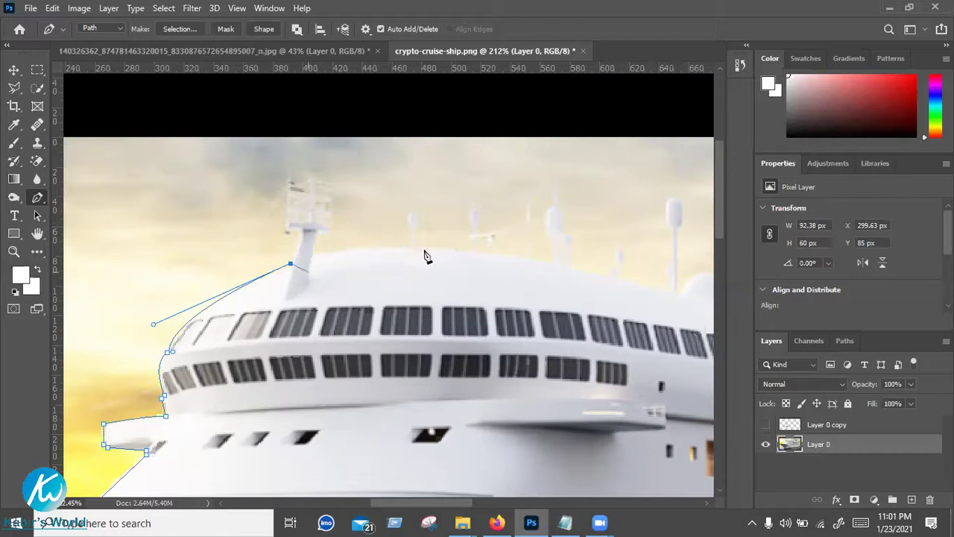
# Curve the path along the bridge roof to the base of the first white dome, ending in a corner point
pyautogui.click(453, 250)
pyautogui.moveTo(519, 262); pyautogui.dragTo(542, 266)
pyautogui.press('space')
pyautogui.moveTo(620, 270); pyautogui.dragTo(322, 164)
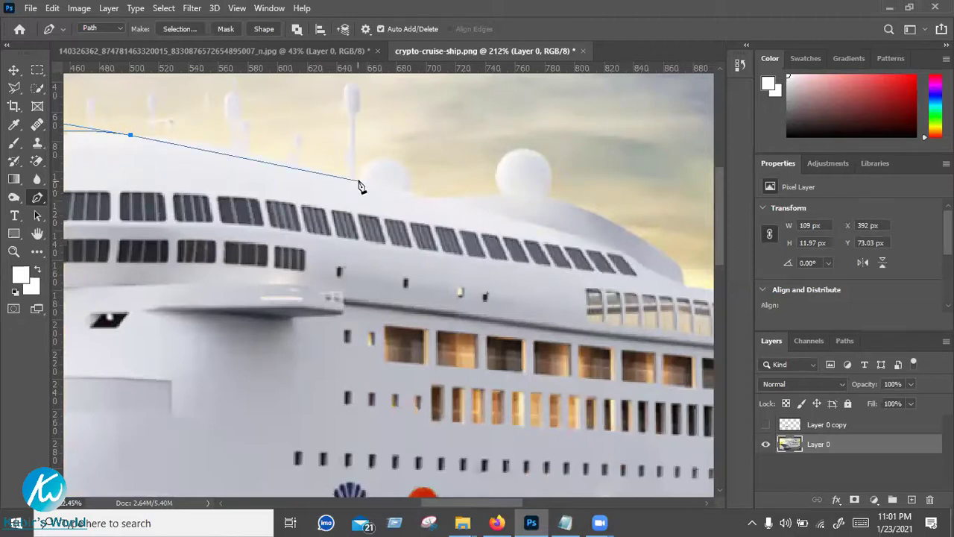
pyautogui.moveTo(358, 181); pyautogui.dragTo(520, 223)
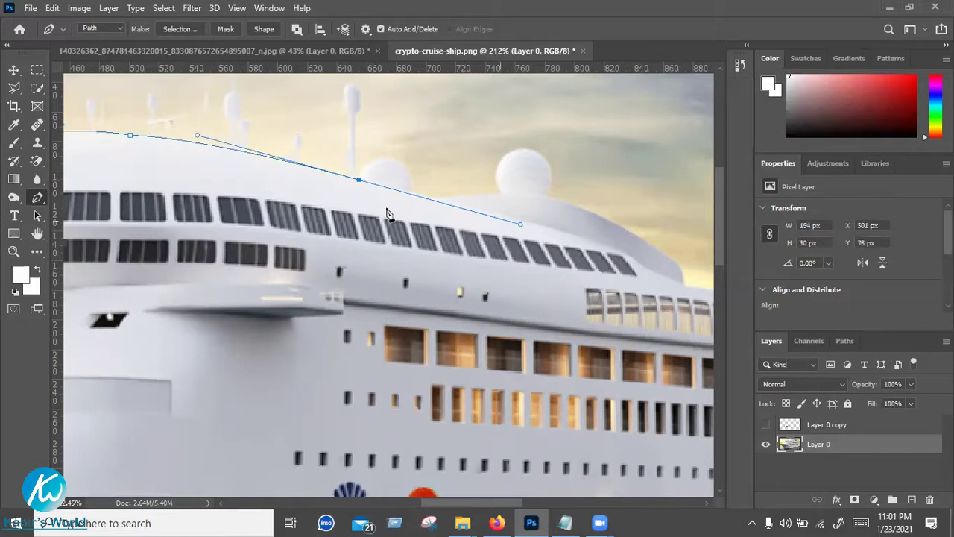
pyautogui.keyDown('alt'); pyautogui.click(360, 180); pyautogui.keyUp('alt')
# Trace around the first white dome and along the roof to the base of the second dome
pyautogui.moveTo(400, 161); pyautogui.dragTo(434, 176)
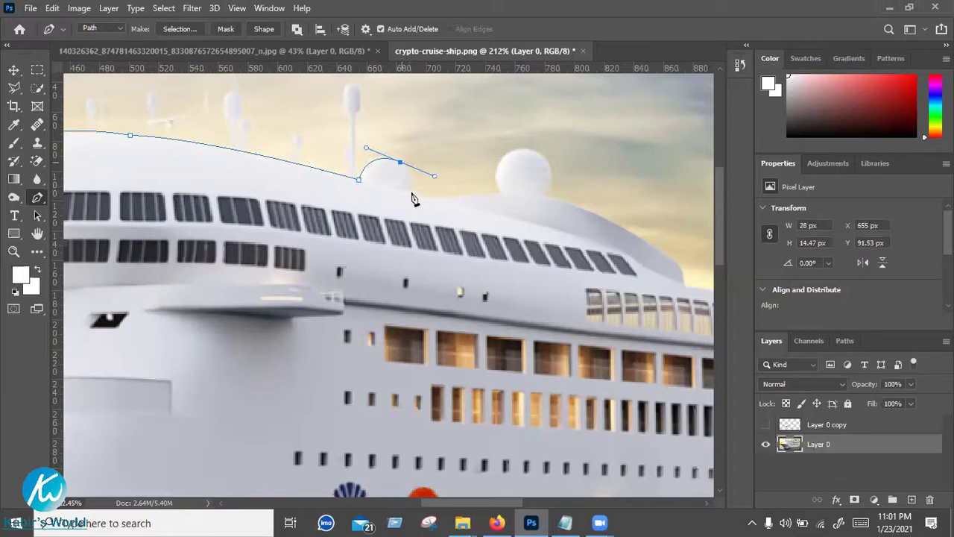
pyautogui.moveTo(412, 192); pyautogui.dragTo(408, 220)
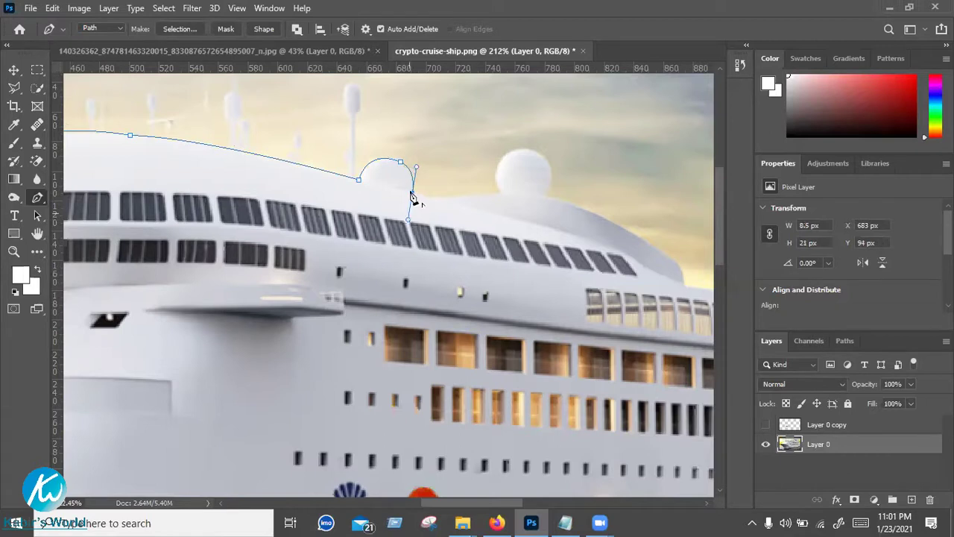
pyautogui.keyDown('alt'); pyautogui.click(412, 193); pyautogui.keyUp('alt')
pyautogui.click(436, 198)
pyautogui.moveTo(510, 202); pyautogui.dragTo(508, 202)
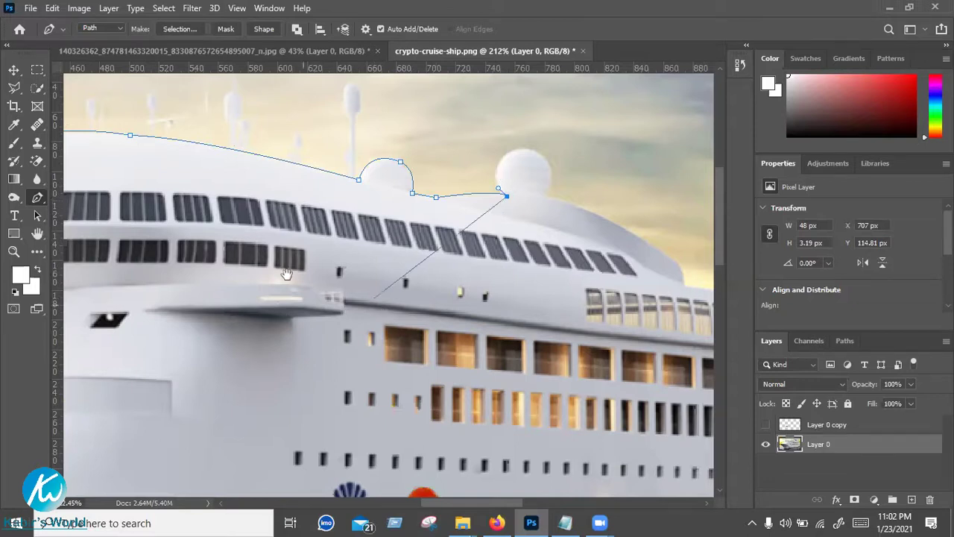
# Trace the path around the second white dome with curved segments, back down to the roof behind it
pyautogui.moveTo(502, 176); pyautogui.dragTo(223, 241)
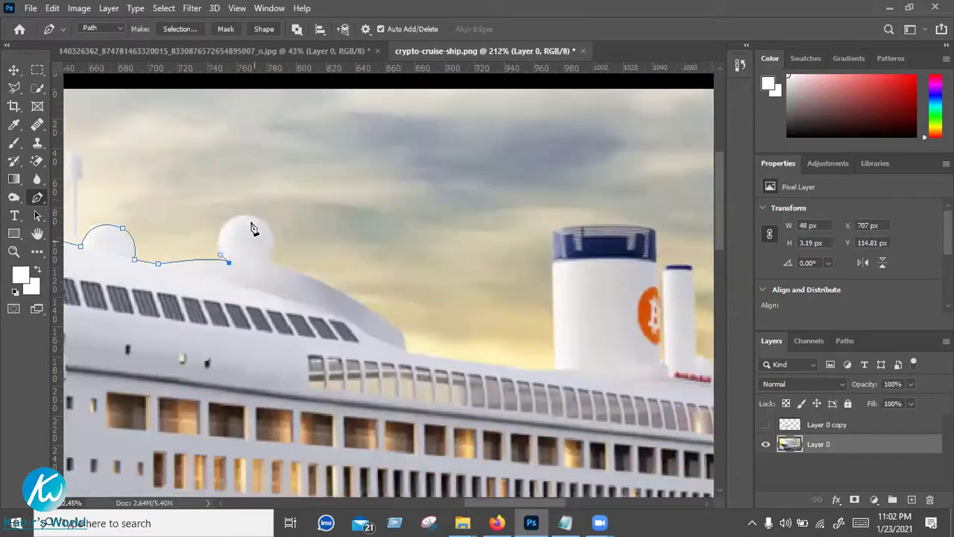
pyautogui.scroll(1, 235, 237)
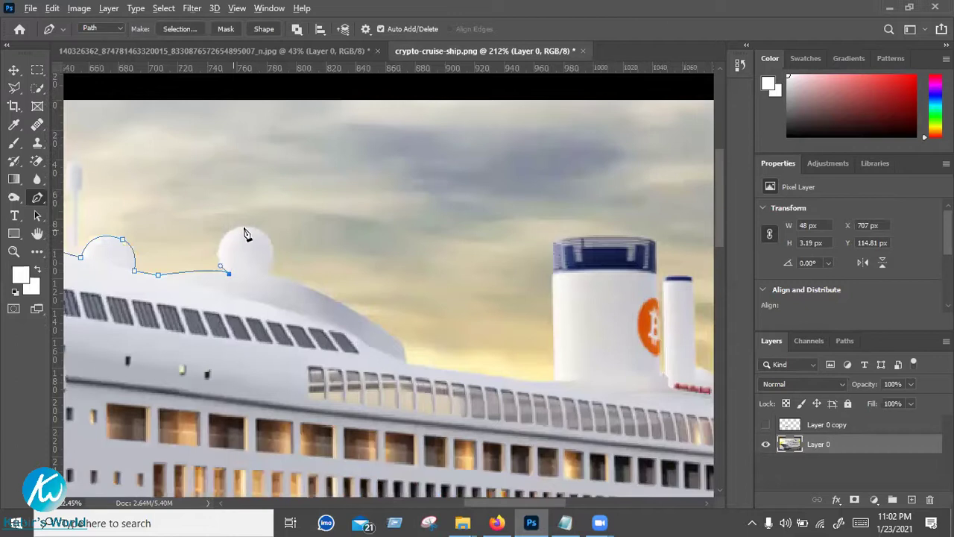
pyautogui.scroll(1, 240, 231)
pyautogui.moveTo(239, 227); pyautogui.dragTo(281, 206)
pyautogui.hotkey('ctrl', 'z')
pyautogui.moveTo(225, 234); pyautogui.dragTo(249, 207)
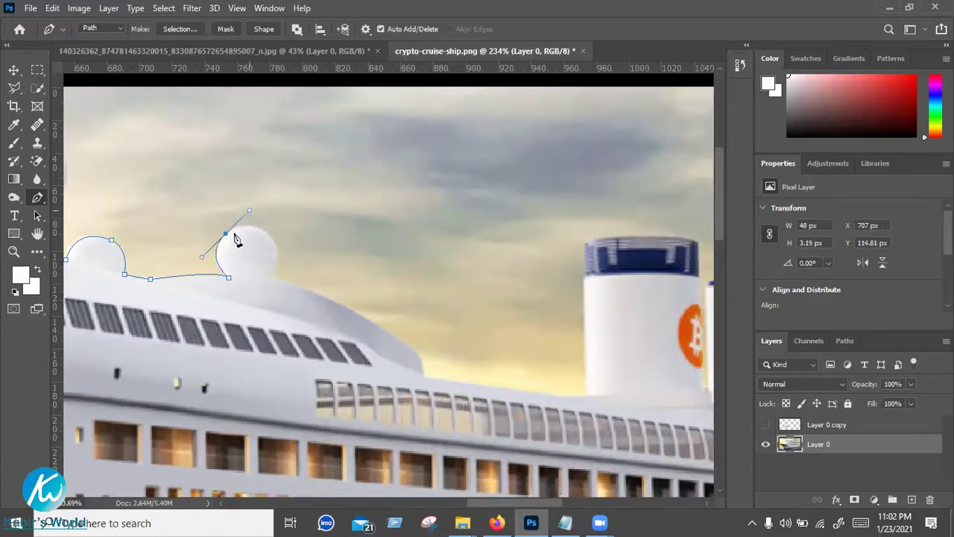
pyautogui.keyDown('alt'); pyautogui.click(225, 234); pyautogui.keyUp('alt')
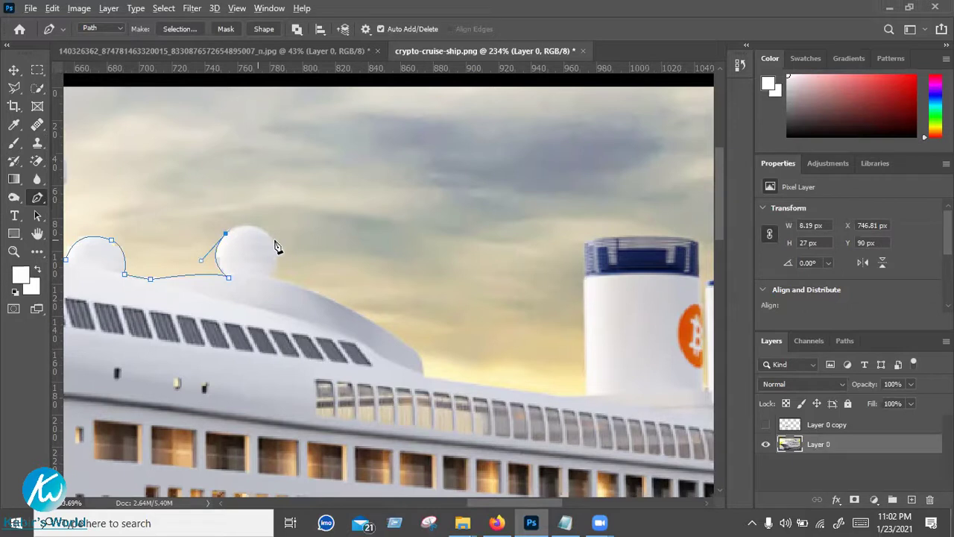
pyautogui.moveTo(275, 241); pyautogui.dragTo(298, 269)
pyautogui.keyDown('alt'); pyautogui.click(274, 242); pyautogui.keyUp('alt')
pyautogui.moveTo(275, 278); pyautogui.dragTo(261, 298)
pyautogui.hotkey('ctrl', 'z')
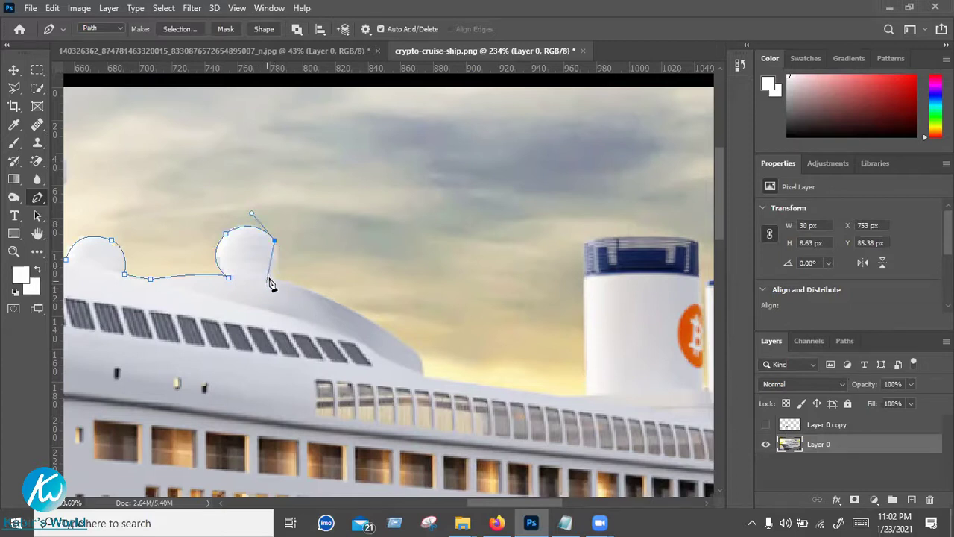
pyautogui.moveTo(270, 277); pyautogui.dragTo(251, 289)
# Curve the path down the sloping roof behind the second dome and along the upper deck to the main funnel's base
pyautogui.moveTo(419, 356); pyautogui.dragTo(479, 411)
pyautogui.keyDown('alt'); pyautogui.click(419, 357); pyautogui.keyUp('alt')
pyautogui.moveTo(456, 322); pyautogui.dragTo(351, 155)
pyautogui.click(321, 197)
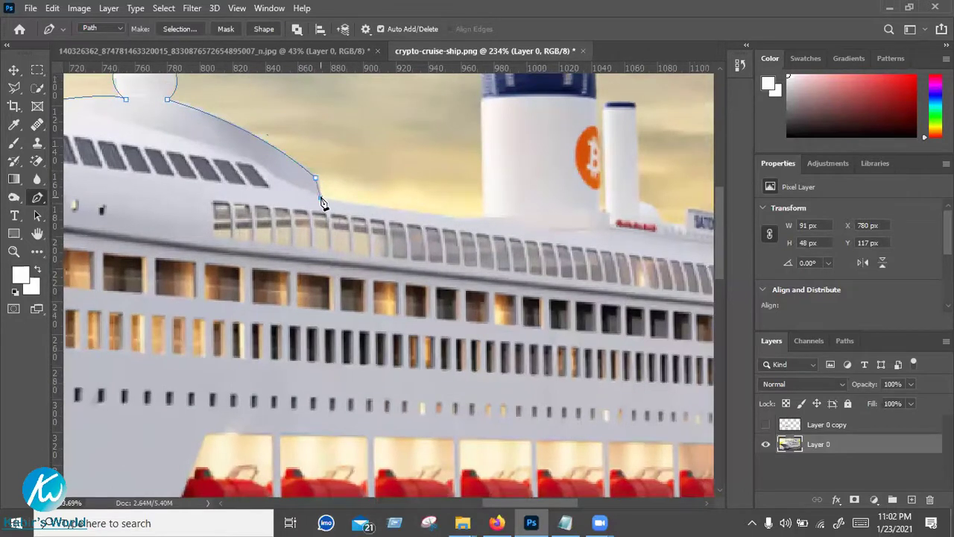
pyautogui.click(457, 219)
pyautogui.click(486, 216)
pyautogui.moveTo(586, 355); pyautogui.dragTo(580, 351)
pyautogui.hotkey('ctrl', 'z')
pyautogui.click(486, 217)
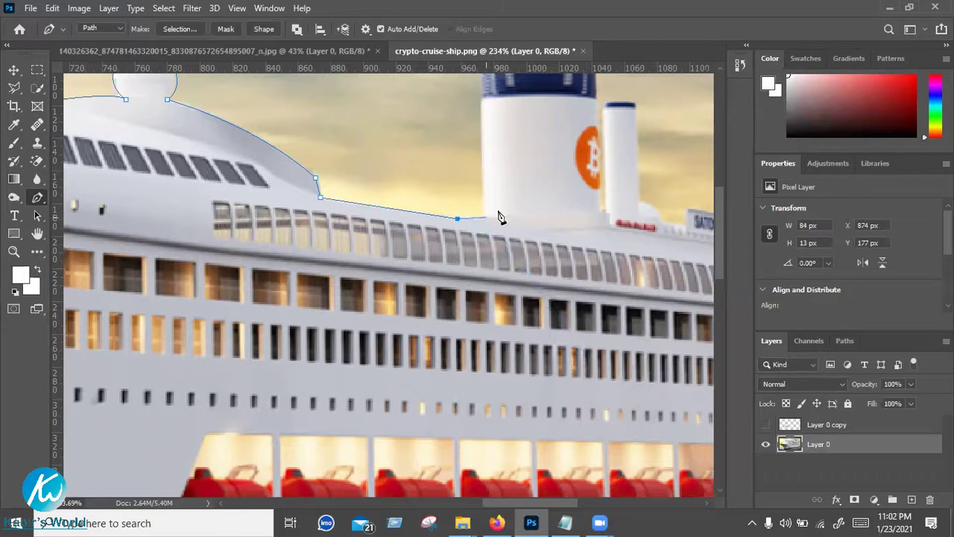
# Trace the main funnel up its front side, over its curved blue top and down to the gap before the smaller funnel
pyautogui.scroll(1, 474, 172)
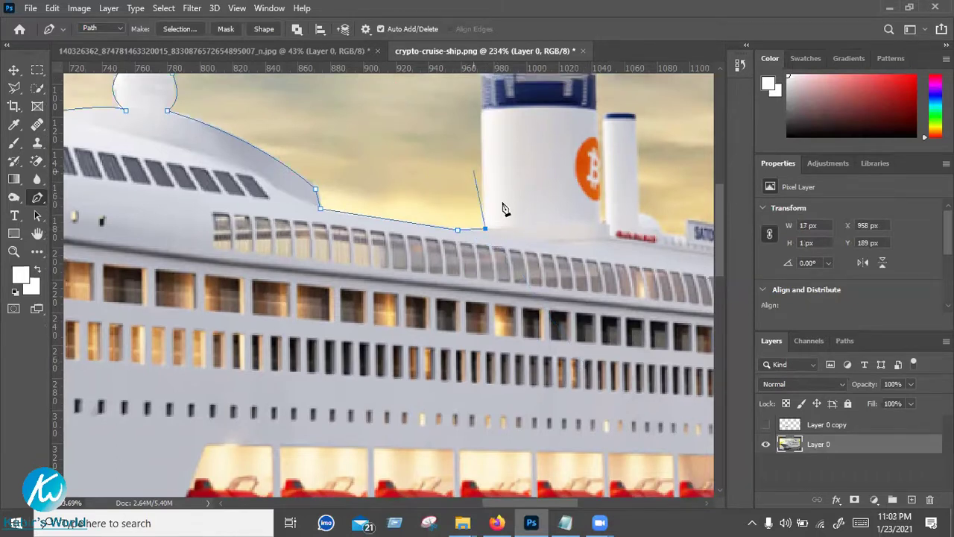
pyautogui.scroll(3, 505, 207)
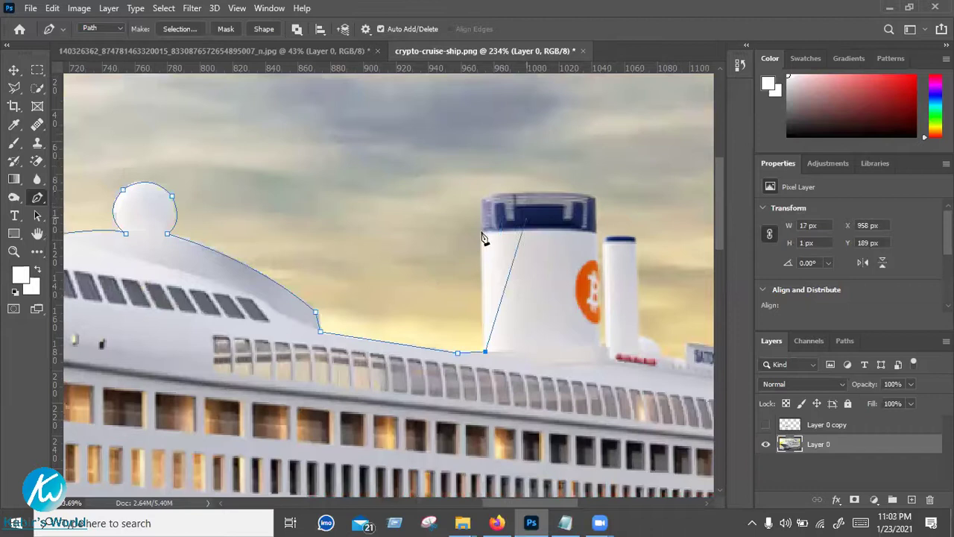
pyautogui.click(482, 232)
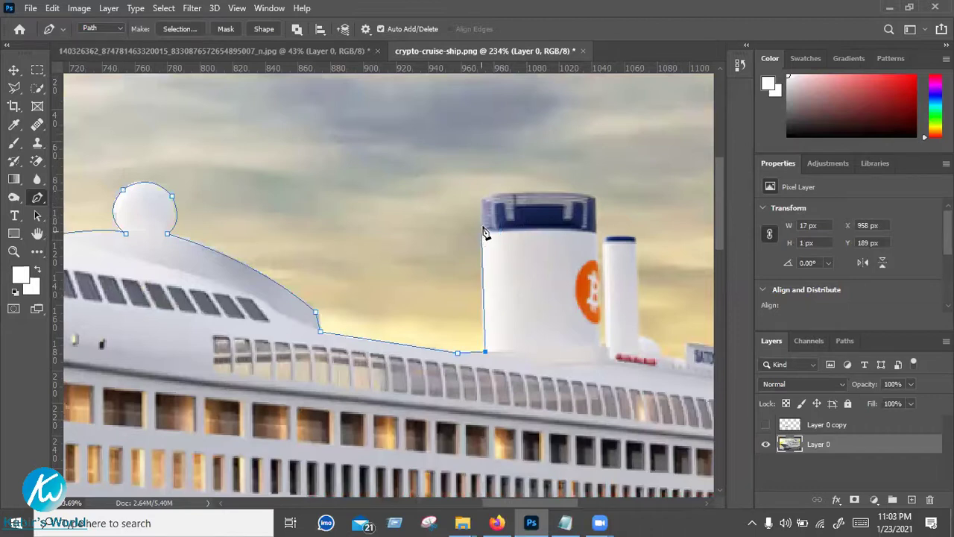
pyautogui.click(482, 195)
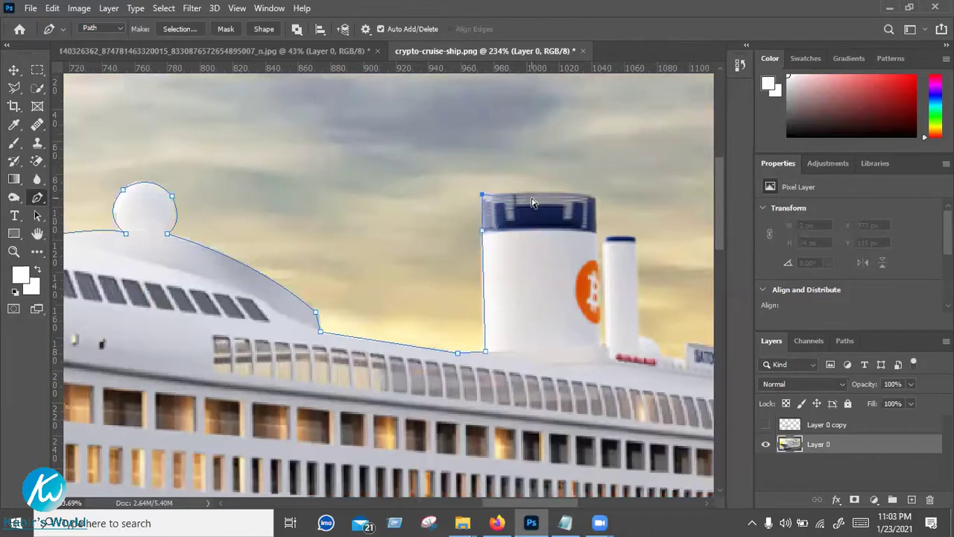
pyautogui.hotkey('ctrl', 'z')
pyautogui.moveTo(595, 200); pyautogui.dragTo(638, 220)
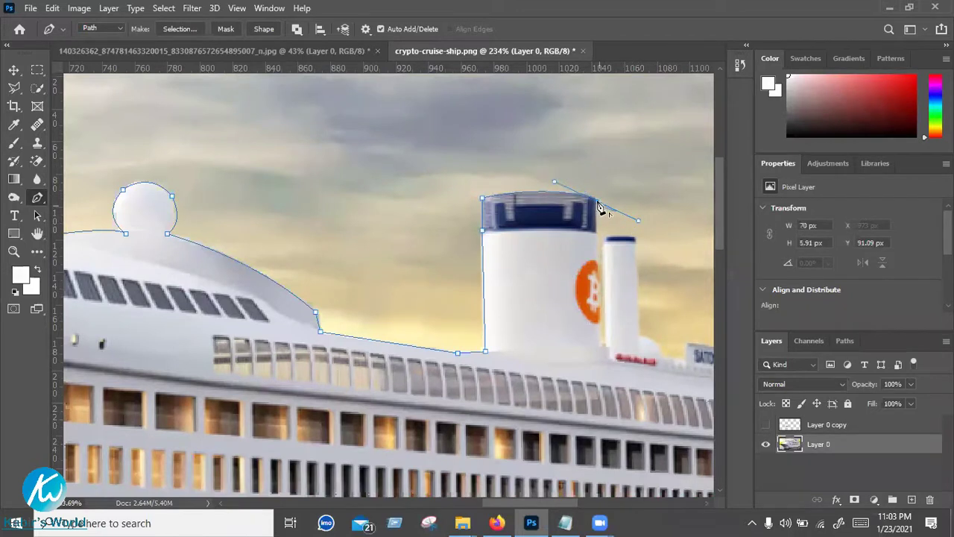
pyautogui.click(596, 231)
pyautogui.click(603, 345)
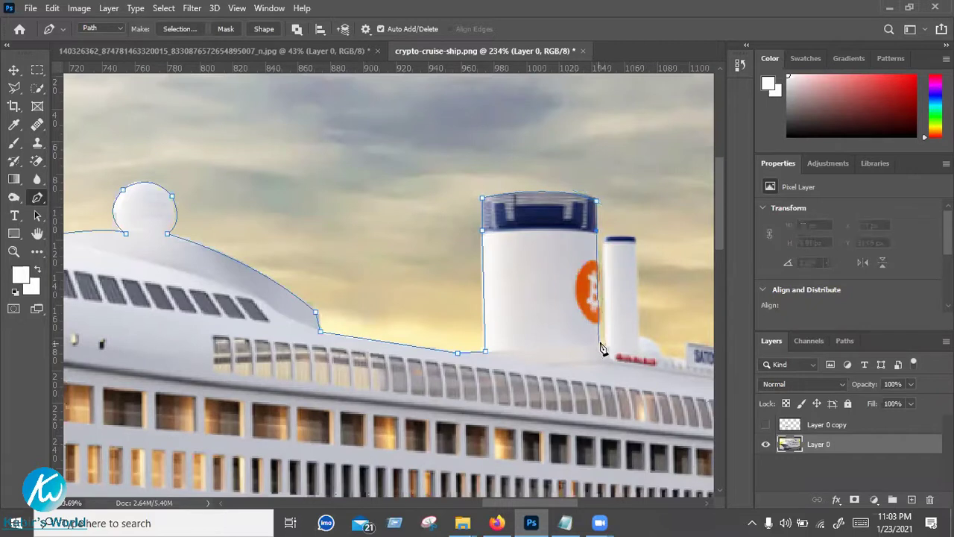
pyautogui.click(600, 342)
pyautogui.click(604, 344)
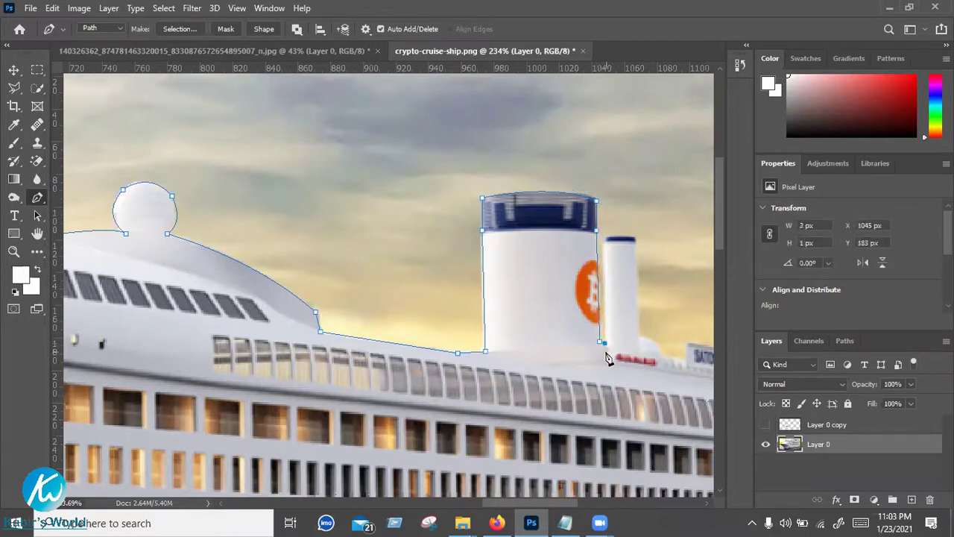
# Trace the smaller funnel up its front side, straight across its blue top and down its rear side
pyautogui.click(602, 239)
pyautogui.moveTo(635, 240); pyautogui.dragTo(649, 256)
pyautogui.hotkey('ctrl', 'z')
pyautogui.click(607, 239)
pyautogui.click(633, 239)
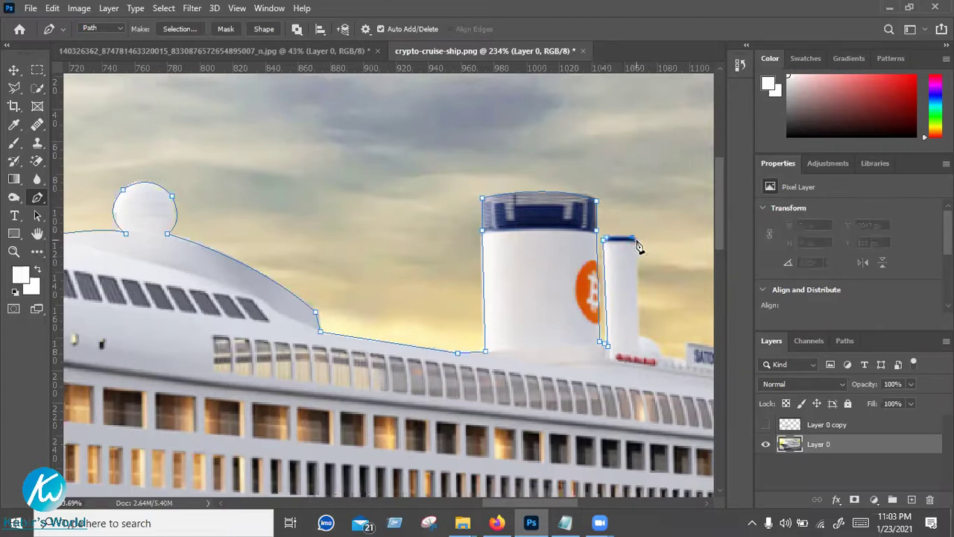
pyautogui.click(640, 332)
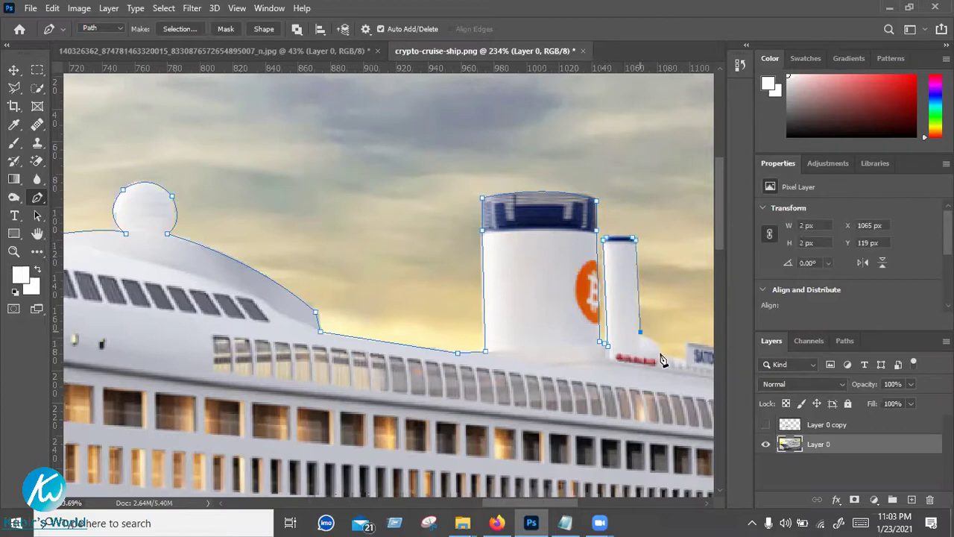
# Extend the path to the smaller funnel's base and curve it over the rounded housing behind it
pyautogui.moveTo(641, 358); pyautogui.dragTo(645, 345)
pyautogui.hotkey('ctrl', 'z')
pyautogui.click(641, 339)
pyautogui.moveTo(659, 355); pyautogui.dragTo(661, 374)
# Trace the path along the roof and around the SATOSHI signboard down to the deck behind it
pyautogui.scroll(-2, 538, 313)
pyautogui.scroll(-3, 507, 332)
pyautogui.moveTo(573, 317); pyautogui.dragTo(224, 184)
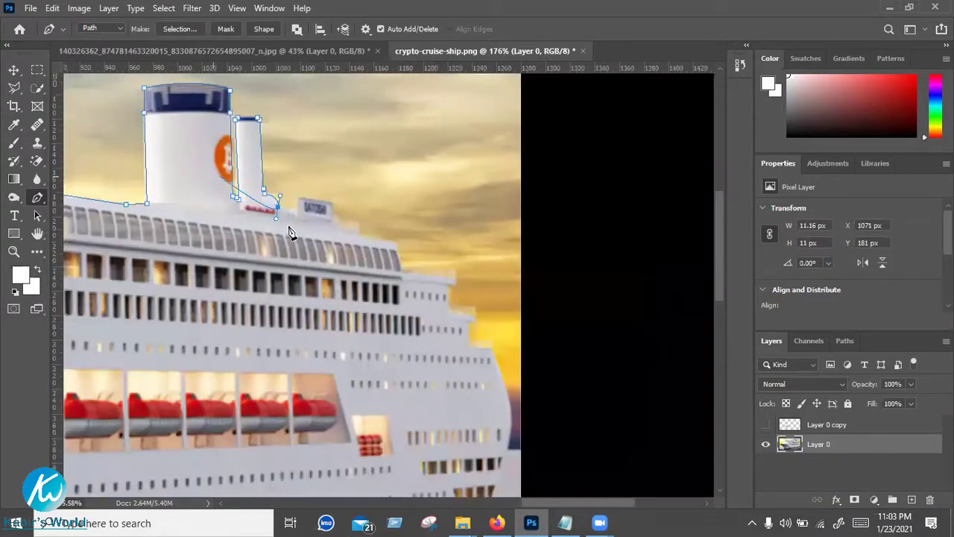
pyautogui.scroll(1, 280, 237)
pyautogui.scroll(2, 283, 243)
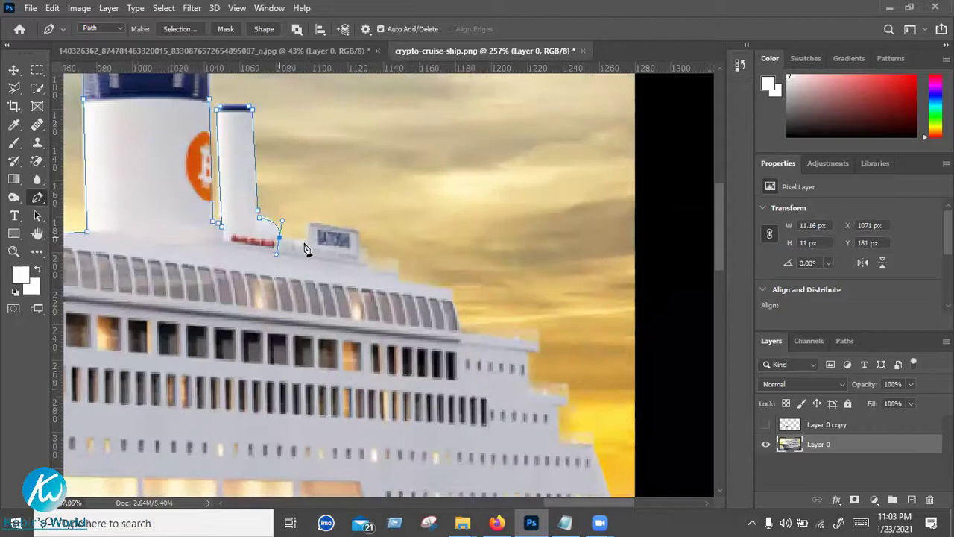
pyautogui.click(307, 242)
pyautogui.click(360, 231)
pyautogui.moveTo(361, 249); pyautogui.dragTo(364, 247)
pyautogui.click(367, 274)
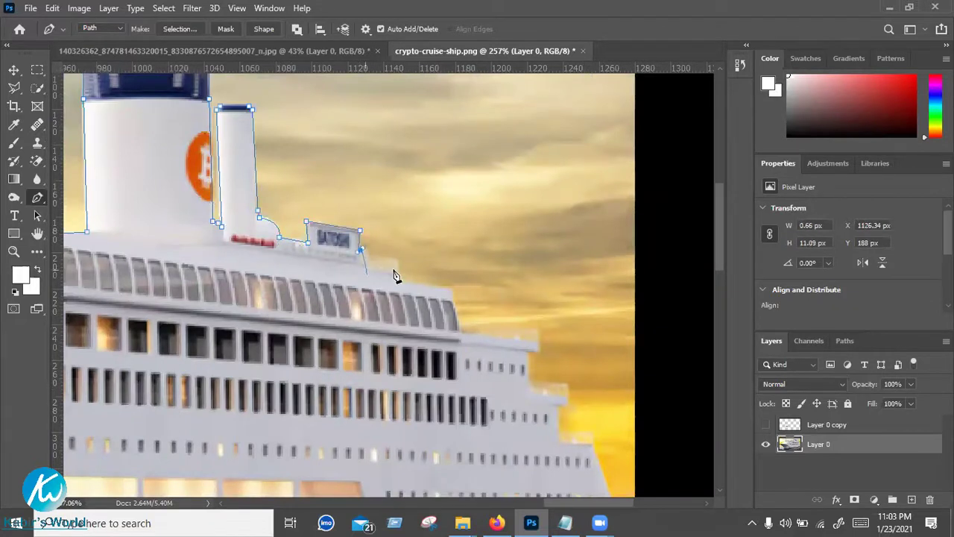
pyautogui.click(364, 267)
# Trace the stepped roof edge behind the signboard and curve down the rear end of the windowed upper deck
pyautogui.click(397, 273)
pyautogui.click(450, 290)
pyautogui.hotkey('ctrl', 'z')
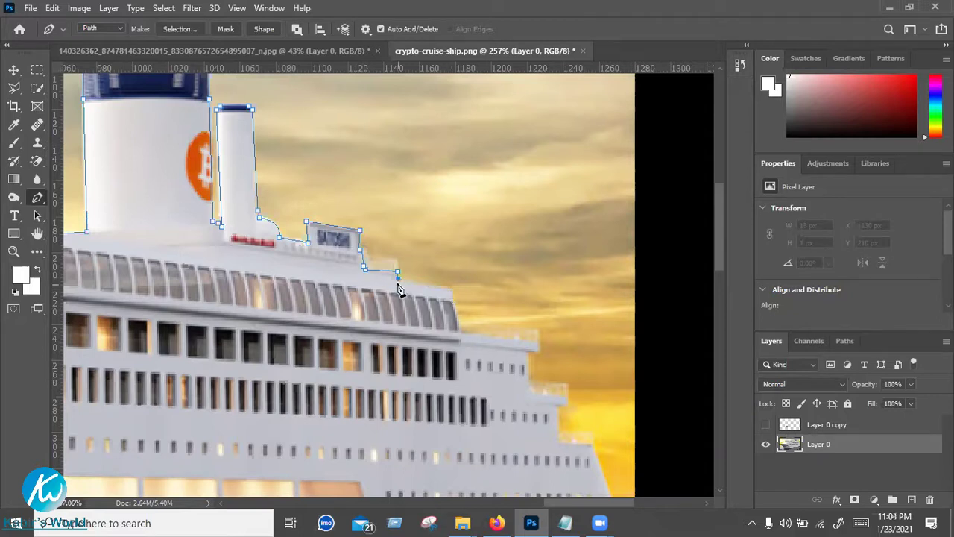
pyautogui.click(450, 288)
pyautogui.click(463, 356)
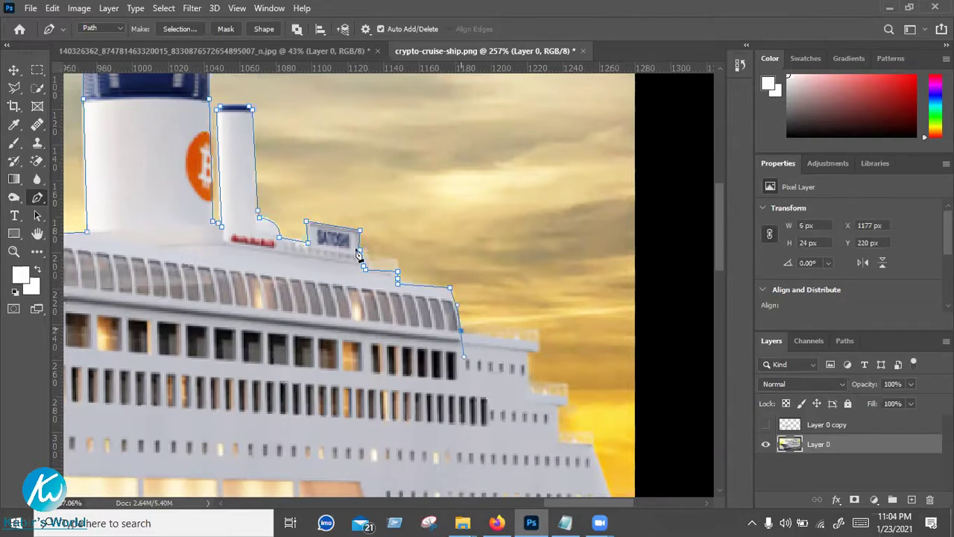
# Trace along the first stern terrace, around its overhanging edge and down to the second terrace
pyautogui.scroll(-1, 357, 251)
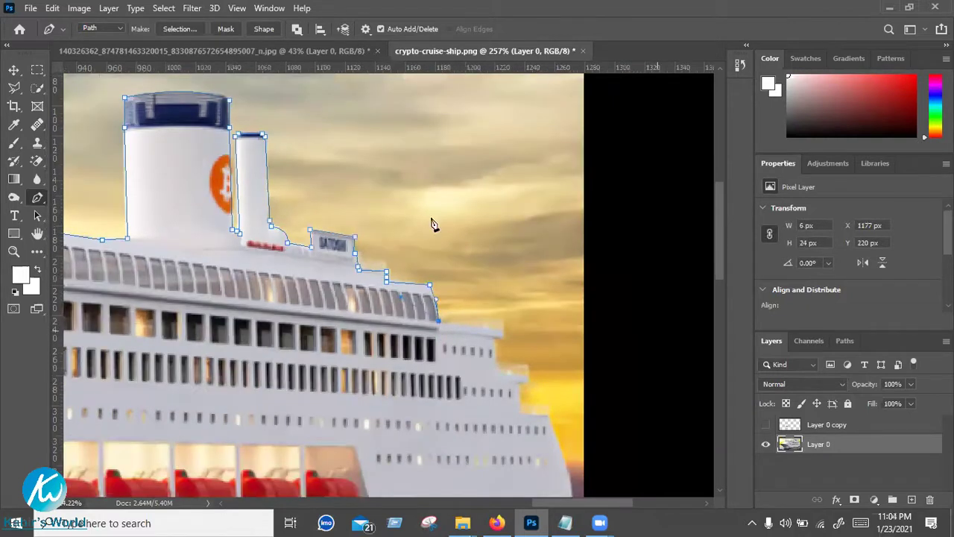
pyautogui.scroll(-2, 444, 213)
pyautogui.scroll(-2, 283, 193)
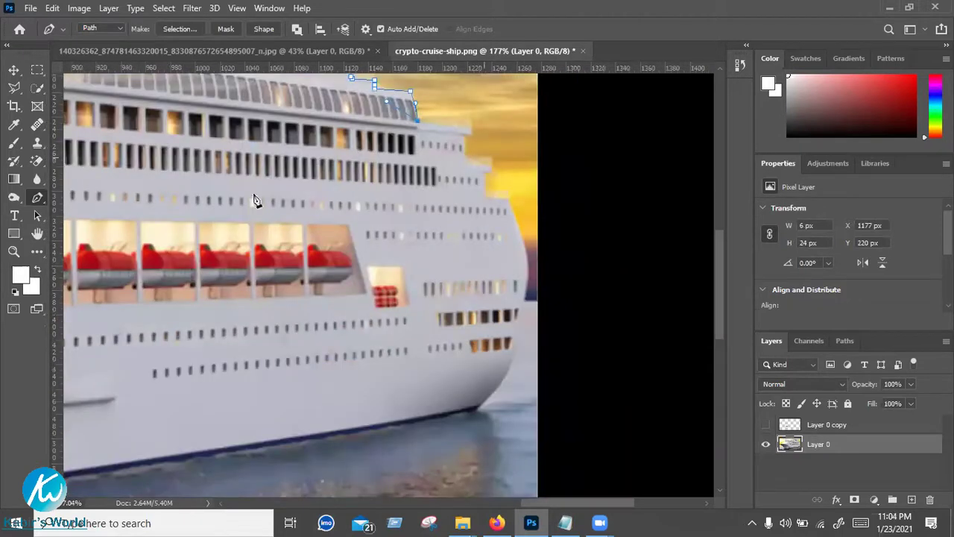
pyautogui.scroll(2, 269, 178)
pyautogui.scroll(1, 247, 175)
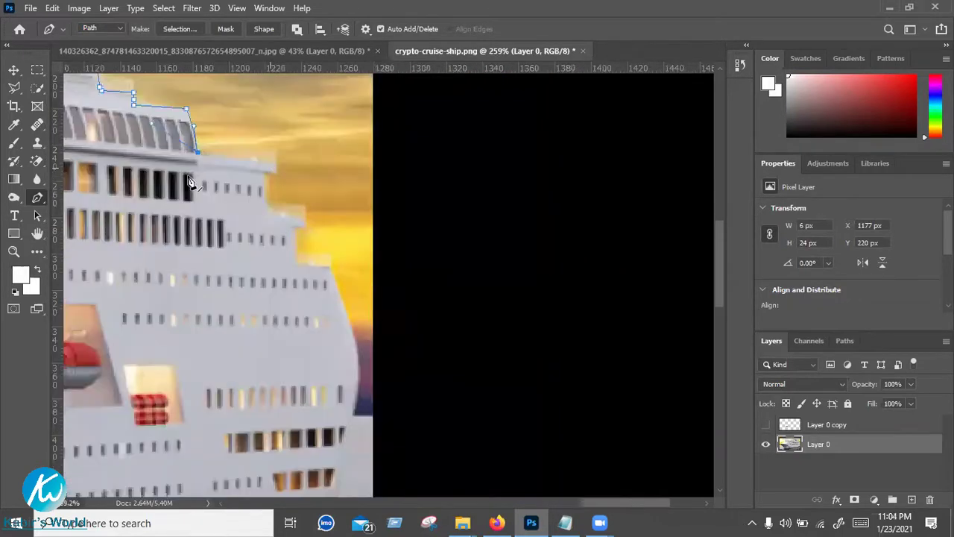
pyautogui.scroll(1, 191, 184)
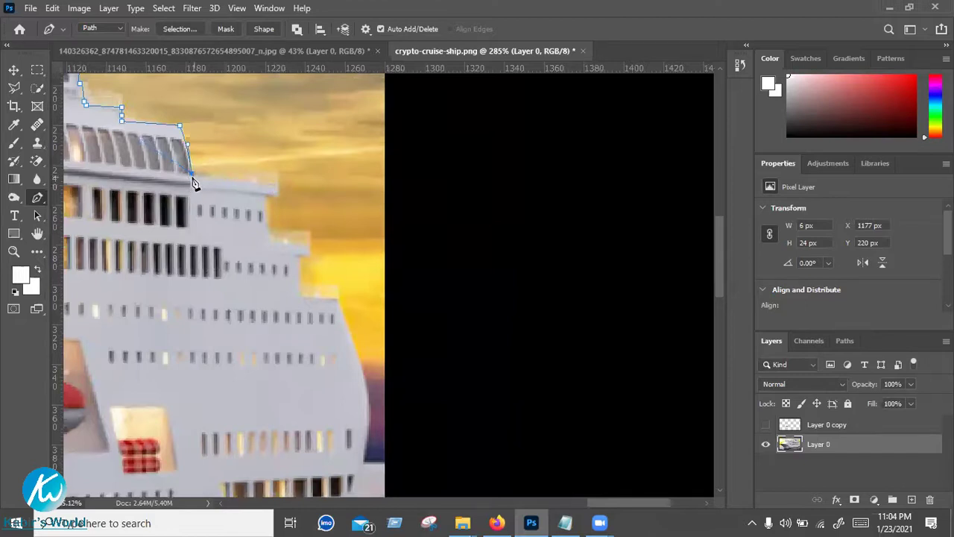
pyautogui.click(278, 184)
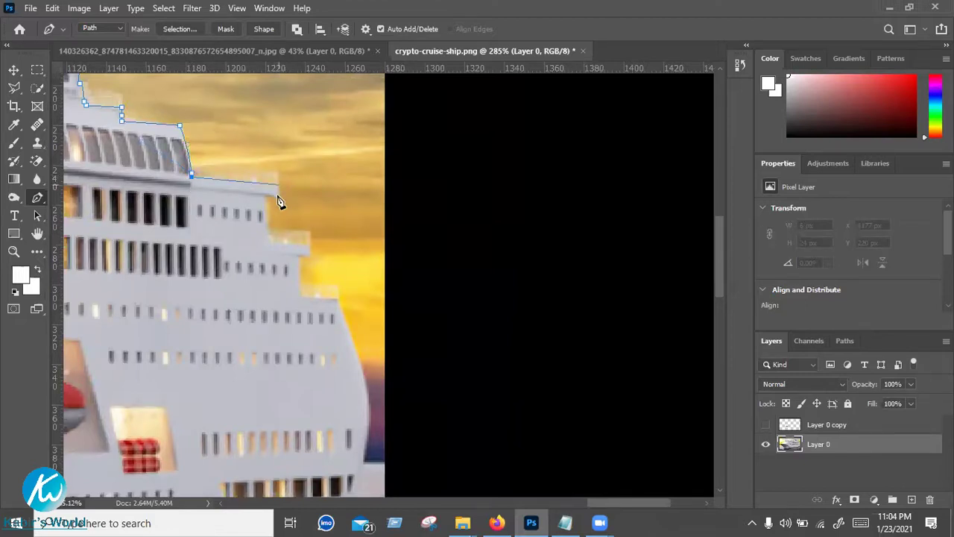
pyautogui.click(268, 244)
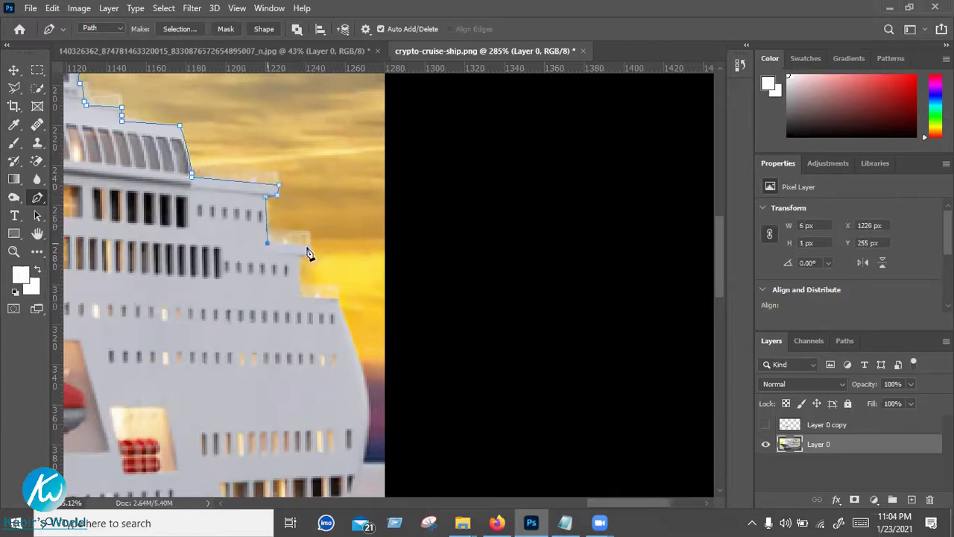
# Trace around the second stern terrace's overhang and along the third terrace to its outer corner
pyautogui.click(313, 247)
pyautogui.click(310, 248)
pyautogui.click(311, 254)
pyautogui.click(300, 301)
pyautogui.click(339, 300)
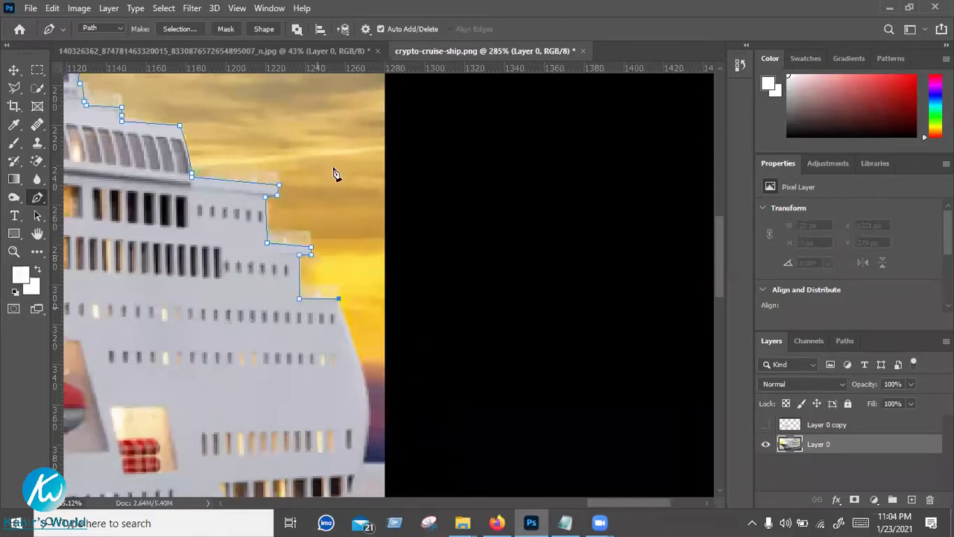
# Trace the upper part of the rounded stern with curved segments, down past its widest point
pyautogui.scroll(-3, 328, 167)
pyautogui.moveTo(243, 218); pyautogui.dragTo(141, 177)
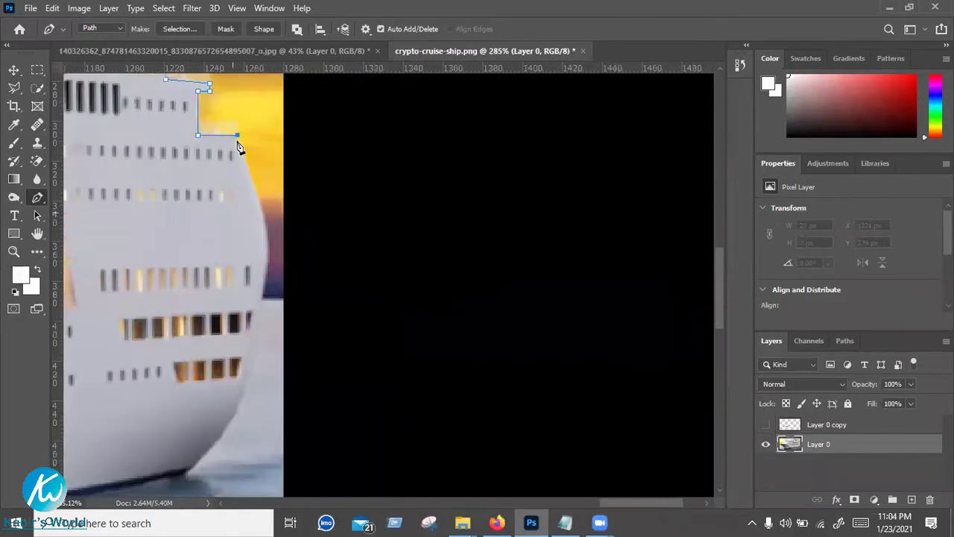
pyautogui.moveTo(261, 190); pyautogui.dragTo(258, 183)
pyautogui.click(243, 161)
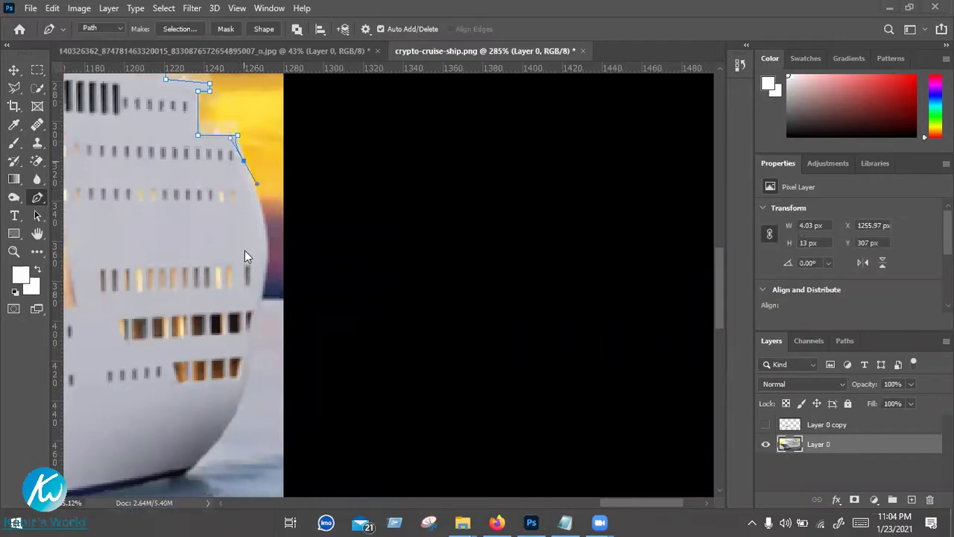
pyautogui.press('super')
pyautogui.press('Escape')
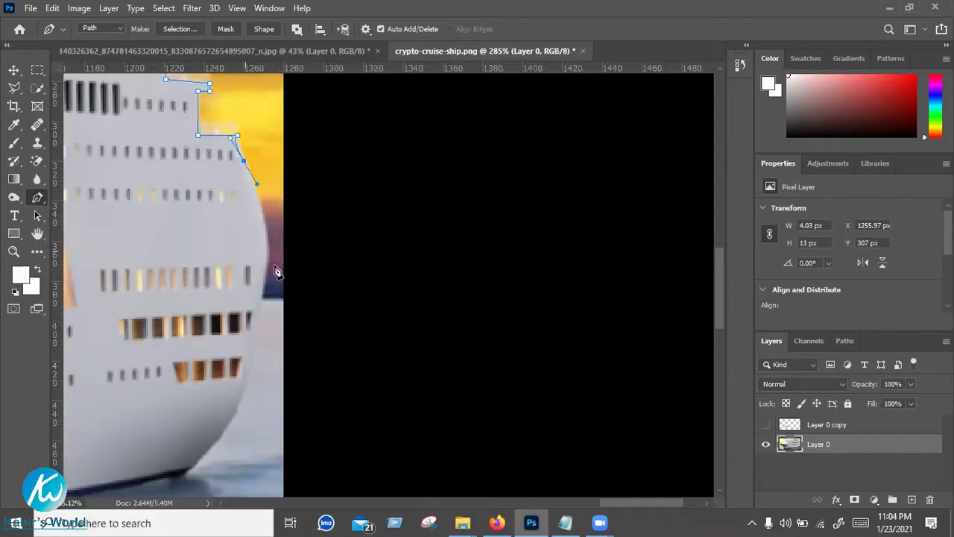
pyautogui.moveTo(266, 278); pyautogui.dragTo(254, 298)
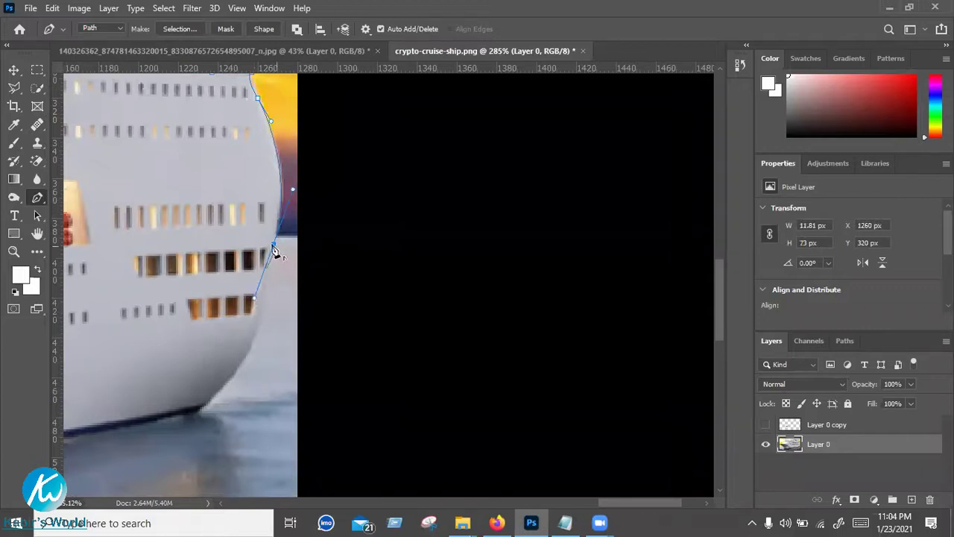
pyautogui.moveTo(255, 299); pyautogui.dragTo(297, 212)
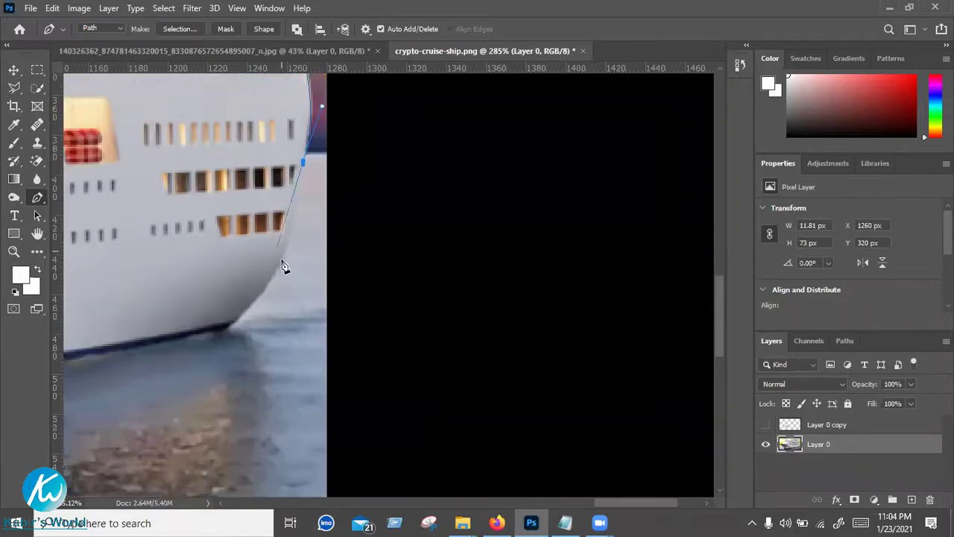
# Curve the path along the lower stern down to the rear end of the waterline
pyautogui.moveTo(281, 259); pyautogui.dragTo(267, 279)
pyautogui.moveTo(268, 281); pyautogui.dragTo(281, 264)
pyautogui.moveTo(234, 315); pyautogui.dragTo(366, 212)
pyautogui.hotkey('ctrl', 'z')
pyautogui.moveTo(400, 179); pyautogui.dragTo(364, 207)
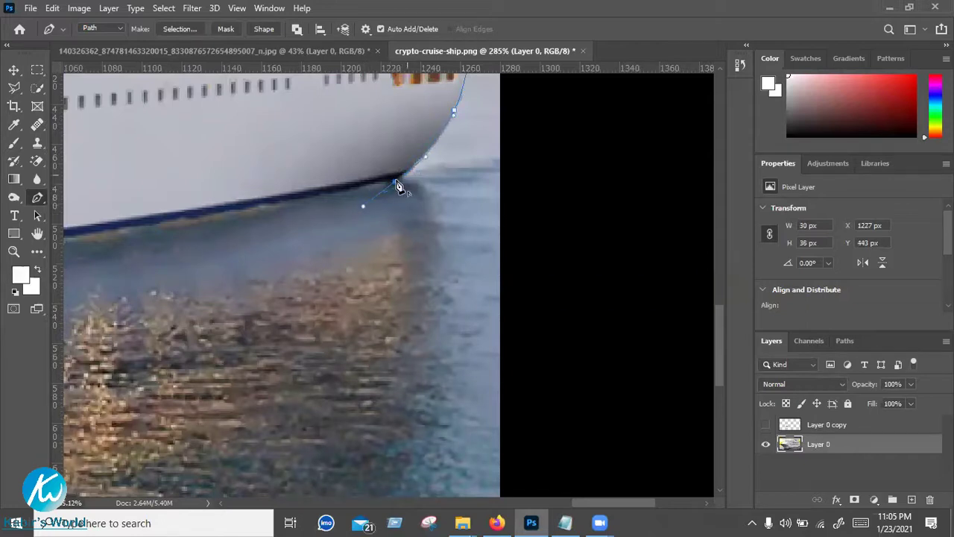
# Trace the hull's waterline from the stern to the bow and close the path at its starting point
pyautogui.scroll(-2, 231, 238)
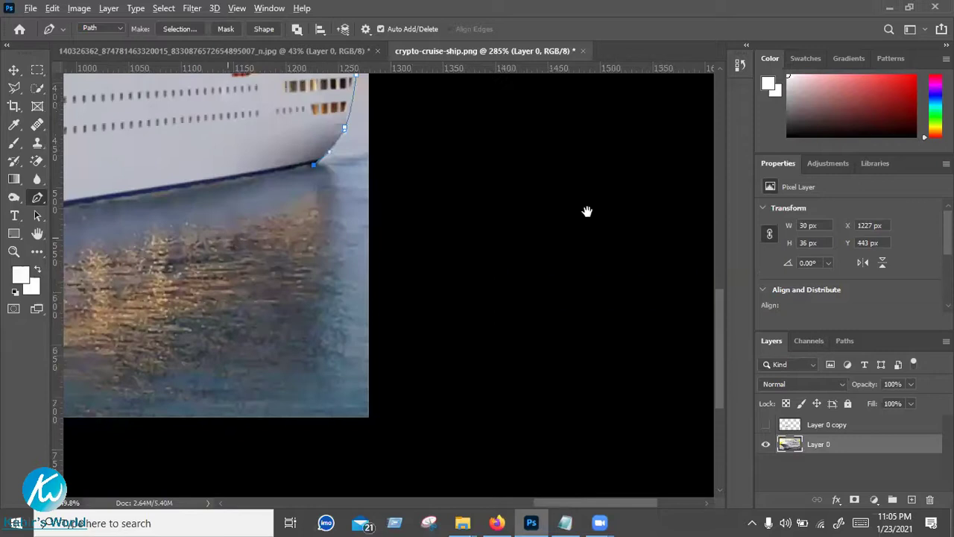
pyautogui.moveTo(227, 231); pyautogui.dragTo(587, 212)
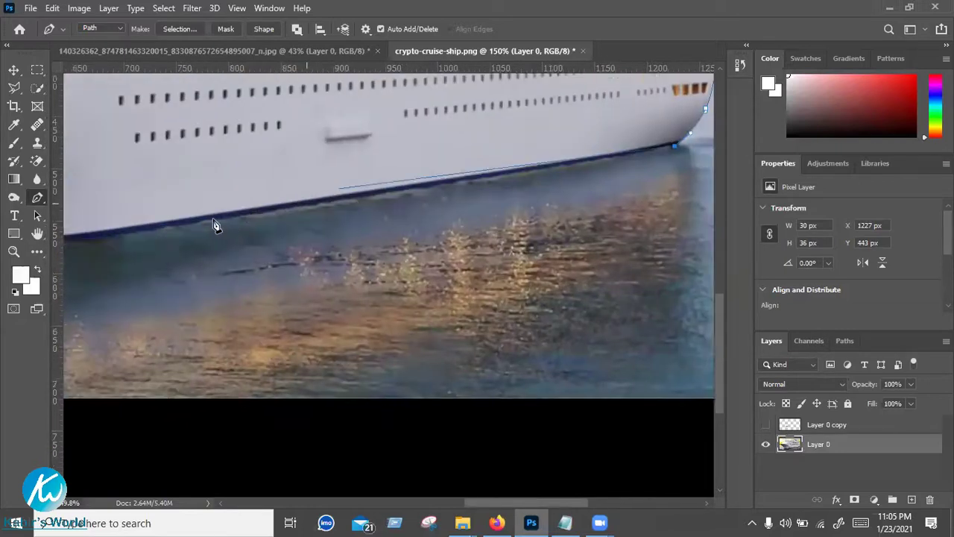
pyautogui.click(152, 229)
pyautogui.moveTo(162, 235); pyautogui.dragTo(653, 176)
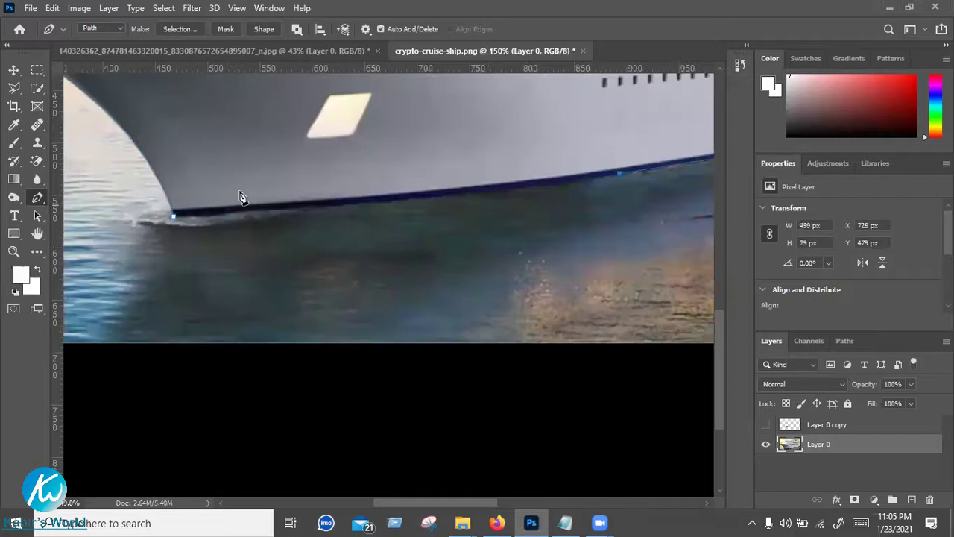
pyautogui.click(178, 216)
pyautogui.moveTo(322, 207); pyautogui.dragTo(341, 206)
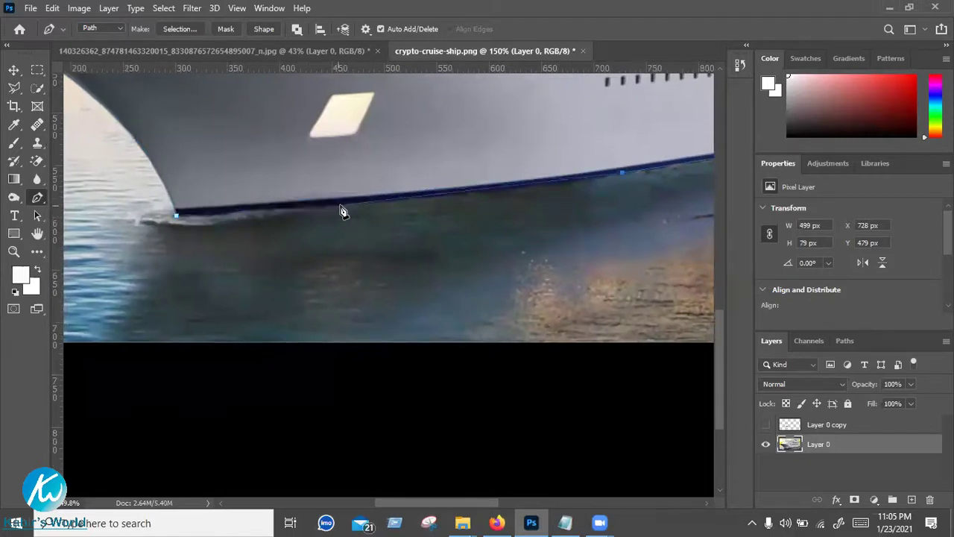
pyautogui.click(231, 215)
pyautogui.keyDown('alt'); pyautogui.click(341, 205); pyautogui.keyUp('alt')
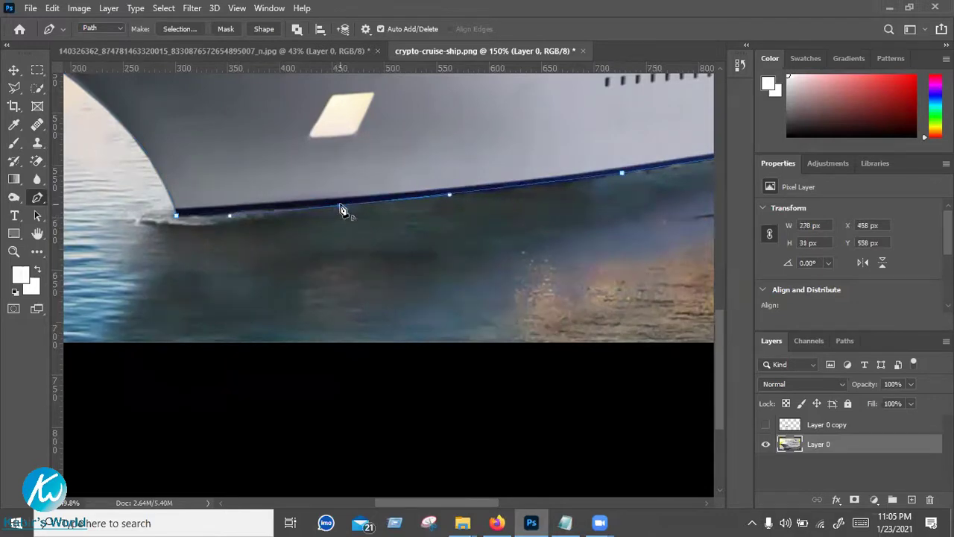
pyautogui.click(176, 216)
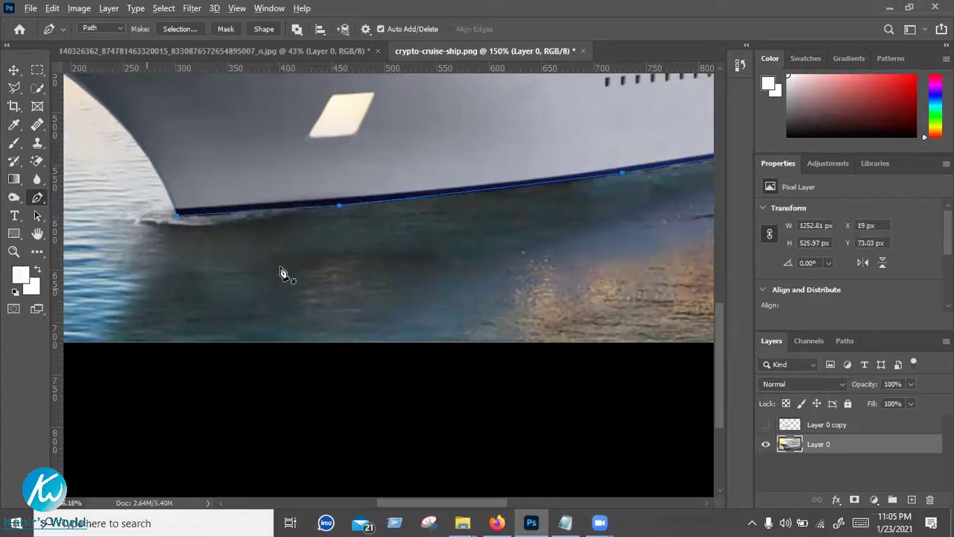
# Convert the closed ship path into a selection and copy the selected ship onto a new layer
pyautogui.hotkey('ctrl', '0')
pyautogui.scroll(2, 435, 268)
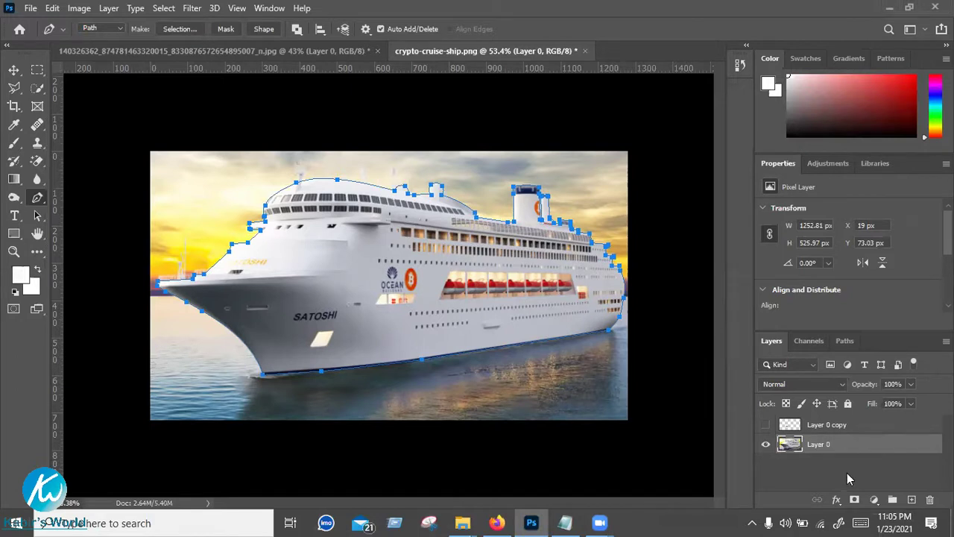
pyautogui.hotkey('ctrl', 'Return')
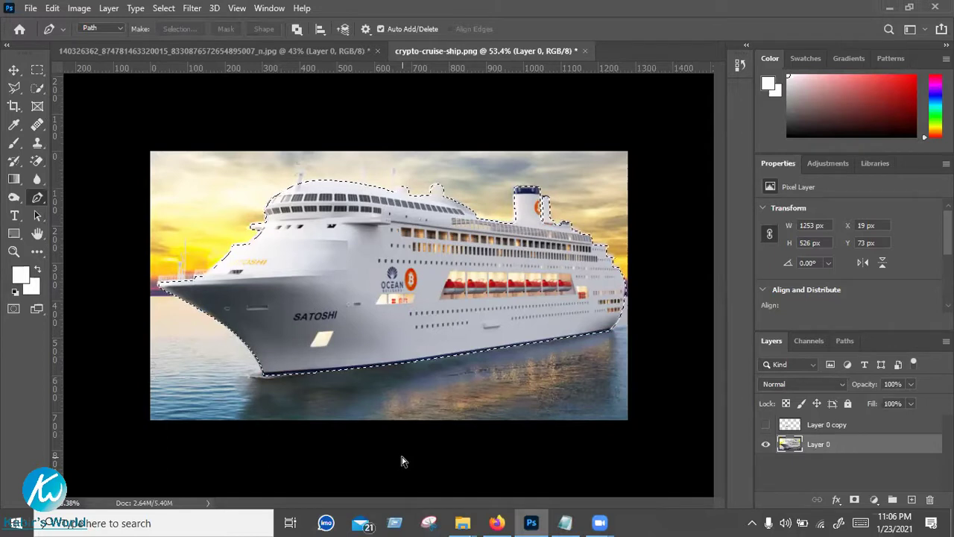
pyautogui.hotkey('ctrl', 'j')
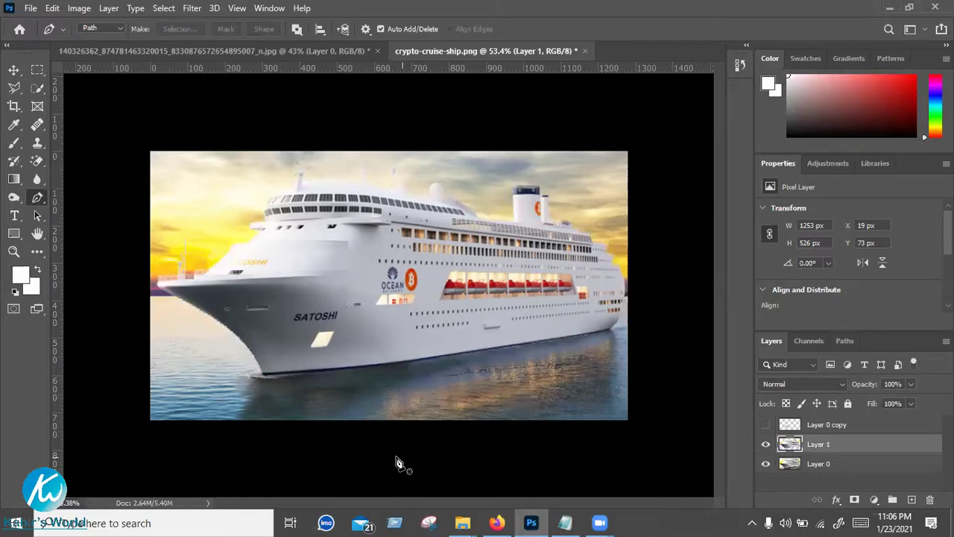
# Hide the original Layer 0 and select the cut-out ship on Layer 1 with the Move tool
pyautogui.click(765, 465)
pyautogui.press('v')
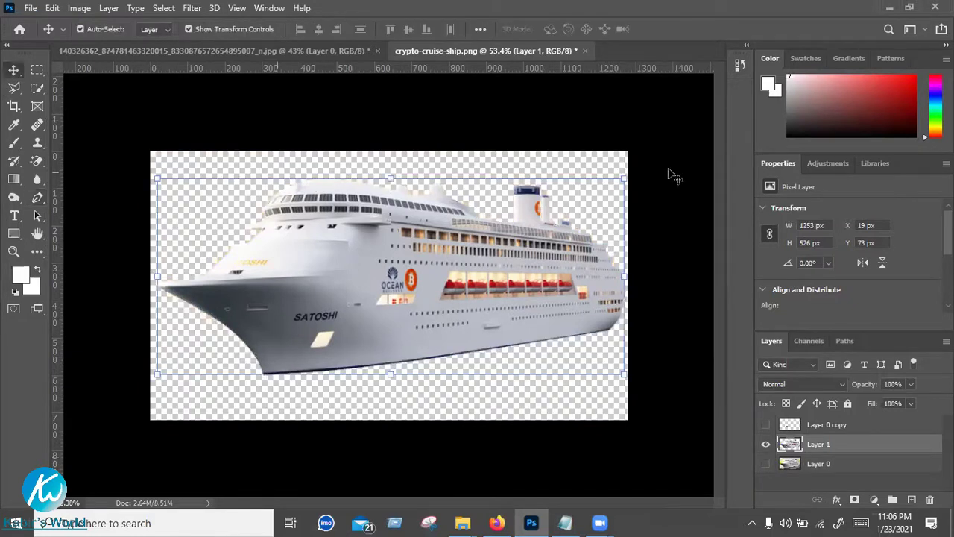
pyautogui.click(336, 264)
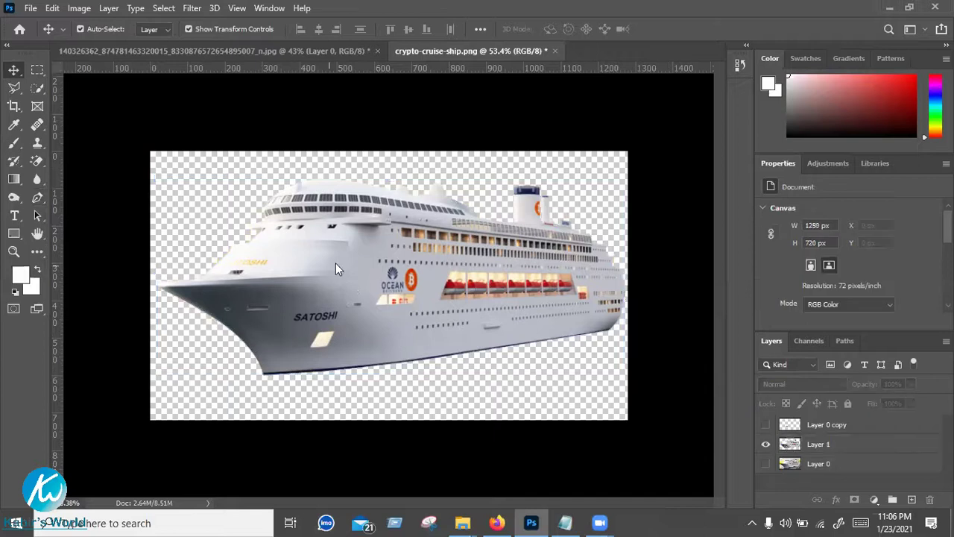
pyautogui.press('super')
pyautogui.press('super')
pyautogui.scroll(-3, 412, 286)
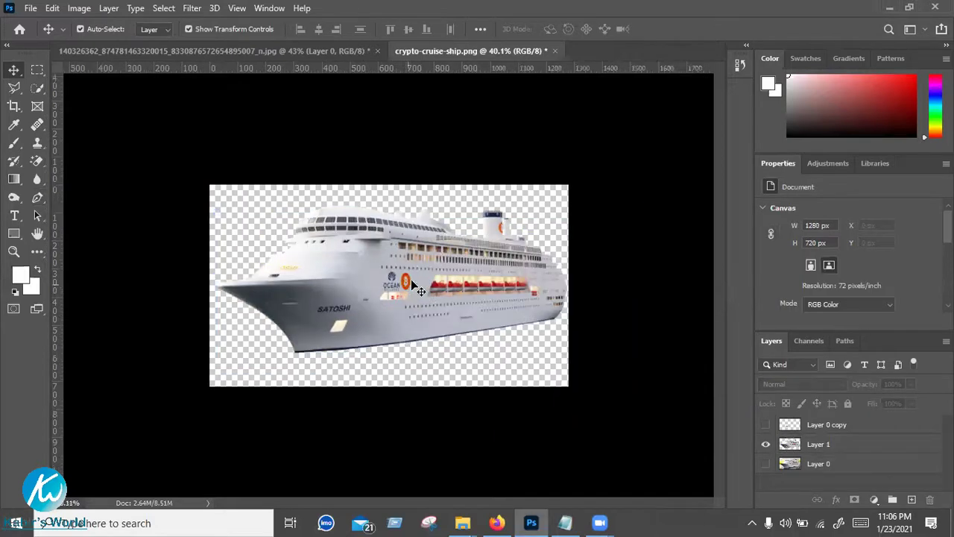
pyautogui.scroll(-1, 412, 286)
pyautogui.click(422, 255)
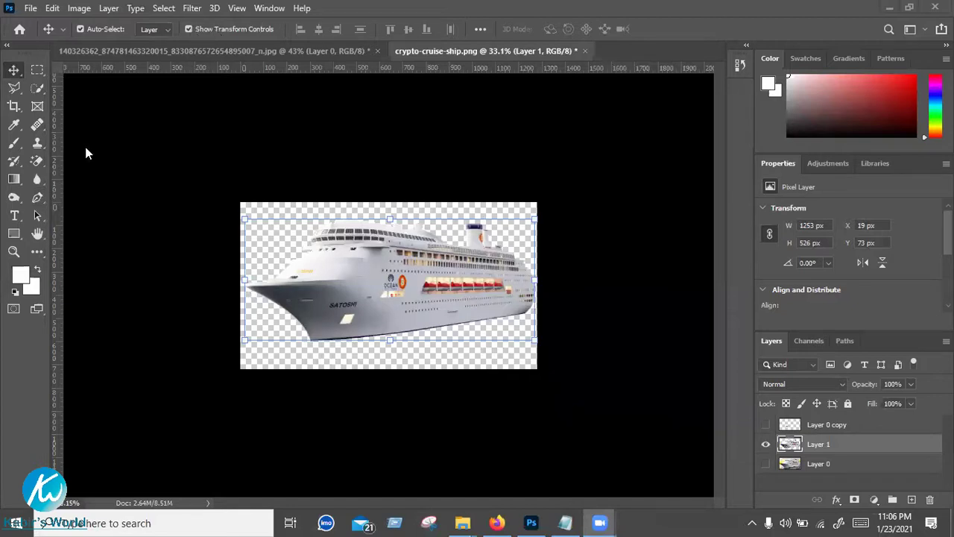
# Turn the Move tool's transform controls off and back on for the ship layer
pyautogui.click(189, 29)
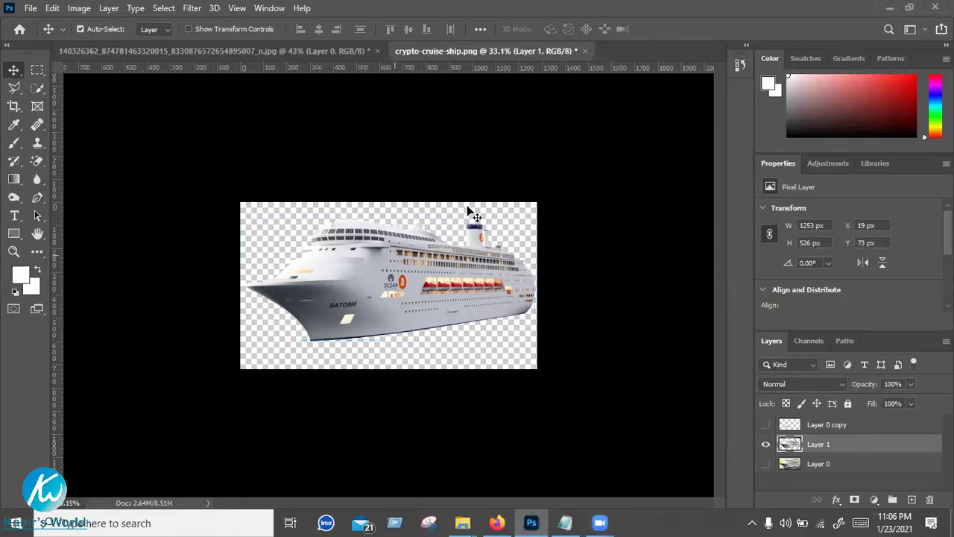
pyautogui.click(202, 30)
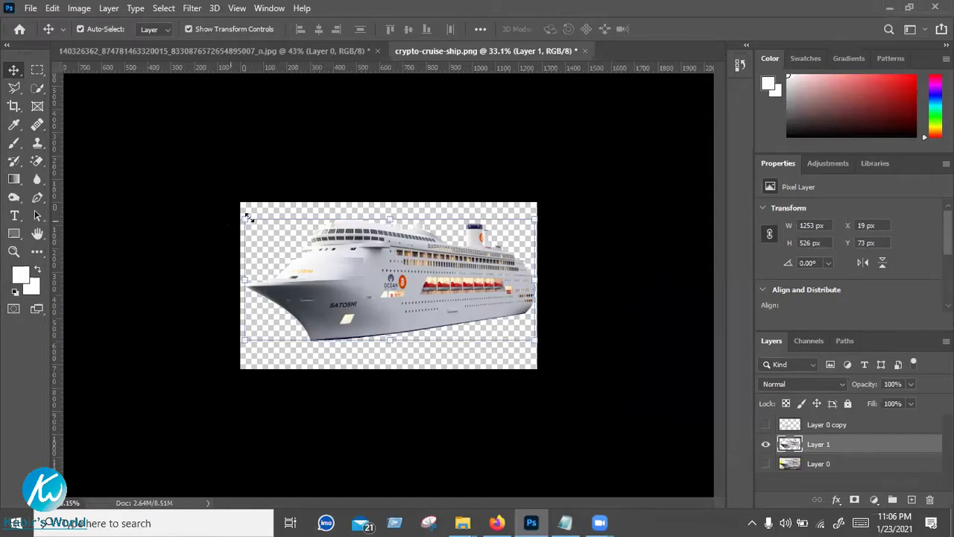
# Convert the cut-out ship on Layer 1 to a smart object at its original size, cancelling any pending scaling
pyautogui.moveTo(245, 217); pyautogui.dragTo(356, 281)
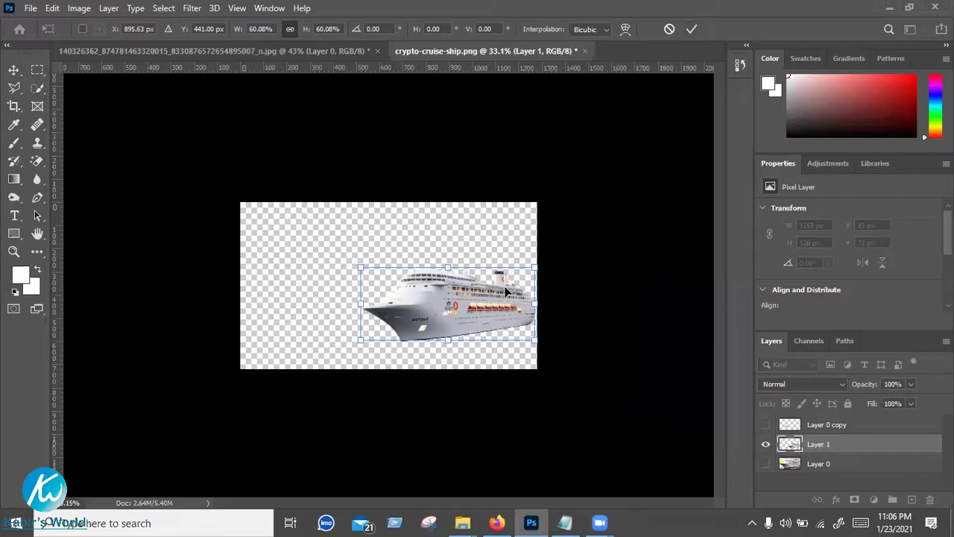
pyautogui.click(670, 29)
pyautogui.rightClick(833, 449)
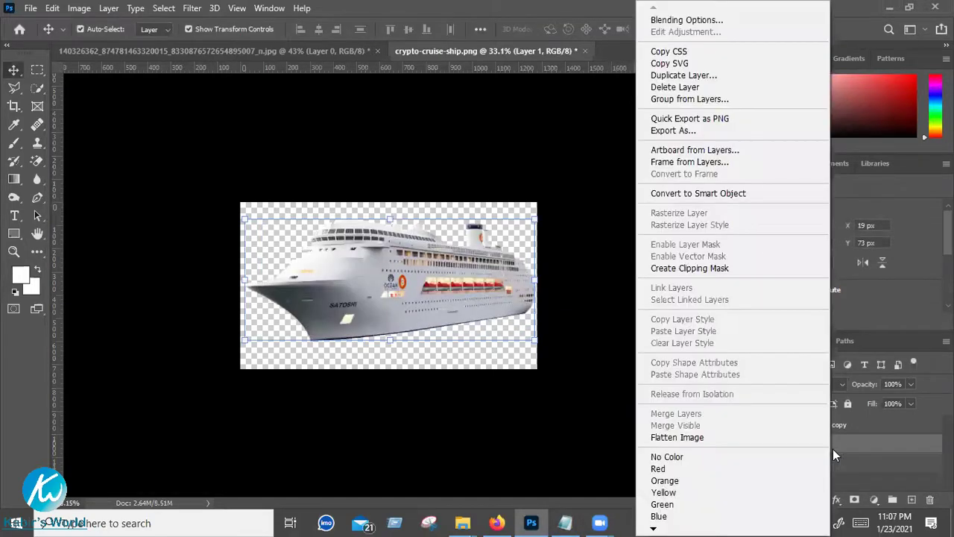
pyautogui.click(680, 195)
# Scale the ship smart object down to about 66% around its center, keeping it in the middle of the canvas
pyautogui.moveTo(243, 222); pyautogui.dragTo(417, 293)
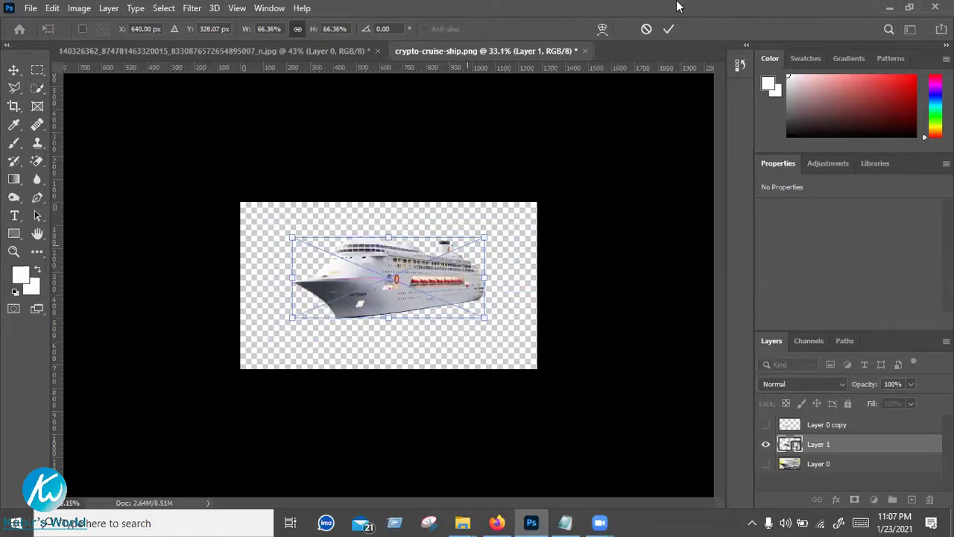
pyautogui.click(668, 29)
pyautogui.moveTo(437, 272); pyautogui.dragTo(437, 272)
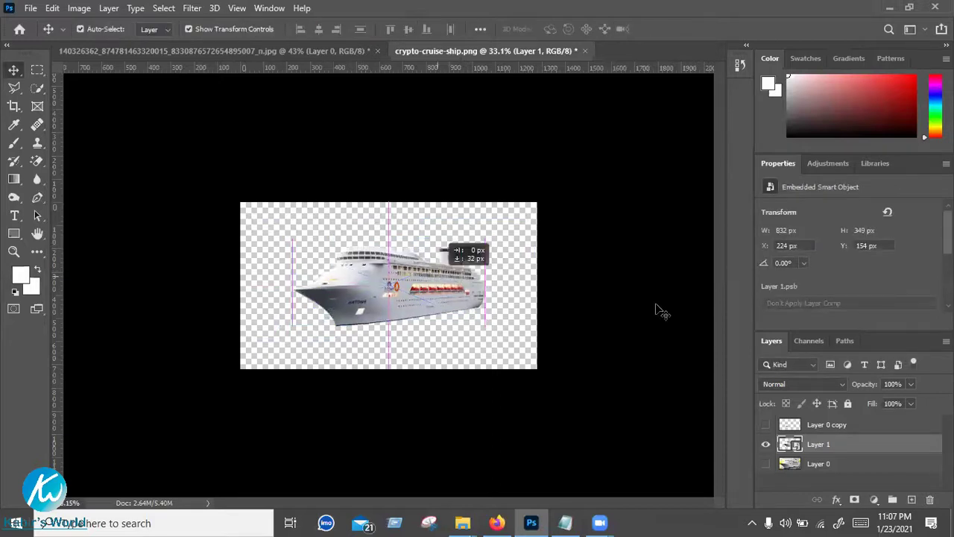
# Add a new empty layer directly above Layer 0, beneath the ship layer
pyautogui.click(877, 470)
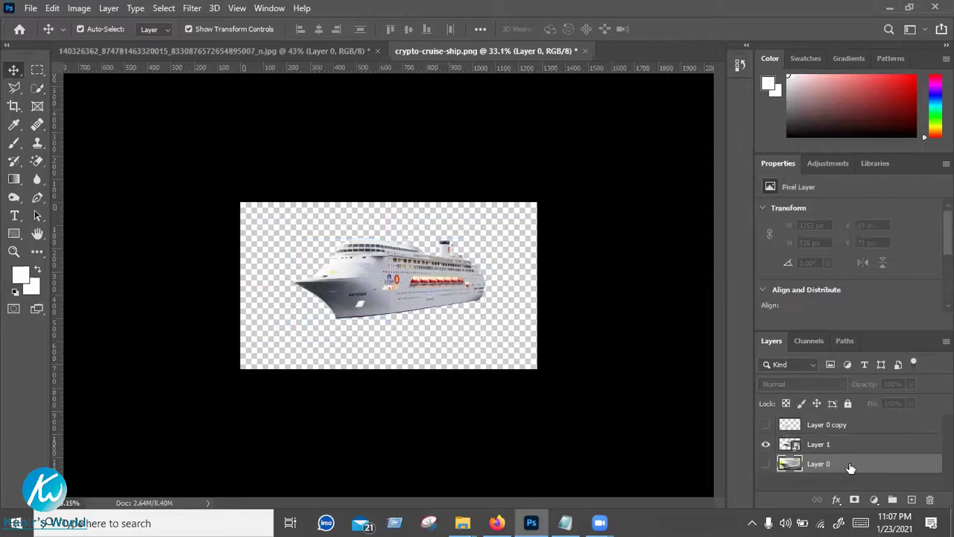
pyautogui.click(855, 450)
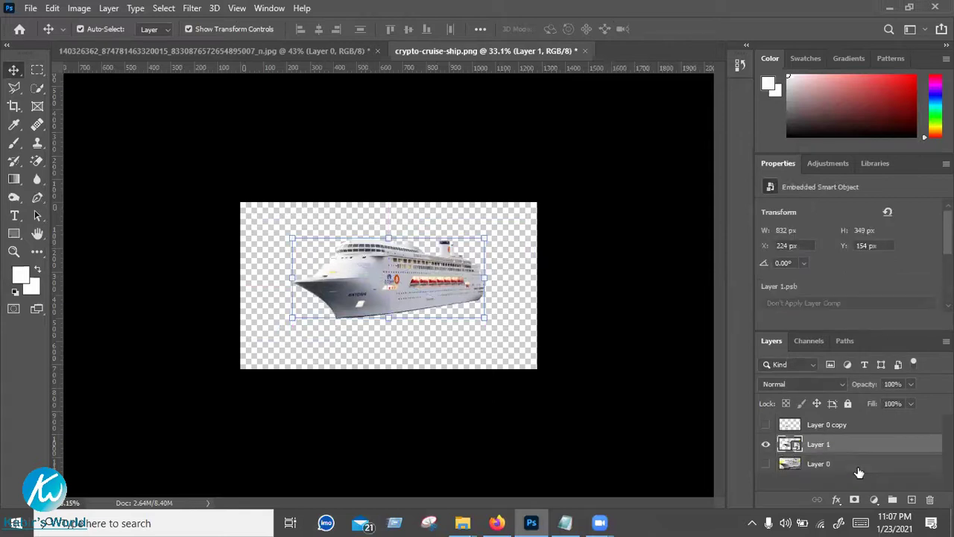
pyautogui.click(860, 470)
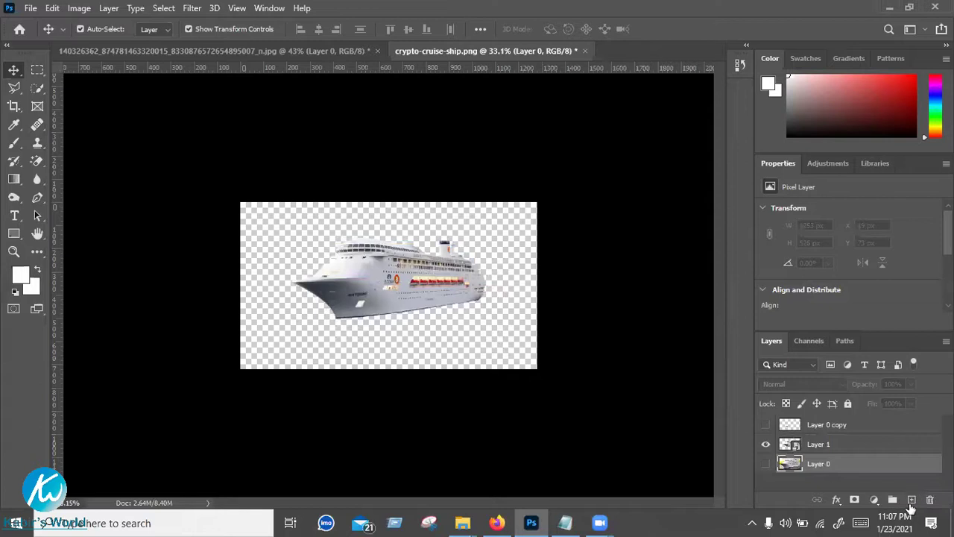
pyautogui.click(911, 501)
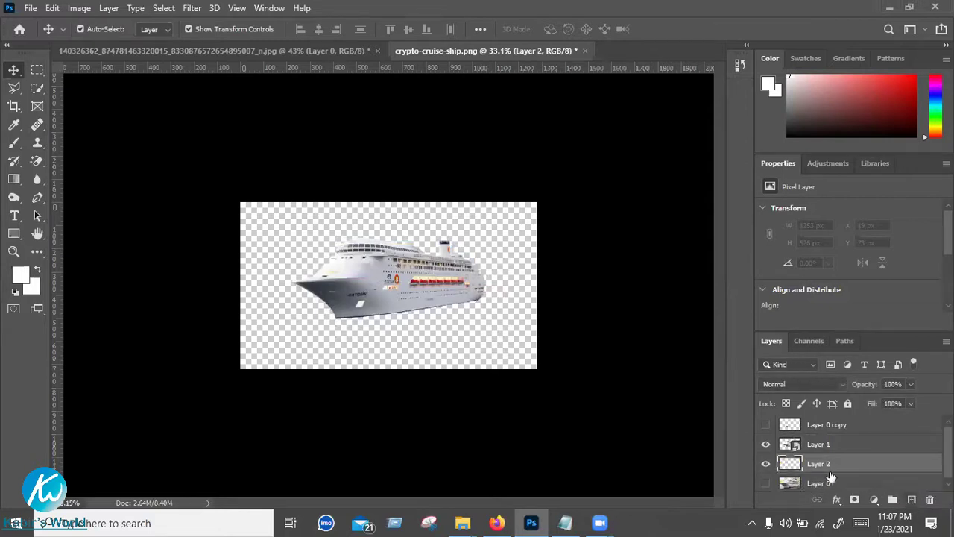
pyautogui.click(874, 500)
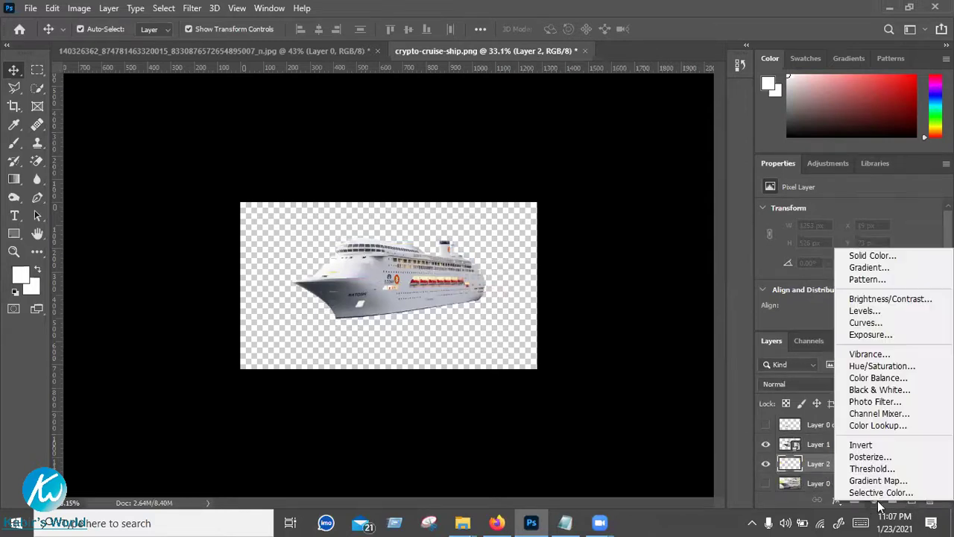
pyautogui.click(868, 255)
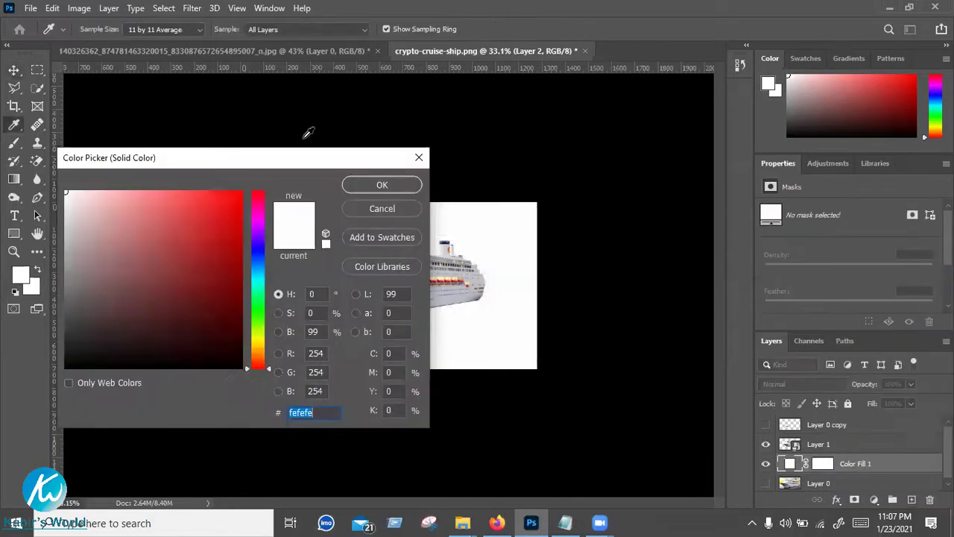
pyautogui.moveTo(279, 159); pyautogui.dragTo(778, 138)
pyautogui.moveTo(653, 236)
pyautogui.mouseDown()
pyautogui.moveTo(619, 237)
pyautogui.moveTo(675, 221)
pyautogui.moveTo(696, 185)
pyautogui.moveTo(639, 193)
pyautogui.moveTo(611, 232)
pyautogui.mouseUp()
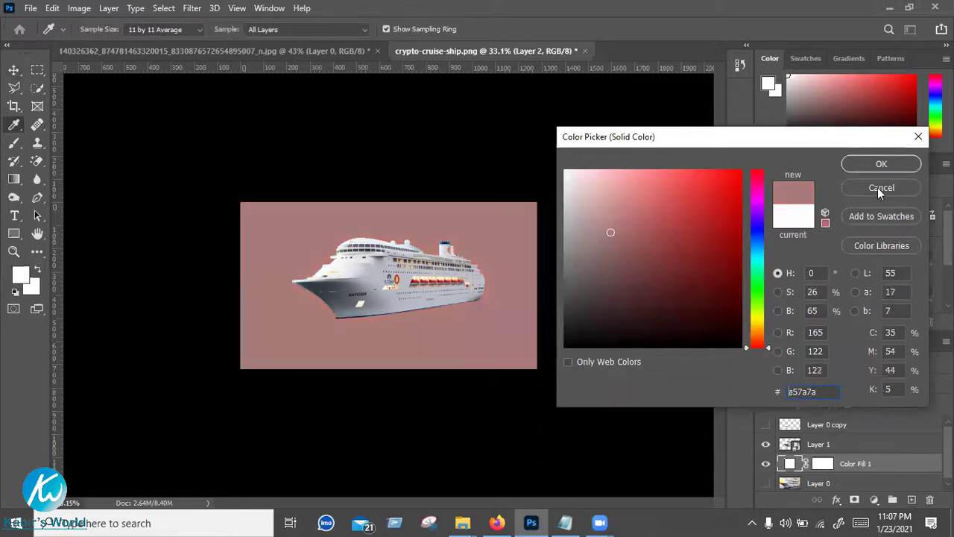
pyautogui.press('Escape')
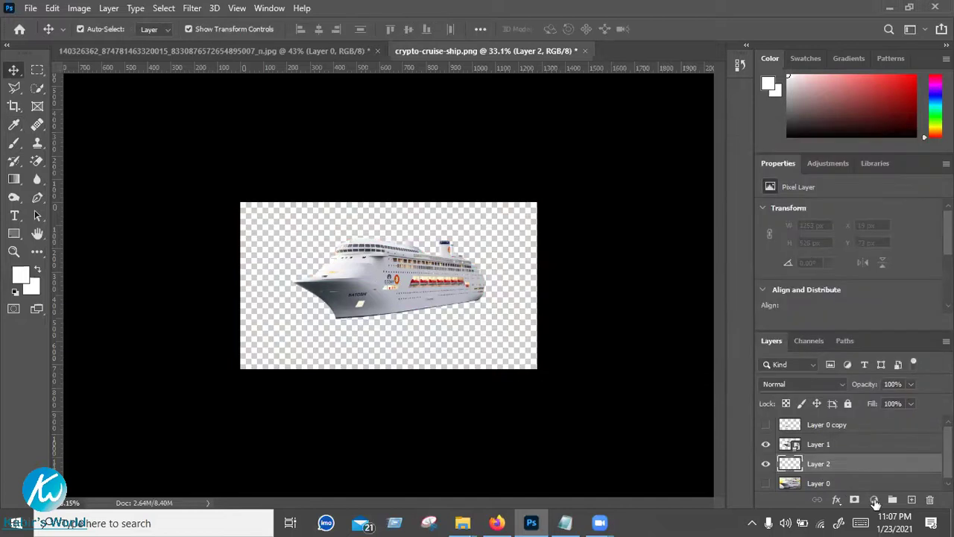
# Create a linear gradient fill layer beneath the ship, open its gradient for editing, and browse the preset groups
pyautogui.click(874, 500)
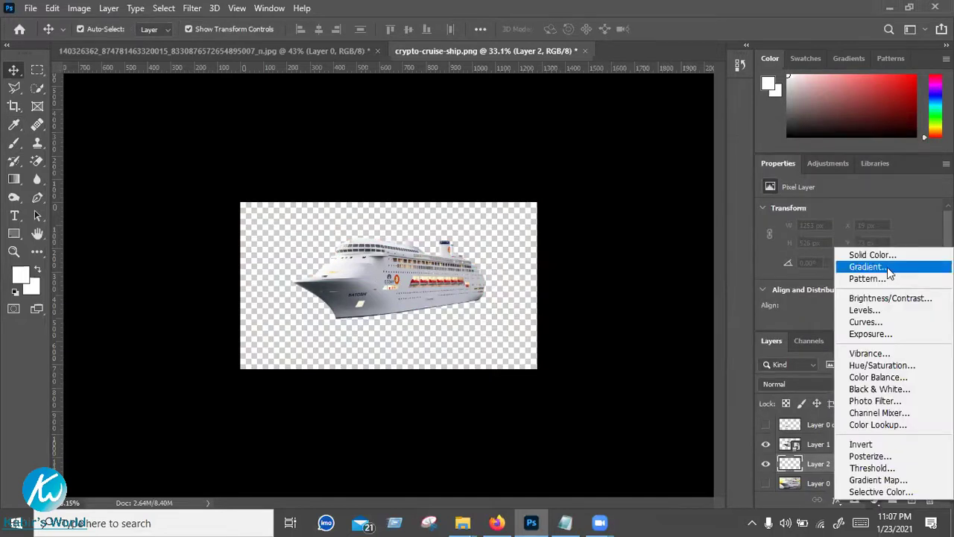
pyautogui.click(888, 272)
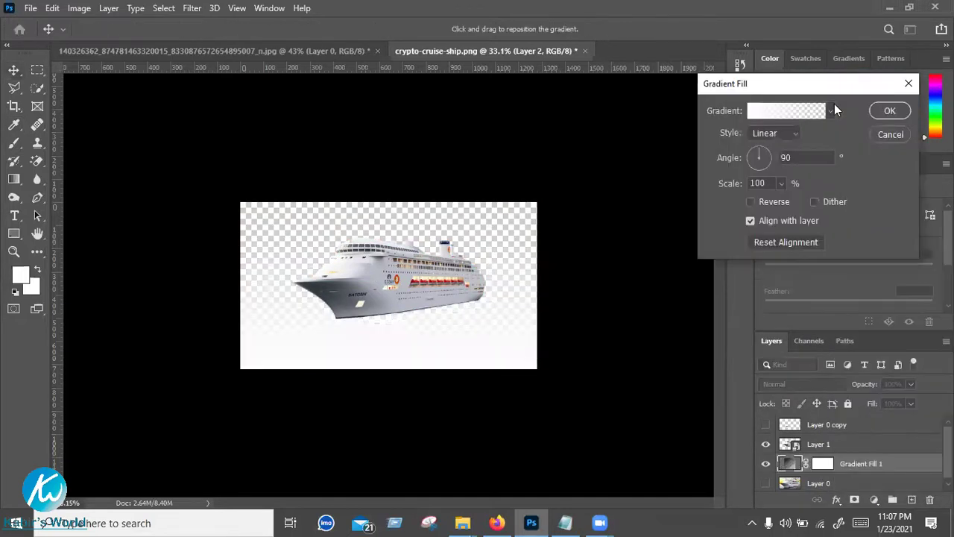
pyautogui.moveTo(829, 82); pyautogui.dragTo(688, 157)
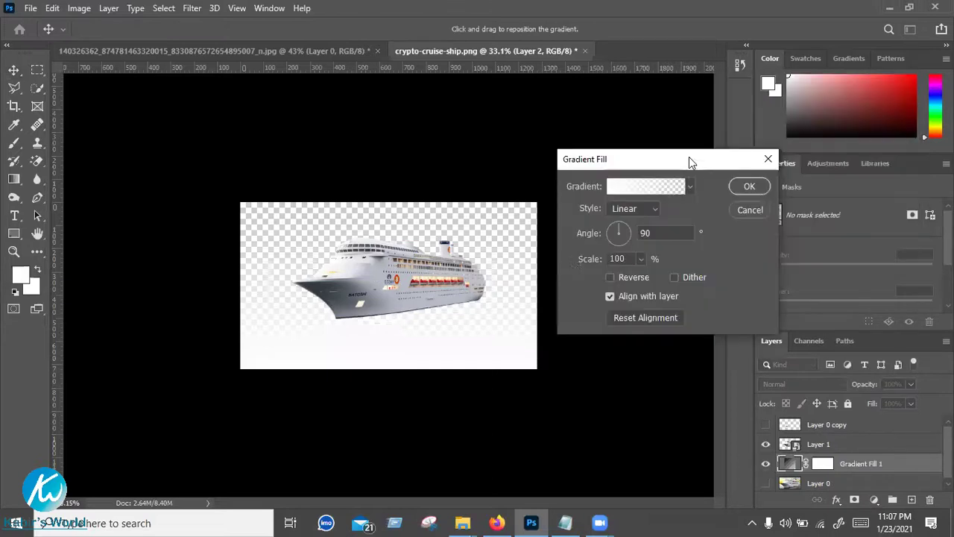
pyautogui.click(646, 186)
pyautogui.scroll(-2, 685, 216)
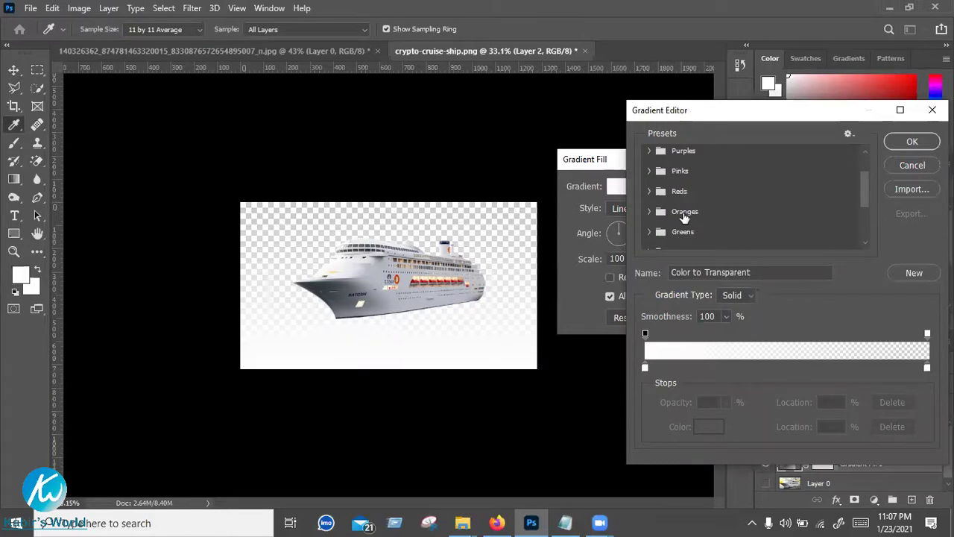
pyautogui.scroll(-3, 684, 216)
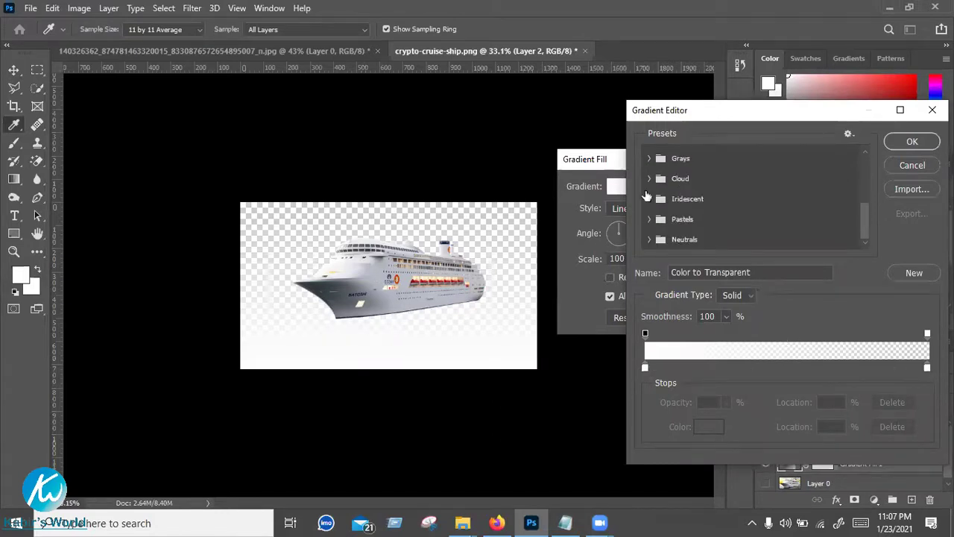
# Set the gradient's starting color stop at 0% to red ff4646
pyautogui.click(646, 368)
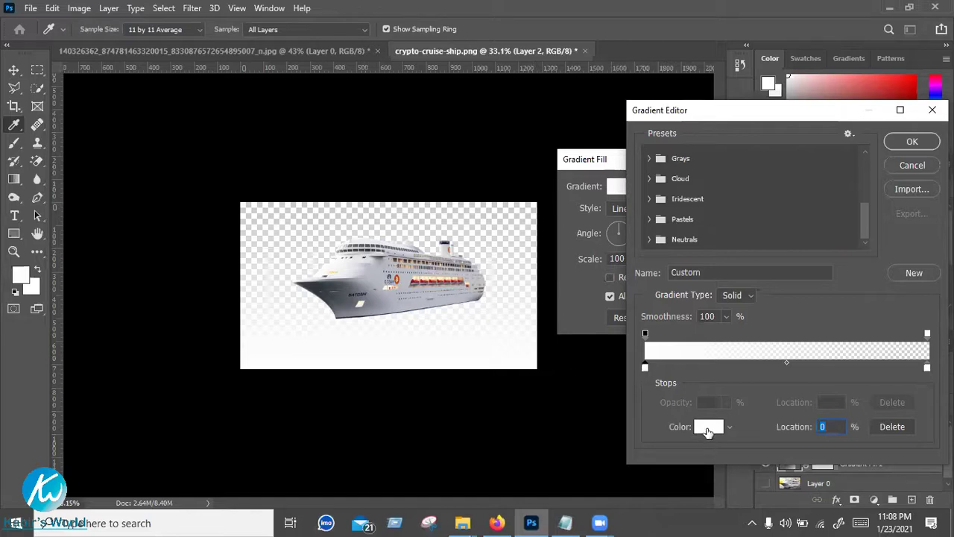
pyautogui.click(708, 428)
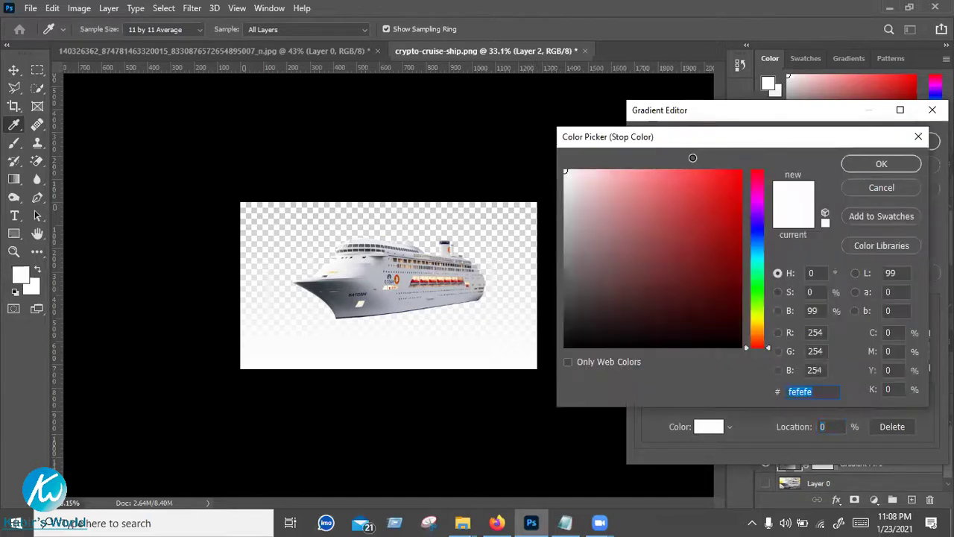
pyautogui.click(693, 170)
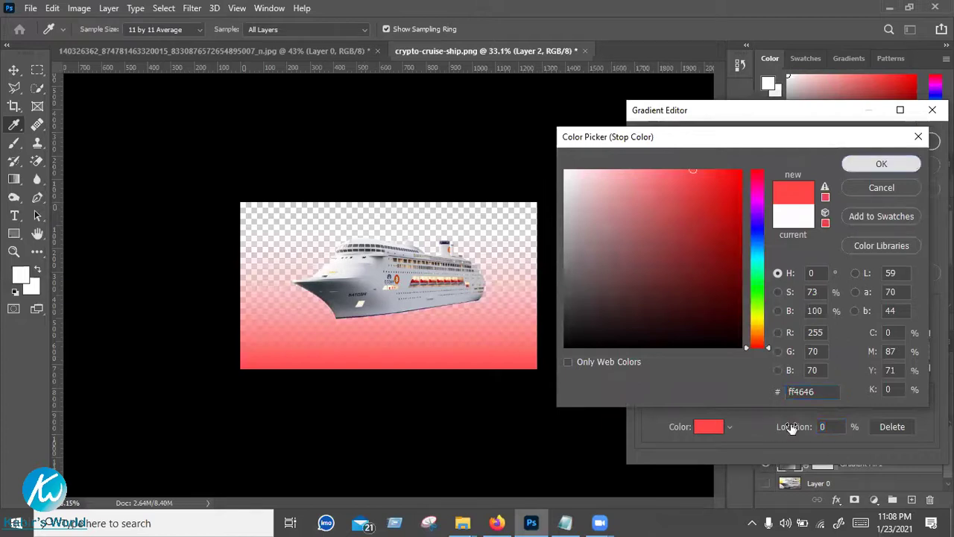
pyautogui.press('Return')
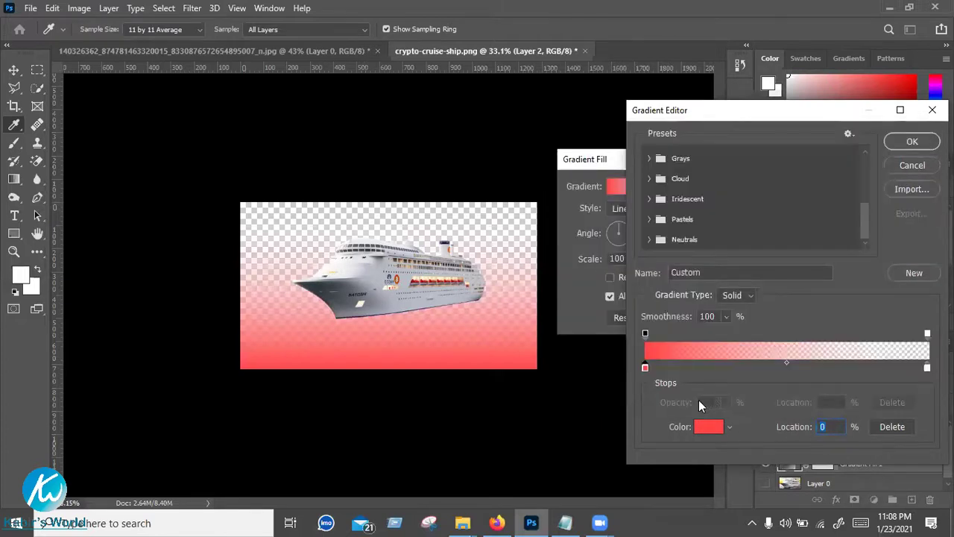
pyautogui.click(645, 335)
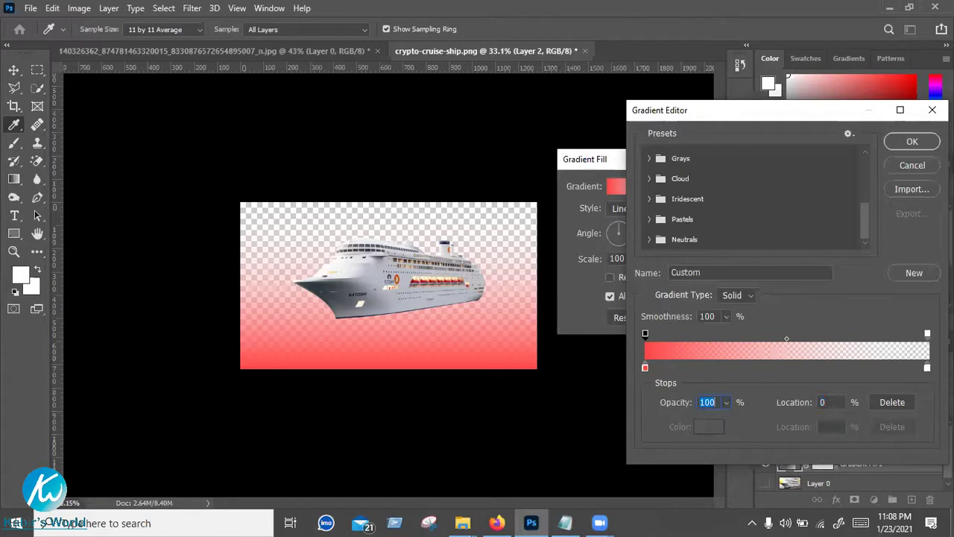
# Set the gradient's ending color stop at 100% to yellow fff047
pyautogui.click(927, 367)
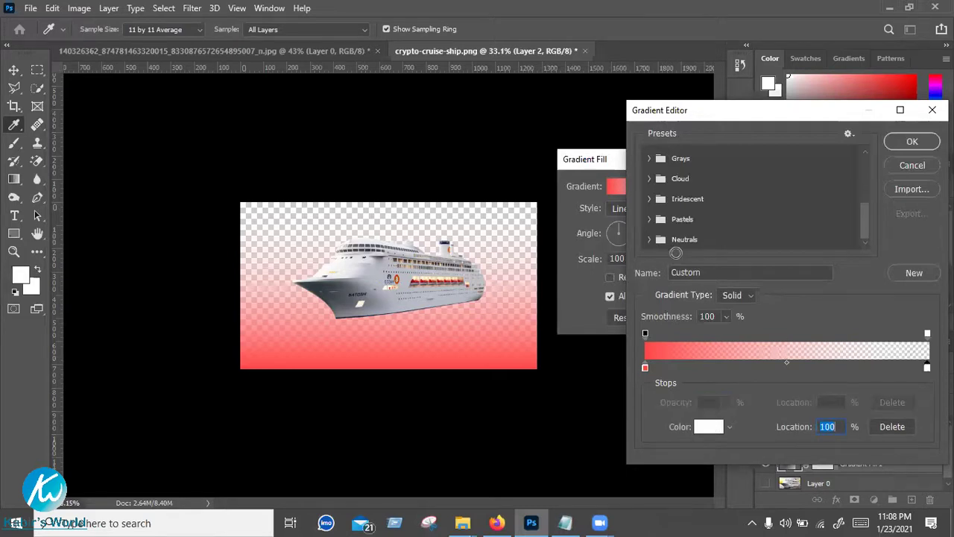
pyautogui.click(712, 427)
pyautogui.moveTo(756, 319); pyautogui.dragTo(758, 315)
pyautogui.click(692, 170)
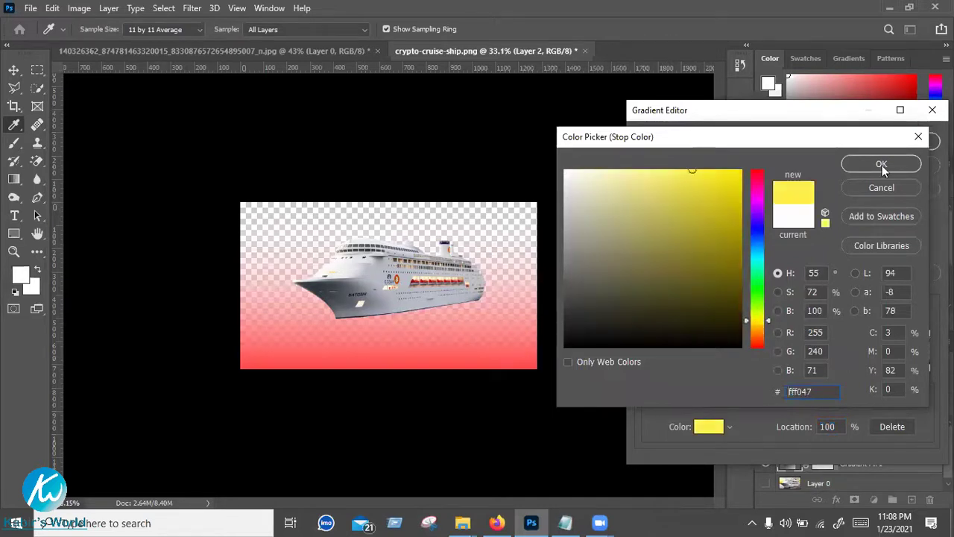
pyautogui.click(882, 165)
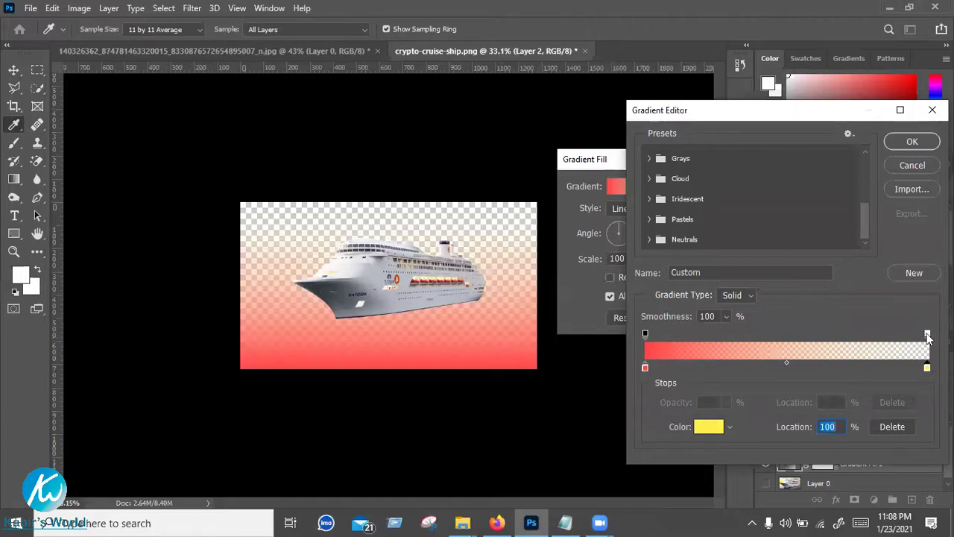
# Raise the opacity of the gradient's ending opacity stop to 100%
pyautogui.click(928, 335)
pyautogui.click(722, 404)
pyautogui.moveTo(727, 418); pyautogui.dragTo(799, 410)
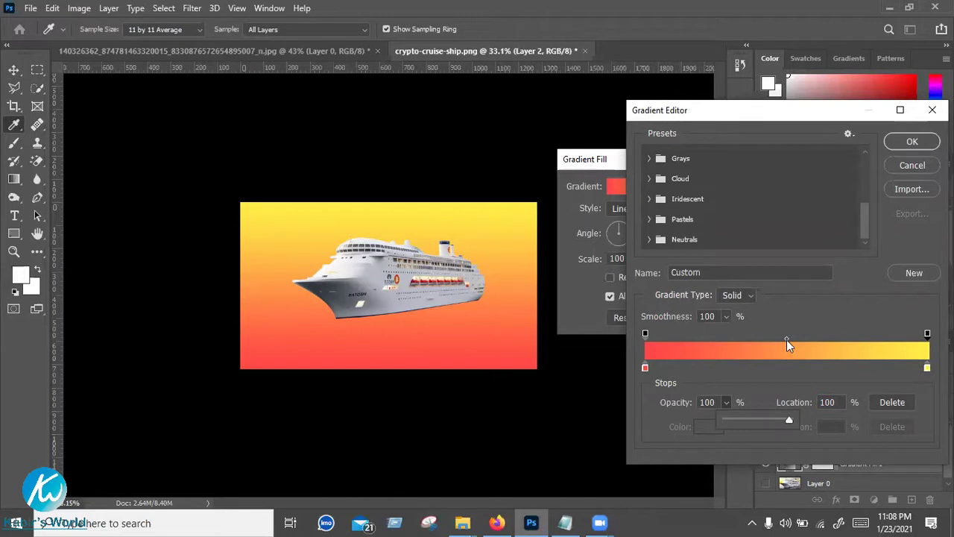
# Try an extra opacity stop at 56% and an extra red color stop at 54%, removing each one
pyautogui.moveTo(788, 337)
pyautogui.mouseDown()
pyautogui.moveTo(867, 337)
pyautogui.moveTo(803, 335)
pyautogui.mouseUp()
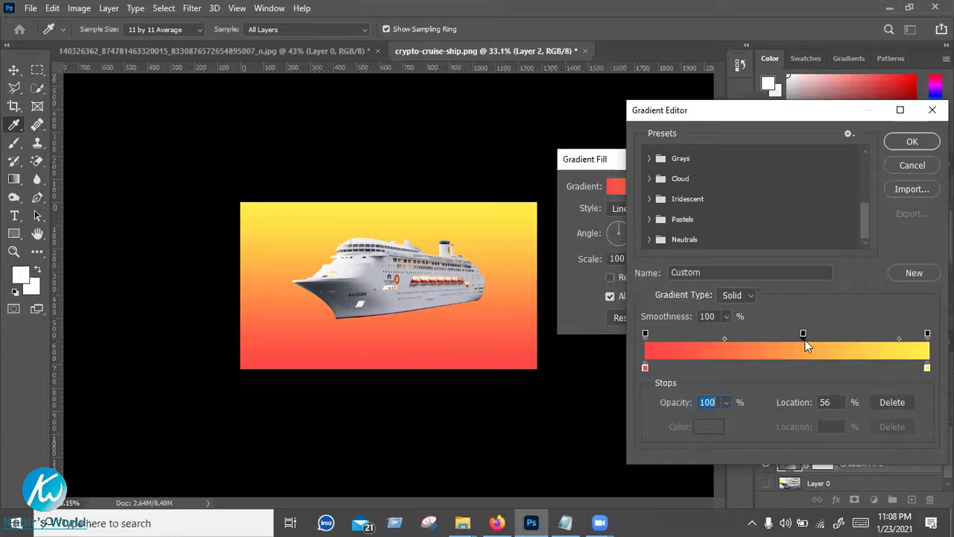
pyautogui.press('Delete')
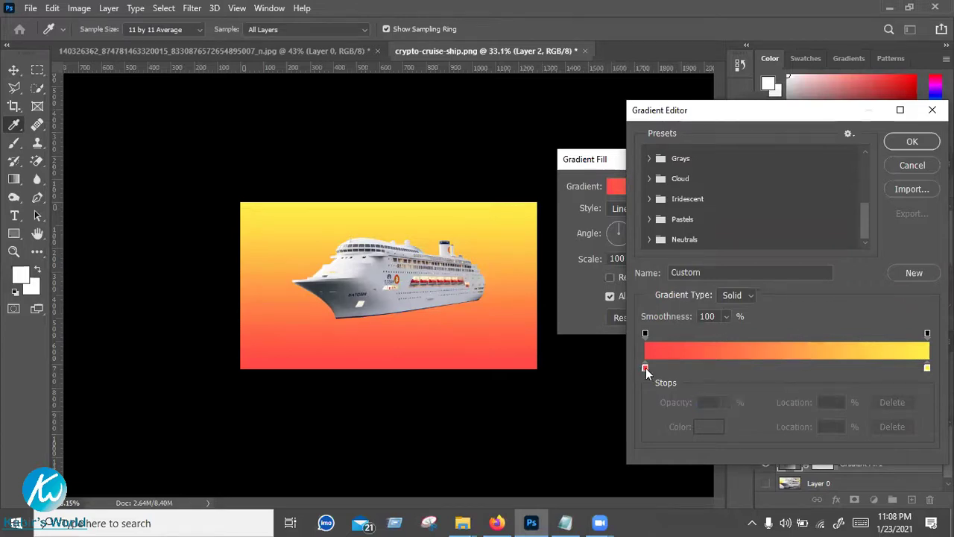
pyautogui.click(645, 367)
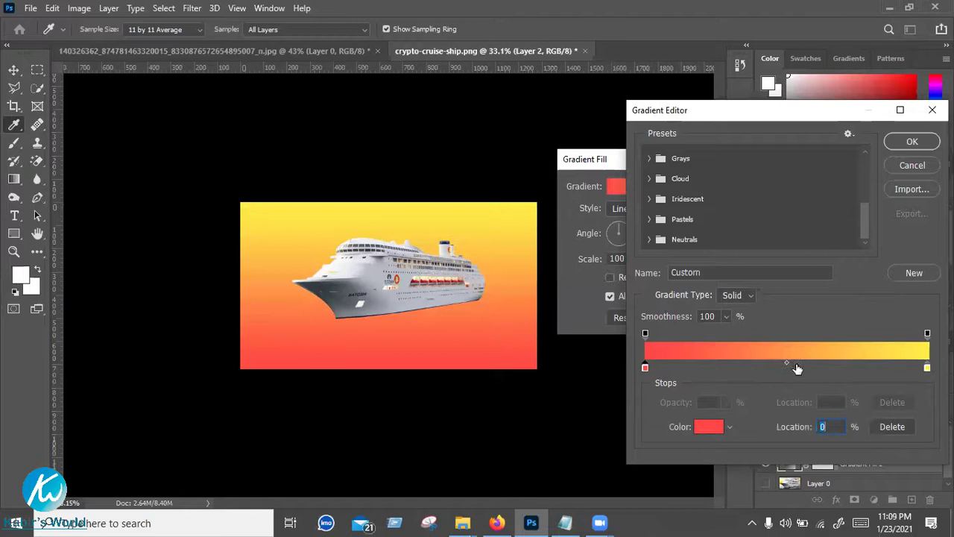
pyautogui.click(797, 369)
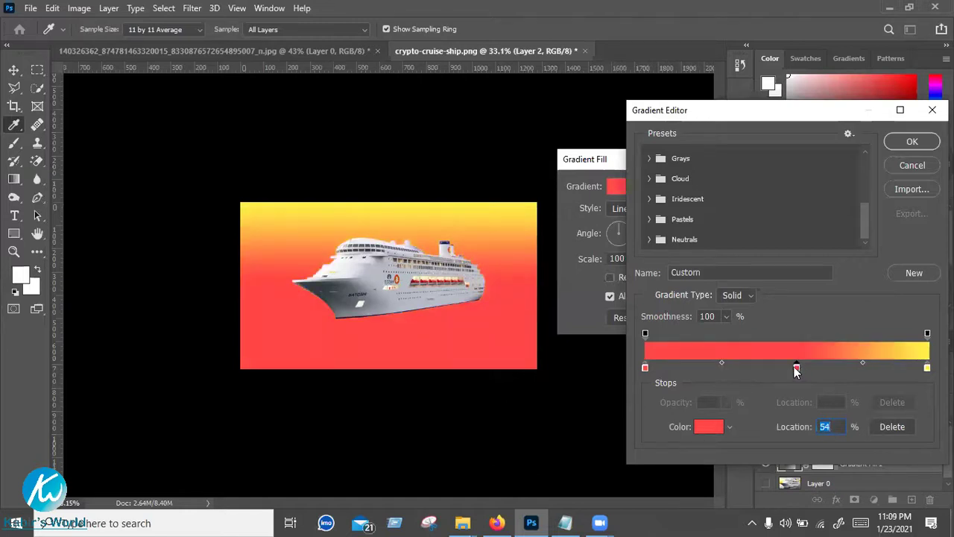
pyautogui.press('Delete')
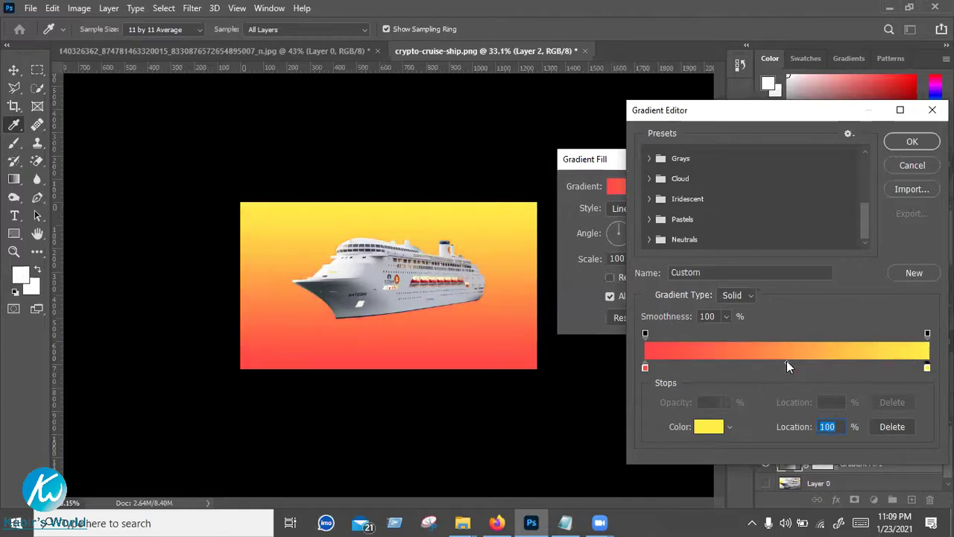
# Try the gradient with its color midpoint at 85% and the yellow stop at 34%, and return that stop to the end
pyautogui.moveTo(796, 361); pyautogui.dragTo(884, 361)
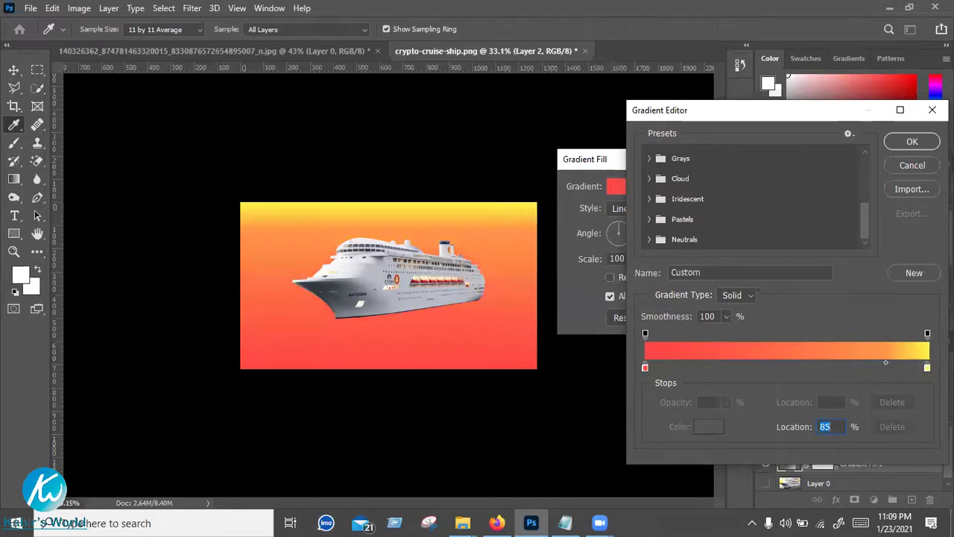
pyautogui.moveTo(927, 366); pyautogui.dragTo(844, 378)
pyautogui.moveTo(764, 369); pyautogui.dragTo(740, 368)
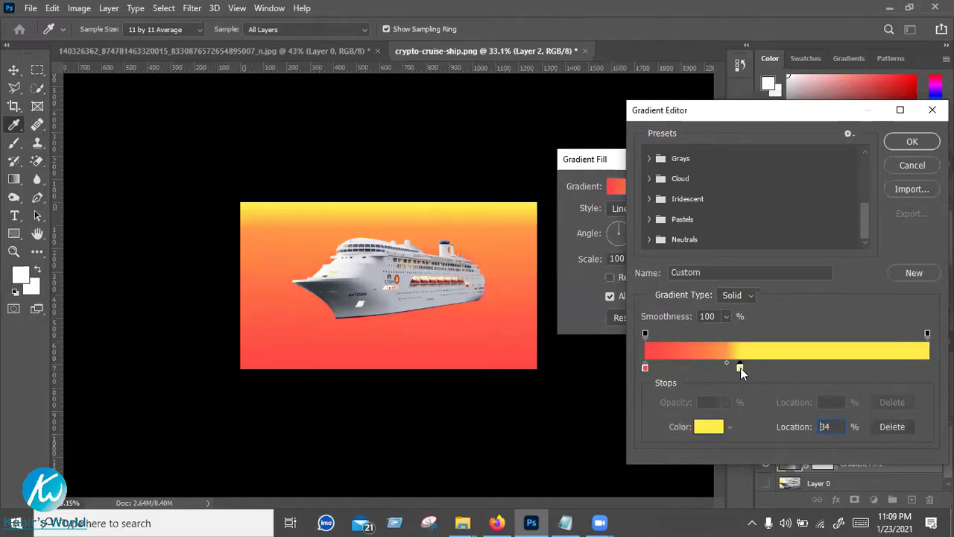
pyautogui.write('100')
# Shift the red color stop inward and back to 0%, and set the red-yellow color midpoint to 46%
pyautogui.moveTo(649, 369); pyautogui.dragTo(770, 362)
pyautogui.moveTo(689, 366); pyautogui.dragTo(645, 367)
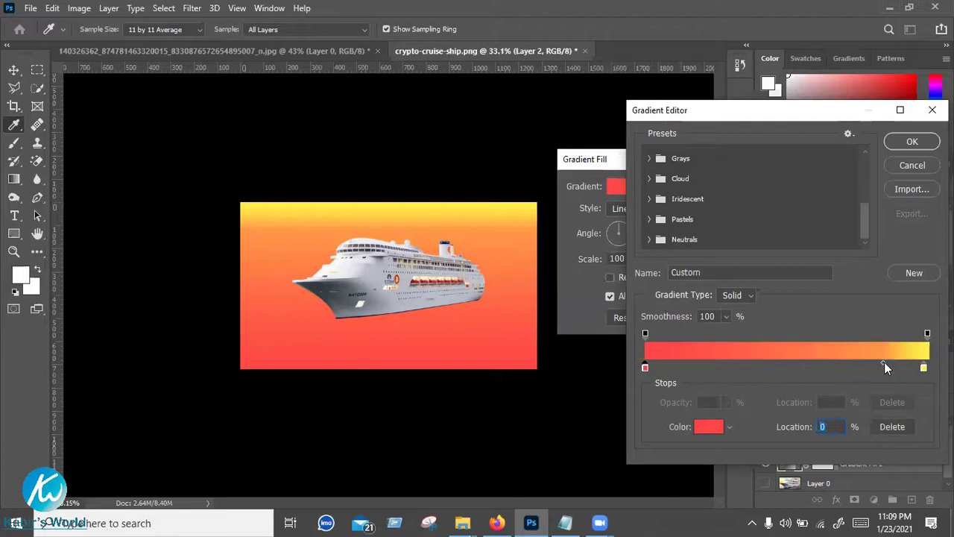
pyautogui.moveTo(883, 363); pyautogui.dragTo(776, 363)
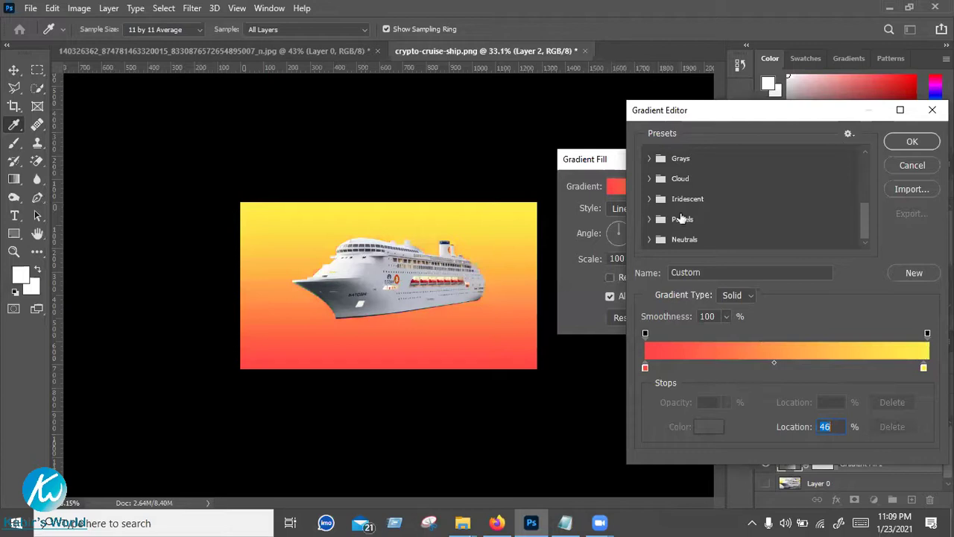
# Try several Blues presets on the gradient fill, including Blue_02, Blue_04, Blue_07 and Blue_25
pyautogui.scroll(3, 688, 175)
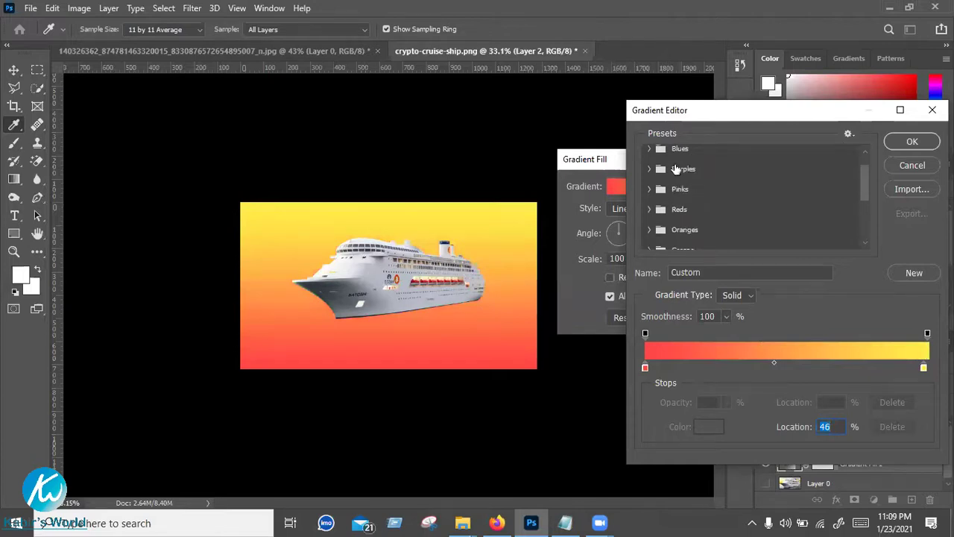
pyautogui.scroll(1, 675, 169)
pyautogui.click(648, 155)
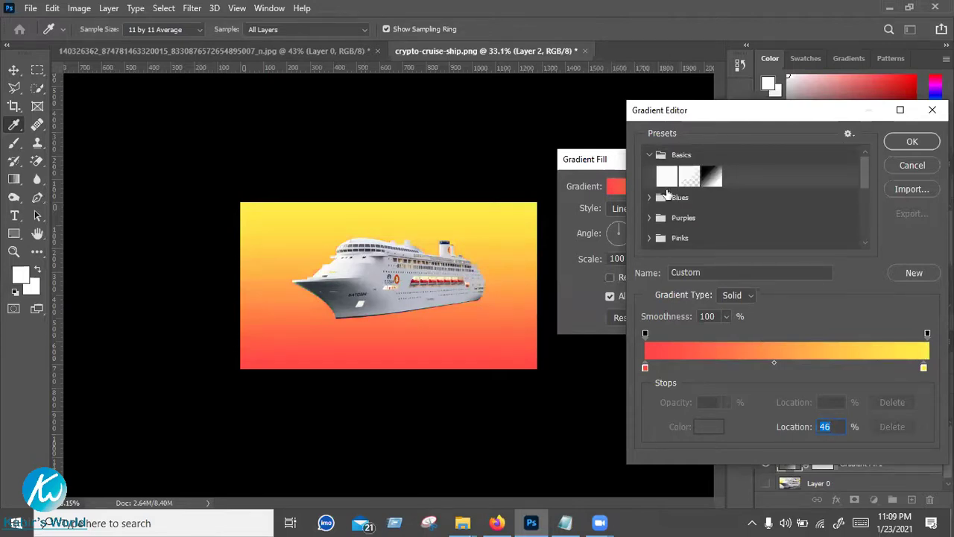
pyautogui.click(649, 155)
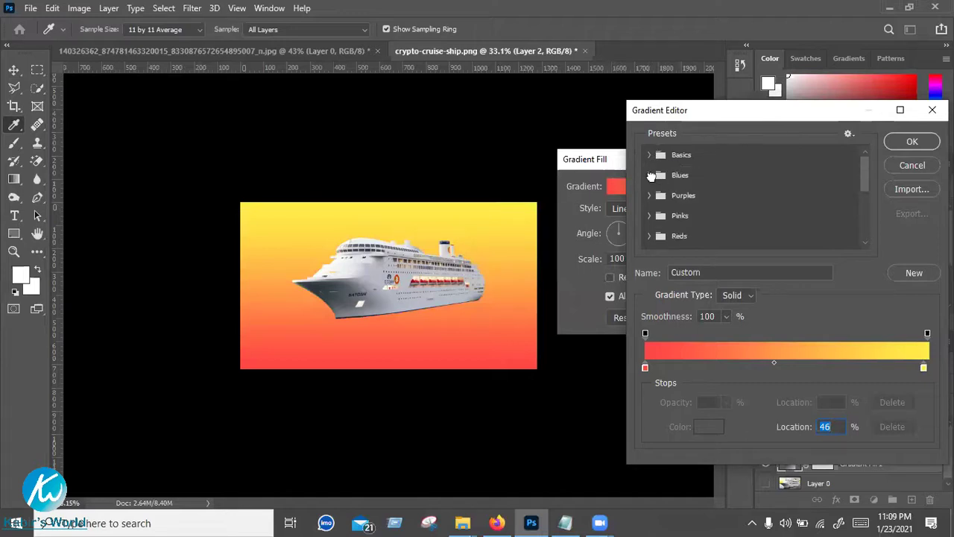
pyautogui.click(650, 175)
pyautogui.click(664, 200)
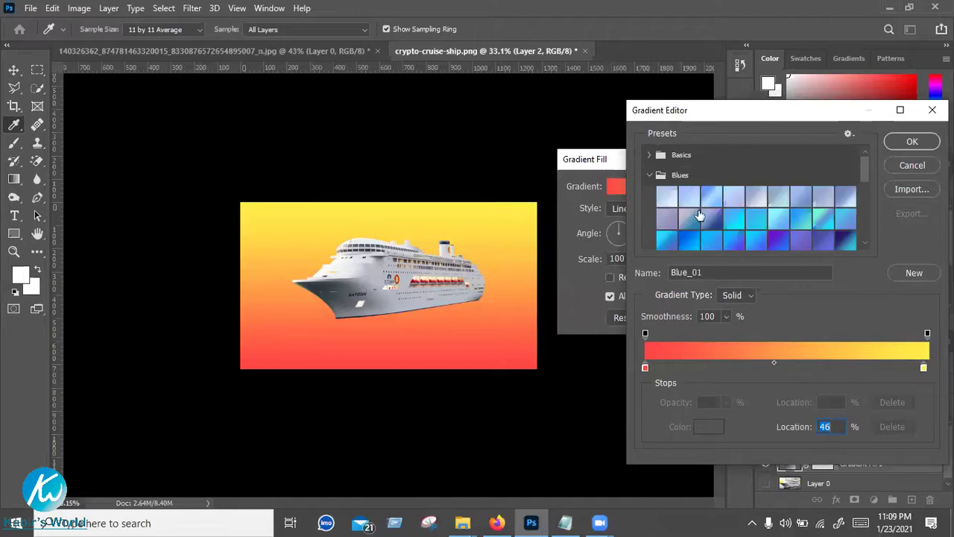
pyautogui.click(695, 197)
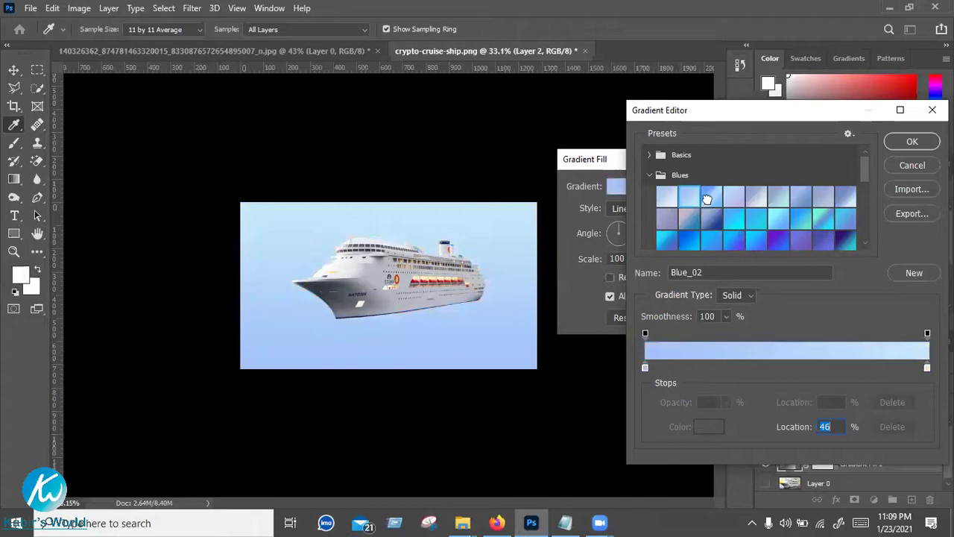
pyautogui.click(707, 199)
pyautogui.click(737, 199)
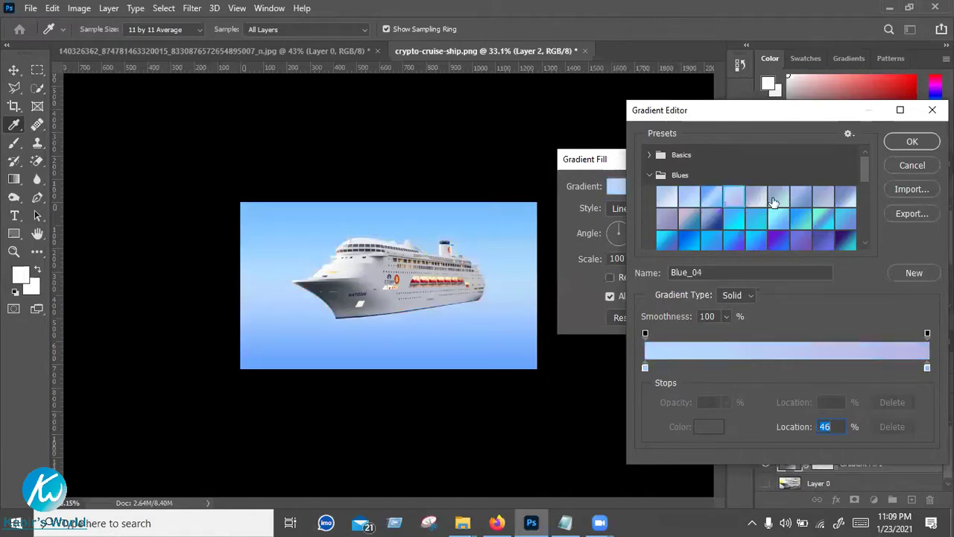
pyautogui.click(776, 203)
pyautogui.click(804, 204)
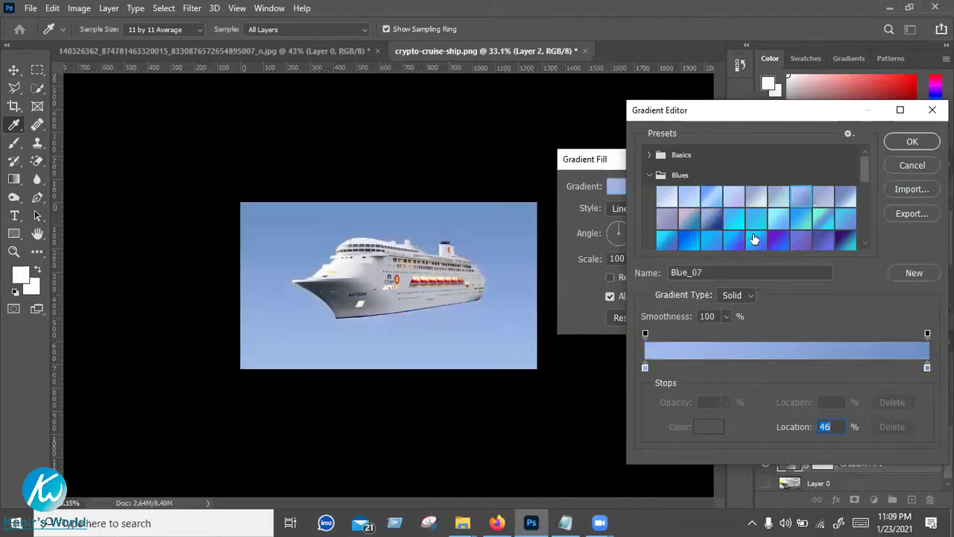
pyautogui.scroll(-1, 751, 227)
pyautogui.scroll(-1, 709, 201)
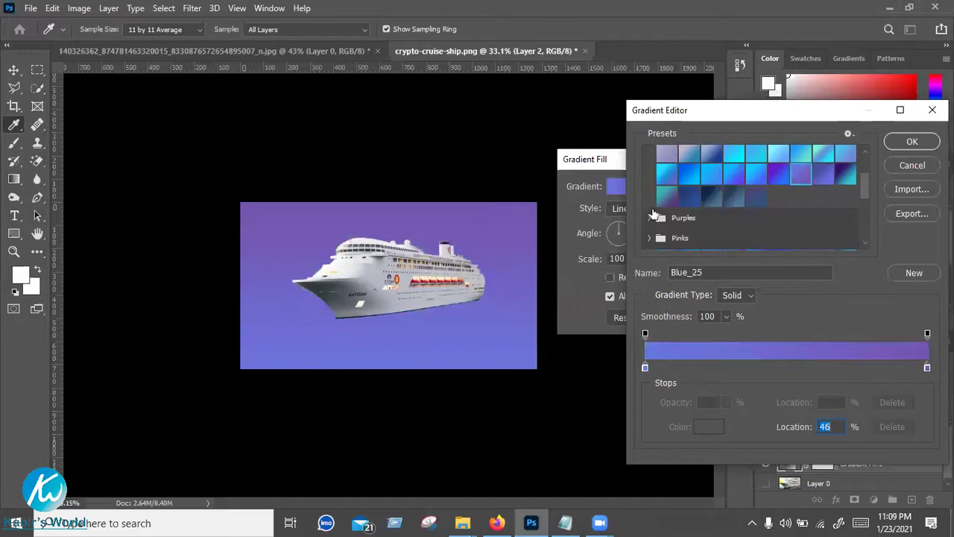
# Try the Blue_30 preset and the Purple_21 preset from the Purples group on the gradient fill
pyautogui.click(654, 217)
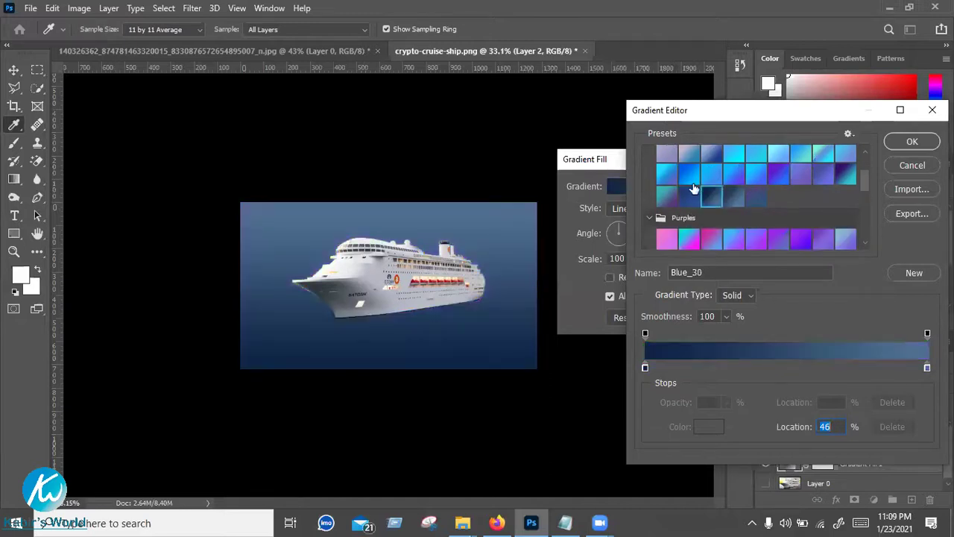
pyautogui.scroll(-1, 697, 198)
pyautogui.click(711, 236)
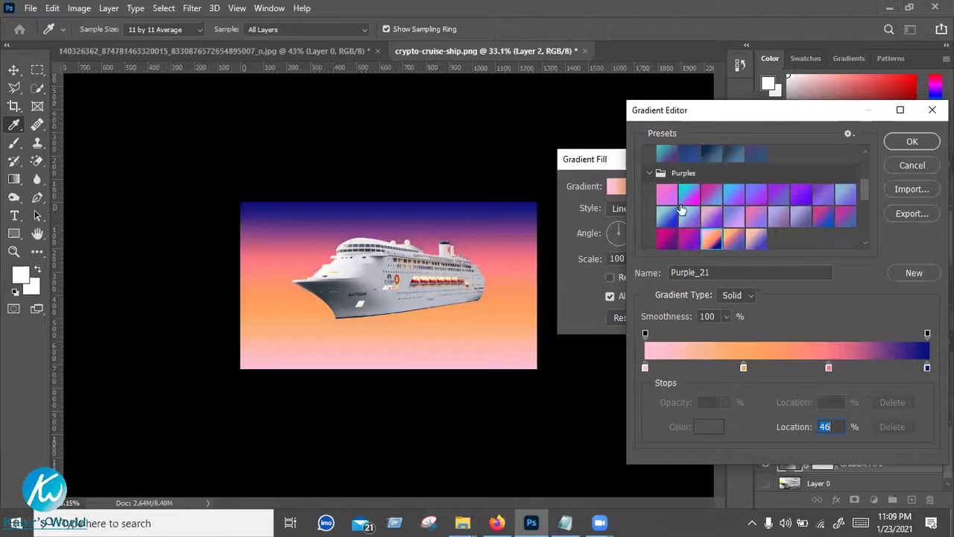
# Compare Pink_02 and Pink_05 from the Pinks presets, and apply Pink_04 to the gradient fill background
pyautogui.scroll(-1, 658, 209)
pyautogui.click(654, 205)
pyautogui.click(692, 223)
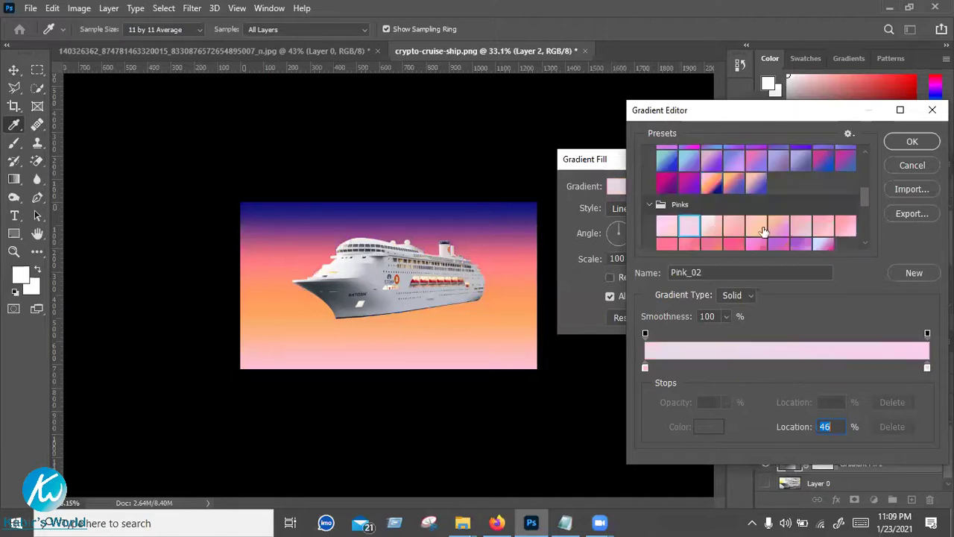
pyautogui.click(759, 228)
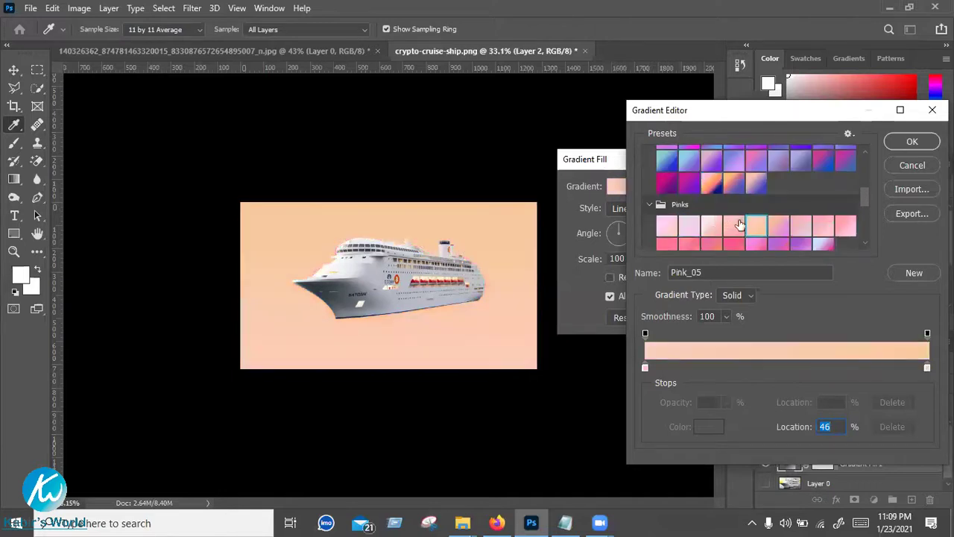
pyautogui.click(735, 226)
pyautogui.click(908, 142)
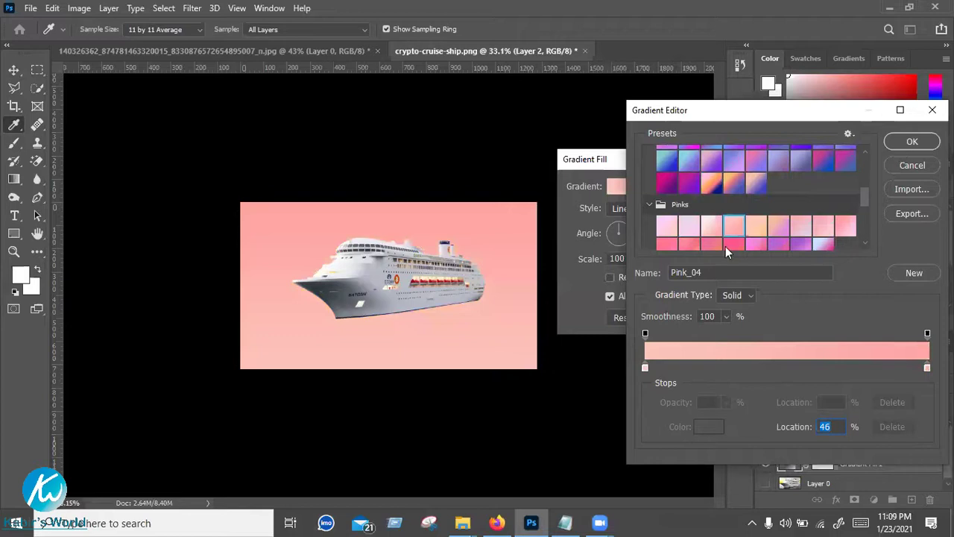
pyautogui.press('Return')
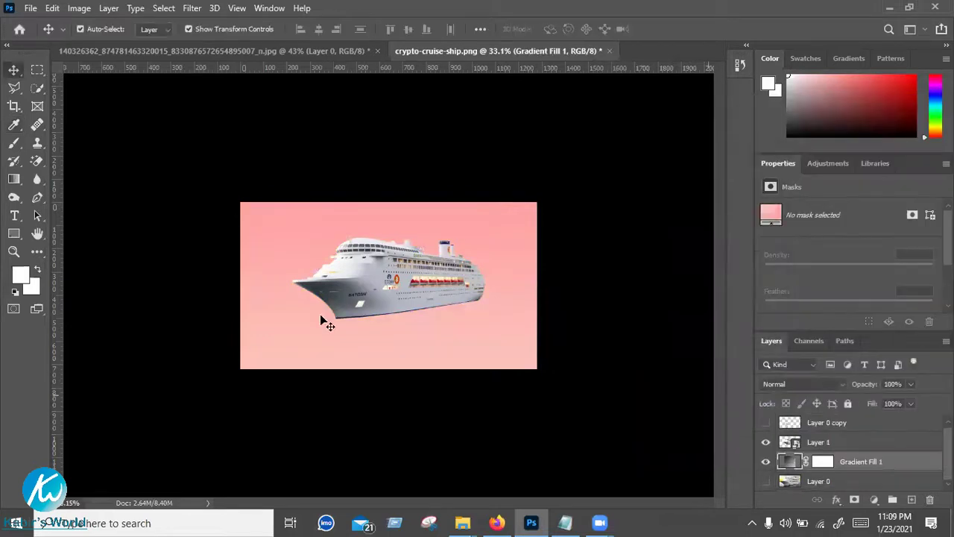
# Hide the Gradient Fill 1 layer and select the cut-out ship on Layer 1
pyautogui.click(767, 463)
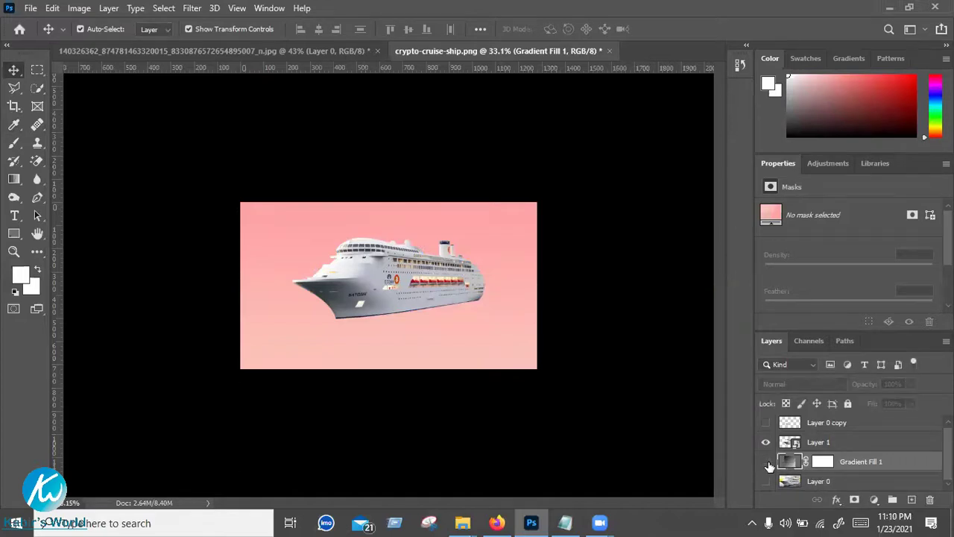
pyautogui.click(767, 462)
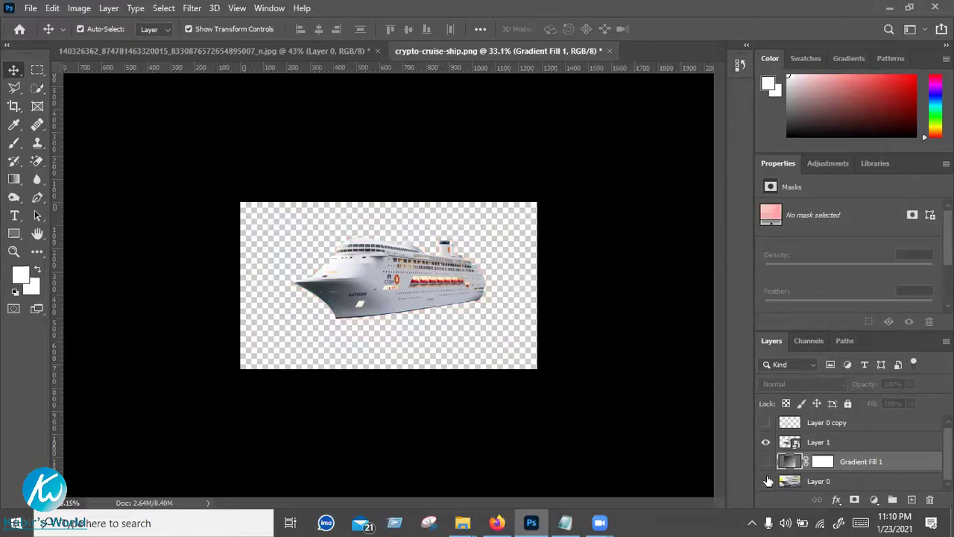
pyautogui.click(409, 296)
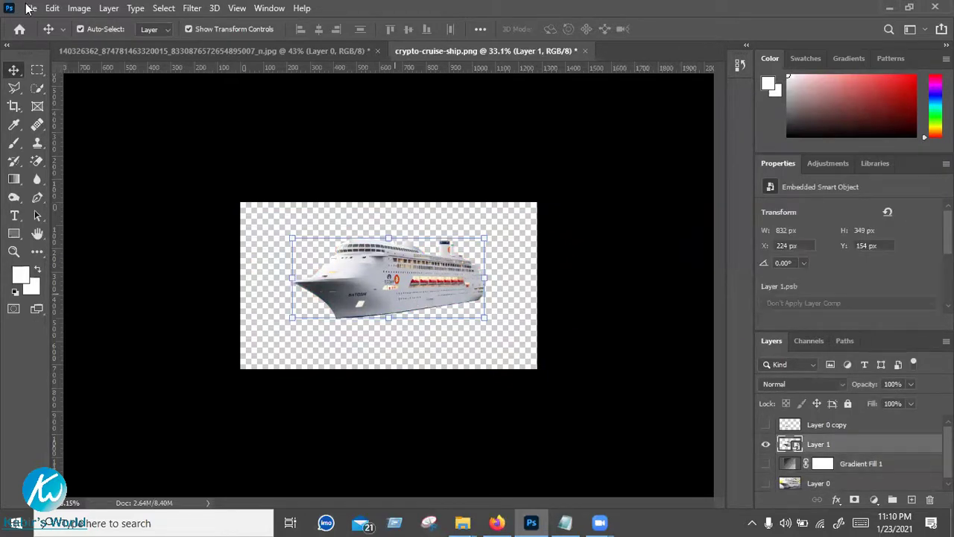
pyautogui.click(30, 8)
pyautogui.moveTo(52, 213)
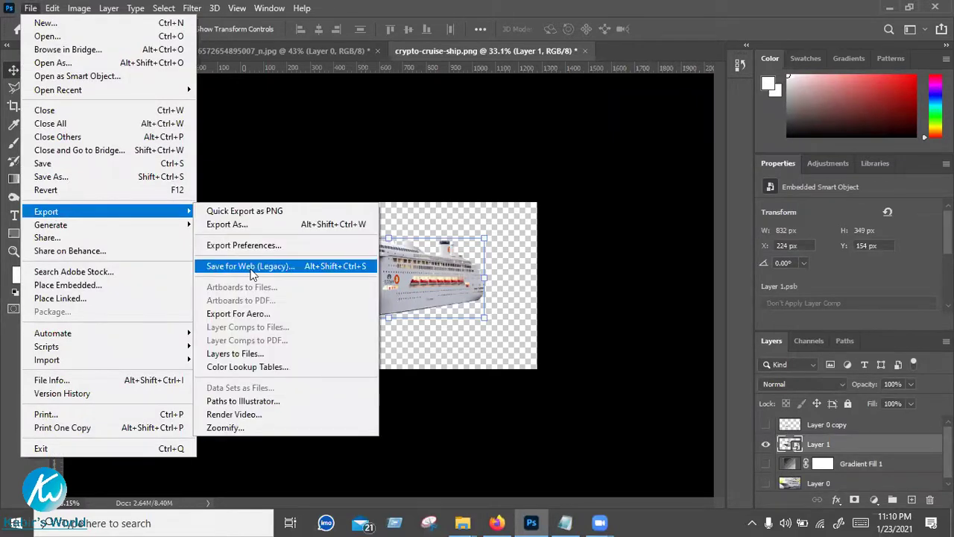
pyautogui.click(251, 275)
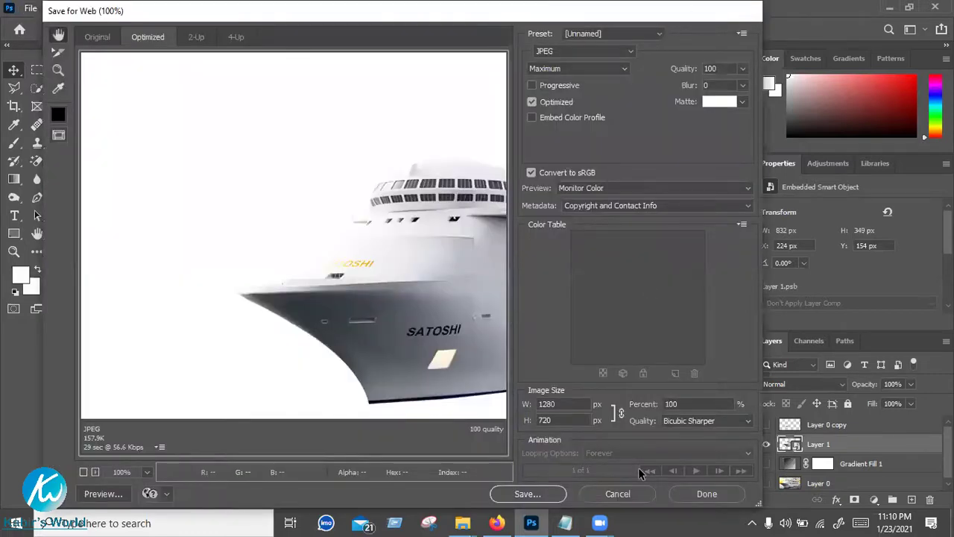
pyautogui.click(594, 488)
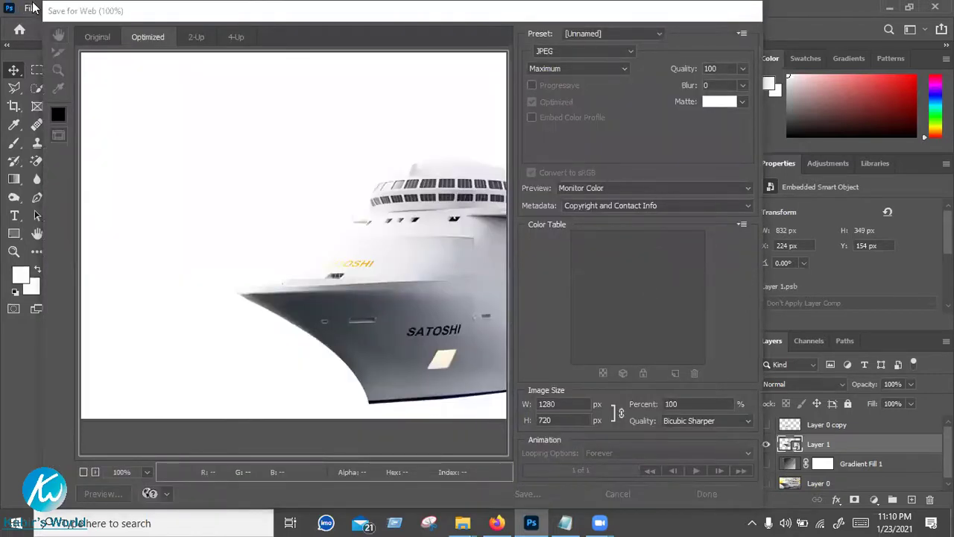
# Start a Save for Web (Legacy) export of the ship and set its file format to PNG-24
pyautogui.click(30, 8)
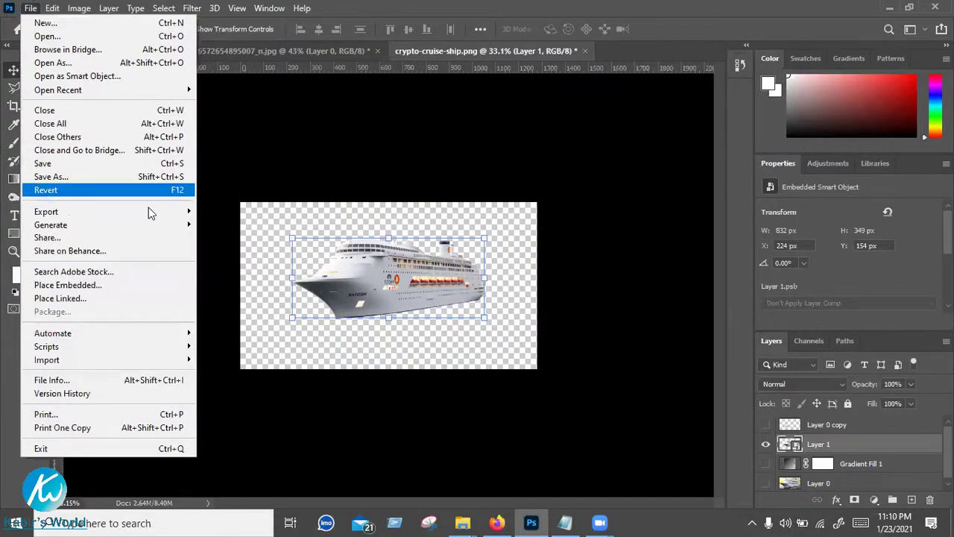
pyautogui.moveTo(157, 214)
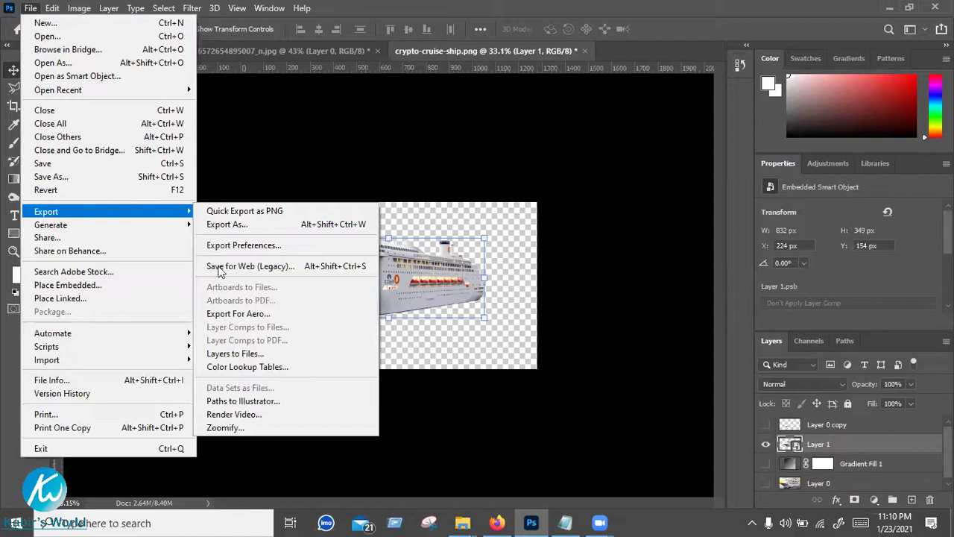
pyautogui.click(243, 268)
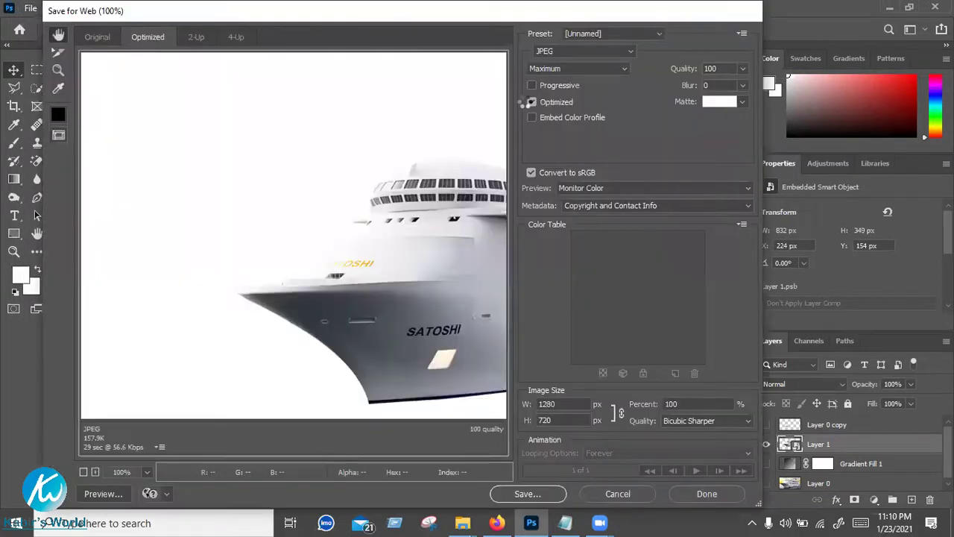
pyautogui.click(575, 52)
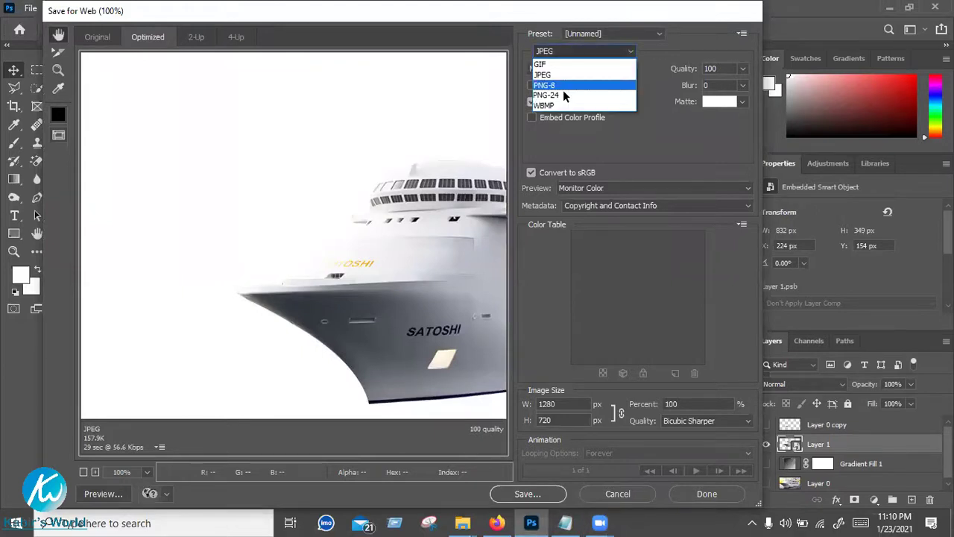
pyautogui.click(578, 97)
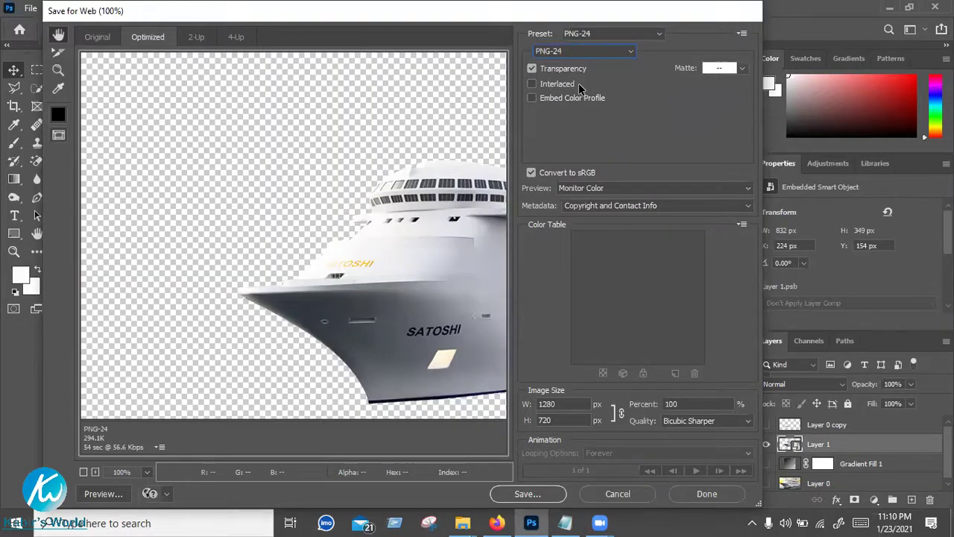
pyautogui.click(546, 490)
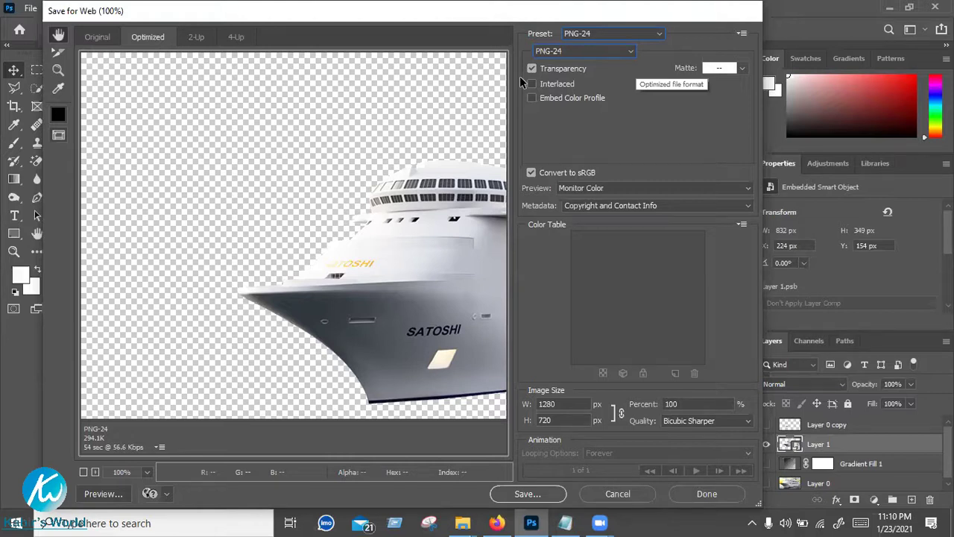
# Keep the 1280 x 720 px image size and save crypto-cruise-ship.png to the Downloads folder, replacing the existing file
pyautogui.click(566, 420)
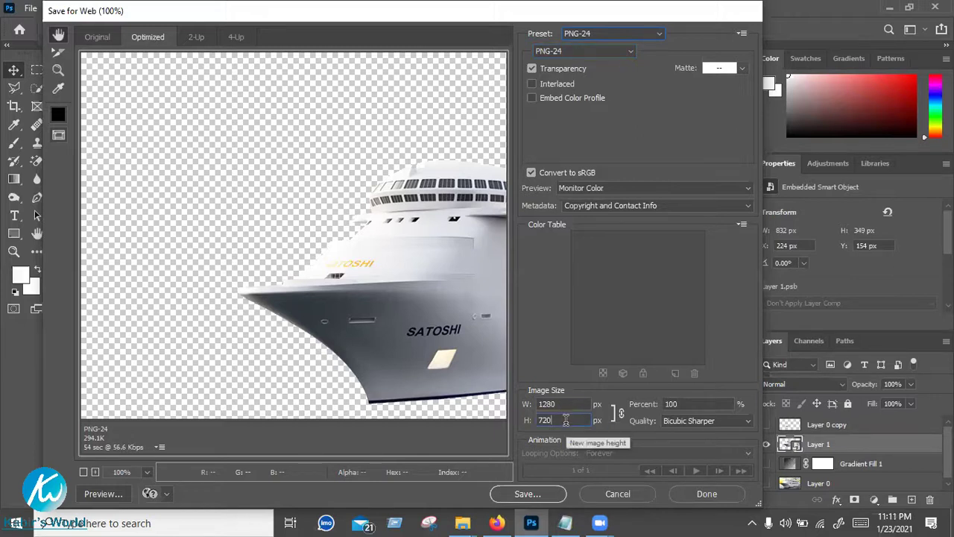
pyautogui.doubleClick(572, 421)
pyautogui.doubleClick(574, 405)
pyautogui.doubleClick(572, 420)
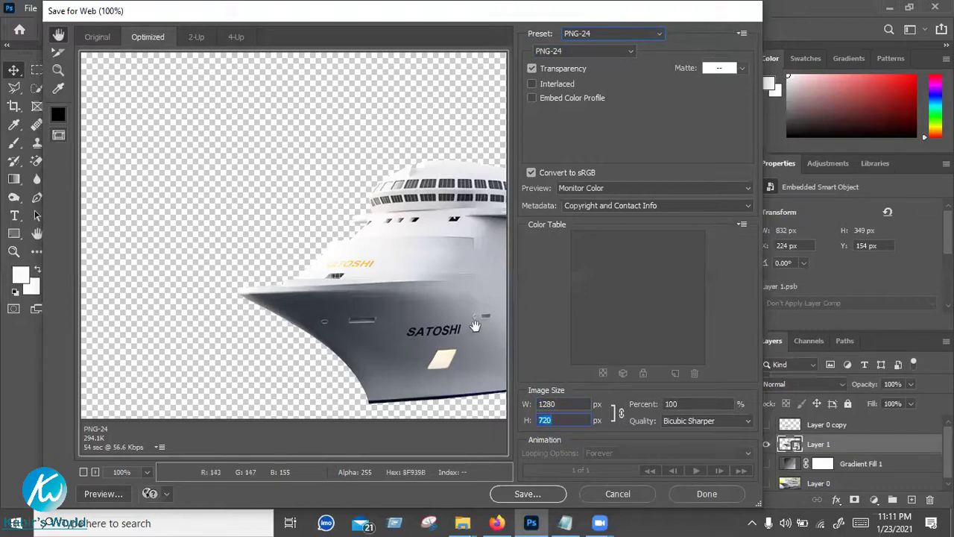
pyautogui.click(524, 498)
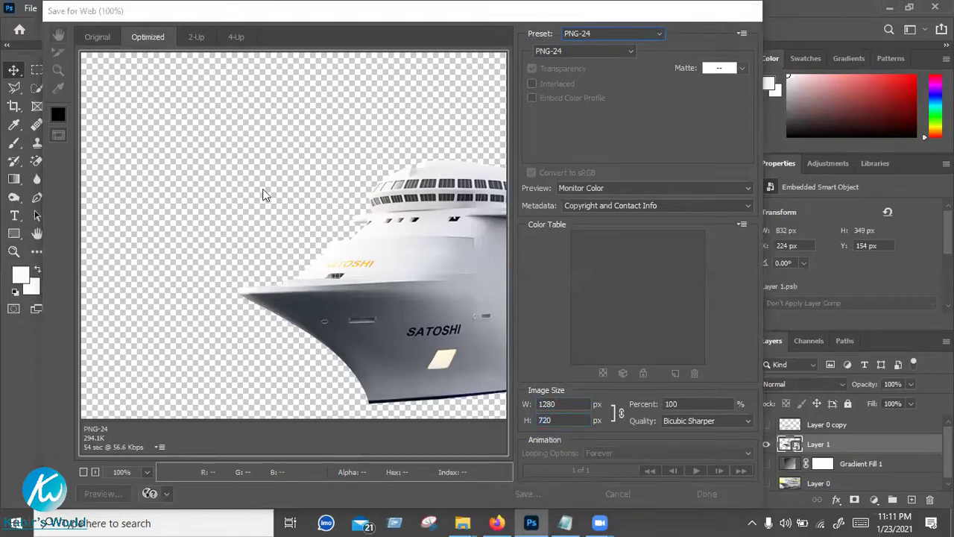
pyautogui.click(35, 90)
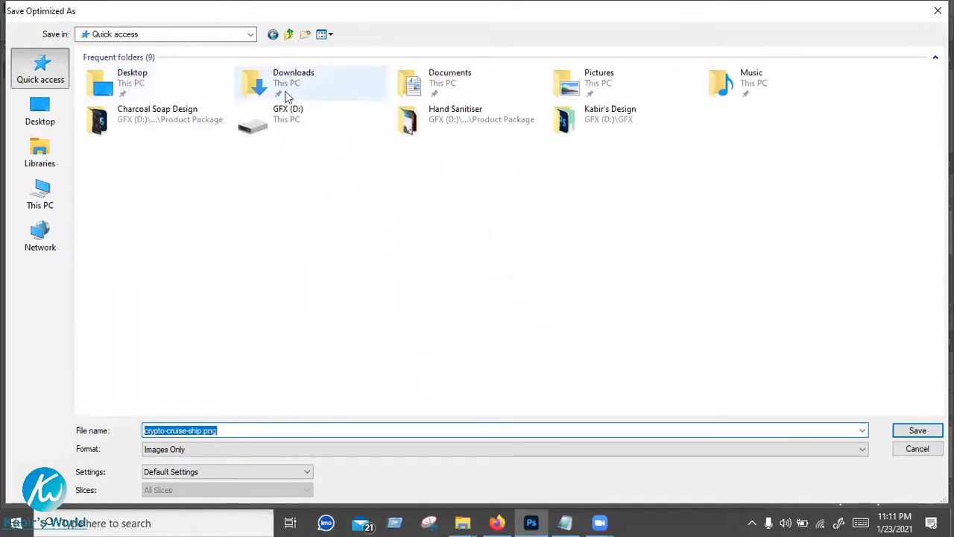
pyautogui.doubleClick(286, 97)
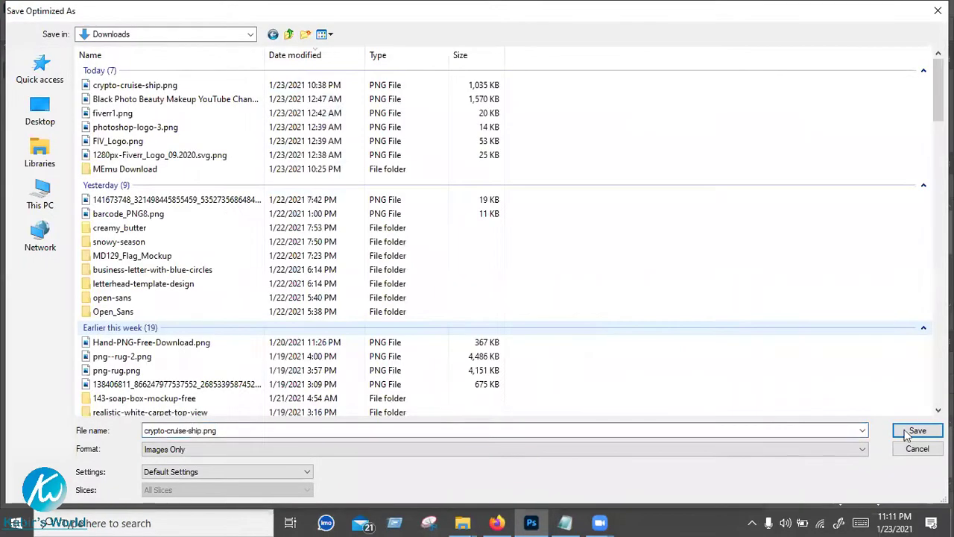
pyautogui.click(901, 436)
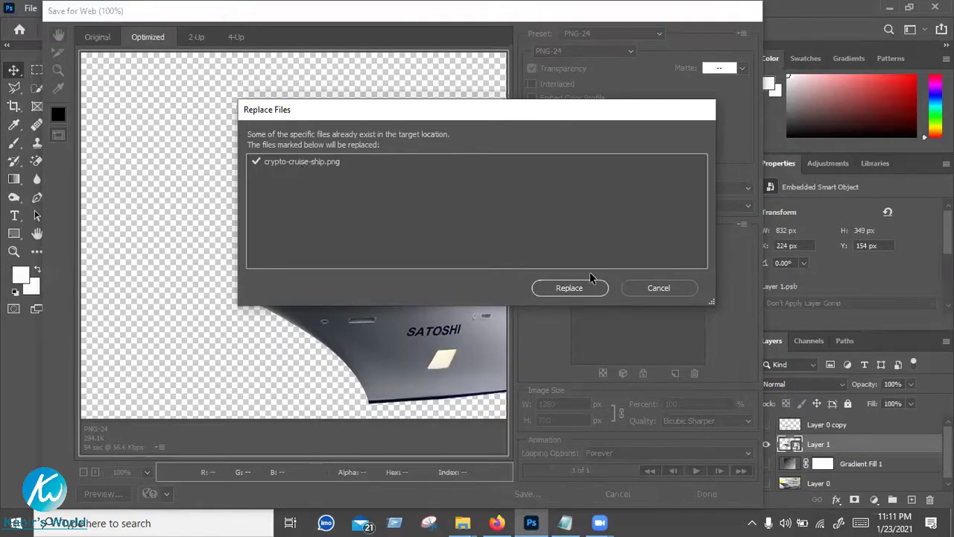
pyautogui.click(570, 288)
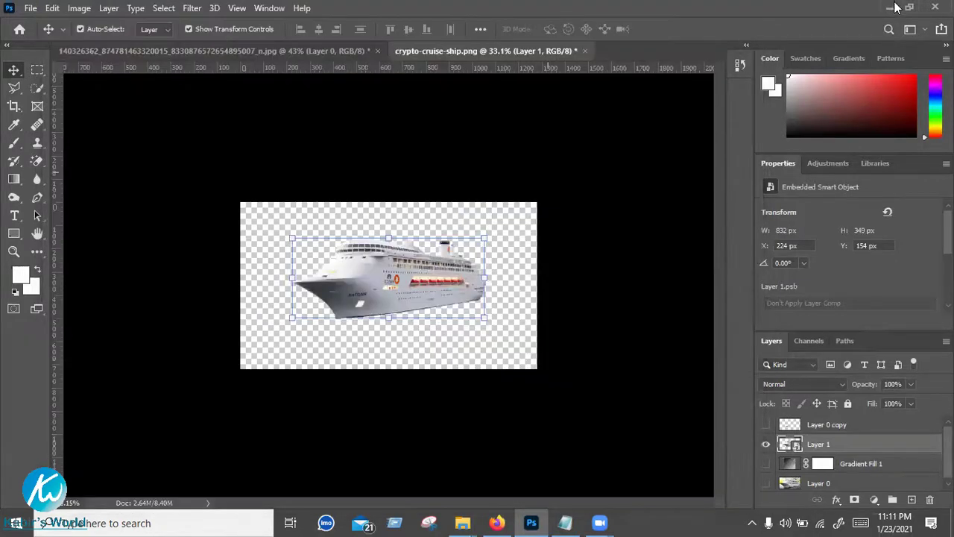
# Switch to File Explorer, find the photo of the model ship on a table in Downloads, and open it as a new Photoshop document
pyautogui.hotkey('alt', 'Tab')
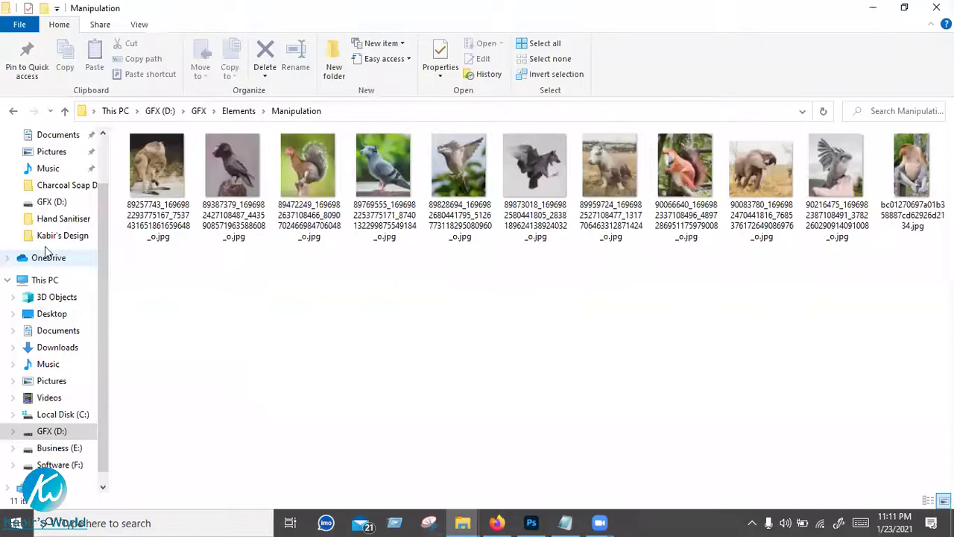
pyautogui.click(53, 350)
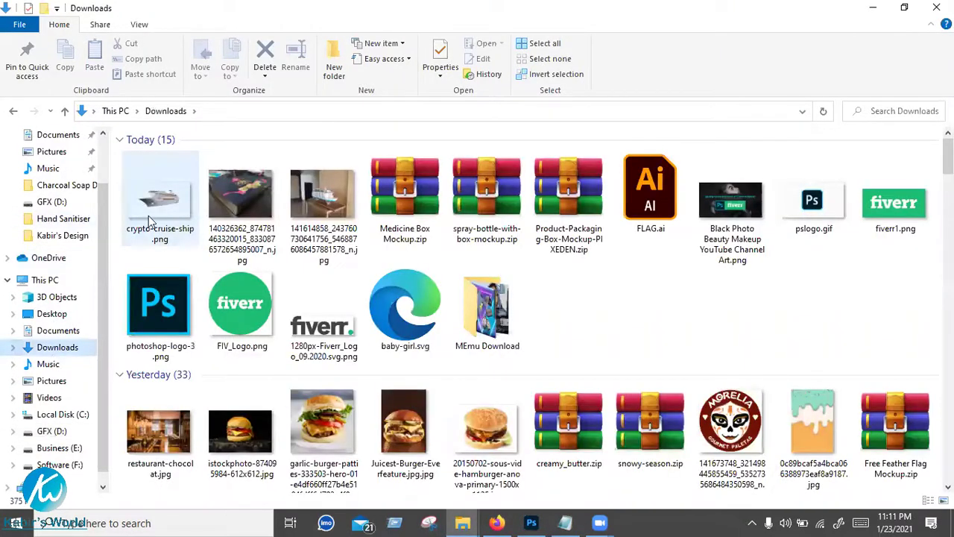
pyautogui.click(175, 212)
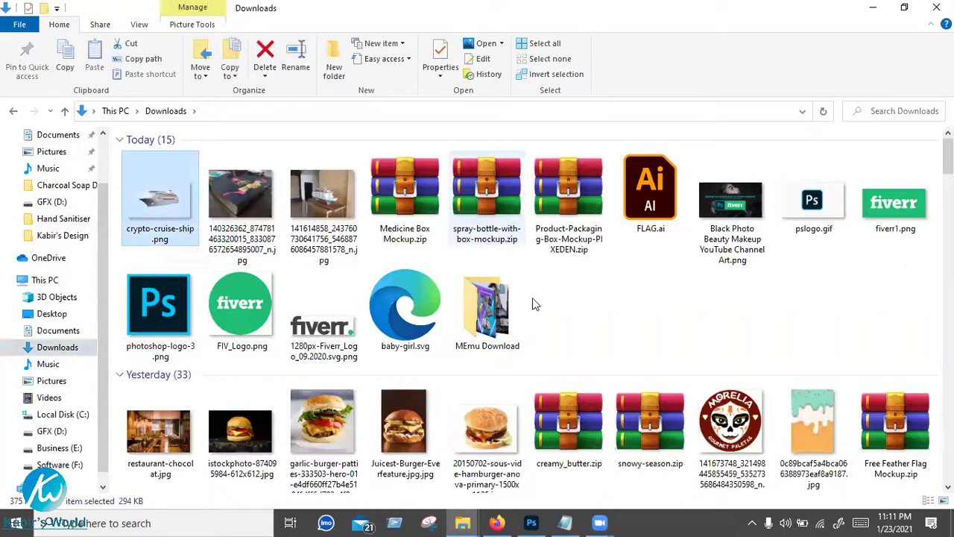
pyautogui.click(492, 307)
pyautogui.click(337, 213)
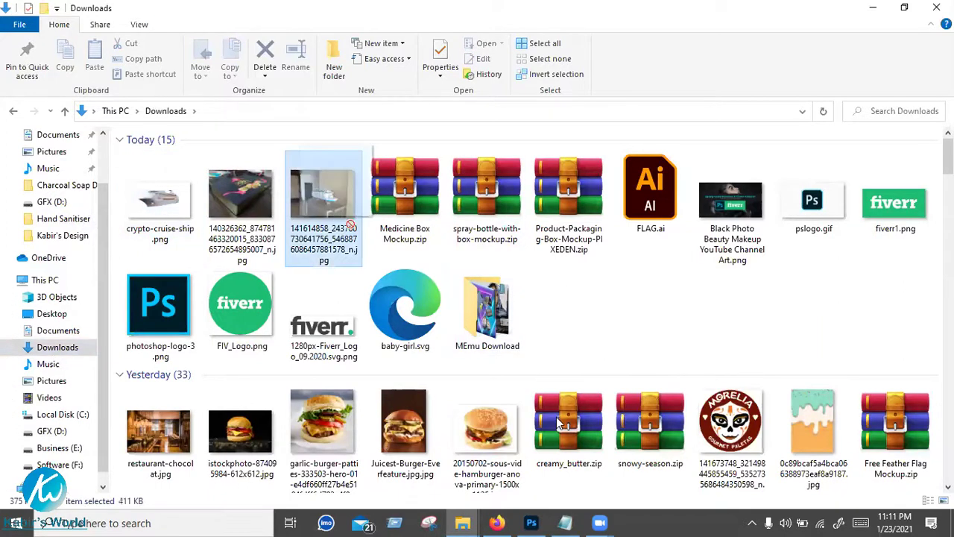
pyautogui.moveTo(529, 516); pyautogui.dragTo(819, 7)
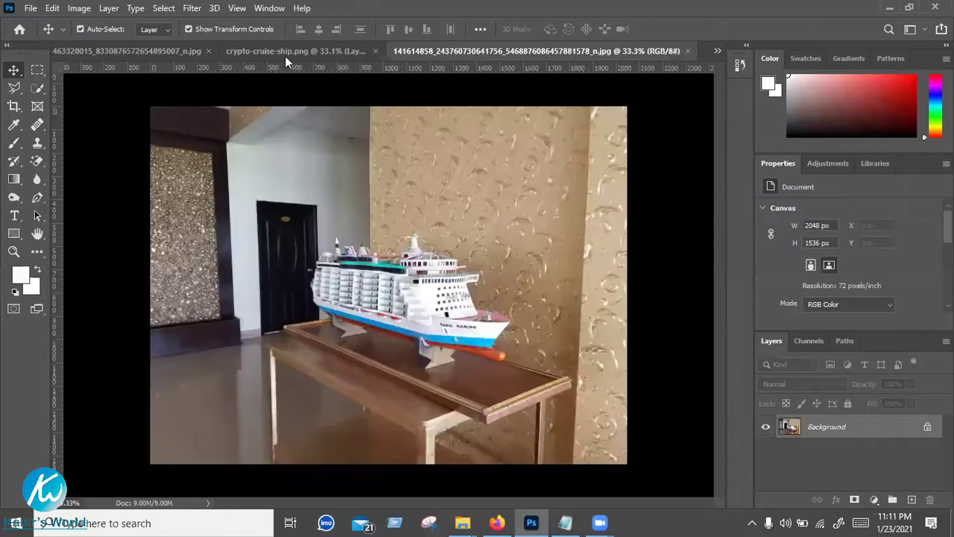
# Copy the ship layer from the crypto-cruise-ship.png document onto the table photo, and delete that copied layer
pyautogui.click(297, 50)
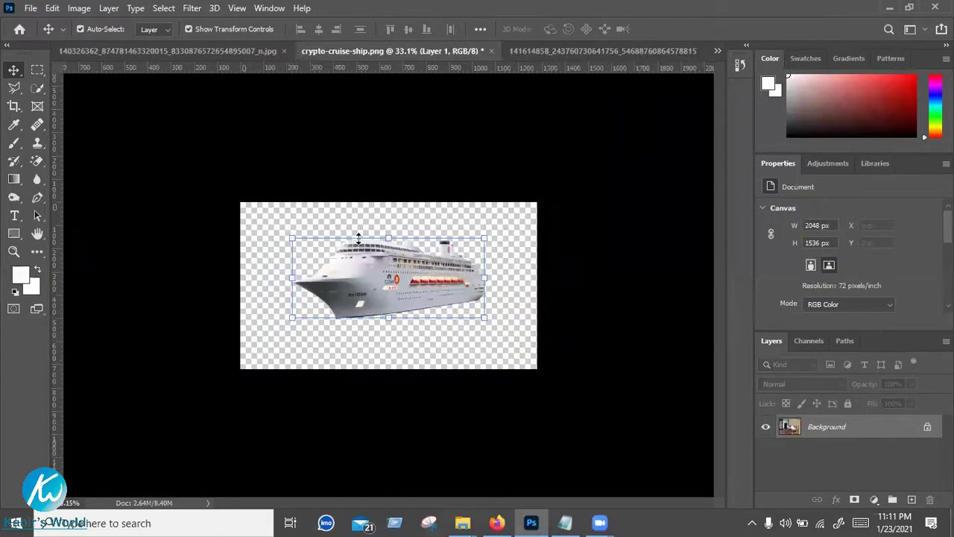
pyautogui.moveTo(369, 273); pyautogui.dragTo(528, 48)
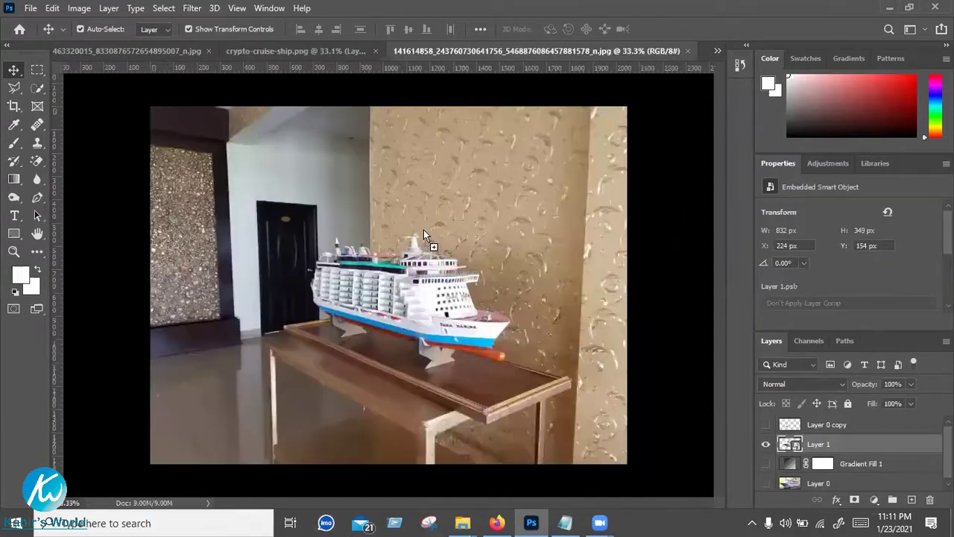
pyautogui.moveTo(408, 250); pyautogui.dragTo(437, 352)
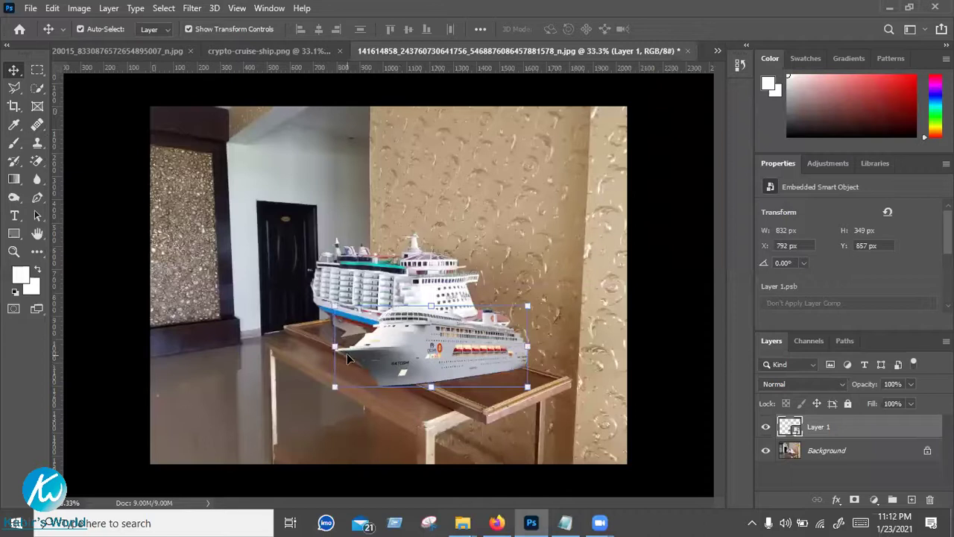
pyautogui.press('Delete')
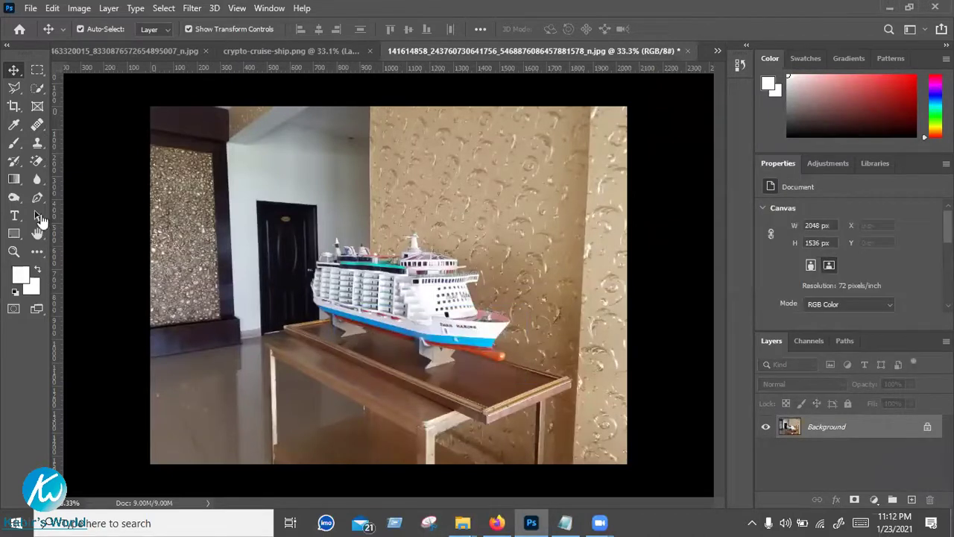
# Place the exported crypto-cruise-ship.png from the Downloads folder into the table photo at 100% scale
pyautogui.click(887, 7)
pyautogui.moveTo(169, 202); pyautogui.dragTo(489, 333)
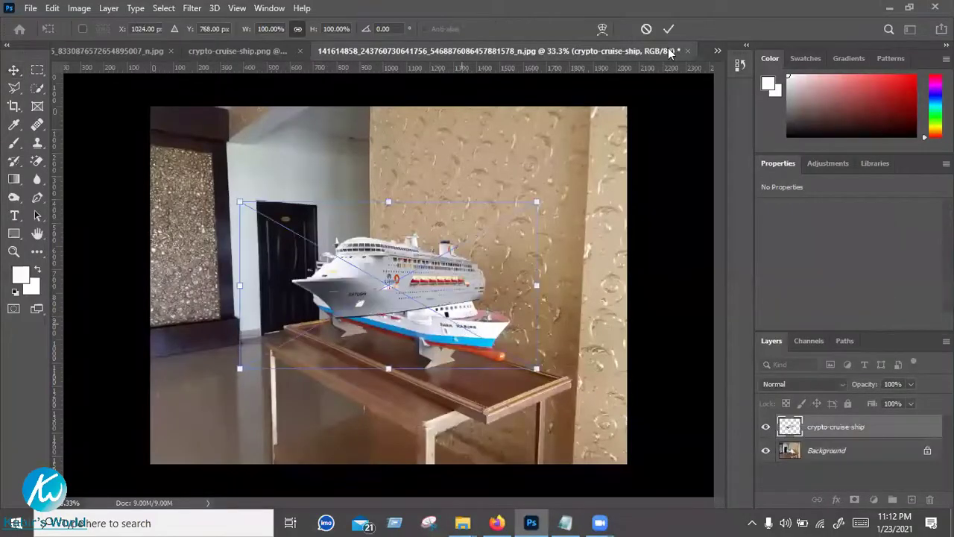
pyautogui.click(668, 29)
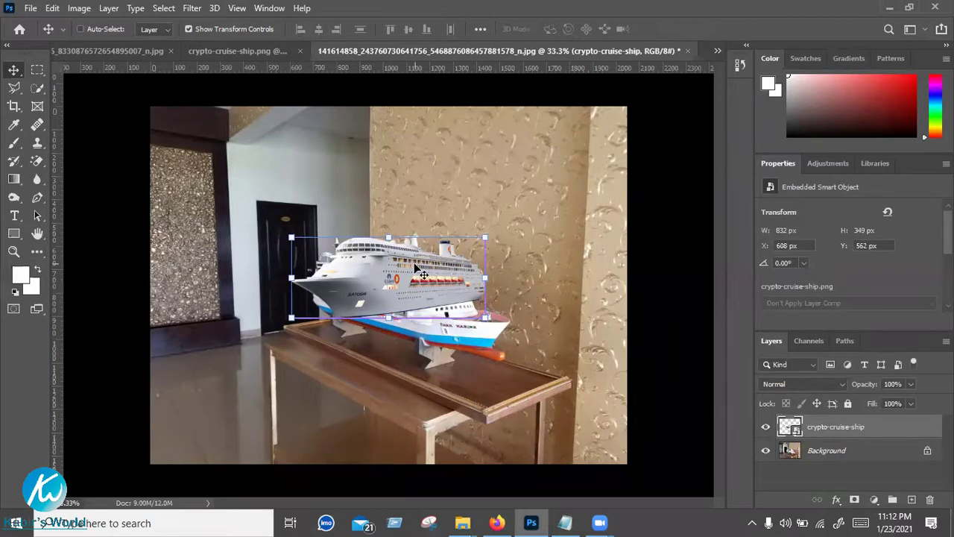
# Flip the placed cruise ship horizontally and move it to the photo's upper-left area, clear of the model ship
pyautogui.hotkey('ctrl', 't')
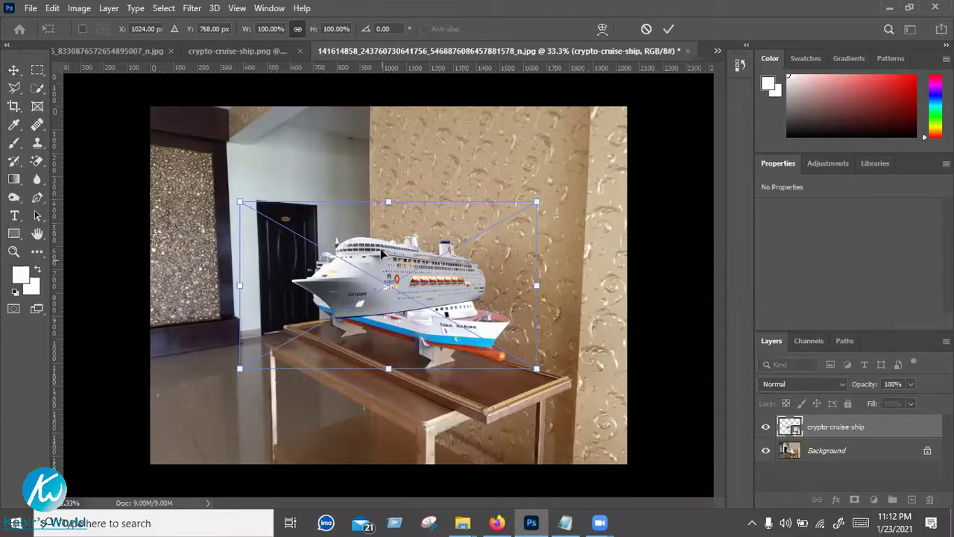
pyautogui.rightClick(382, 254)
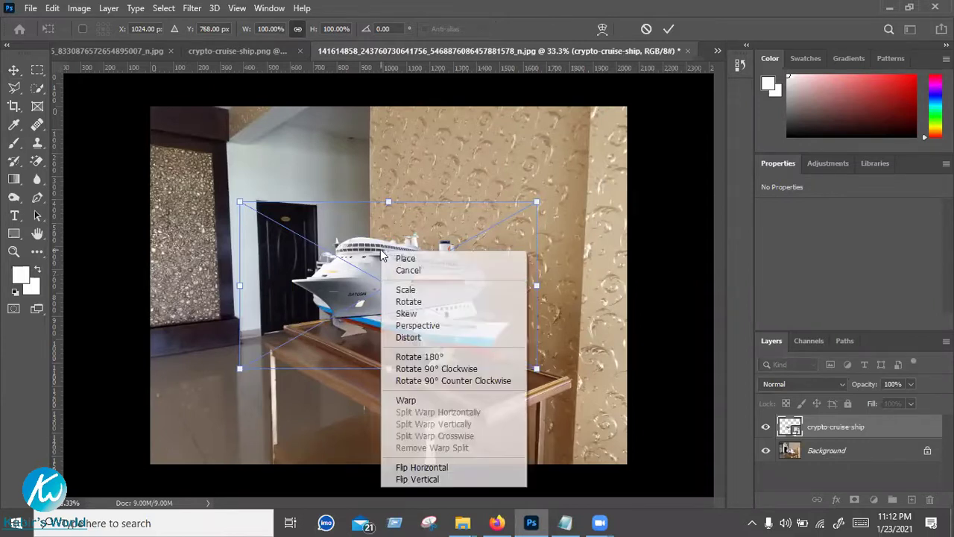
pyautogui.click(433, 468)
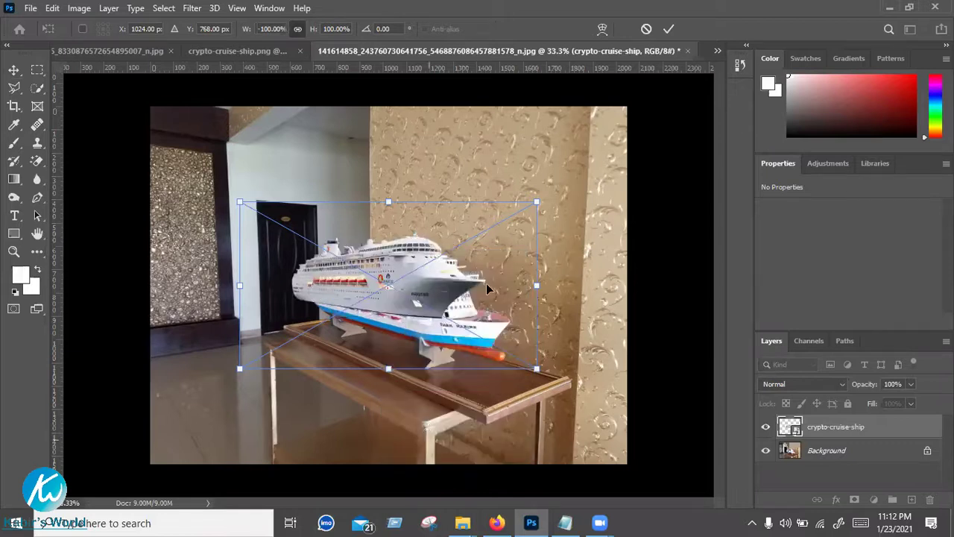
pyautogui.click(669, 28)
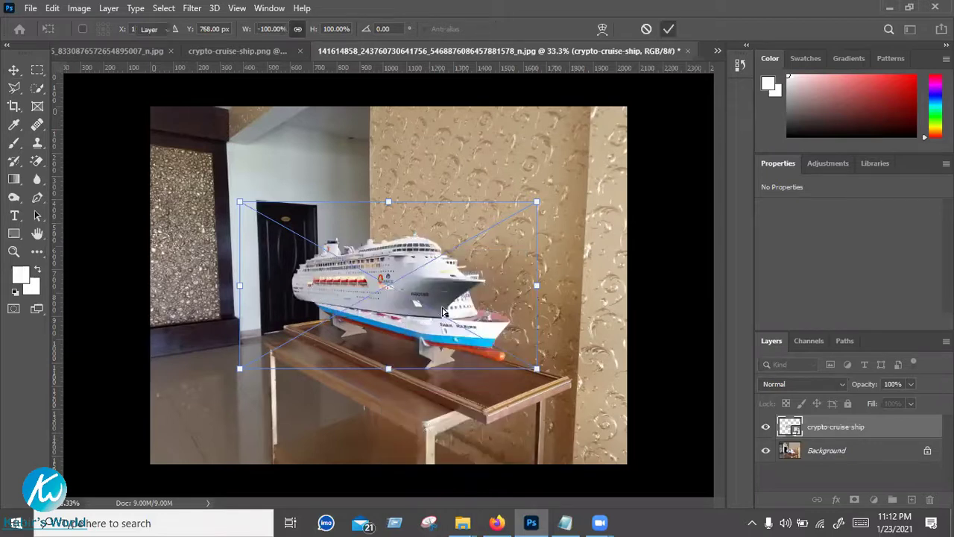
pyautogui.moveTo(463, 313); pyautogui.dragTo(278, 169)
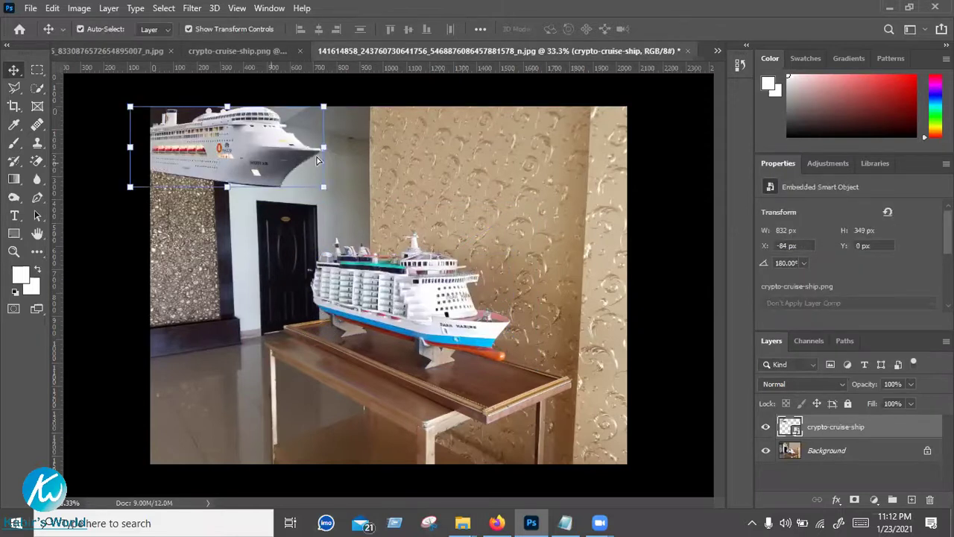
pyautogui.moveTo(317, 160); pyautogui.dragTo(317, 146)
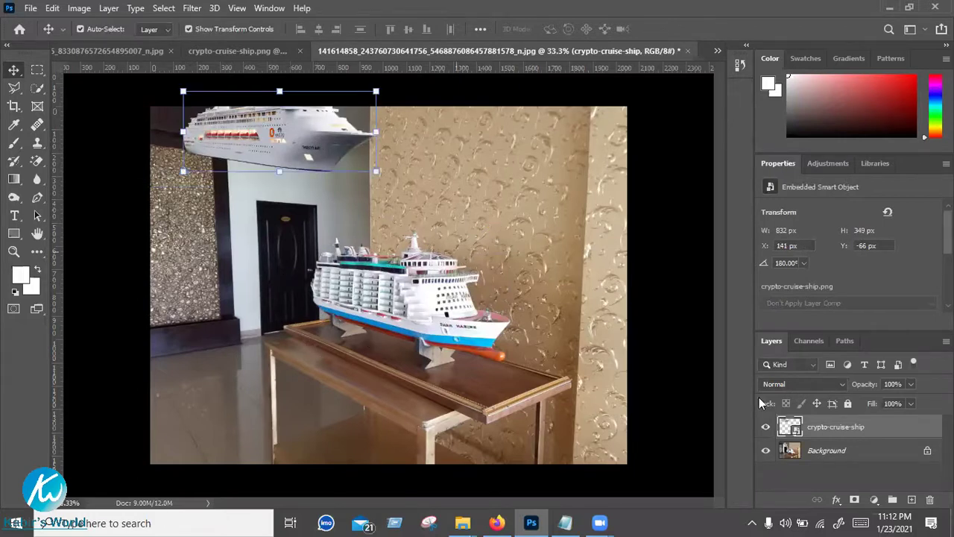
# Unlock the Background layer and outline the model ship with its stands using a closed Polygonal Lasso selection
pyautogui.click(897, 474)
pyautogui.click(928, 455)
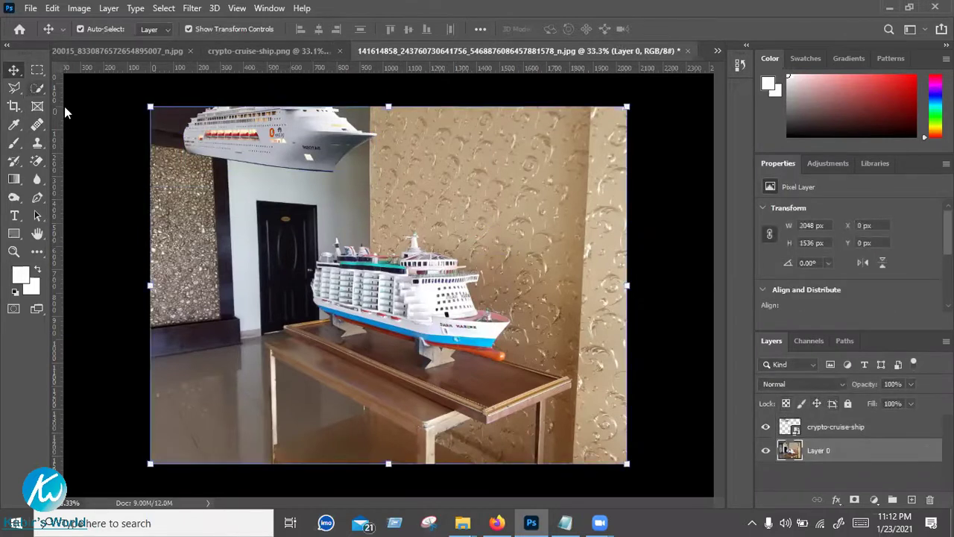
pyautogui.press('l')
pyautogui.click(317, 255)
pyautogui.click(307, 278)
pyautogui.click(310, 308)
pyautogui.click(328, 319)
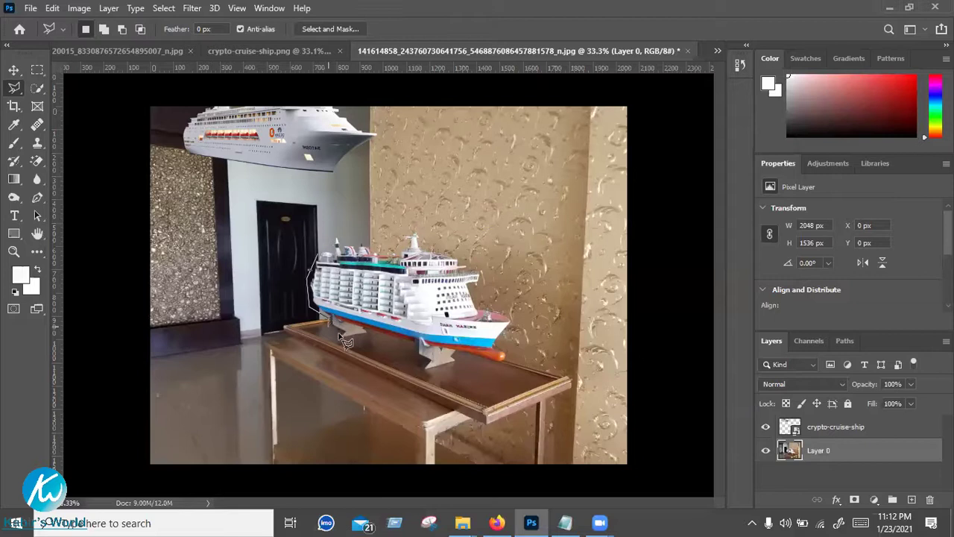
pyautogui.click(338, 335)
pyautogui.click(352, 341)
pyautogui.click(371, 334)
pyautogui.click(410, 348)
pyautogui.click(419, 359)
pyautogui.click(420, 366)
pyautogui.click(423, 371)
pyautogui.click(457, 364)
pyautogui.click(455, 350)
pyautogui.click(497, 362)
pyautogui.click(495, 342)
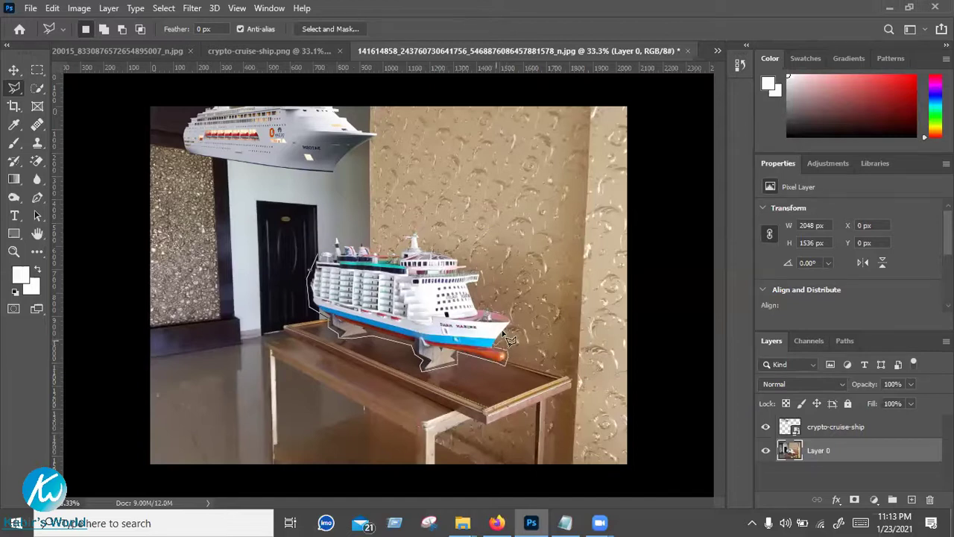
pyautogui.click(508, 320)
pyautogui.click(514, 320)
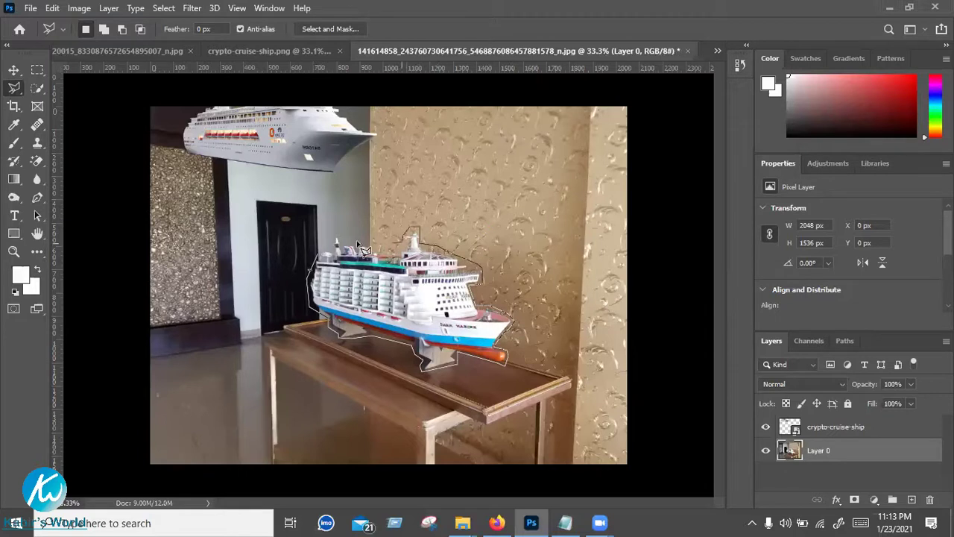
pyautogui.click(325, 262)
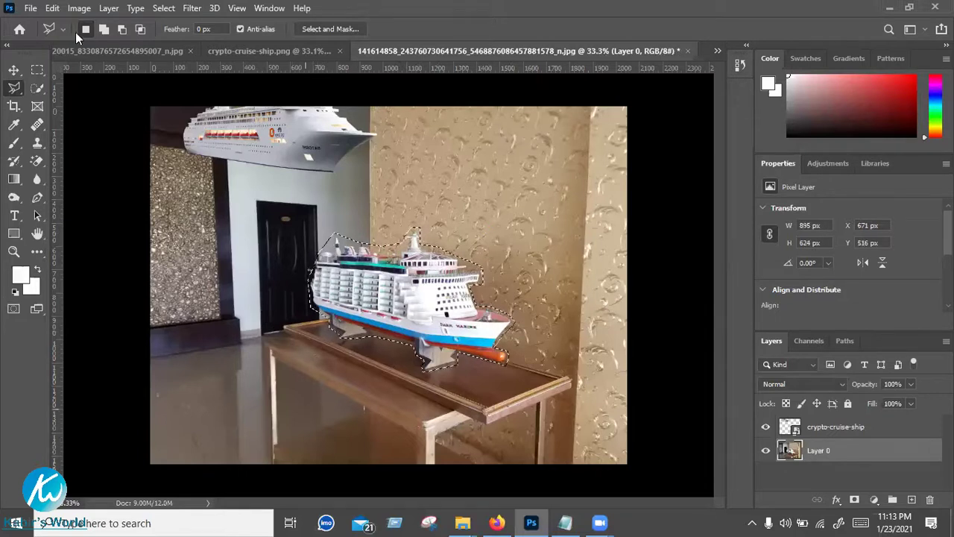
# Remove the selected model ship with Content-Aware Fill output to a new layer, and clear the selection
pyautogui.click(52, 8)
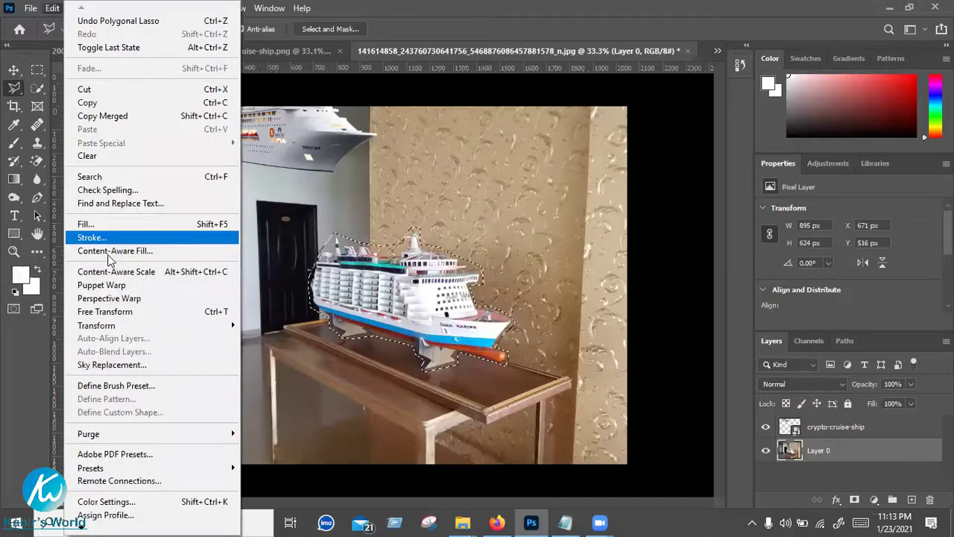
pyautogui.click(108, 254)
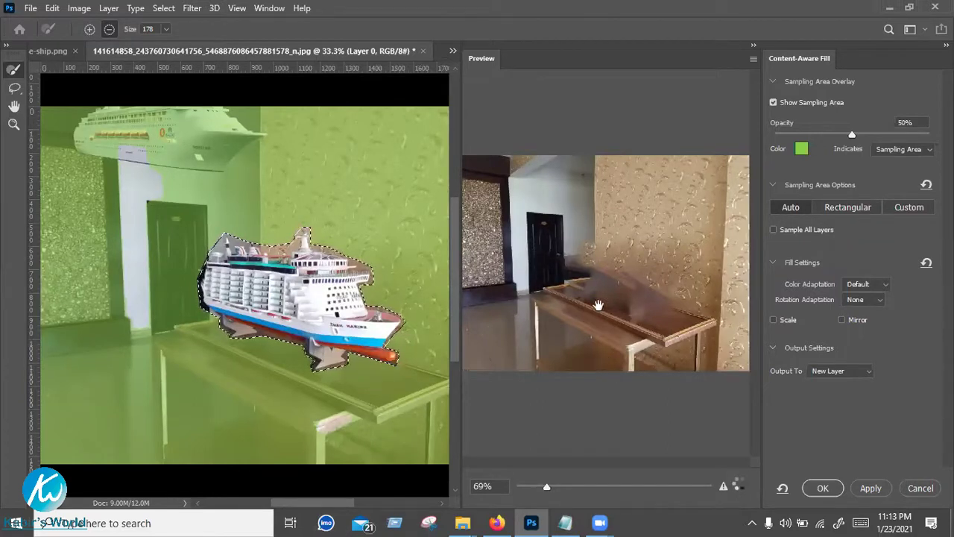
pyautogui.click(824, 488)
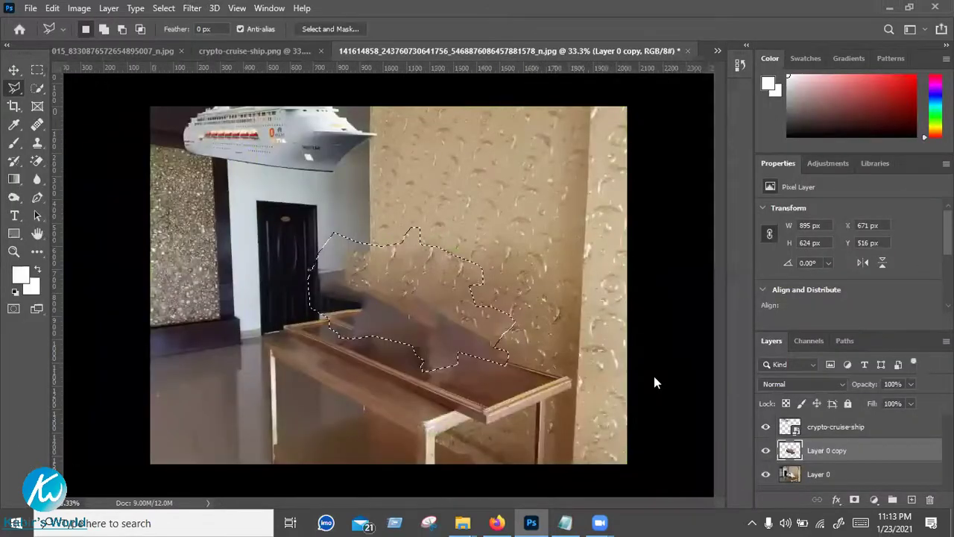
pyautogui.hotkey('ctrl', 'd')
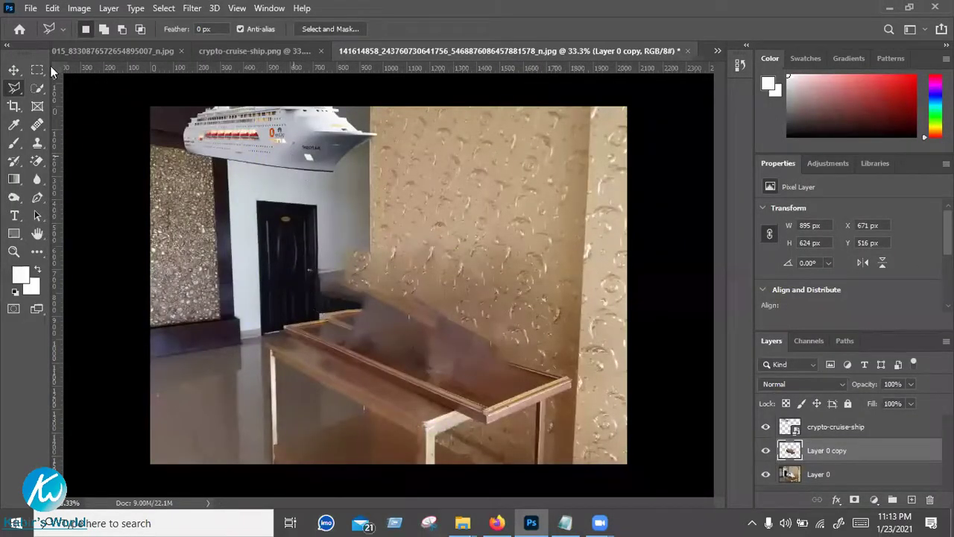
# Move the cruise ship from the upper-left area of the photo down onto the tabletop
pyautogui.click(13, 70)
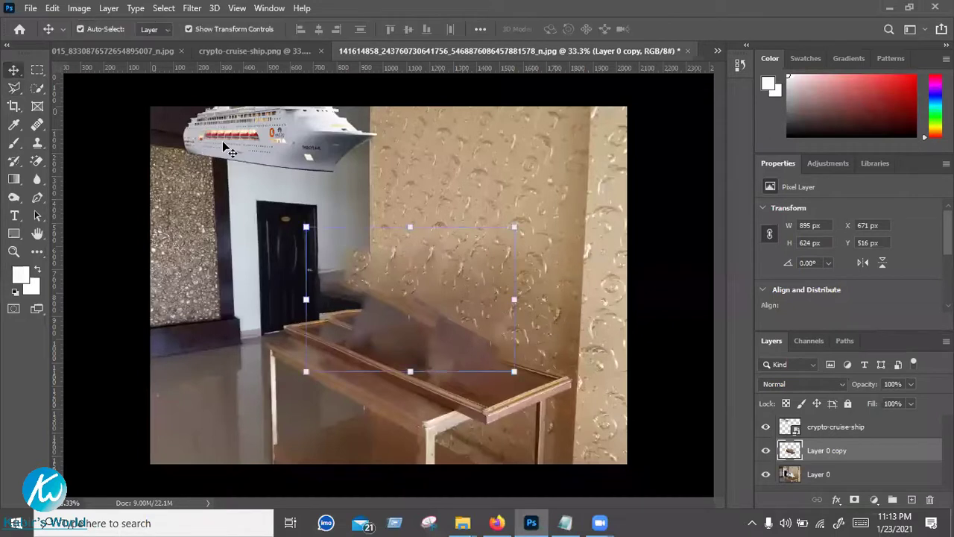
pyautogui.click(262, 145)
pyautogui.moveTo(244, 157); pyautogui.dragTo(446, 281)
pyautogui.moveTo(538, 271); pyautogui.dragTo(527, 264)
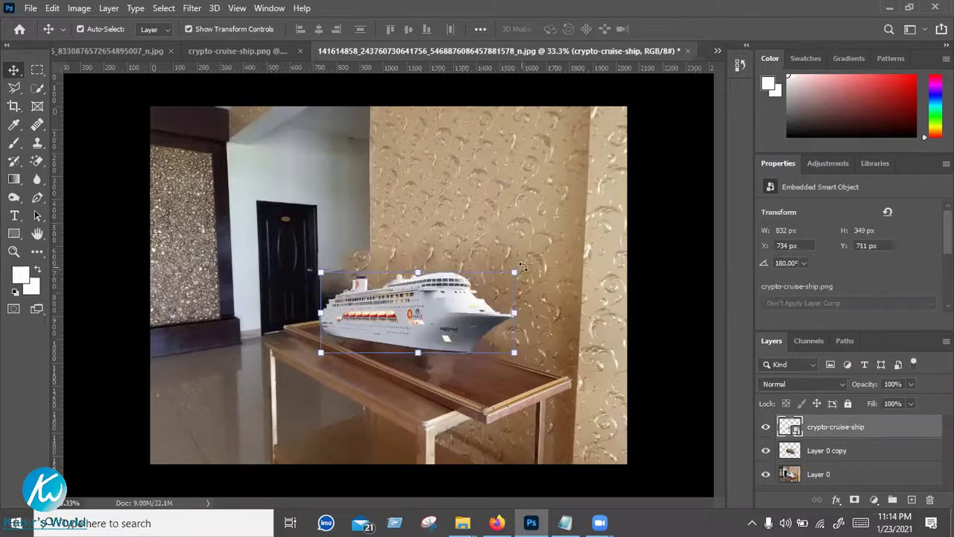
# Enlarge the cruise ship to about 125% with Free Transform, adjusting its tilt and position over the table
pyautogui.hotkey('ctrl', 't')
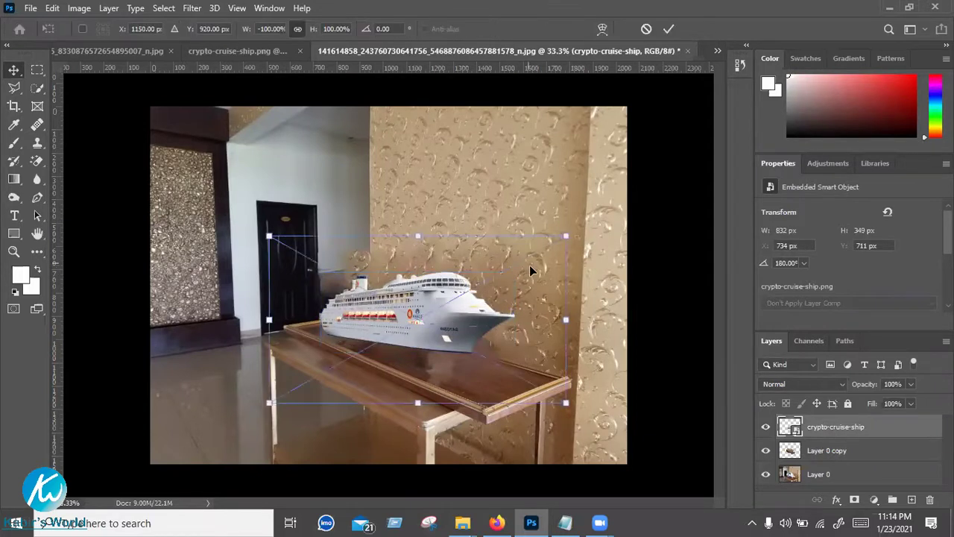
pyautogui.moveTo(578, 232); pyautogui.dragTo(631, 225)
pyautogui.moveTo(445, 304); pyautogui.dragTo(437, 340)
pyautogui.moveTo(626, 223); pyautogui.dragTo(644, 247)
pyautogui.moveTo(429, 321); pyautogui.dragTo(510, 346)
pyautogui.moveTo(444, 304); pyautogui.dragTo(482, 293)
# Flip the cruise ship horizontally, rotate it to about 22.8° along the table, and nudge it up slightly into place
pyautogui.rightClick(458, 295)
pyautogui.click(481, 280)
pyautogui.moveTo(641, 153); pyautogui.dragTo(633, 288)
pyautogui.moveTo(525, 333); pyautogui.dragTo(419, 345)
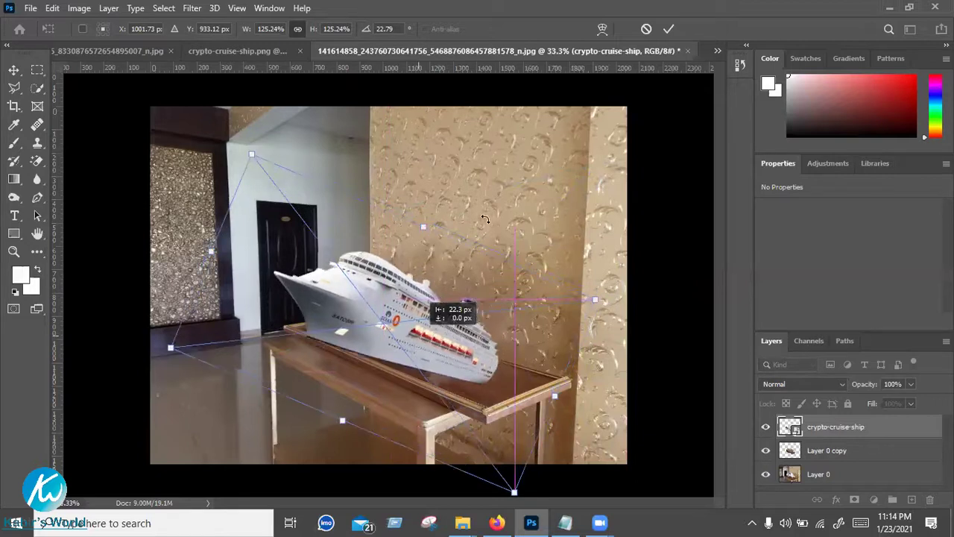
pyautogui.hotkey('shift', 'Up')
pyautogui.press('Up')
pyautogui.press('Up')
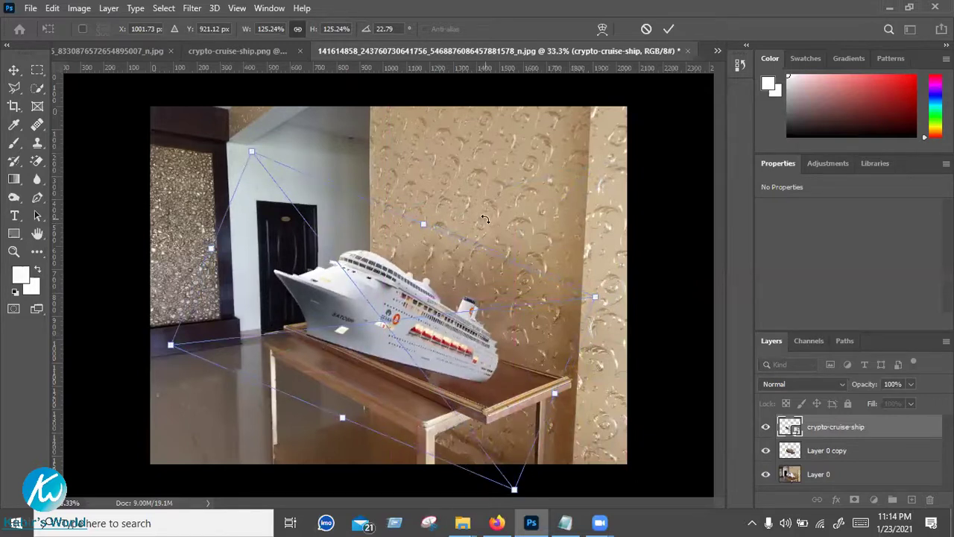
pyautogui.click(668, 32)
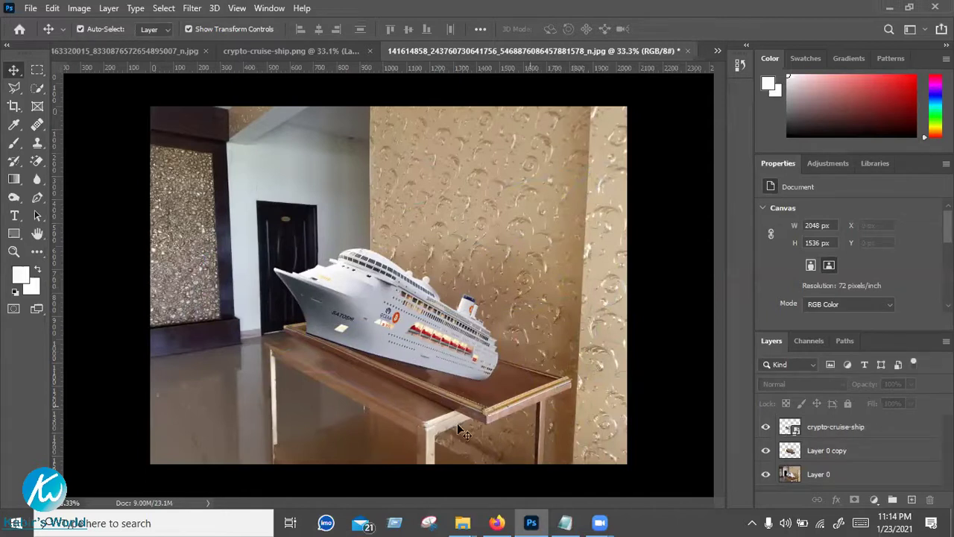
# Move the cruise ship slightly up on the table and hide the Layer 0 copy fill layer
pyautogui.click(447, 360)
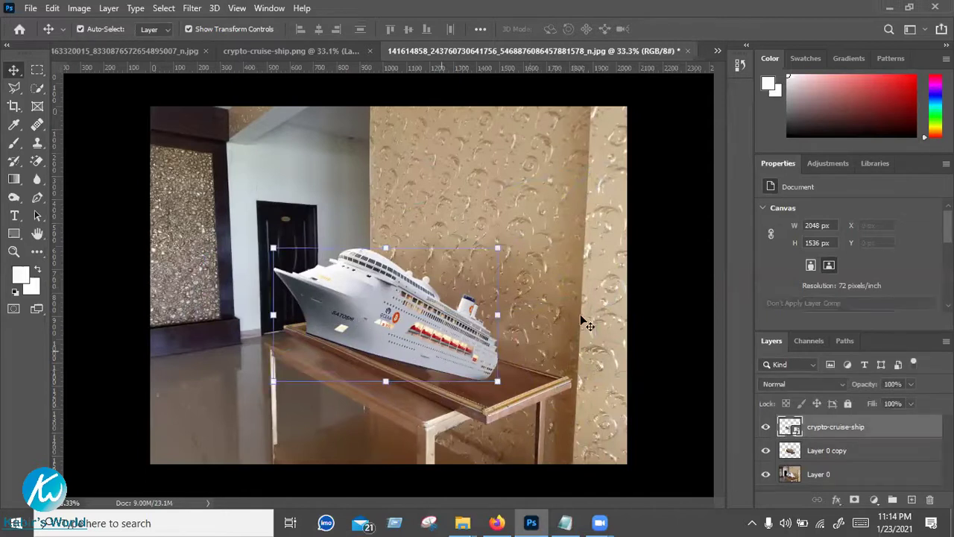
pyautogui.moveTo(375, 326); pyautogui.dragTo(422, 302)
pyautogui.click(765, 451)
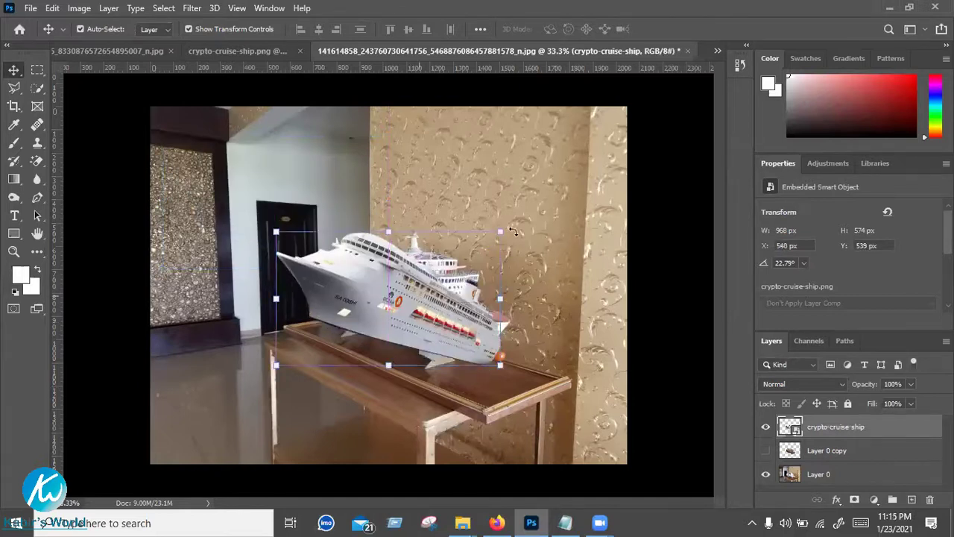
# Tilt the cruise ship with Free Transform, flip it horizontally, and rotate and lower it along the tabletop
pyautogui.moveTo(510, 190); pyautogui.dragTo(497, 168)
pyautogui.rightClick(474, 313)
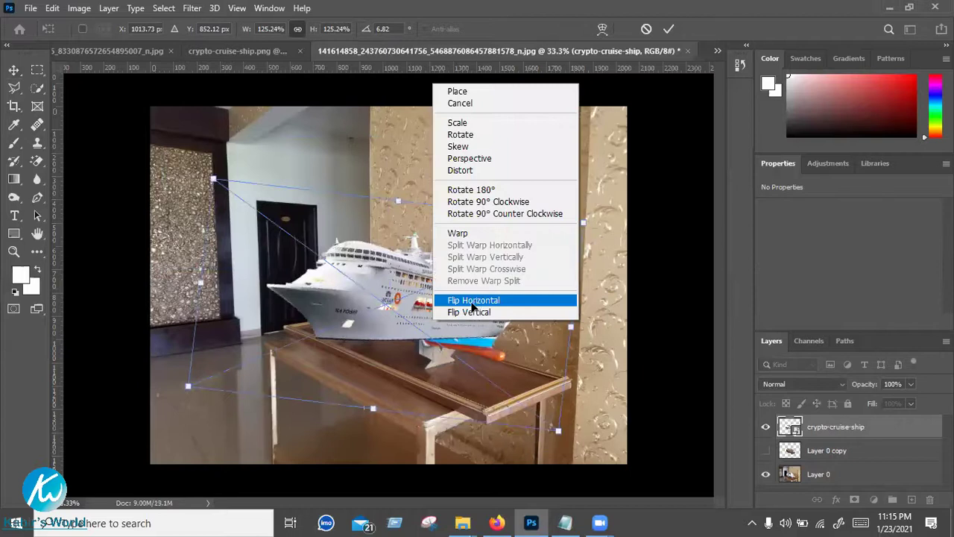
pyautogui.click(476, 301)
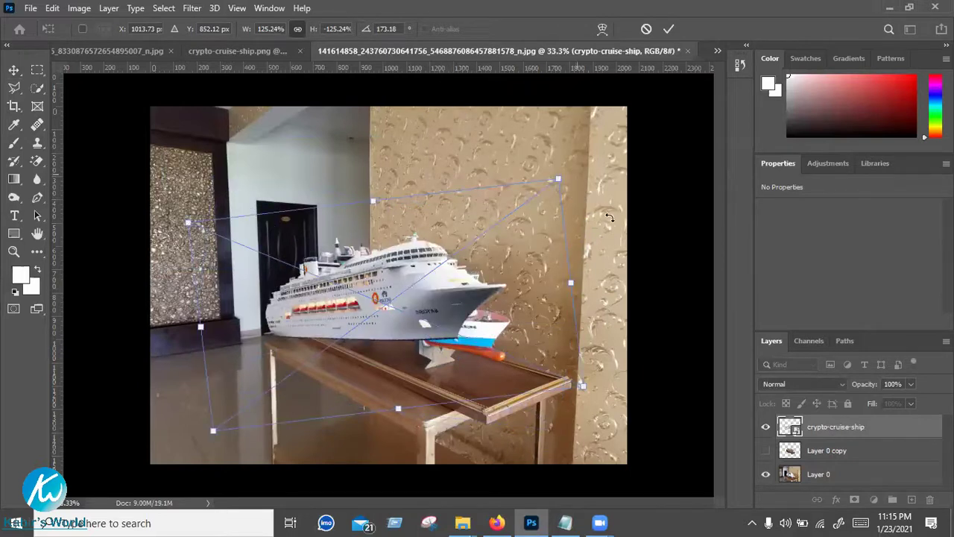
pyautogui.moveTo(610, 218); pyautogui.dragTo(613, 224)
pyautogui.moveTo(414, 297); pyautogui.dragTo(443, 404)
pyautogui.moveTo(448, 302); pyautogui.dragTo(446, 328)
# Enlarge the flipped cruise ship to about 177% and move it over the model ship on the table
pyautogui.moveTo(290, 202); pyautogui.dragTo(208, 149)
pyautogui.moveTo(293, 255); pyautogui.dragTo(441, 307)
pyautogui.moveTo(235, 179); pyautogui.dragTo(144, 83)
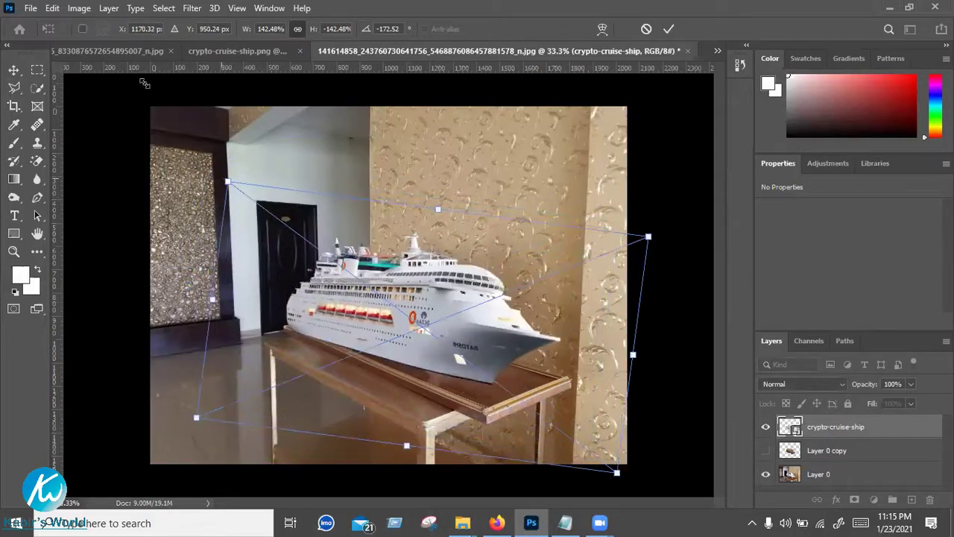
pyautogui.moveTo(371, 304); pyautogui.dragTo(448, 317)
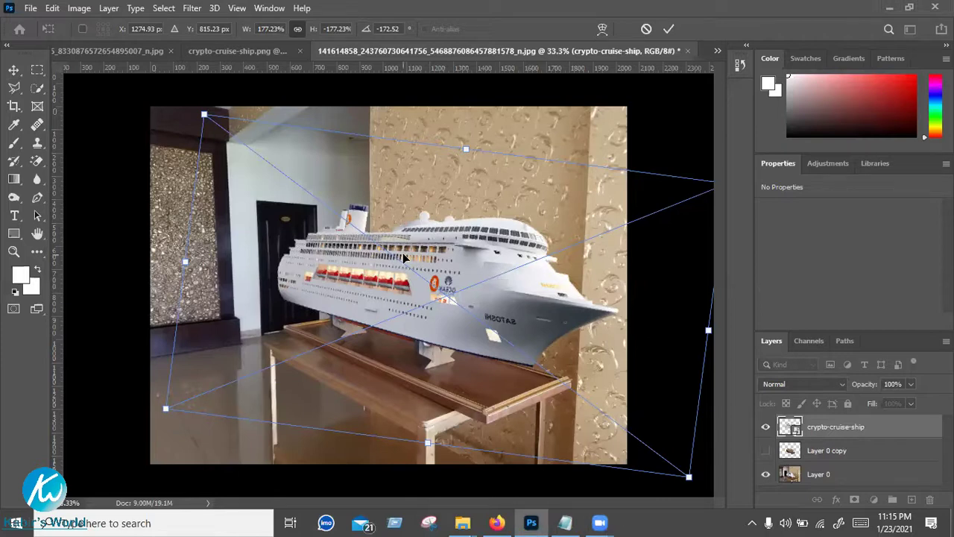
# Nudge the cruise ship left and slightly down, apply the transform, and move it up and right off the model ship
pyautogui.press('Left')
pyautogui.press('Left')
pyautogui.press('Left')
pyautogui.press('Left')
pyautogui.press('Left')
pyautogui.press('Left')
pyautogui.press('Left')
pyautogui.press('Left')
pyautogui.press('Down')
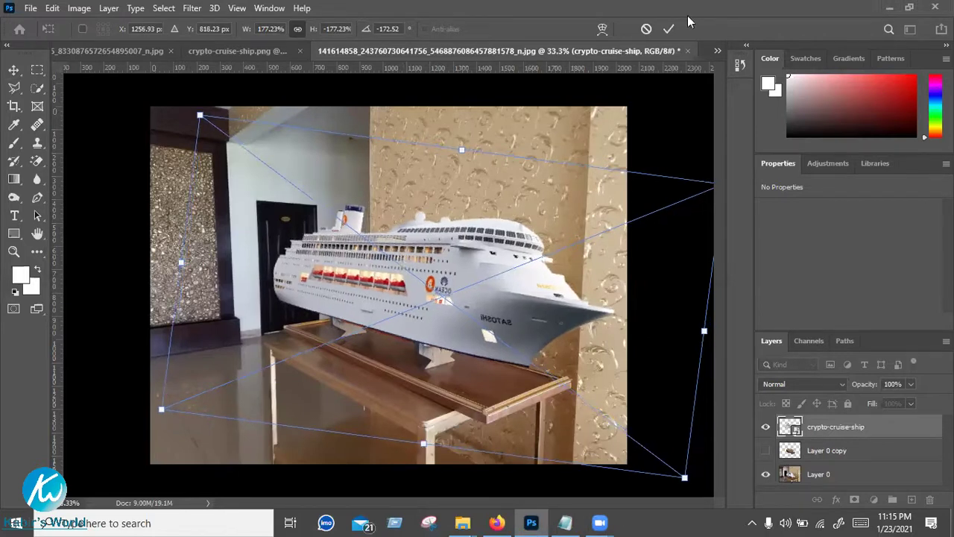
pyautogui.press('Return')
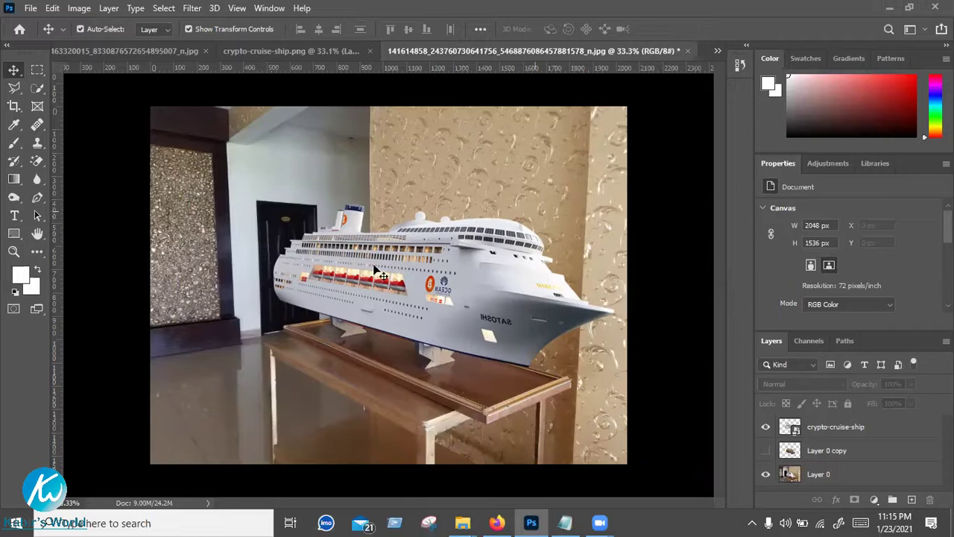
pyautogui.moveTo(405, 301); pyautogui.dragTo(435, 315)
pyautogui.moveTo(370, 304); pyautogui.dragTo(383, 62)
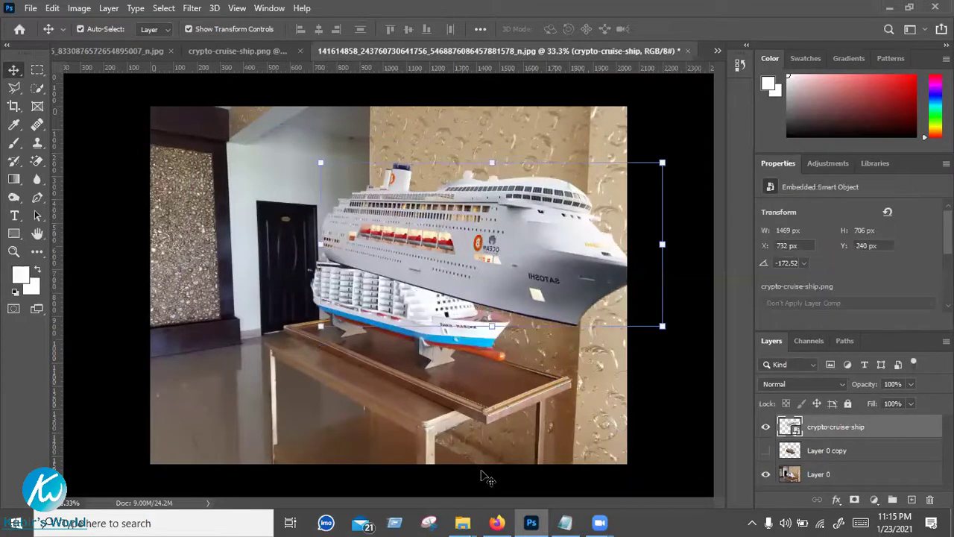
# Switch to Firefox and search Google Images for "sea water"
pyautogui.hotkey('alt', 'Tab')
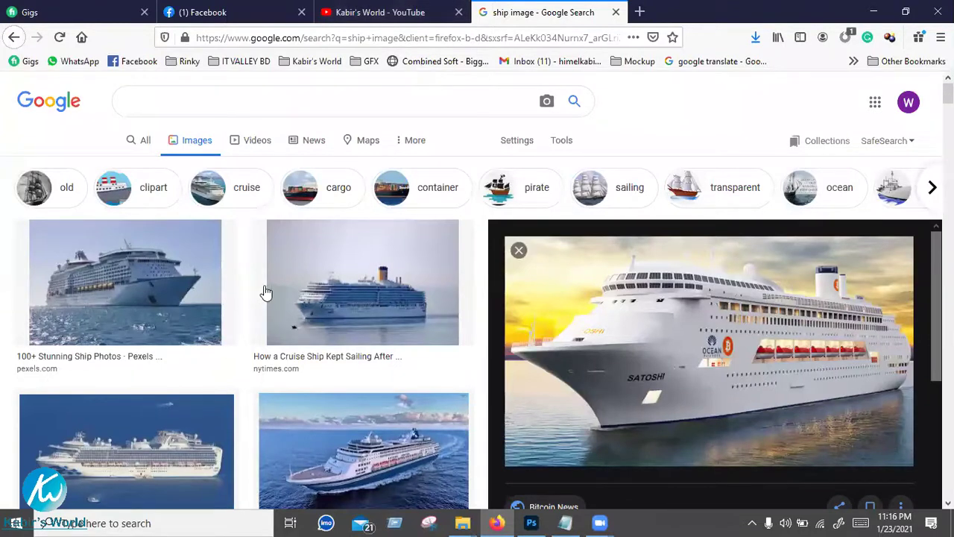
pyautogui.scroll(-5, 266, 292)
pyautogui.scroll(-5, 266, 292)
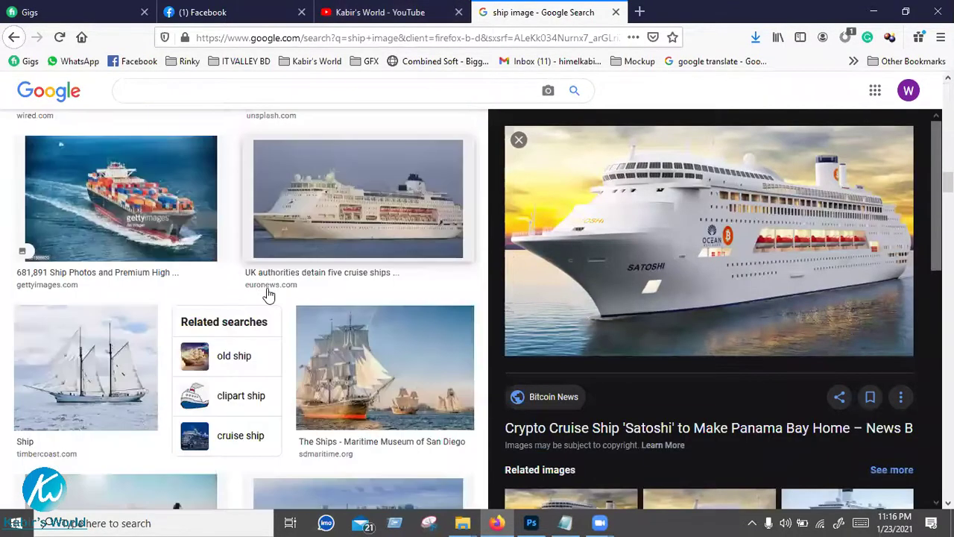
pyautogui.scroll(-1, 266, 293)
pyautogui.click(156, 89)
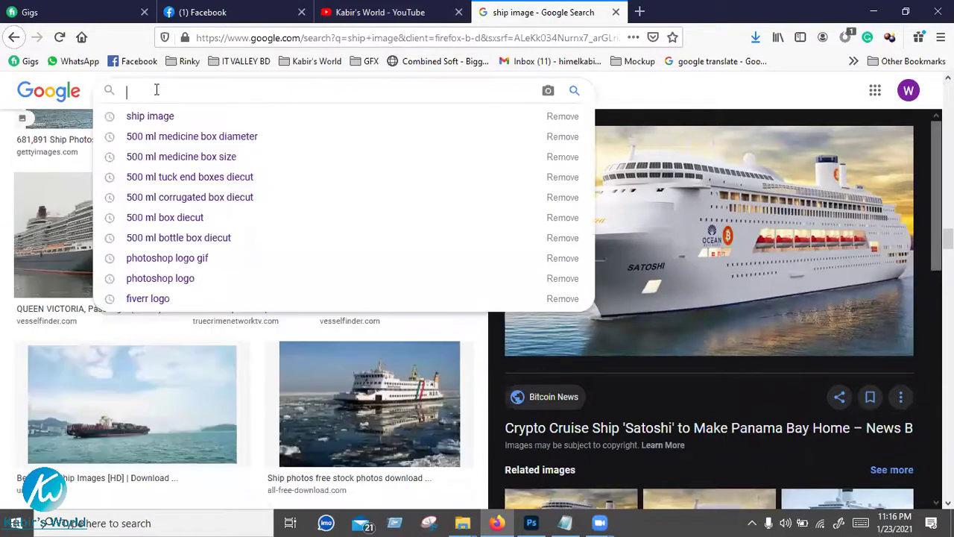
pyautogui.write('sea wat')
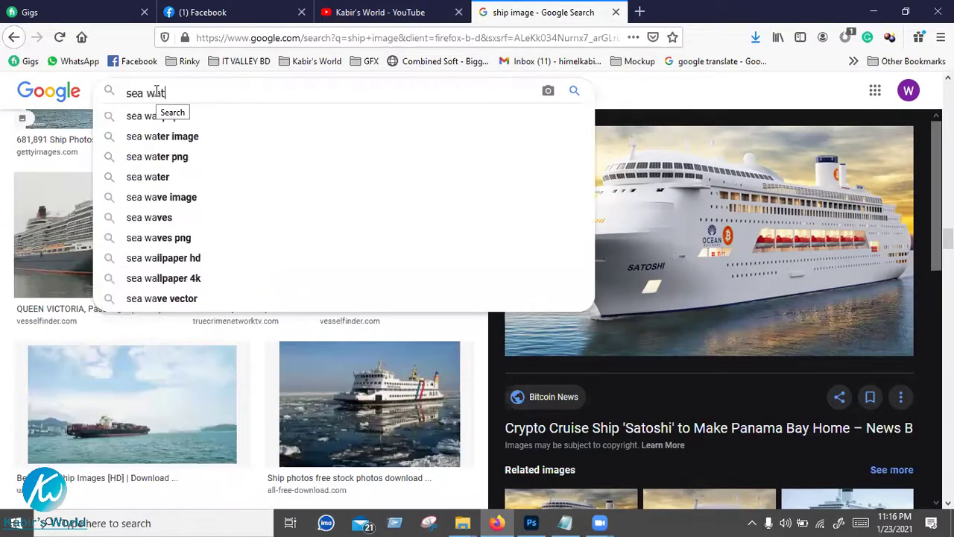
pyautogui.write('er')
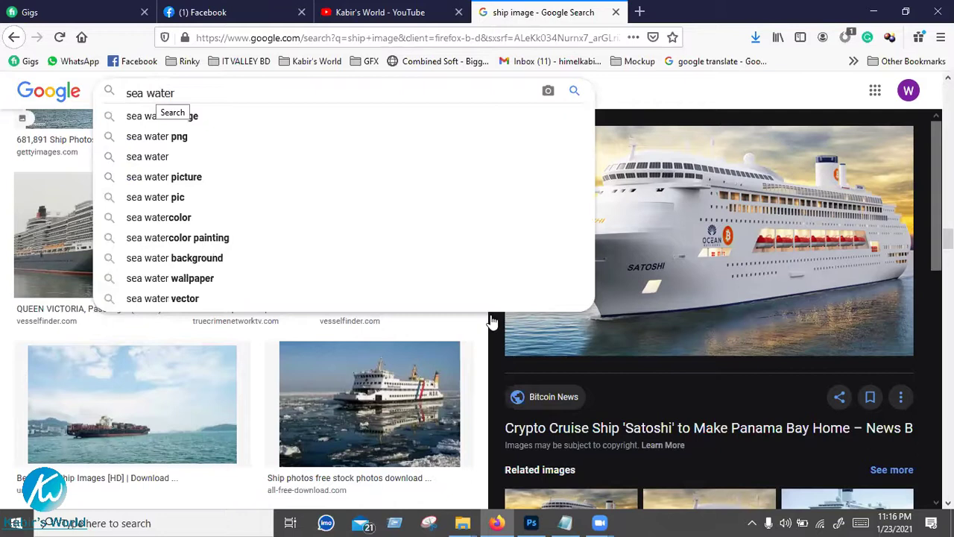
pyautogui.press('Return')
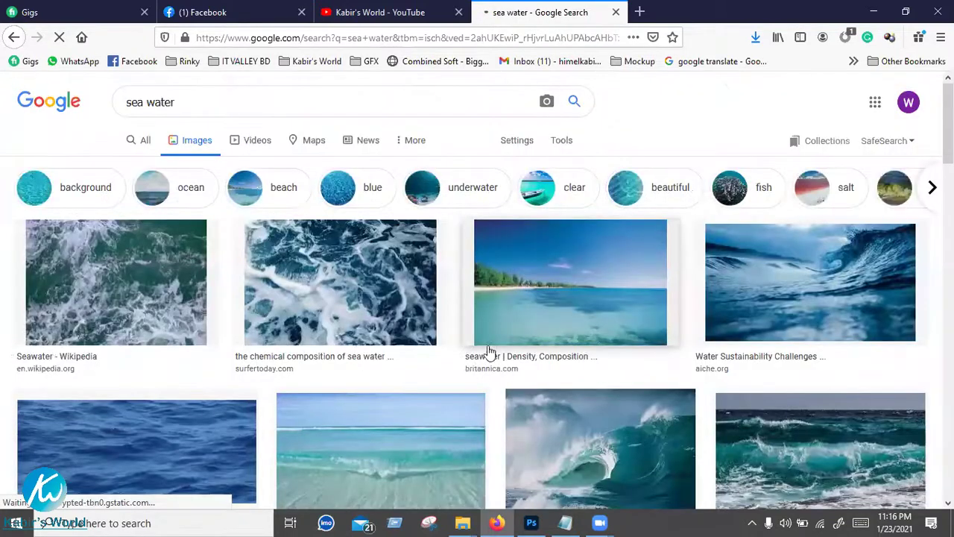
# Open the AIChE blue ocean wave image and save it to Downloads as oceanwave.jpg
pyautogui.scroll(-2, 488, 351)
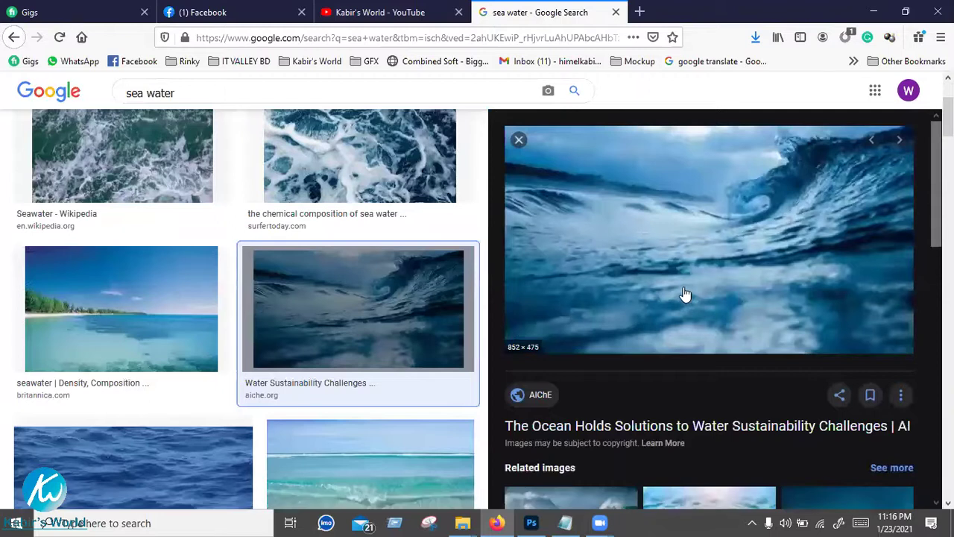
pyautogui.rightClick(694, 261)
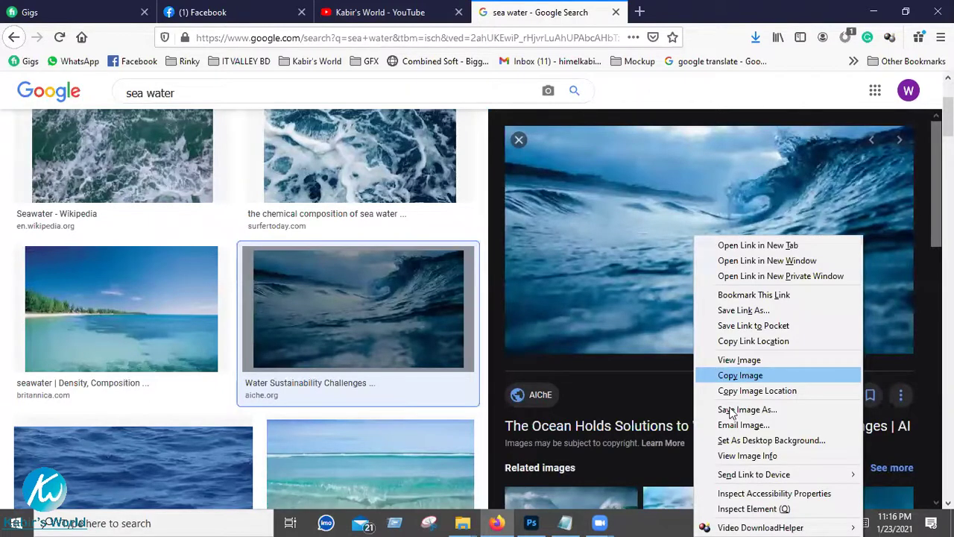
pyautogui.click(731, 410)
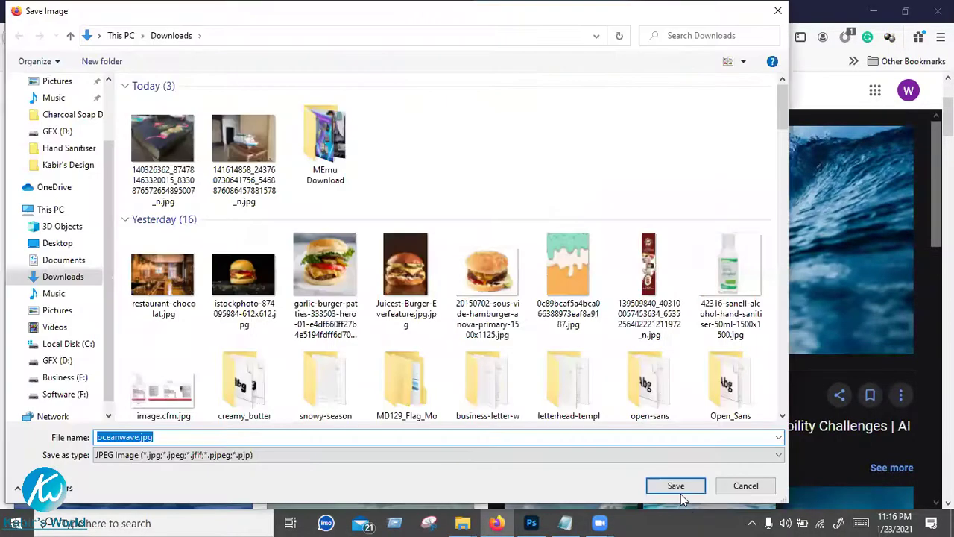
pyautogui.press('Return')
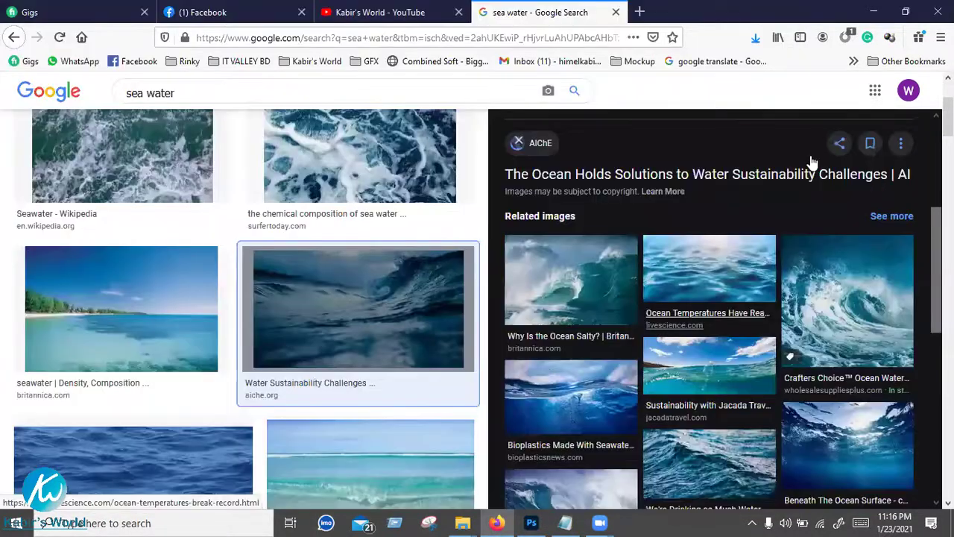
# Return to Photoshop and open oceanwave.jpg from the Downloads folder as a separate document
pyautogui.click(878, 13)
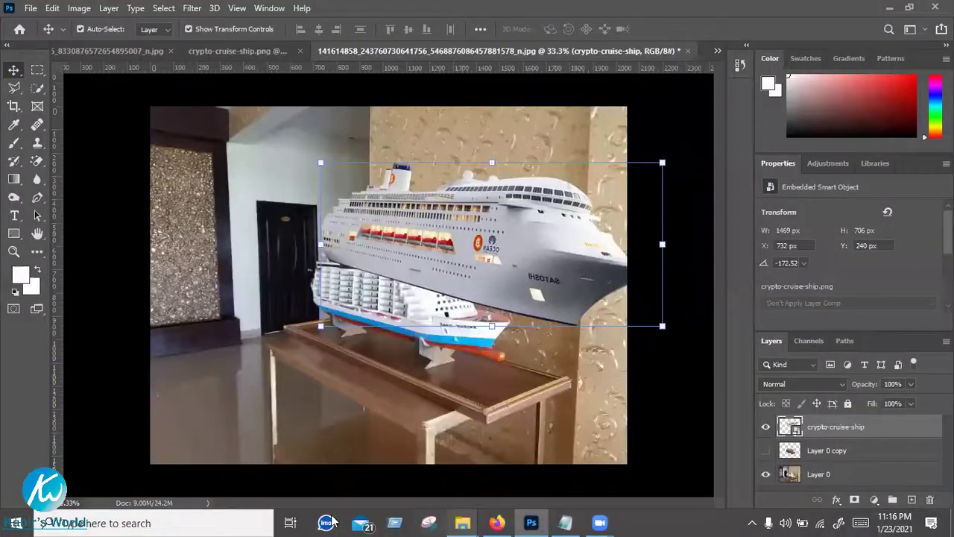
pyautogui.click(346, 430)
pyautogui.moveTo(176, 191); pyautogui.dragTo(633, 287)
pyautogui.moveTo(558, 304); pyautogui.dragTo(301, 141)
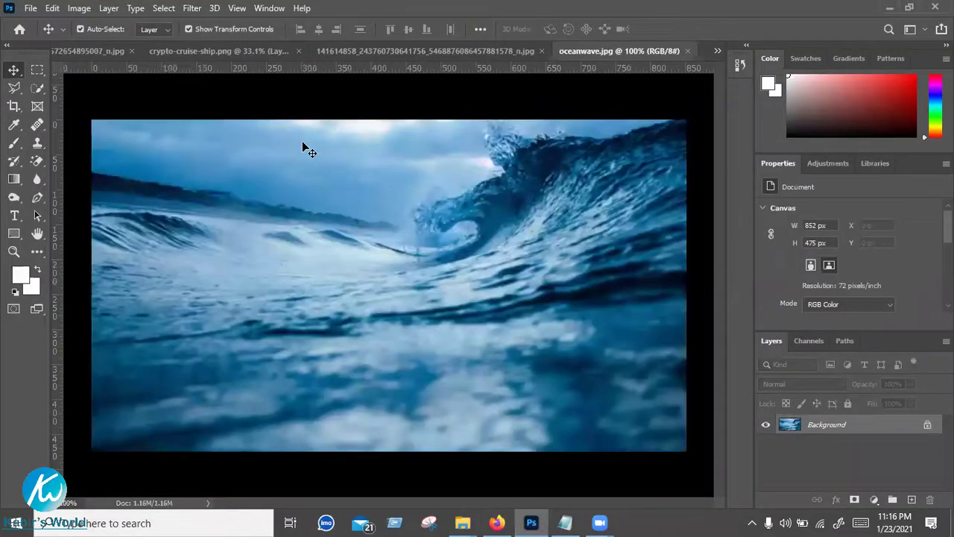
# Close the table photo document without saving its changes
pyautogui.click(359, 52)
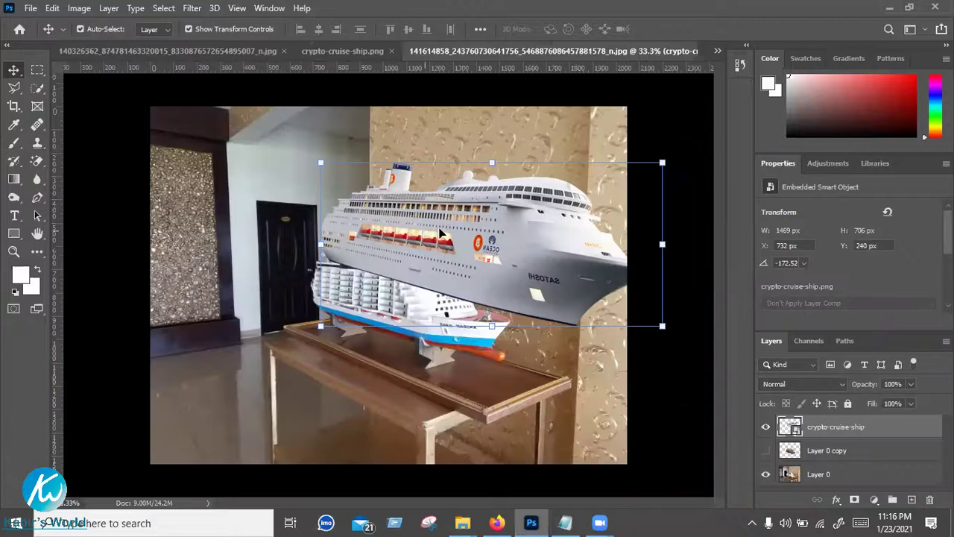
pyautogui.click(361, 51)
pyautogui.moveTo(632, 65); pyautogui.dragTo(387, 302)
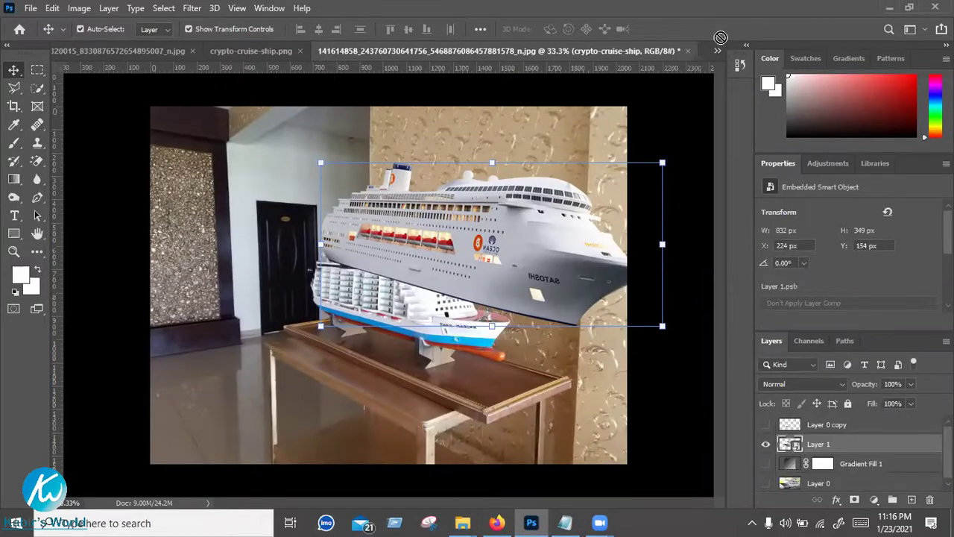
pyautogui.click(688, 51)
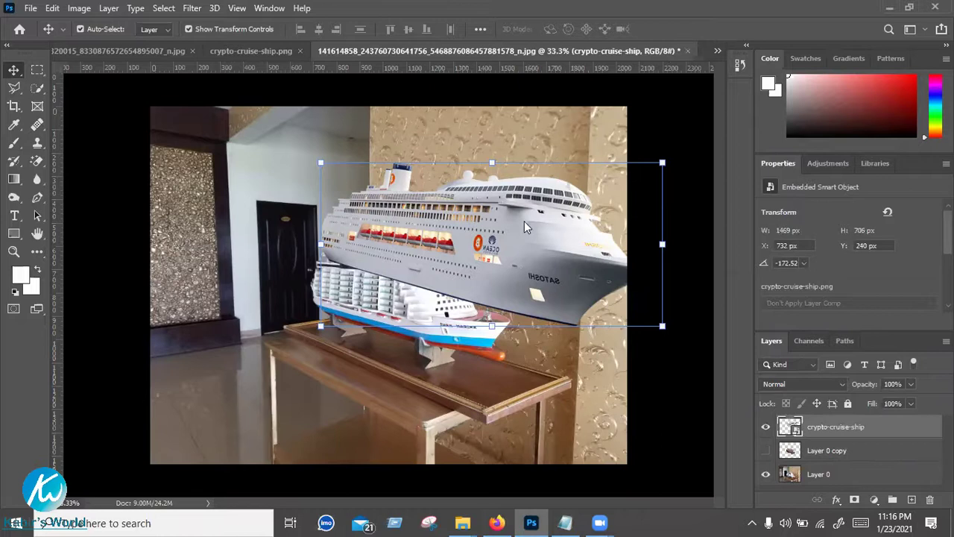
pyautogui.press('n')
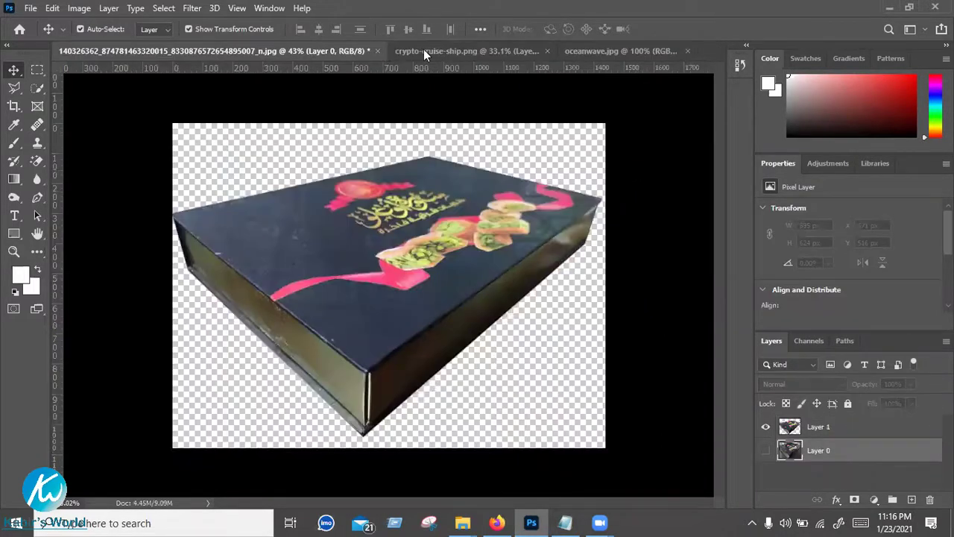
# Copy the ship's Layer 1 from crypto-cruise-ship.png into oceanwave.jpg and shift it left over the waves
pyautogui.click(423, 49)
pyautogui.moveTo(609, 52); pyautogui.dragTo(441, 298)
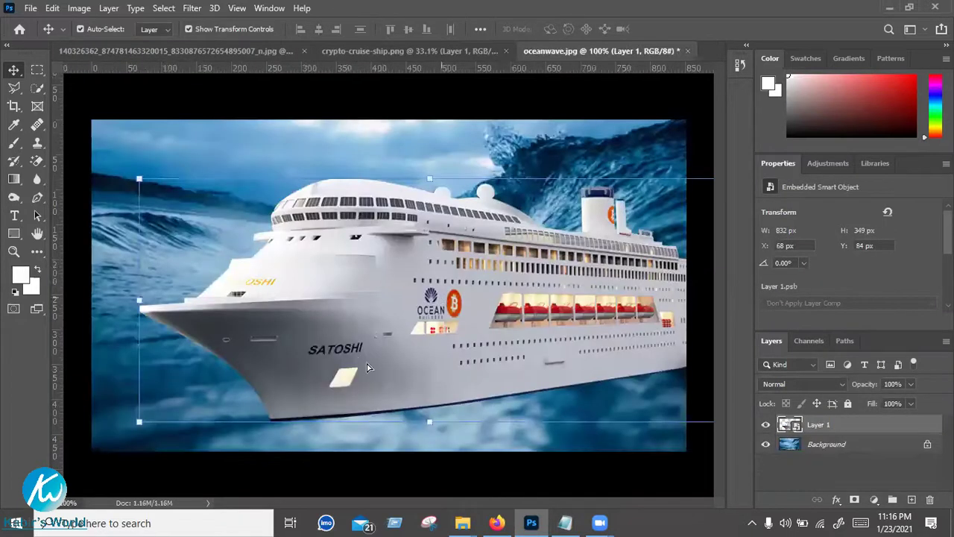
pyautogui.moveTo(367, 364); pyautogui.dragTo(144, 216)
pyautogui.moveTo(96, 173); pyautogui.dragTo(101, 180)
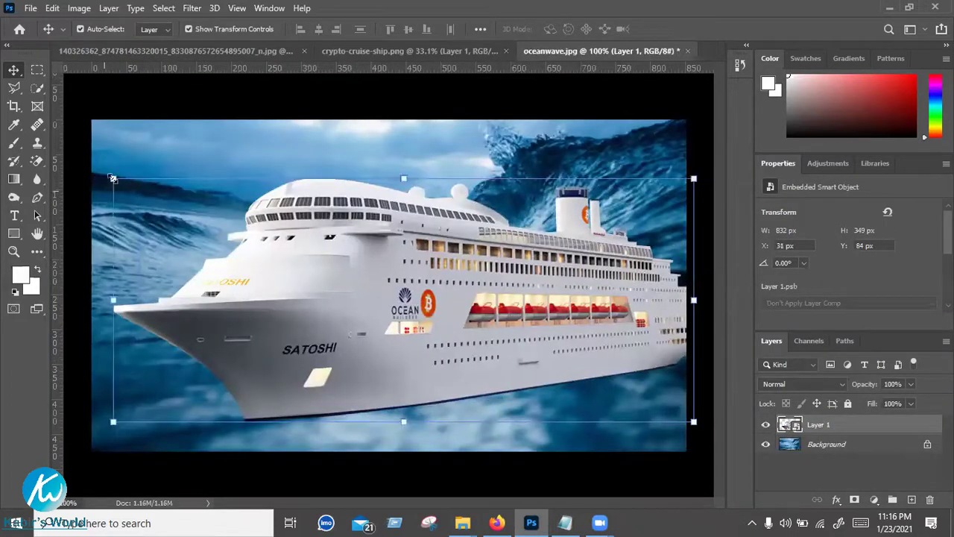
# Scale the cruise ship to about 20.4% with Free Transform, rotate it to about 10.9°, and place it on the waves
pyautogui.hotkey('ctrl', 't')
pyautogui.moveTo(347, 311); pyautogui.dragTo(299, 269)
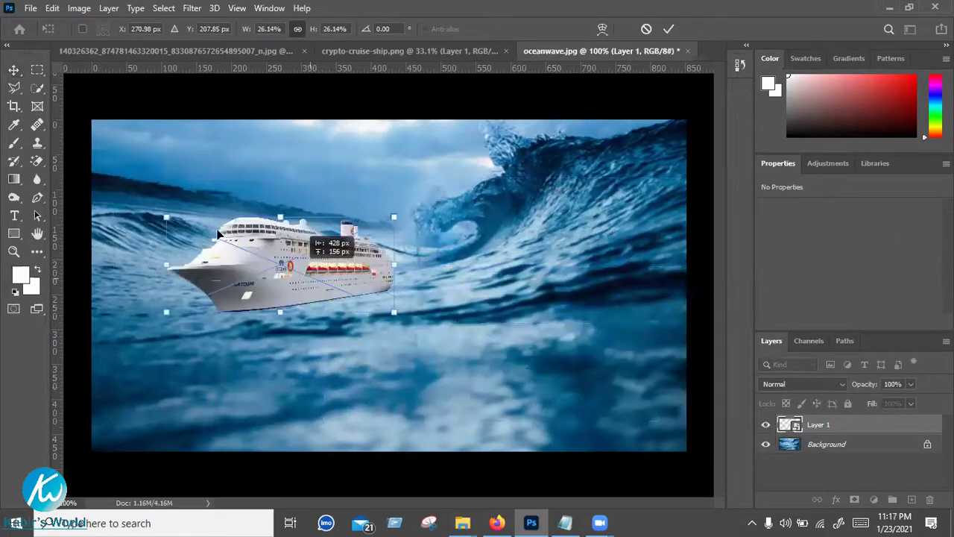
pyautogui.moveTo(168, 219); pyautogui.dragTo(234, 255)
pyautogui.moveTo(322, 262); pyautogui.dragTo(284, 309)
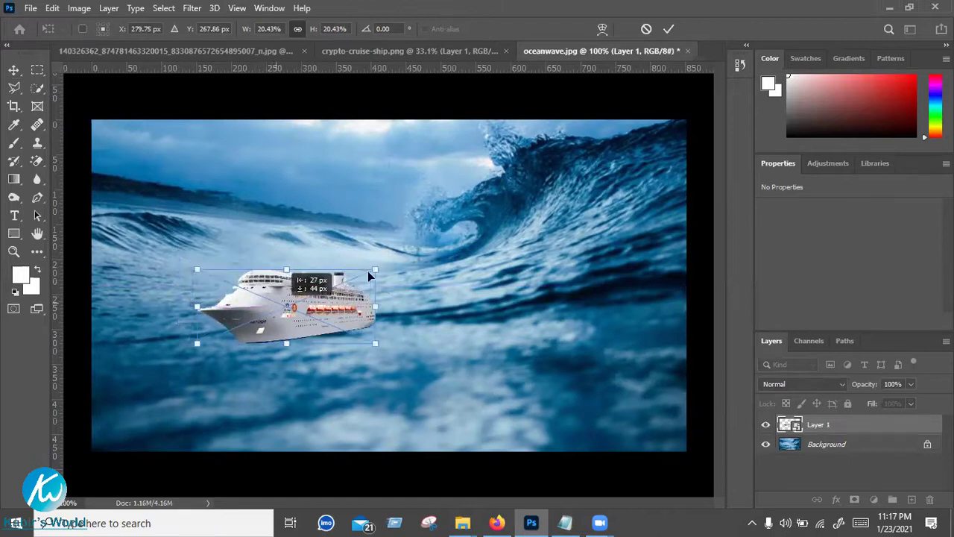
pyautogui.moveTo(393, 269); pyautogui.dragTo(399, 279)
pyautogui.moveTo(302, 306); pyautogui.dragTo(256, 269)
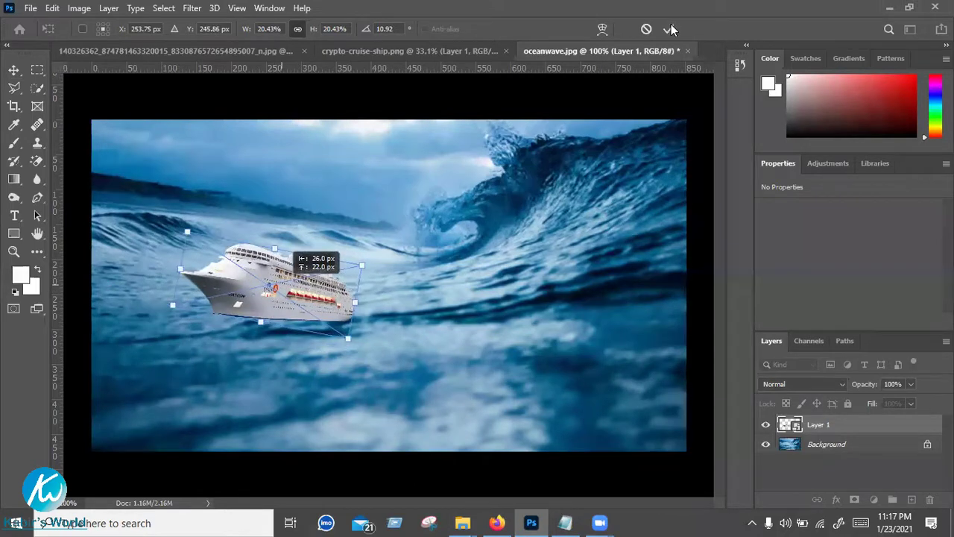
pyautogui.click(670, 29)
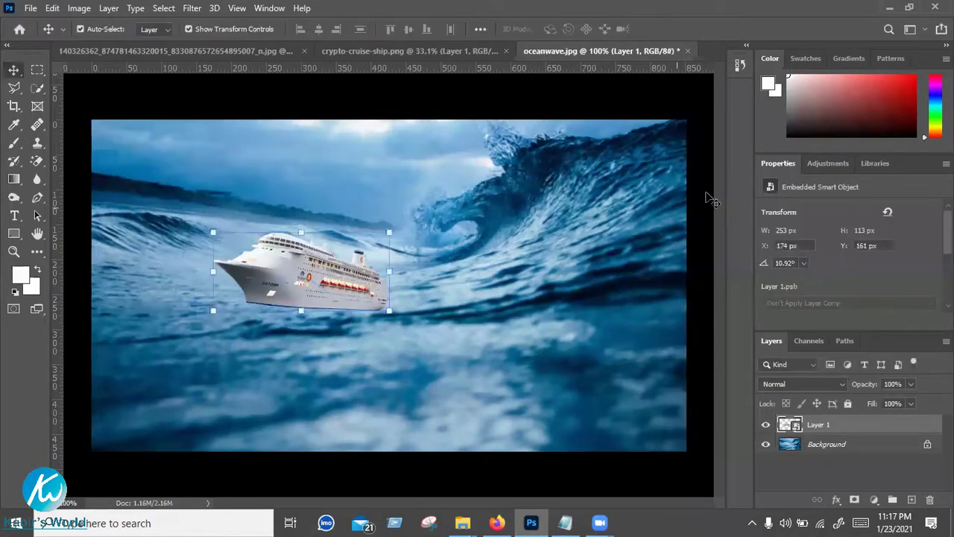
# Move the cruise ship right toward the curling wave, to about X 232 px
pyautogui.click(712, 199)
pyautogui.scroll(-2, 296, 221)
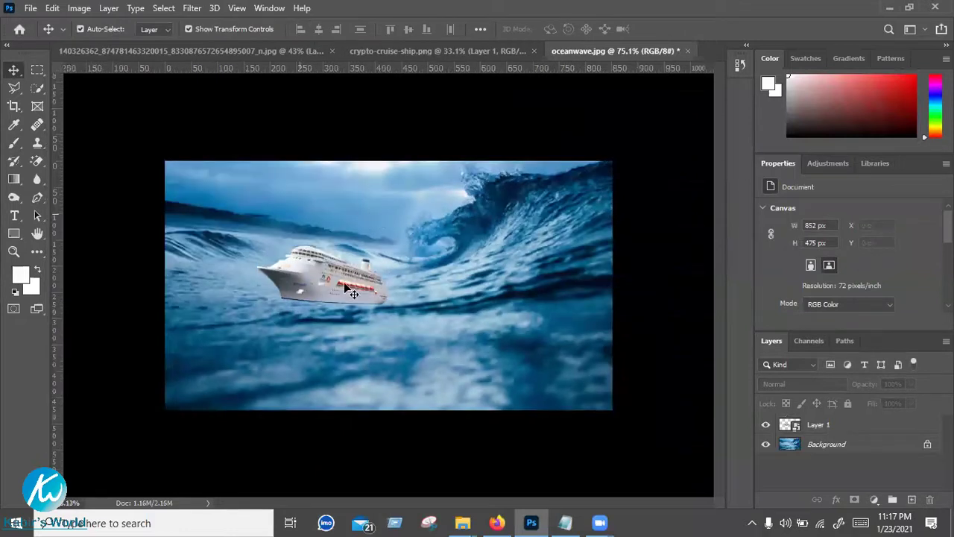
pyautogui.click(370, 287)
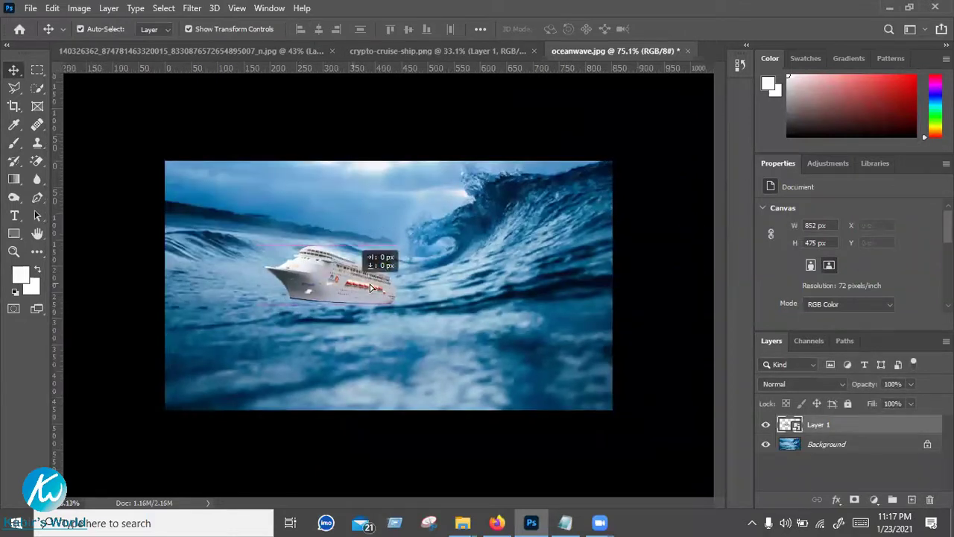
pyautogui.click(638, 205)
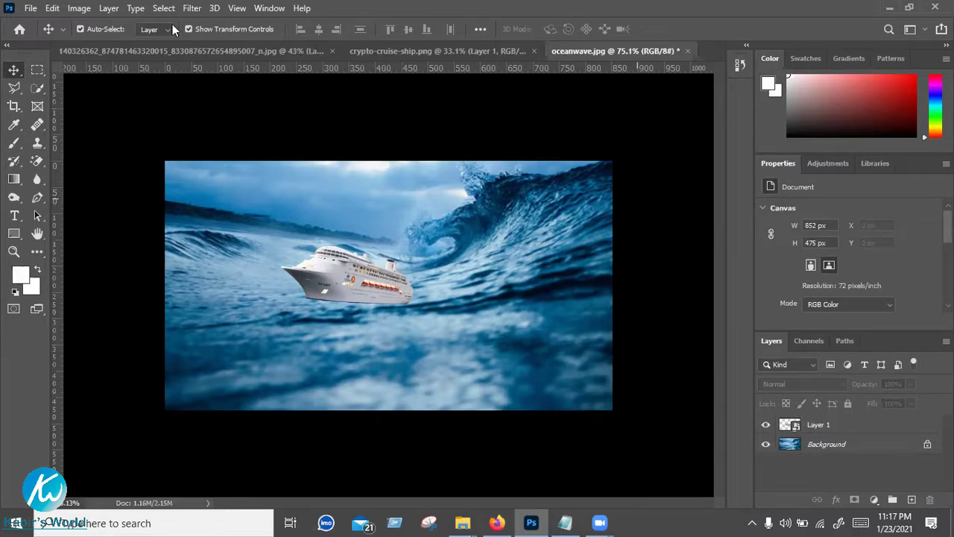
pyautogui.moveTo(375, 293); pyautogui.dragTo(381, 301)
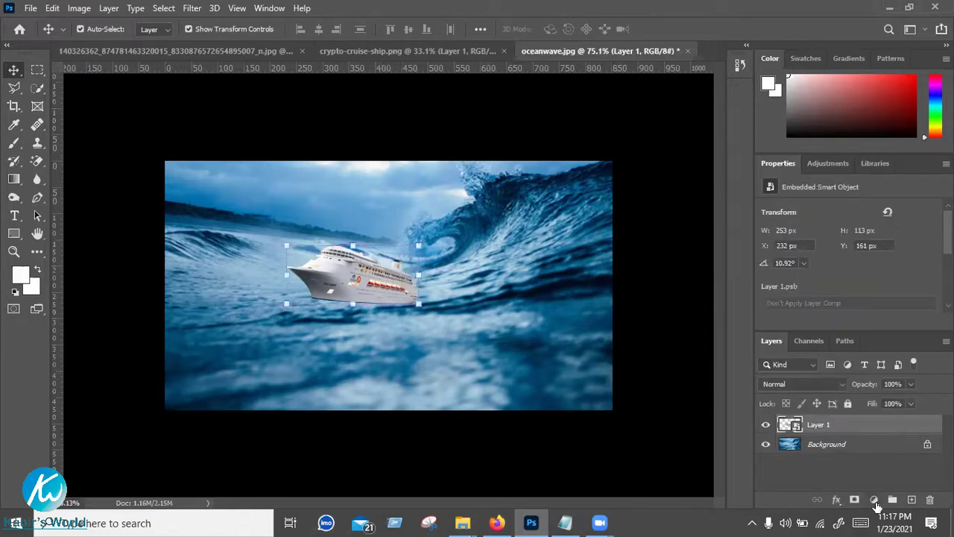
# Add a white layer mask to the cruise ship's Layer 1 and select the layer's image thumbnail
pyautogui.click(767, 425)
pyautogui.click(770, 426)
pyautogui.click(855, 501)
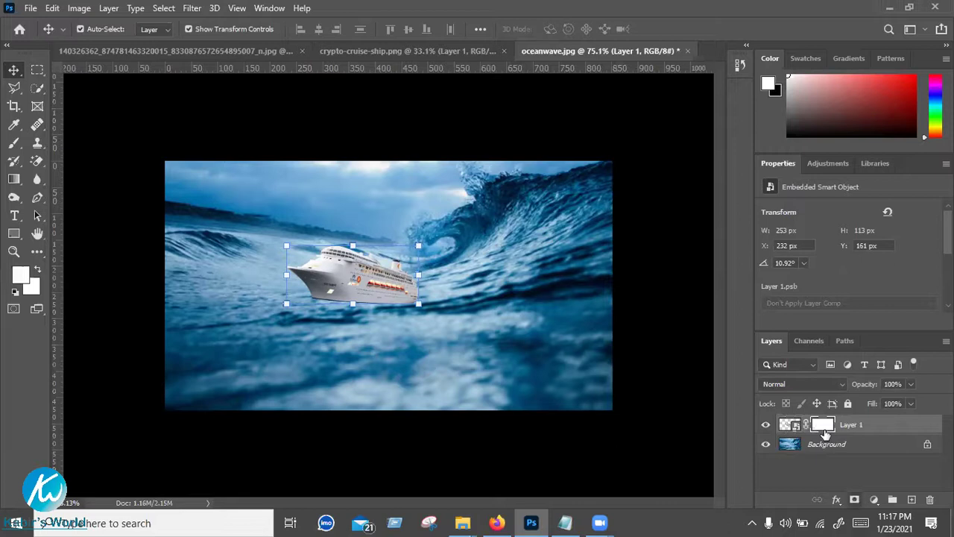
pyautogui.click(789, 425)
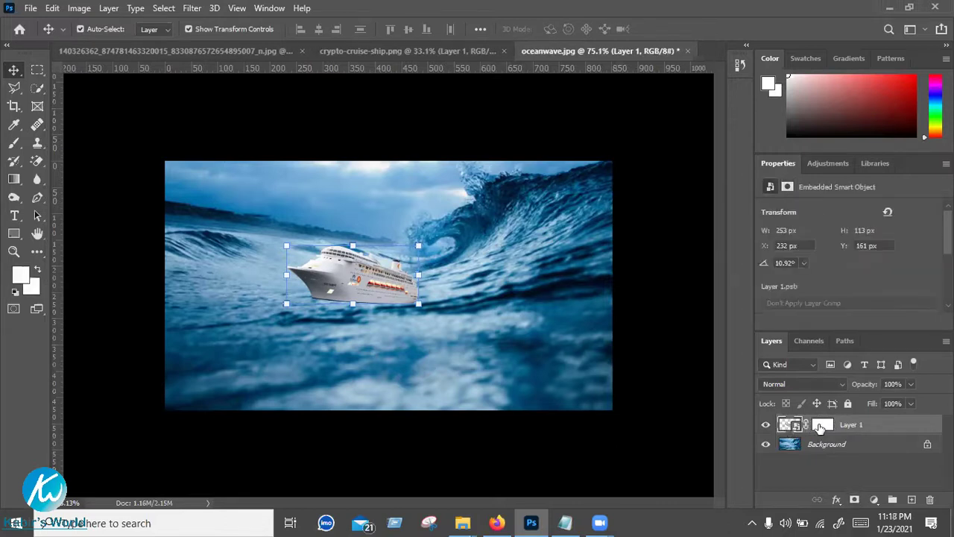
# Target the cruise ship layer's mask and ready the Brush tool with black as the foreground colour
pyautogui.click(822, 425)
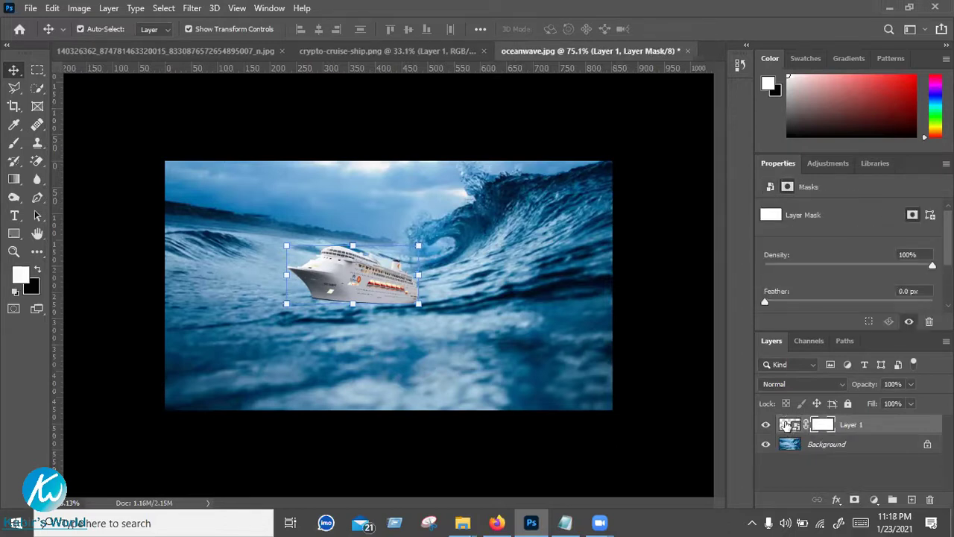
pyautogui.click(793, 424)
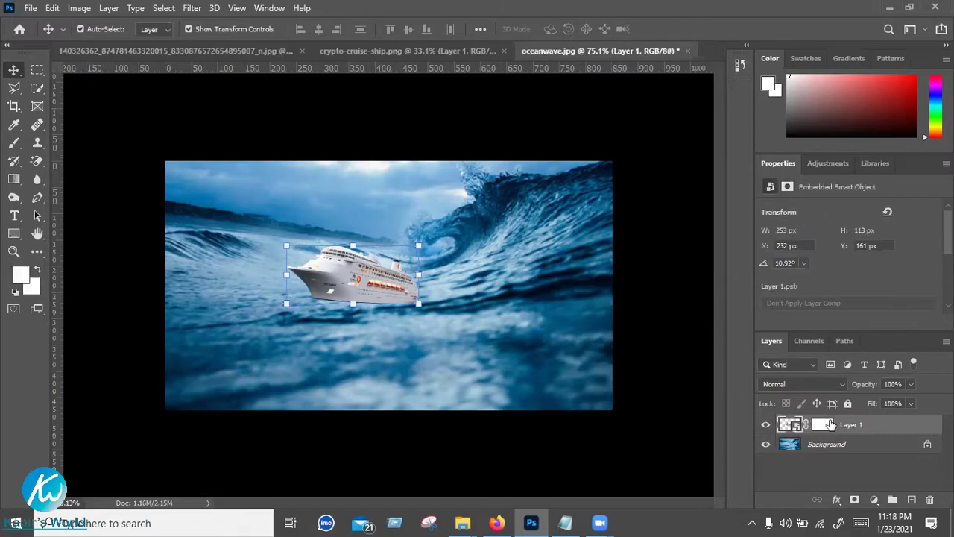
pyautogui.click(830, 424)
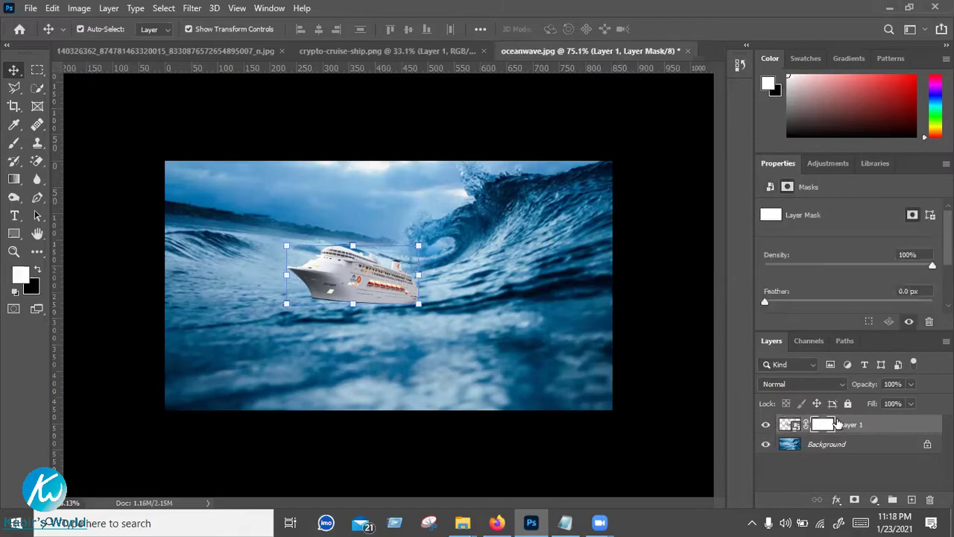
pyautogui.click(14, 144)
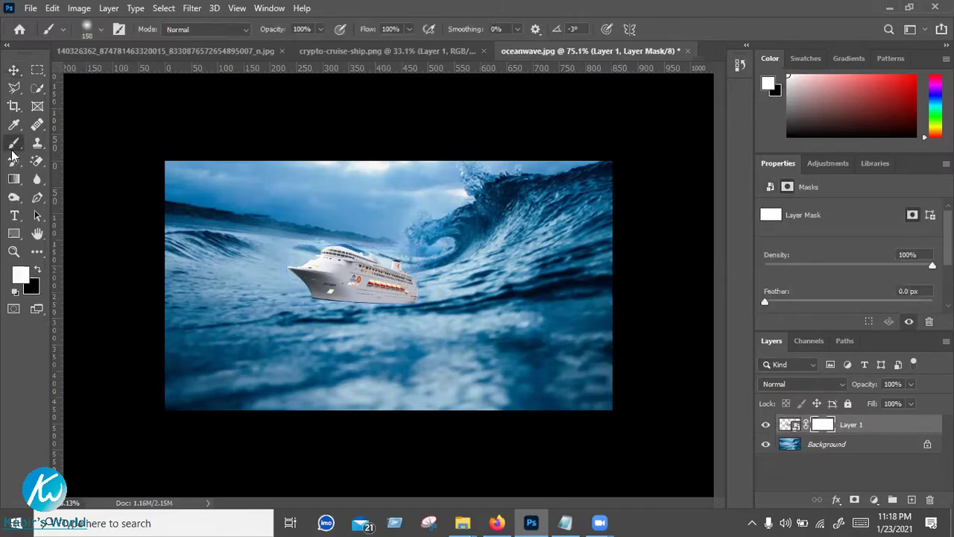
pyautogui.click(37, 271)
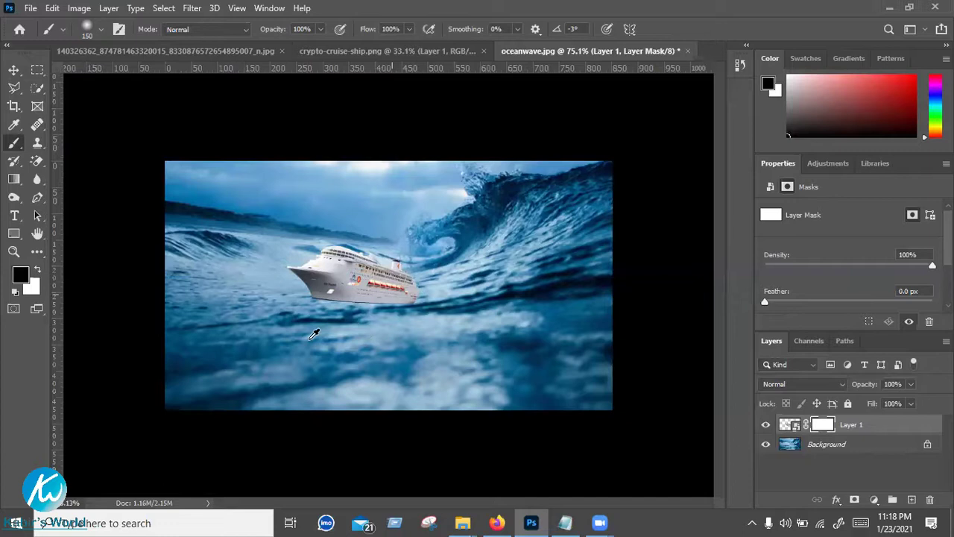
# Paint black on the mask along the ship's lower hull edge with a 25 px brush at 60% flow to blend it into the water
pyautogui.scroll(3, 314, 335)
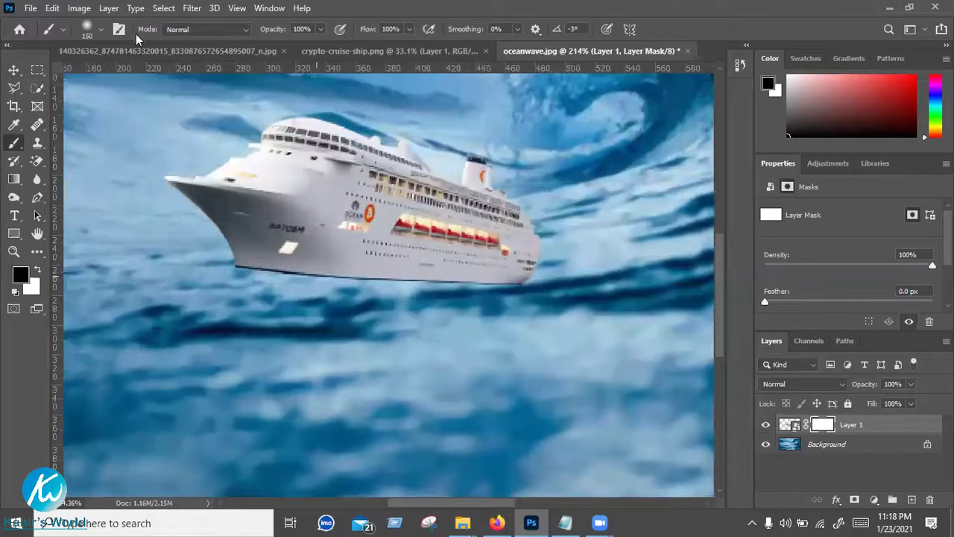
pyautogui.rightClick(121, 95)
pyautogui.click(111, 69)
pyautogui.click(95, 73)
pyautogui.moveTo(369, 25)
pyautogui.mouseDown()
pyautogui.moveTo(322, 41)
pyautogui.moveTo(341, 35)
pyautogui.mouseUp()
pyautogui.click(246, 289)
pyautogui.press('[')
pyautogui.press('[')
pyautogui.press('[')
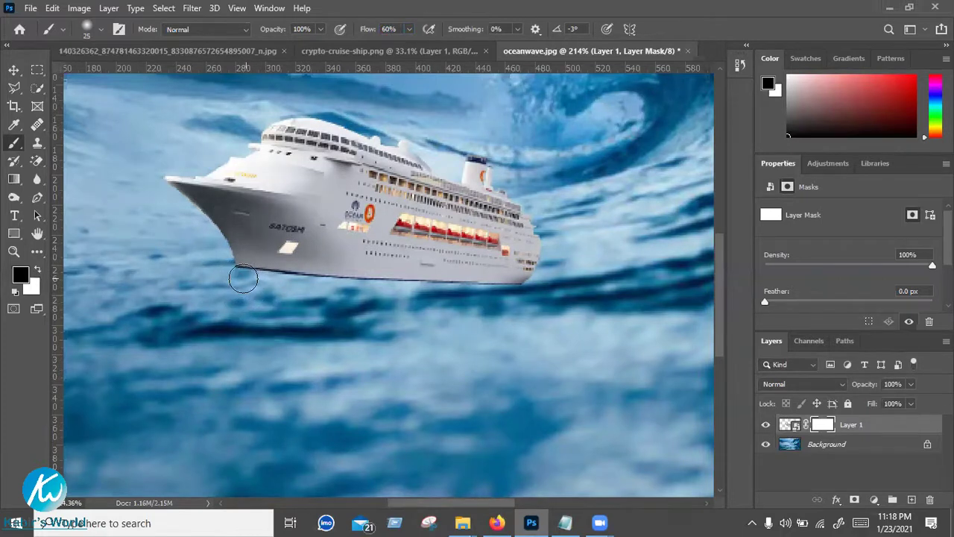
pyautogui.moveTo(236, 276)
pyautogui.mouseDown()
pyautogui.moveTo(411, 298)
pyautogui.moveTo(532, 289)
pyautogui.moveTo(285, 293)
pyautogui.moveTo(244, 278)
pyautogui.moveTo(281, 288)
pyautogui.moveTo(344, 284)
pyautogui.moveTo(248, 282)
pyautogui.moveTo(307, 278)
pyautogui.moveTo(256, 276)
pyautogui.moveTo(272, 309)
pyautogui.moveTo(363, 281)
pyautogui.moveTo(500, 287)
pyautogui.moveTo(562, 326)
pyautogui.mouseUp()
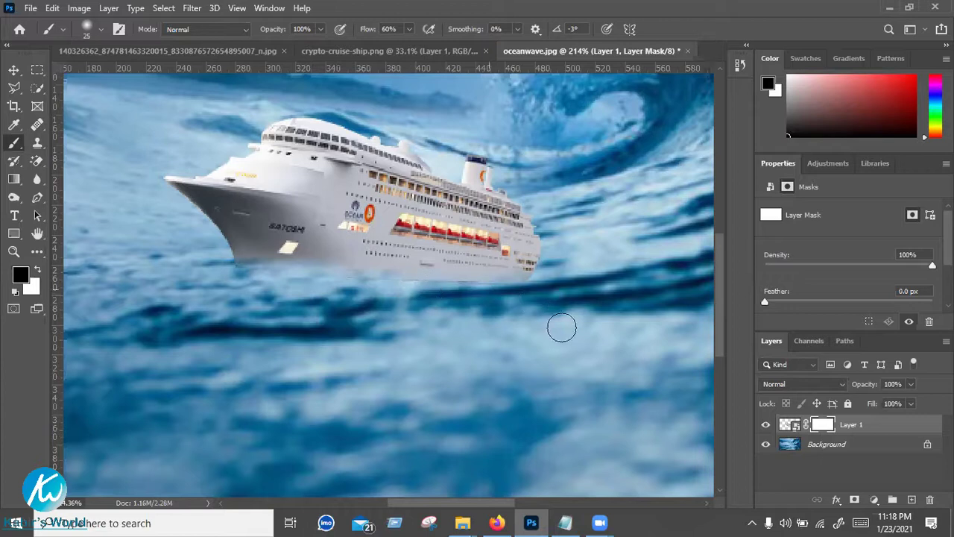
# Switch to the Move tool, deselect the layer, and examine how the ship blends into the waves across the whole image
pyautogui.click(14, 72)
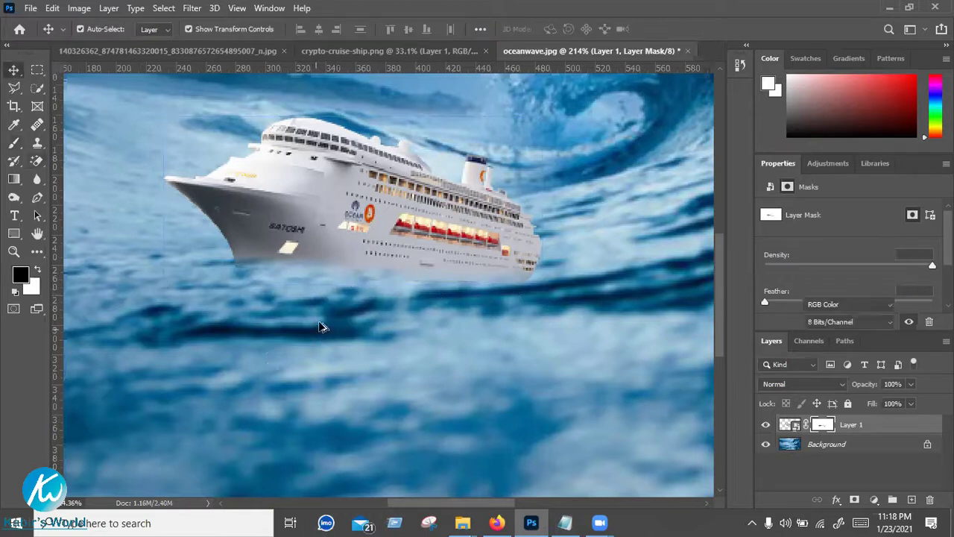
pyautogui.click(319, 323)
pyautogui.scroll(-9, 319, 323)
pyautogui.scroll(-3, 319, 327)
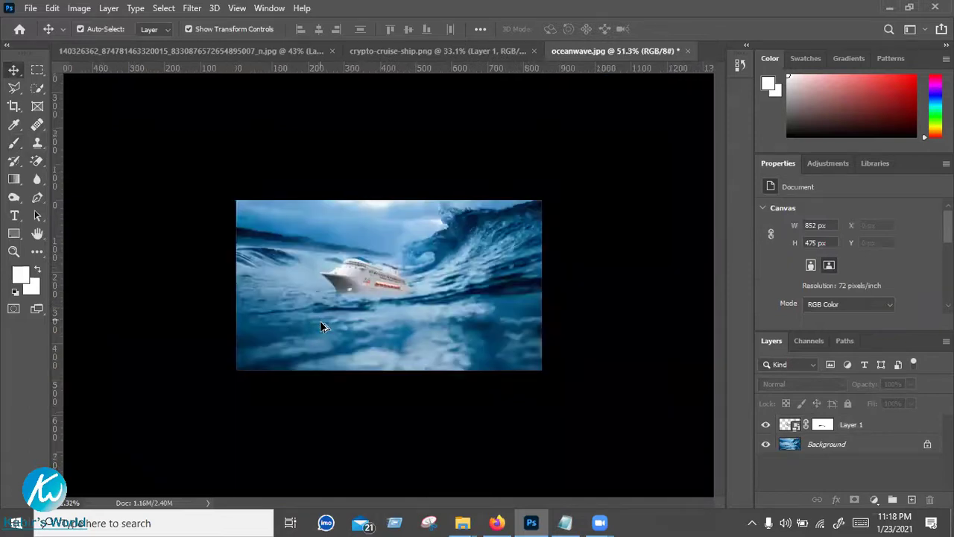
pyautogui.scroll(-2, 322, 325)
pyautogui.scroll(4, 470, 313)
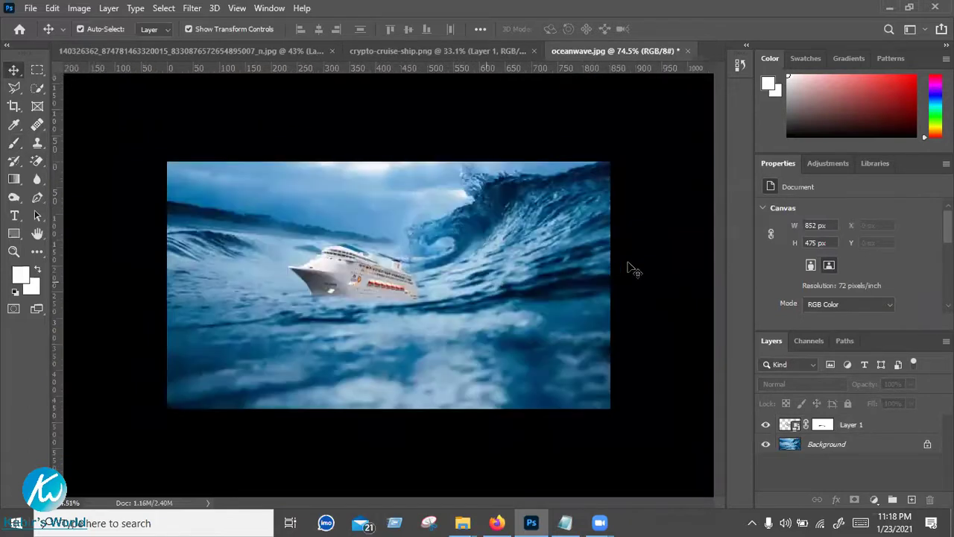
pyautogui.click(339, 279)
pyautogui.click(653, 229)
pyautogui.click(648, 236)
# Add a Color Lookup adjustment layer above Layer 1 using the 3Strip.look 3DLUT file
pyautogui.keyDown('ctrl'); pyautogui.click(865, 427); pyautogui.keyUp('ctrl')
pyautogui.click(855, 430)
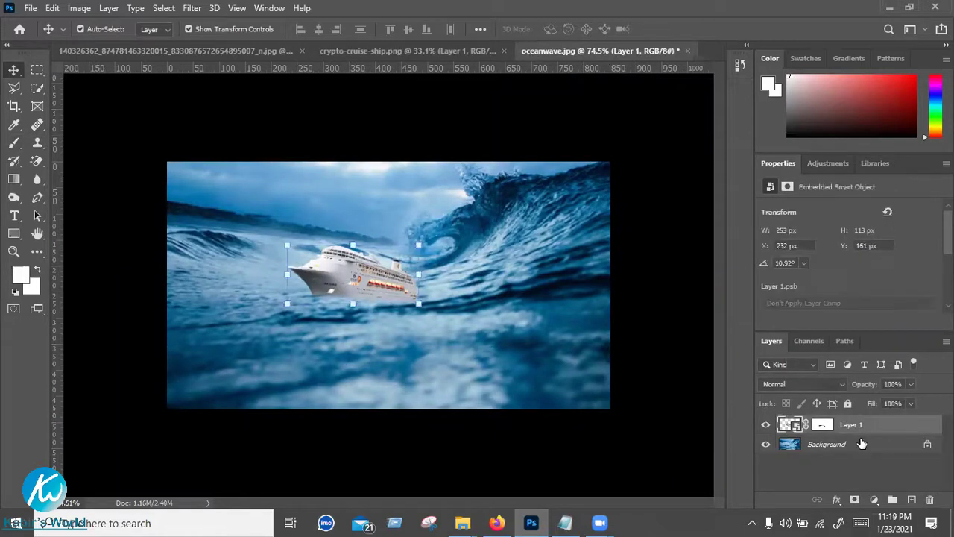
pyautogui.click(875, 499)
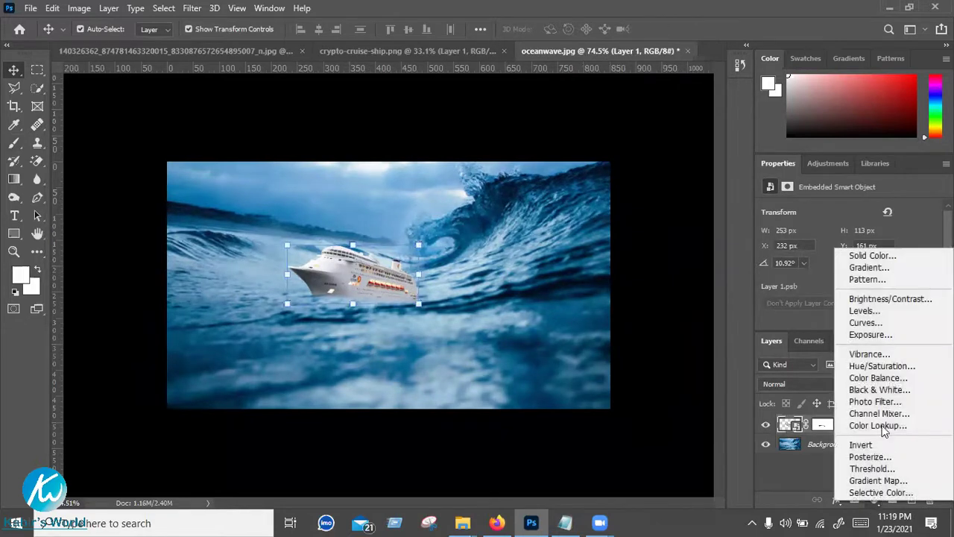
pyautogui.click(880, 427)
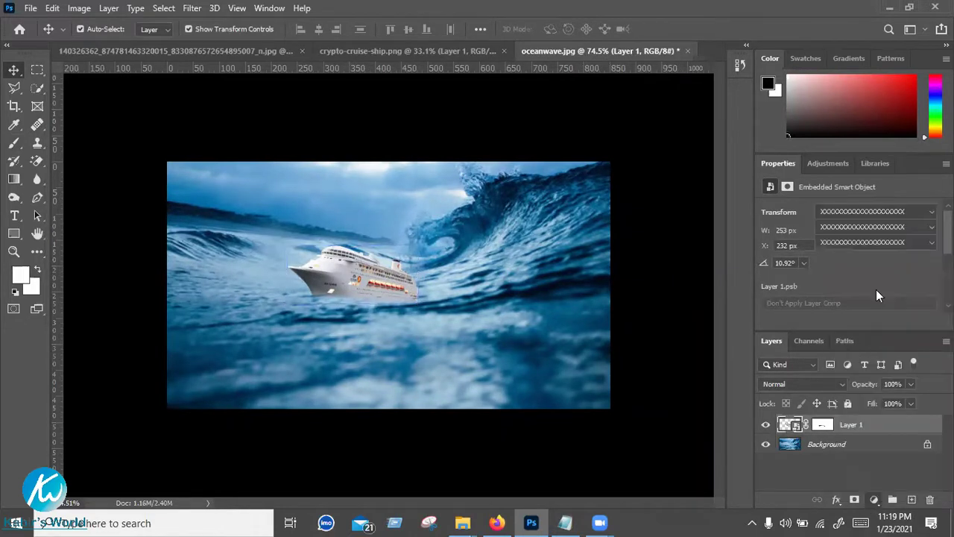
pyautogui.click(864, 211)
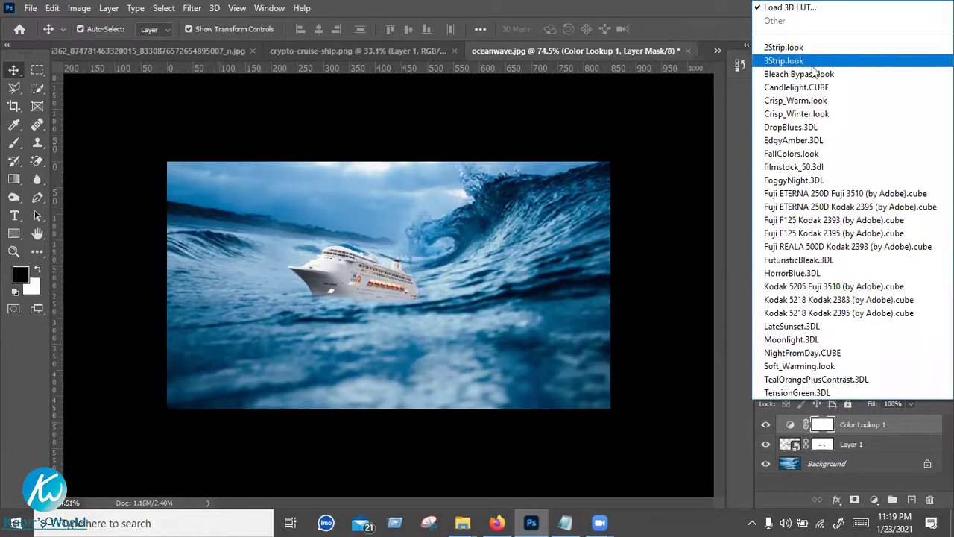
pyautogui.click(812, 62)
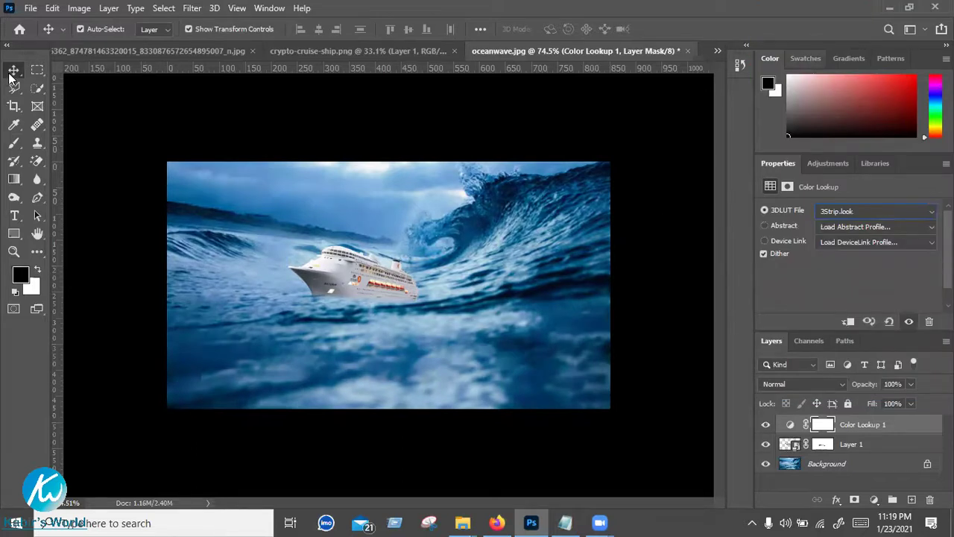
pyautogui.click(99, 126)
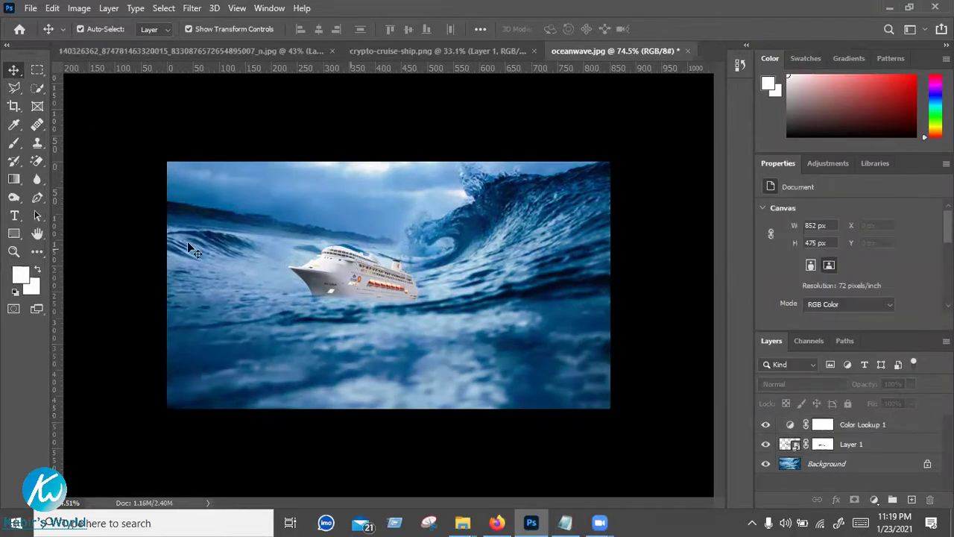
pyautogui.scroll(-1, 353, 343)
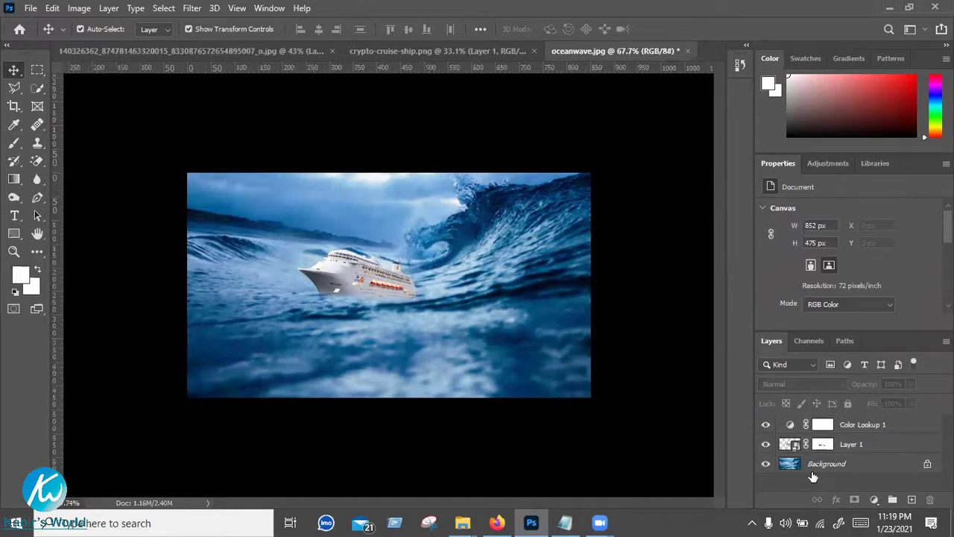
# Toggle the visibility of the Color Lookup layer and the ship layer in turn to compare the image without each
pyautogui.click(856, 442)
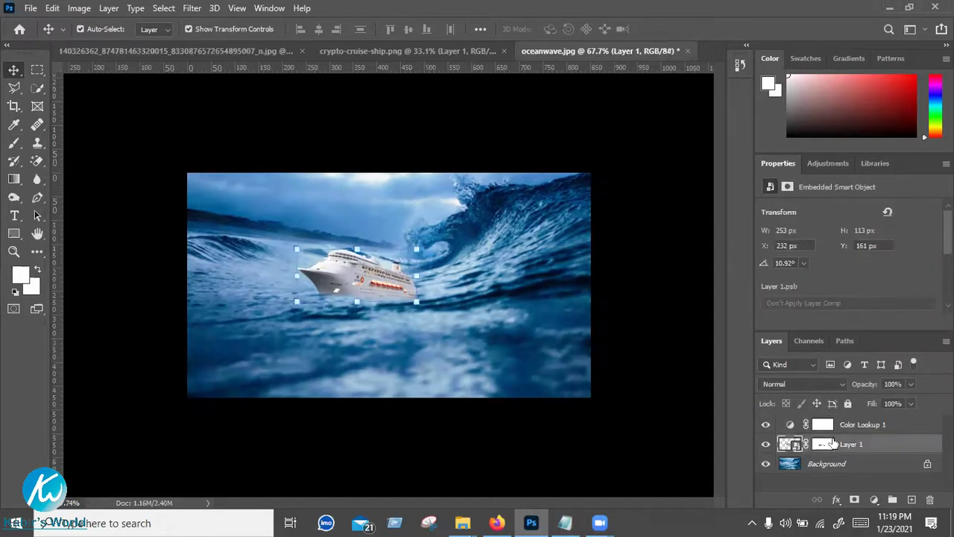
pyautogui.keyDown('ctrl'); pyautogui.click(849, 429); pyautogui.keyUp('ctrl')
pyautogui.click(767, 424)
pyautogui.click(767, 424)
pyautogui.click(767, 444)
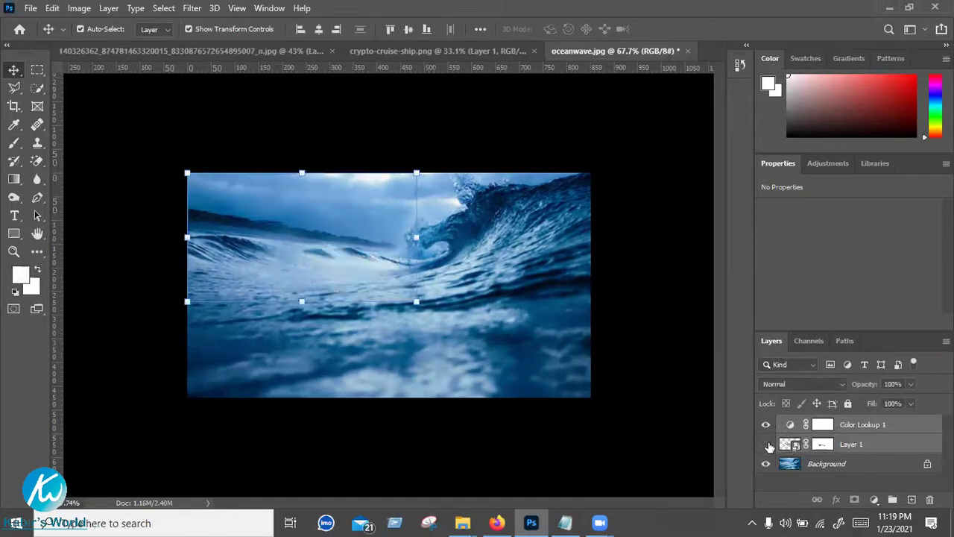
pyautogui.click(767, 444)
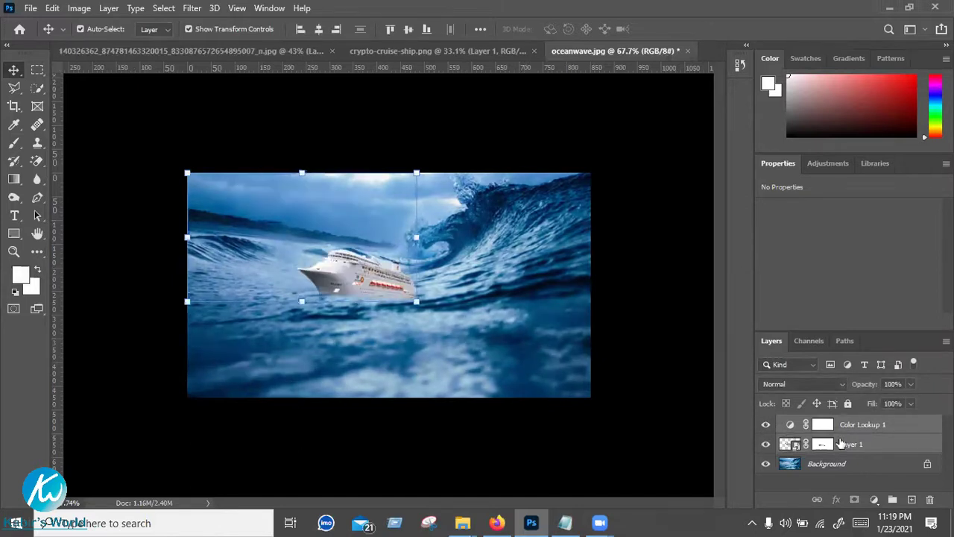
# Group Layer 1 and the Color Lookup 1 adjustment layer together
pyautogui.click(880, 449)
pyautogui.click(875, 447)
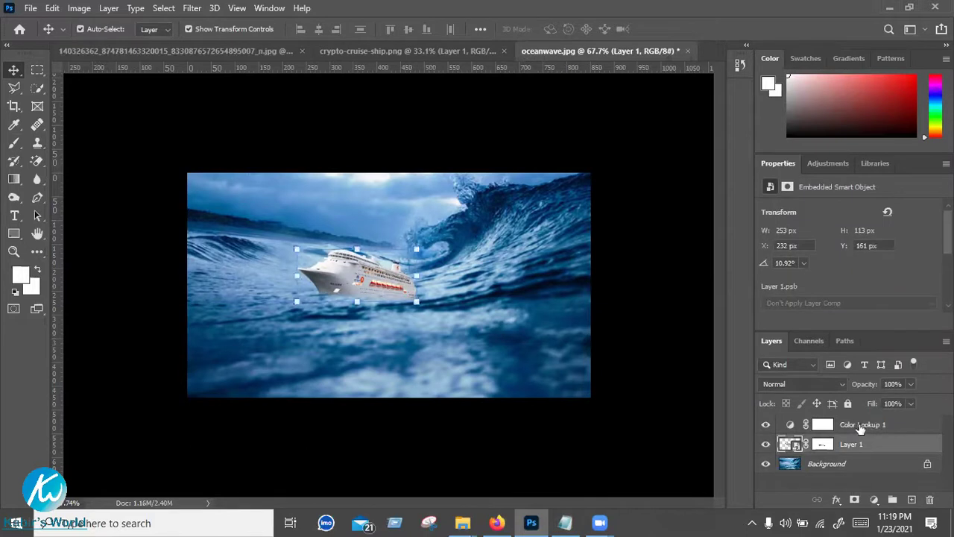
pyautogui.keyDown('shift'); pyautogui.click(871, 431); pyautogui.keyUp('shift')
pyautogui.rightClick(871, 431)
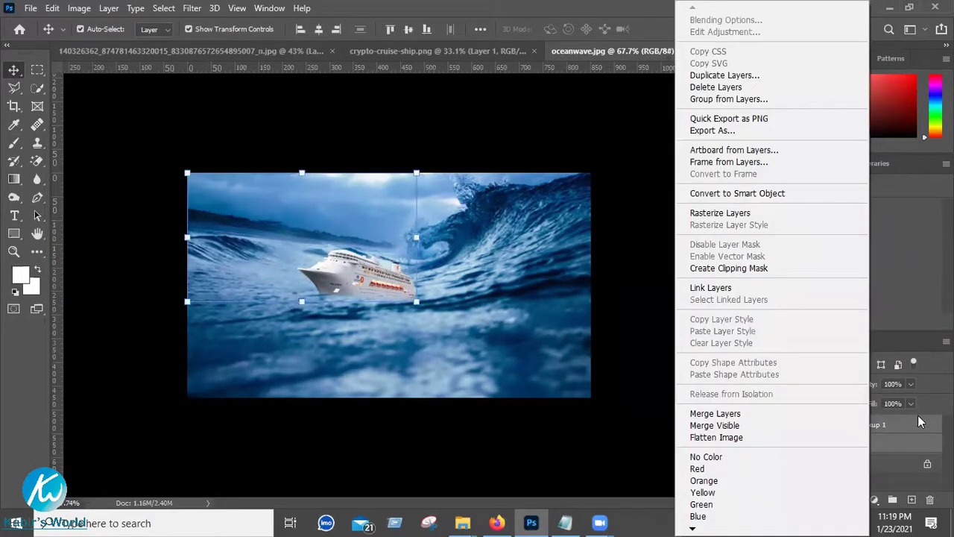
pyautogui.click(929, 502)
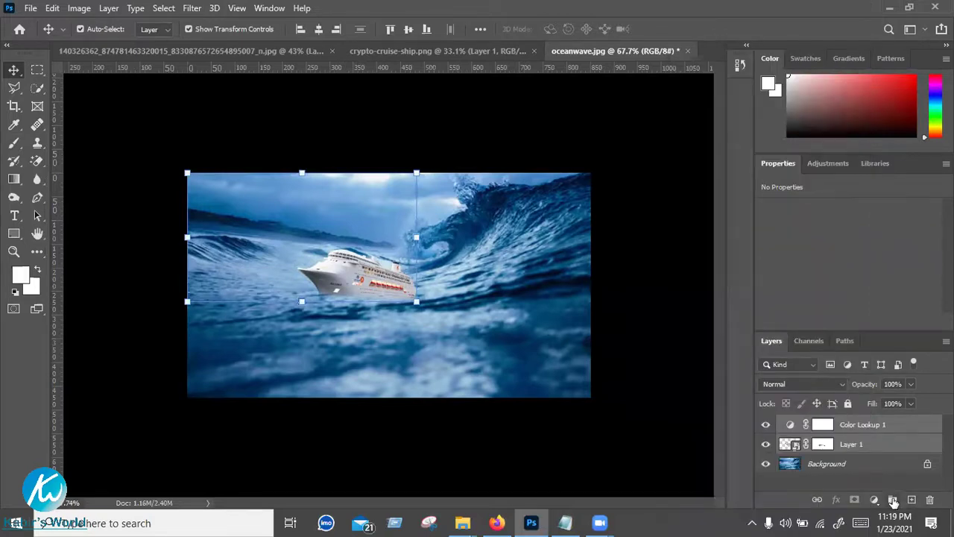
pyautogui.click(892, 501)
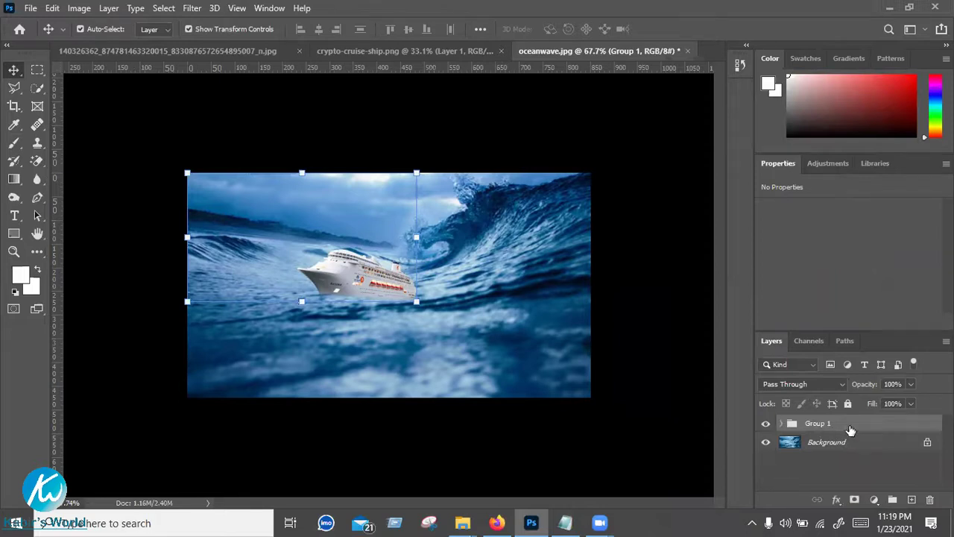
# Toggle the visibility of Group 1 repeatedly to compare the composite with the original ocean image, leaving the group shown and deselected
pyautogui.click(764, 433)
pyautogui.click(766, 426)
pyautogui.click(766, 425)
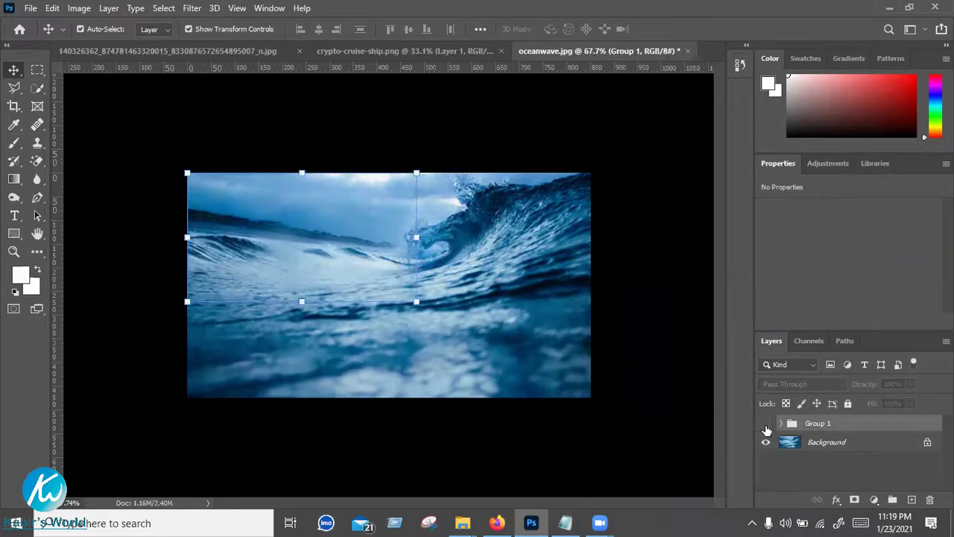
pyautogui.click(766, 425)
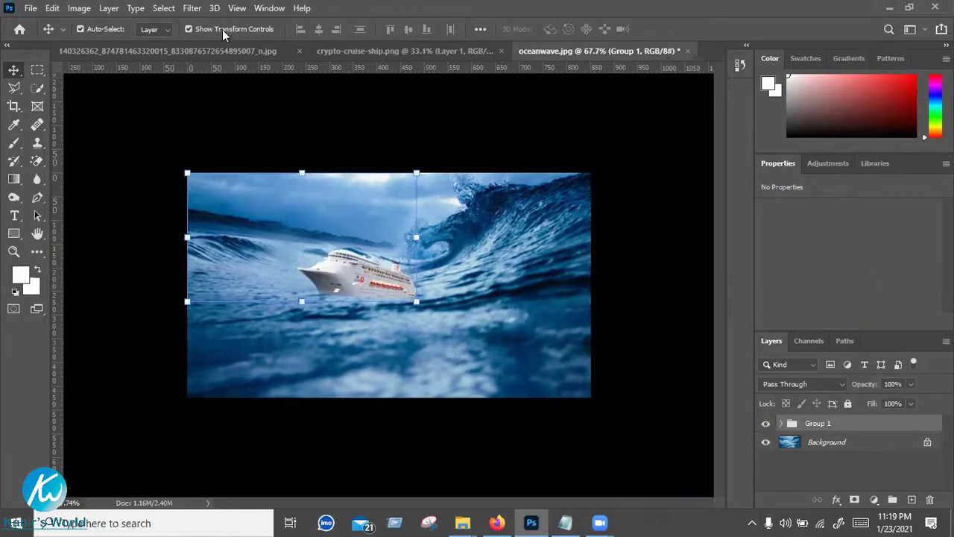
pyautogui.click(766, 424)
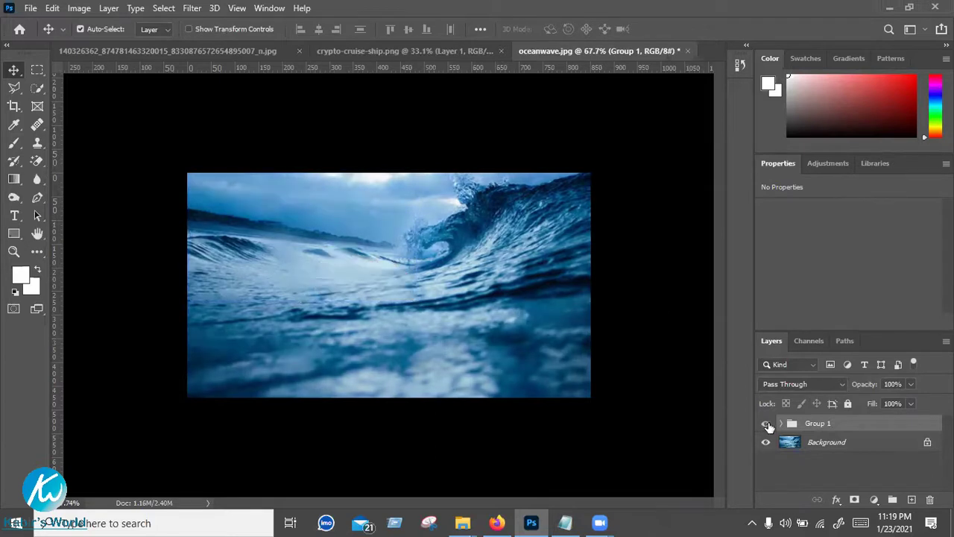
pyautogui.click(766, 424)
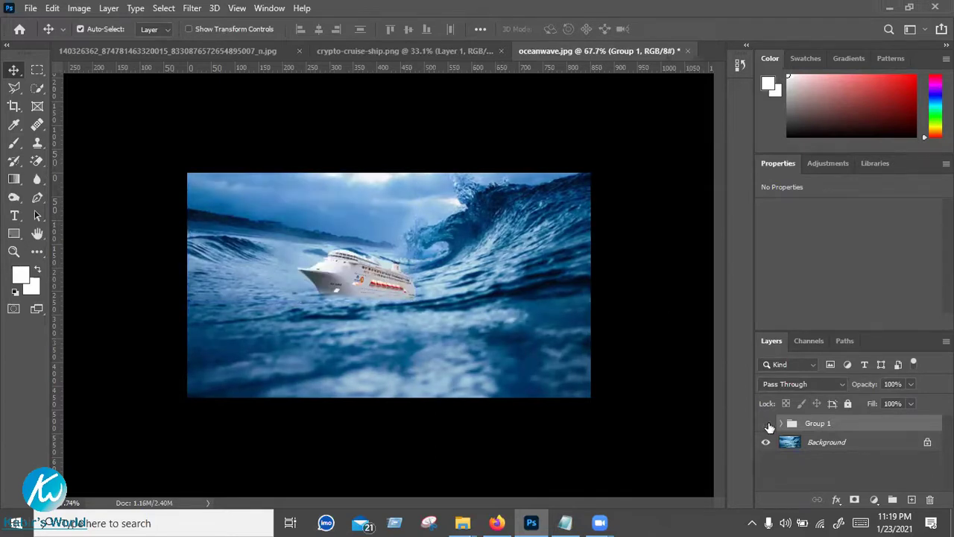
pyautogui.click(768, 424)
pyautogui.click(766, 424)
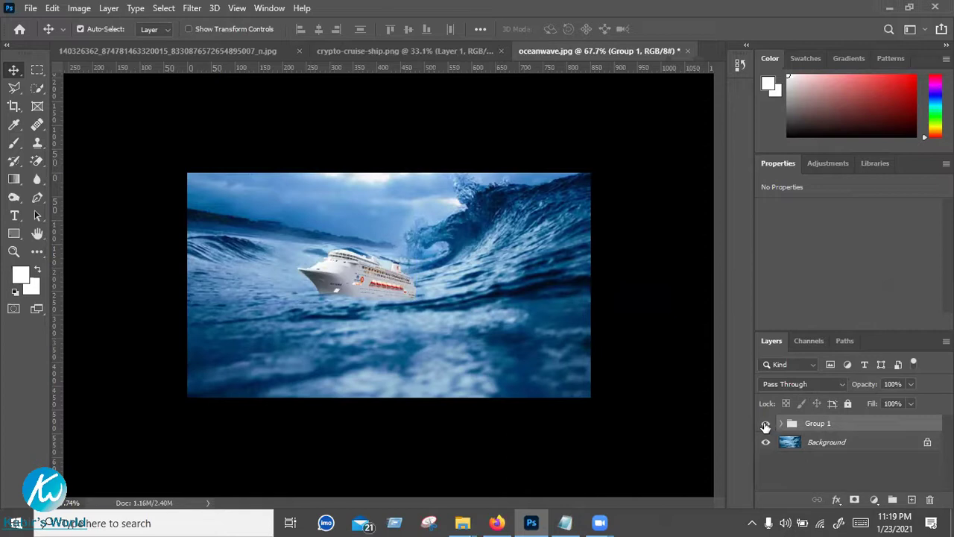
pyautogui.click(659, 318)
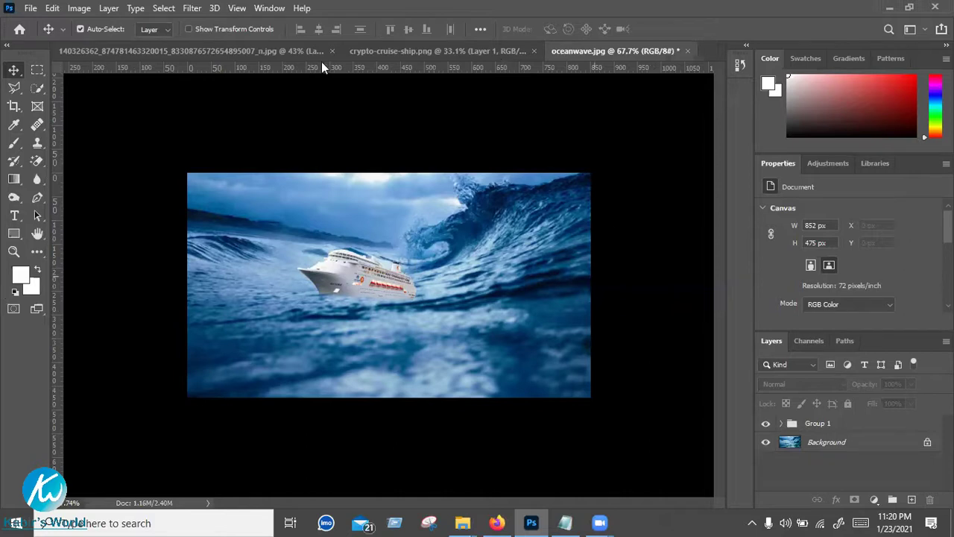
# Switch to File Explorer, close the Downloads window, and view the first animal image in the Manipulation folder under GFX, Elements
pyautogui.click(467, 519)
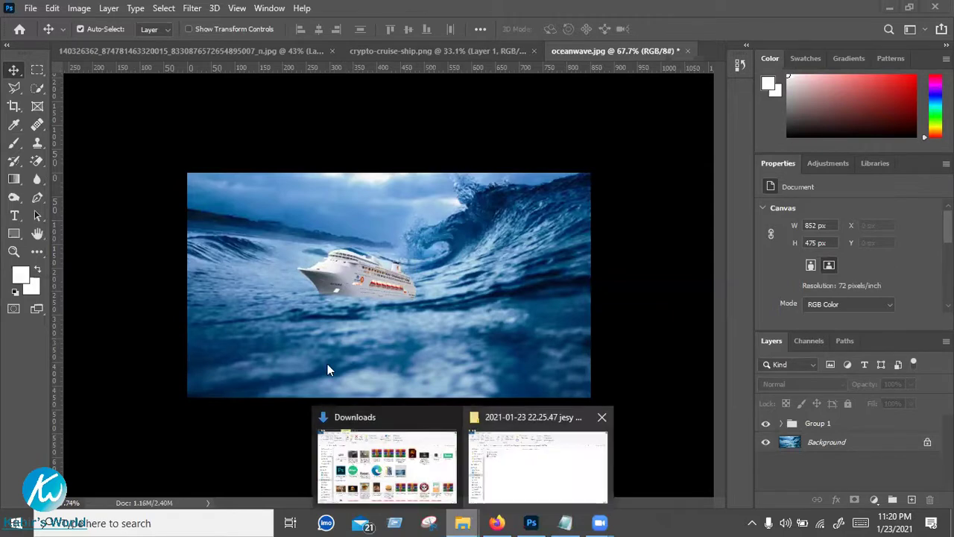
pyautogui.click(373, 455)
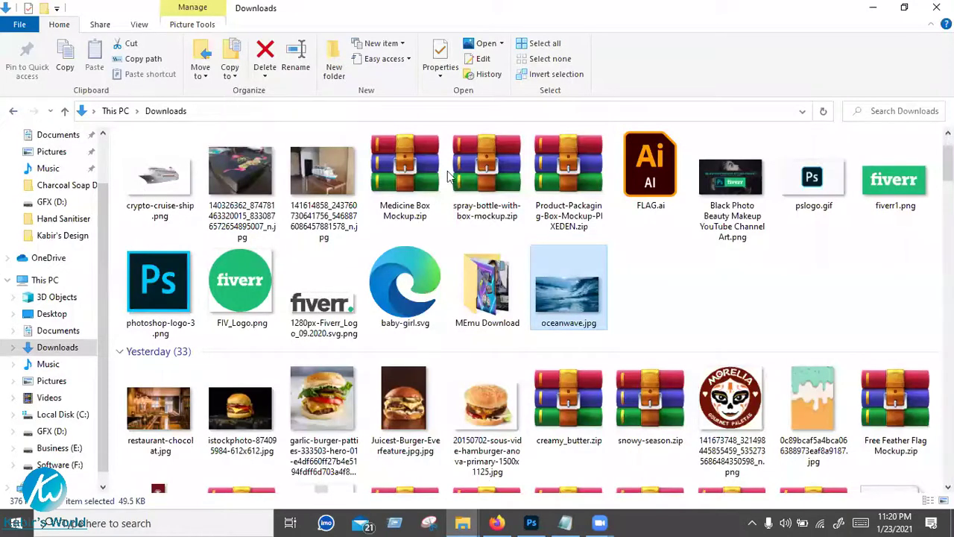
pyautogui.click(937, 8)
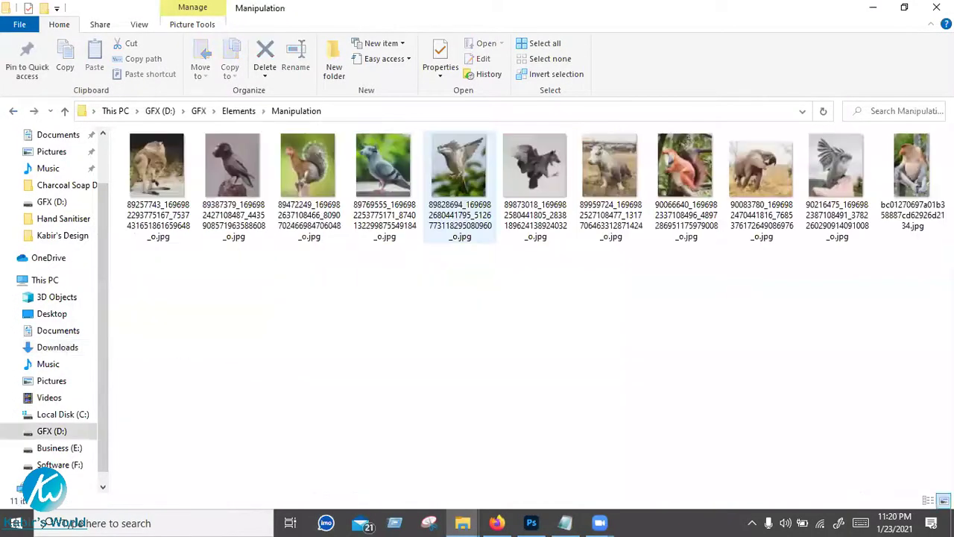
pyautogui.doubleClick(171, 185)
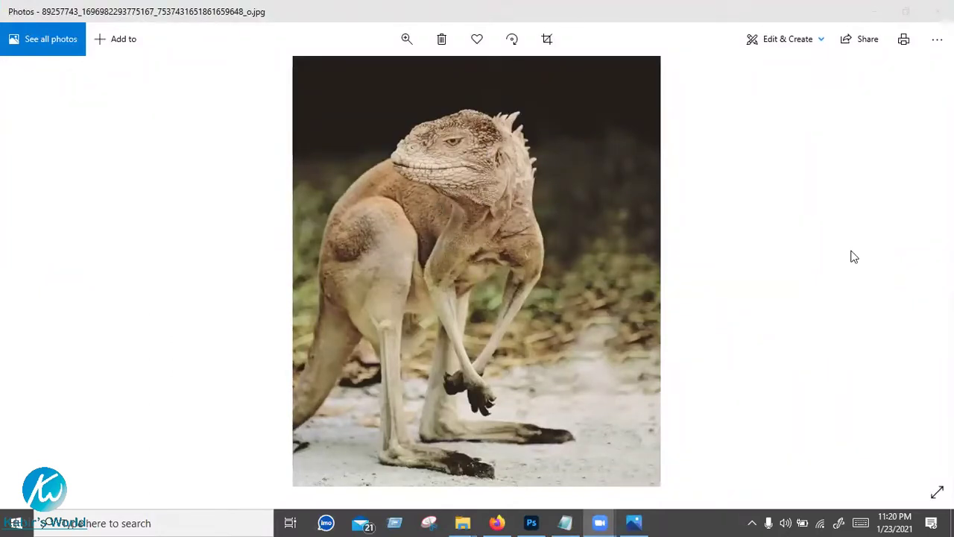
# Browse forward through the animal-hybrid manipulation images, from the reptile-headed kangaroo to the proboscis monkey picture
pyautogui.click(906, 282)
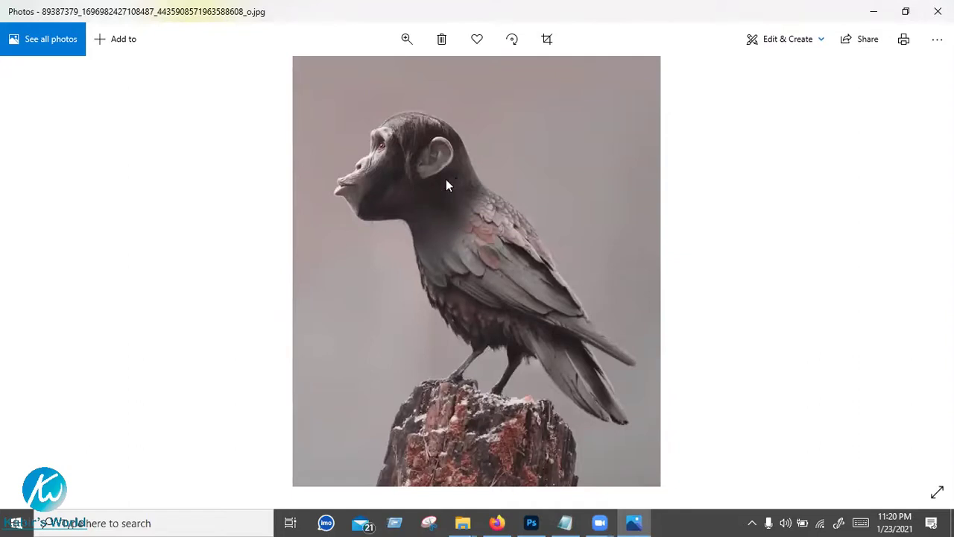
pyautogui.click(919, 277)
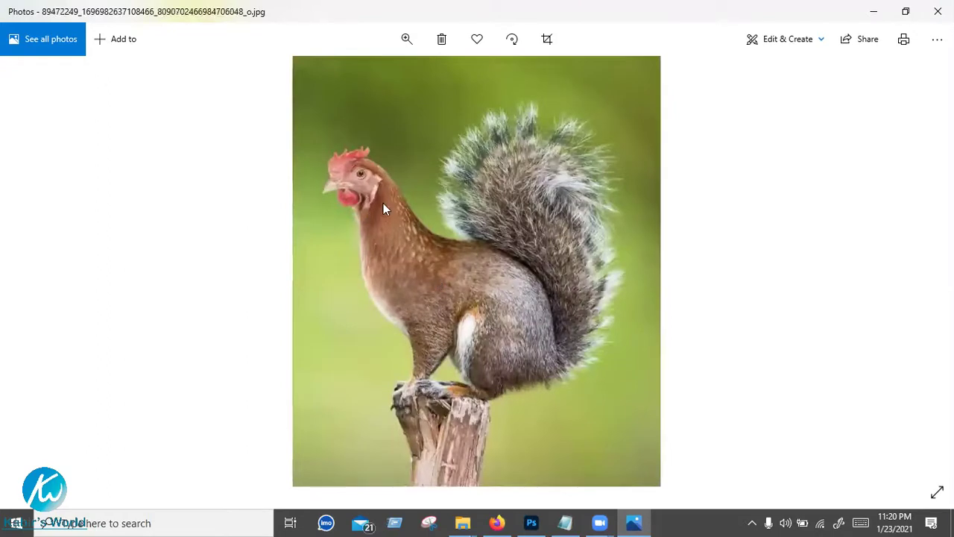
pyautogui.click(912, 271)
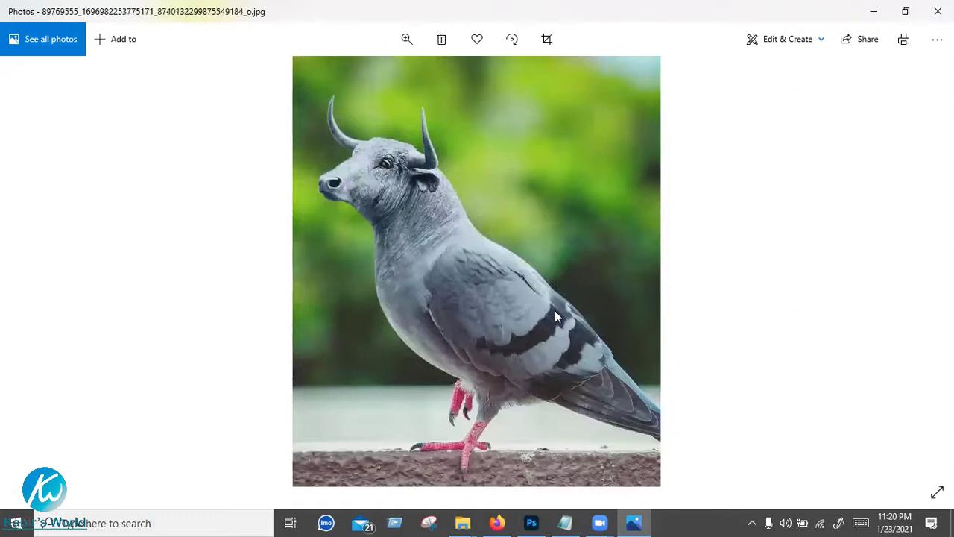
pyautogui.click(920, 270)
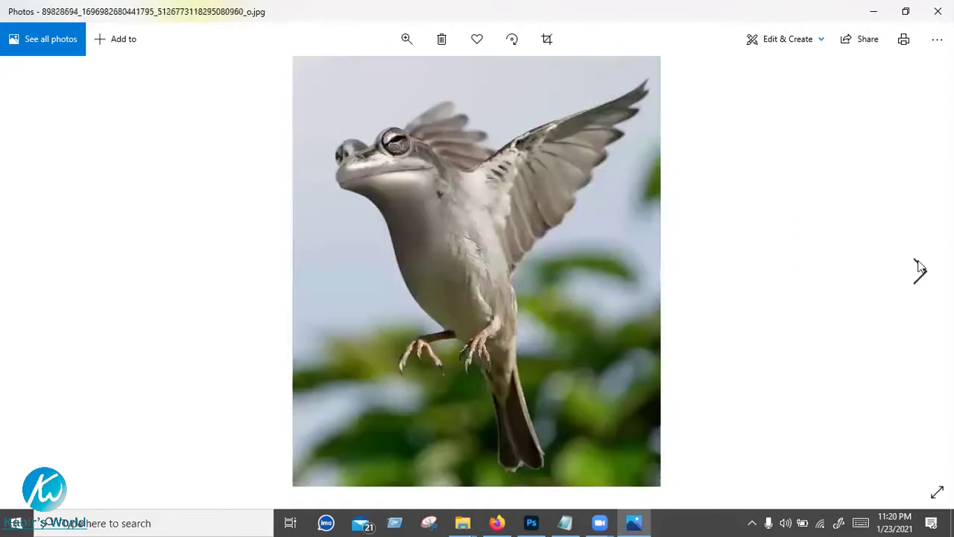
pyautogui.click(920, 269)
pyautogui.click(920, 269)
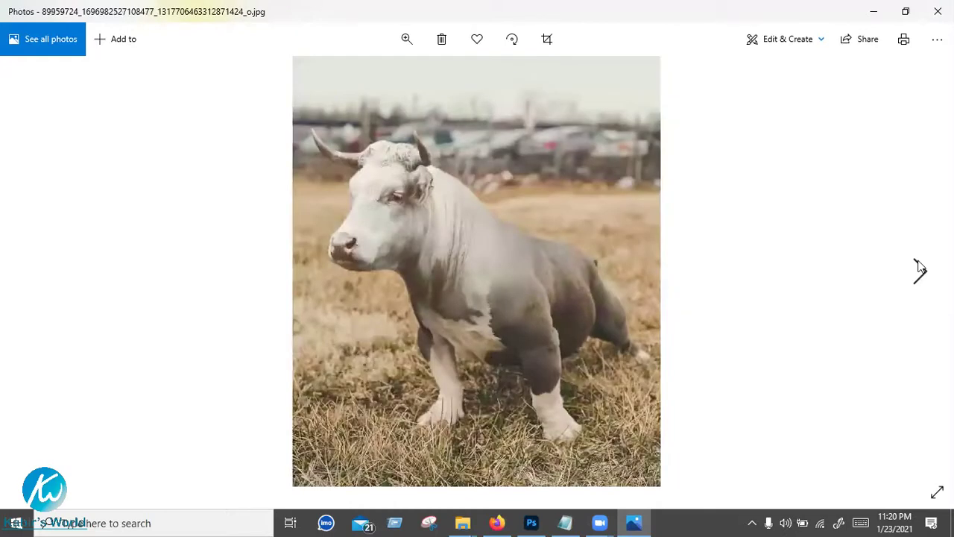
pyautogui.click(920, 269)
pyautogui.click(920, 267)
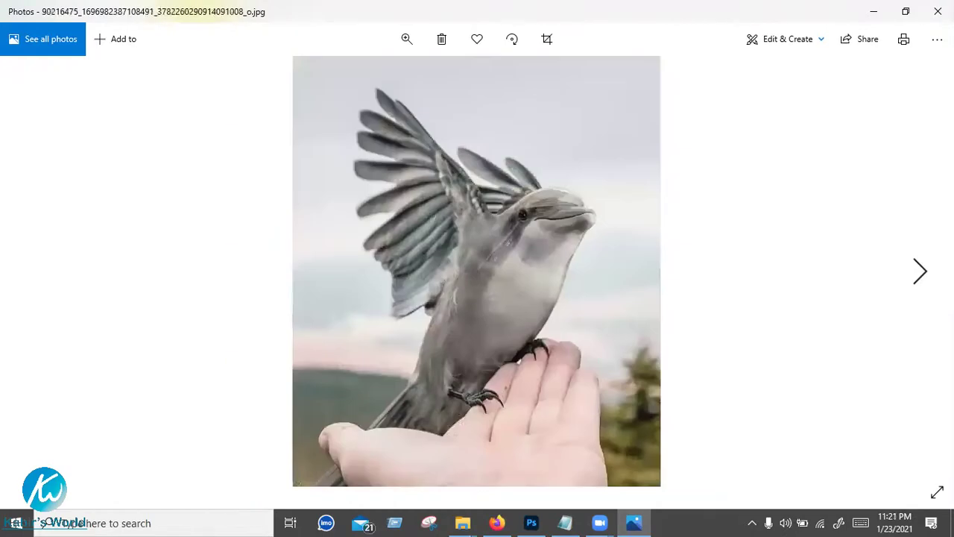
pyautogui.click(923, 273)
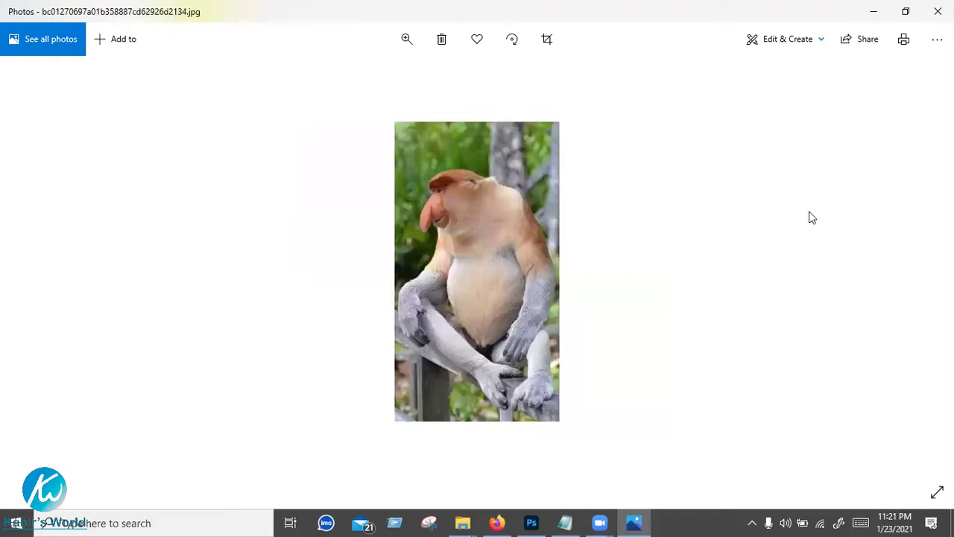
# Review the animal-hybrid images backward from the proboscis monkey to the frog-headed bird, and close the photo viewer
pyautogui.click(38, 272)
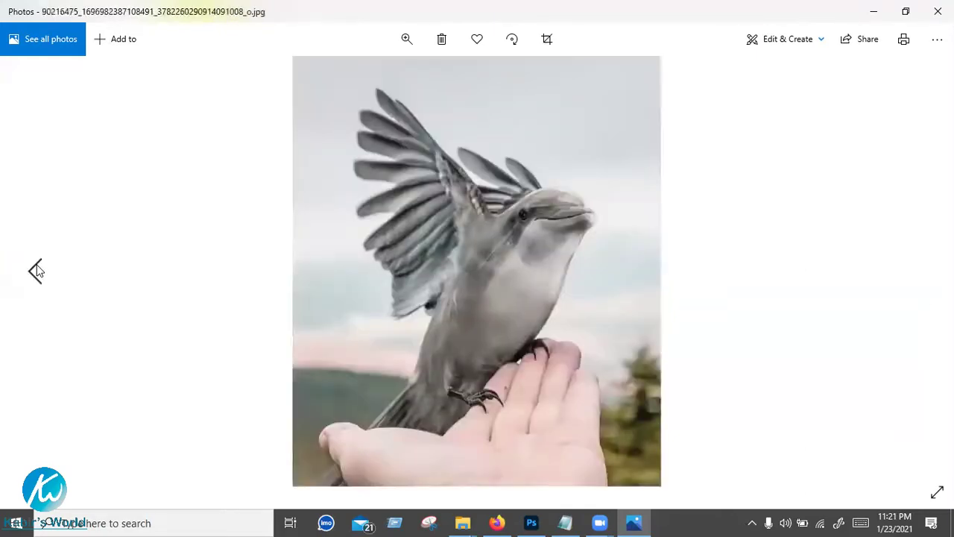
pyautogui.click(925, 287)
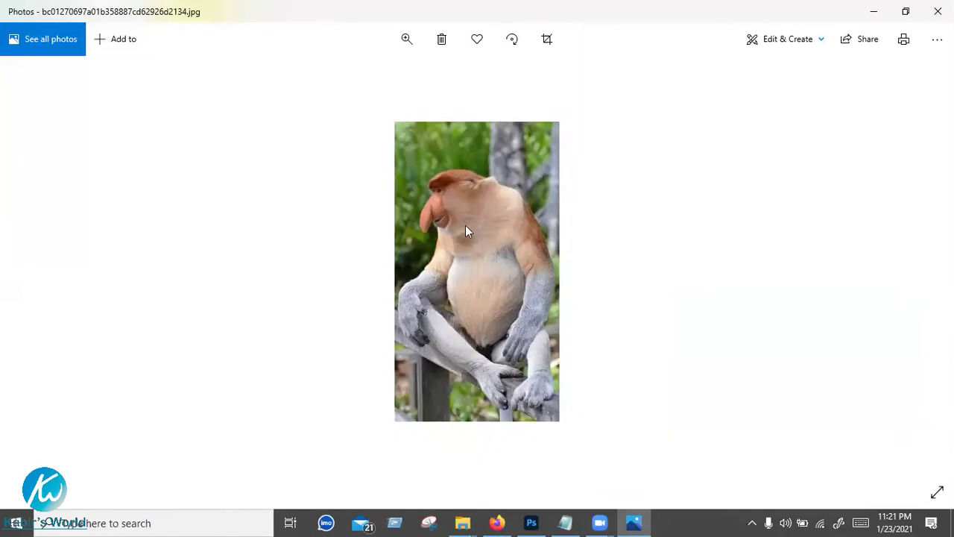
pyautogui.click(10, 283)
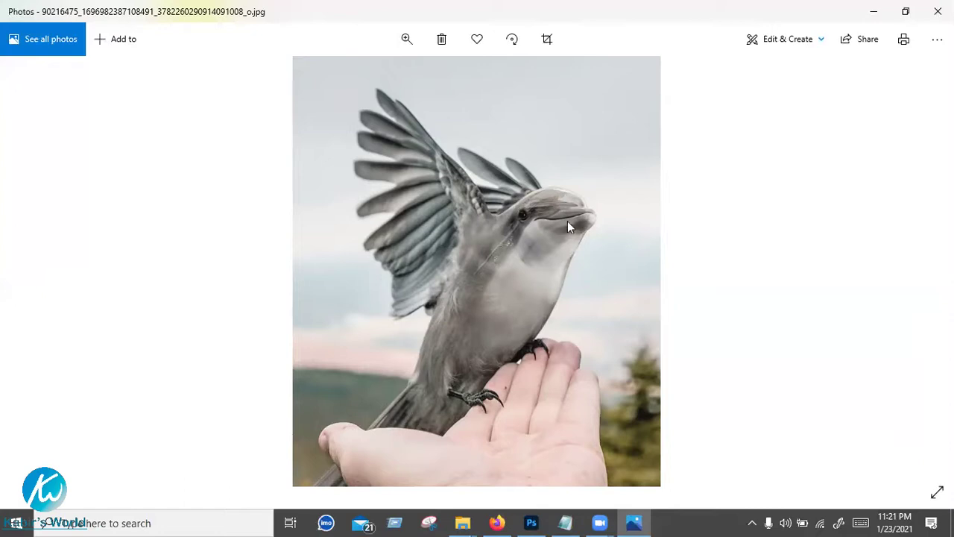
pyautogui.moveTo(40, 271)
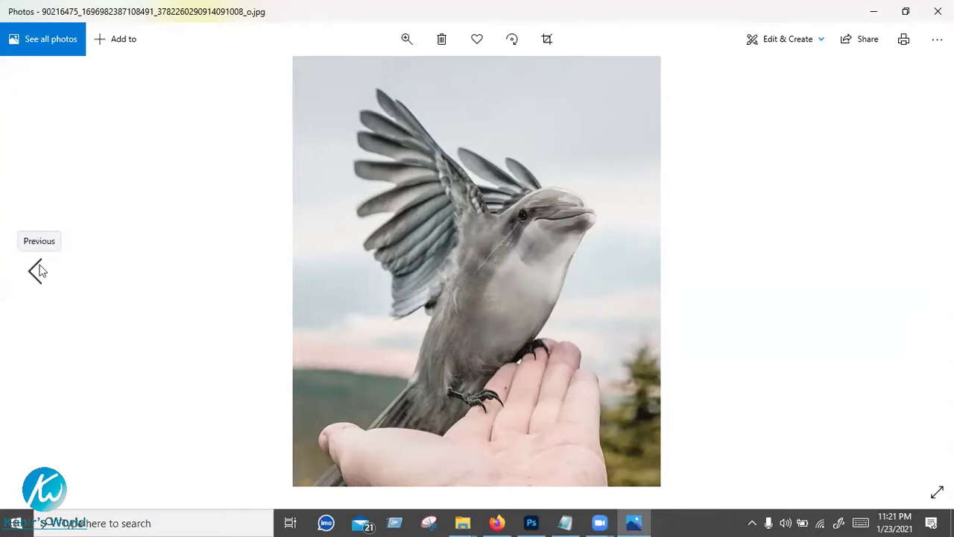
pyautogui.click(37, 271)
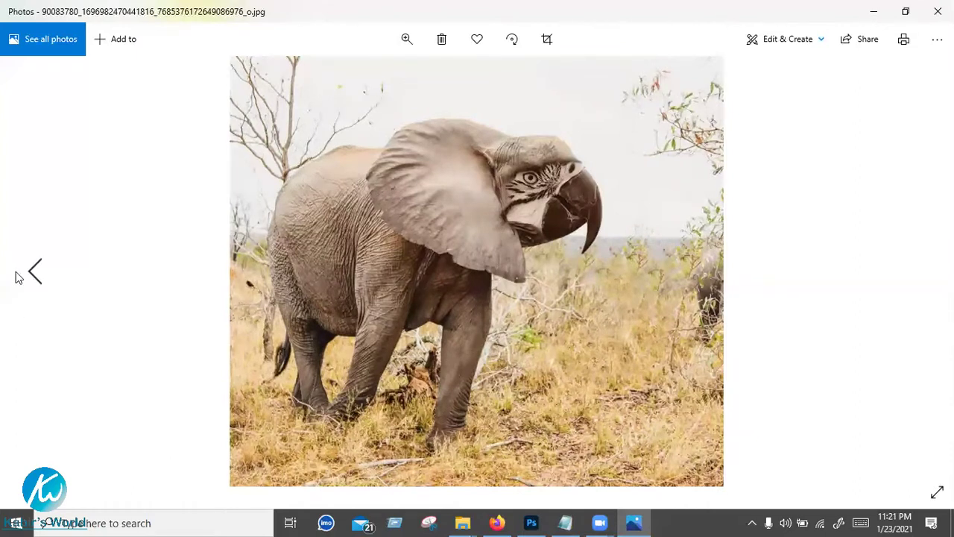
pyautogui.click(19, 275)
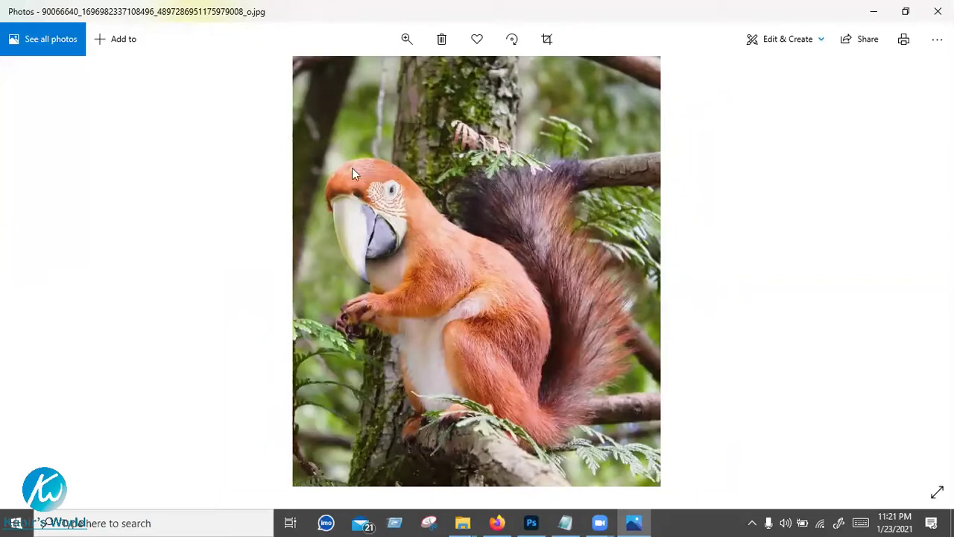
pyautogui.click(33, 265)
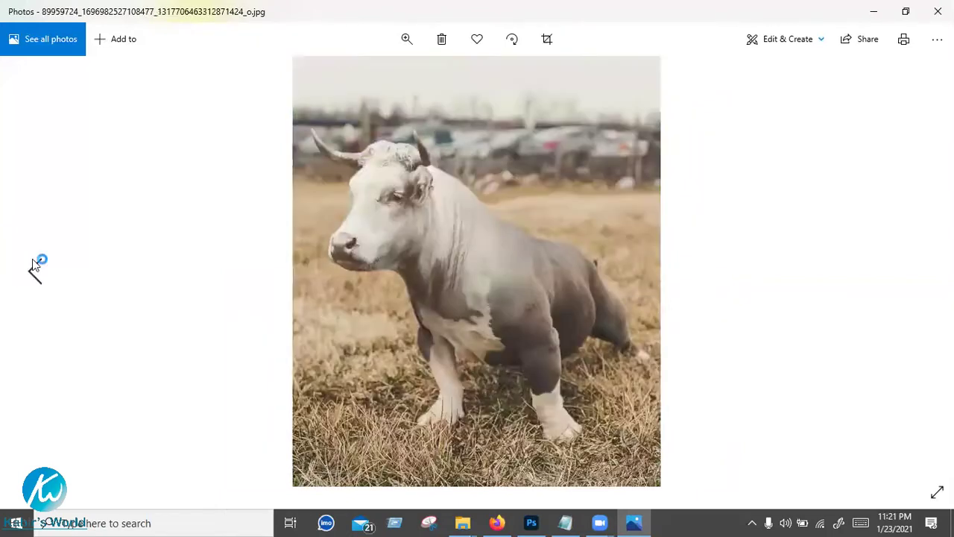
pyautogui.click(33, 266)
pyautogui.click(39, 266)
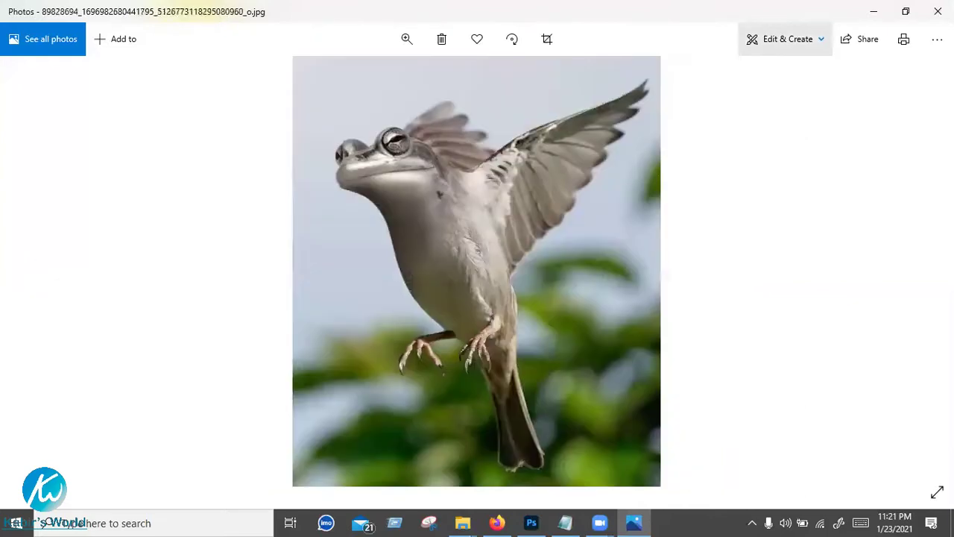
pyautogui.hotkey('alt', 'F4')
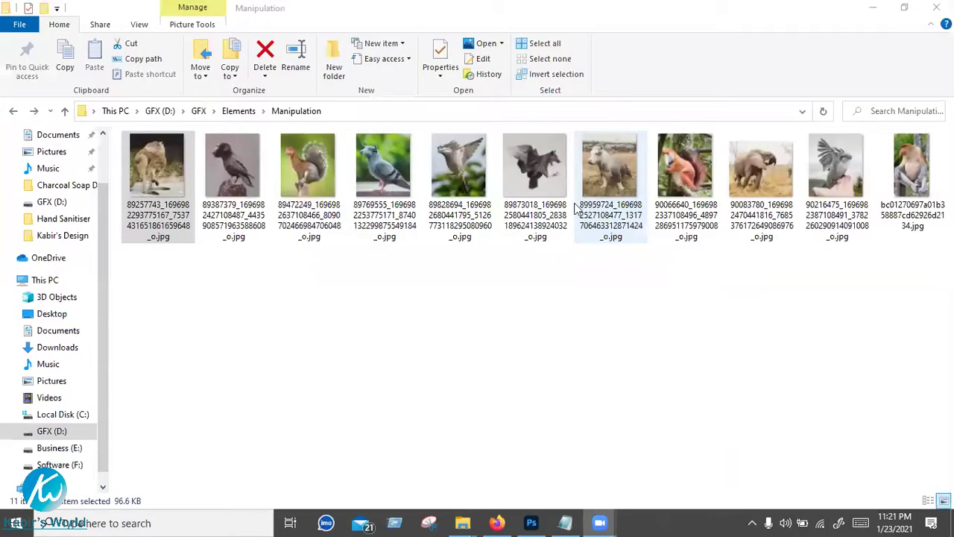
# Switch to Photoshop, show the tools grouped with the Quick Selection tool, and return to the Move tool
pyautogui.click(533, 522)
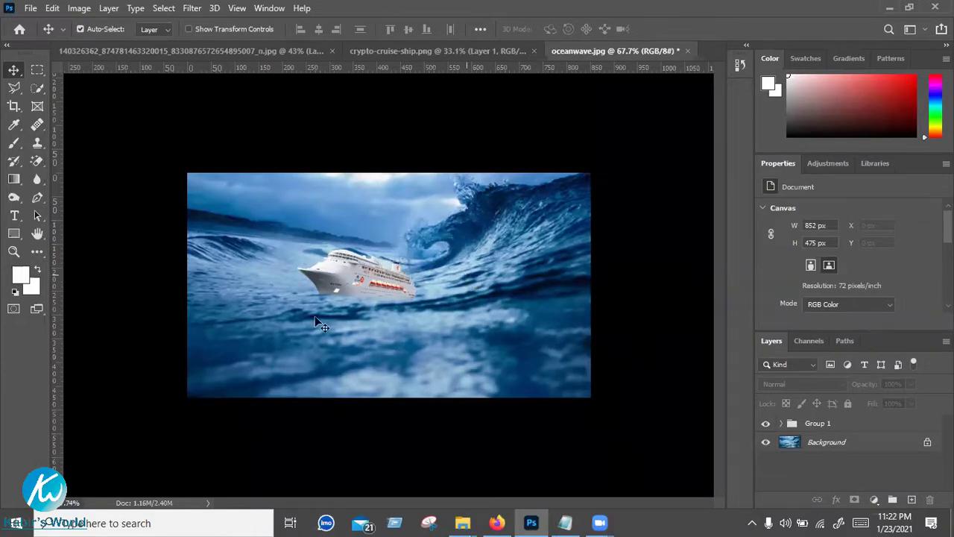
pyautogui.click(36, 89)
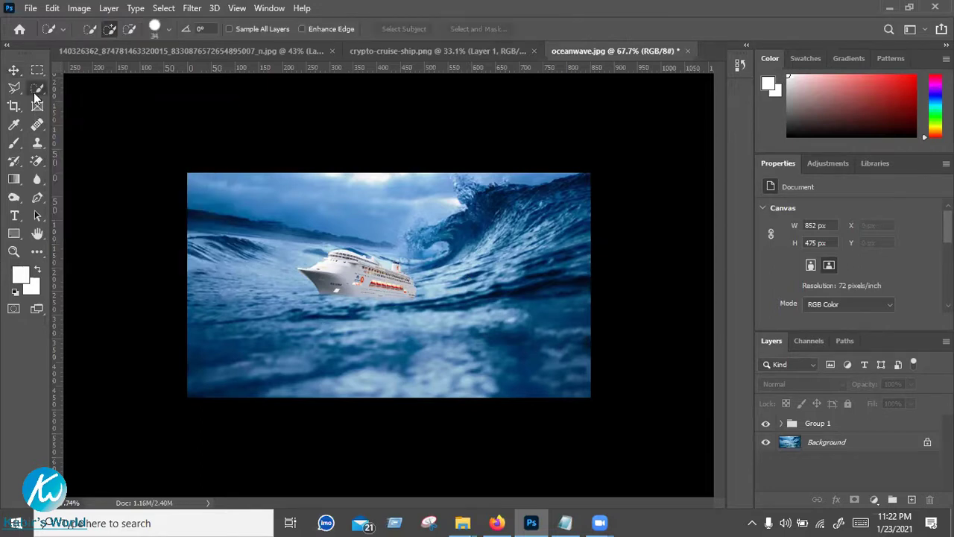
pyautogui.rightClick(34, 92)
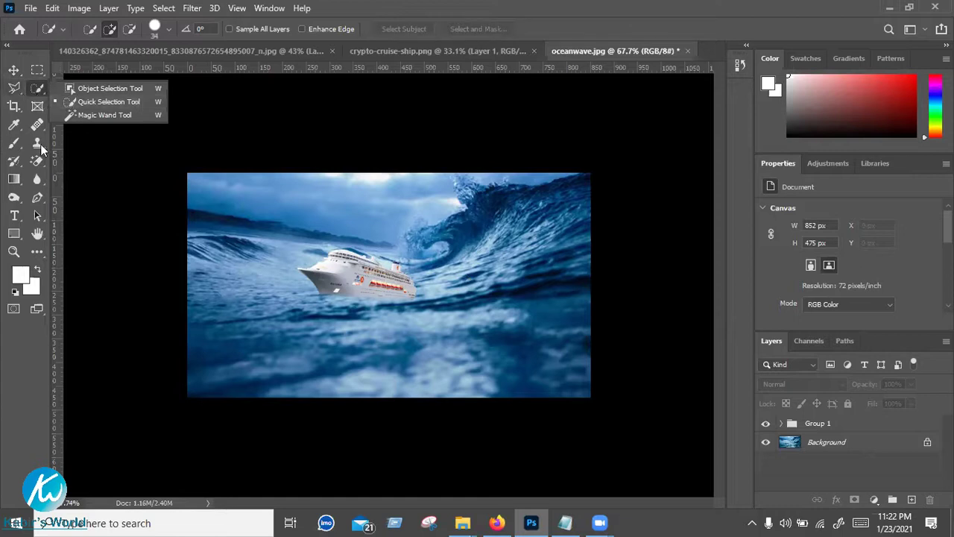
pyautogui.click(41, 90)
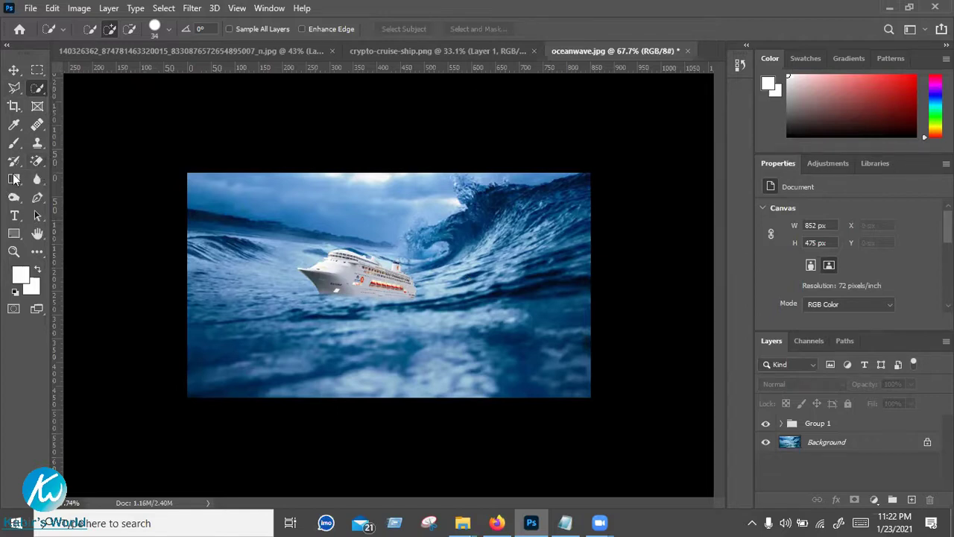
pyautogui.click(14, 70)
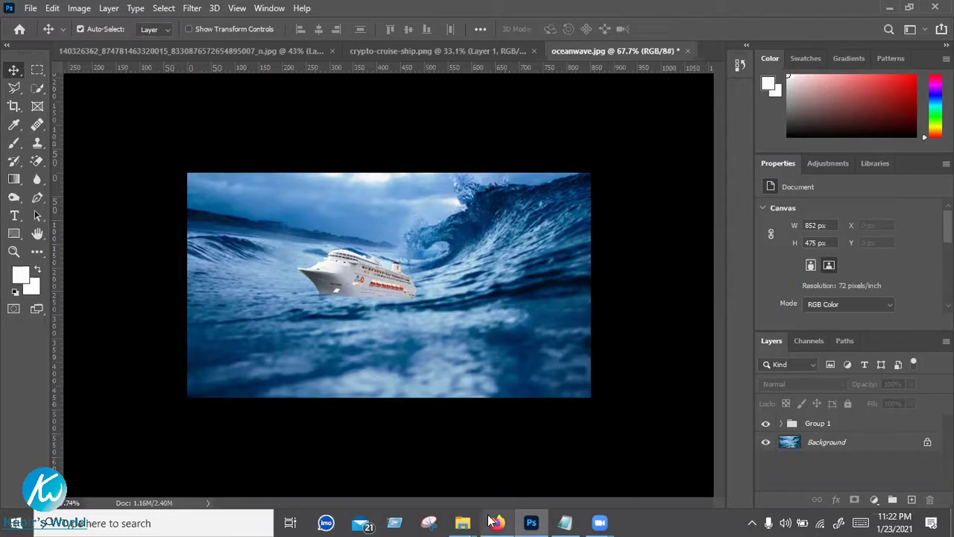
# Switch to Firefox, view the Kabir's World YouTube videos page, and open the purple-dress baby photo from the Facebook conversation
pyautogui.moveTo(491, 521)
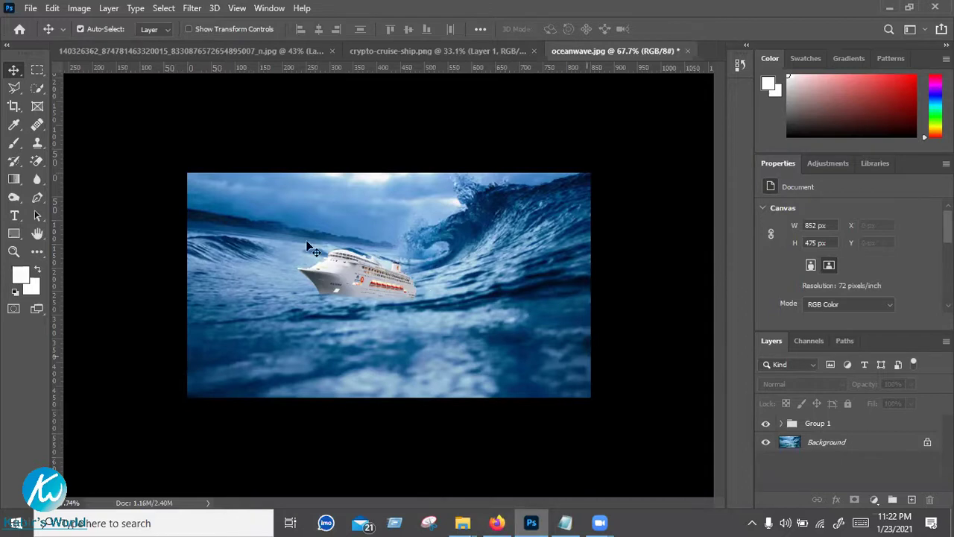
pyautogui.click(509, 514)
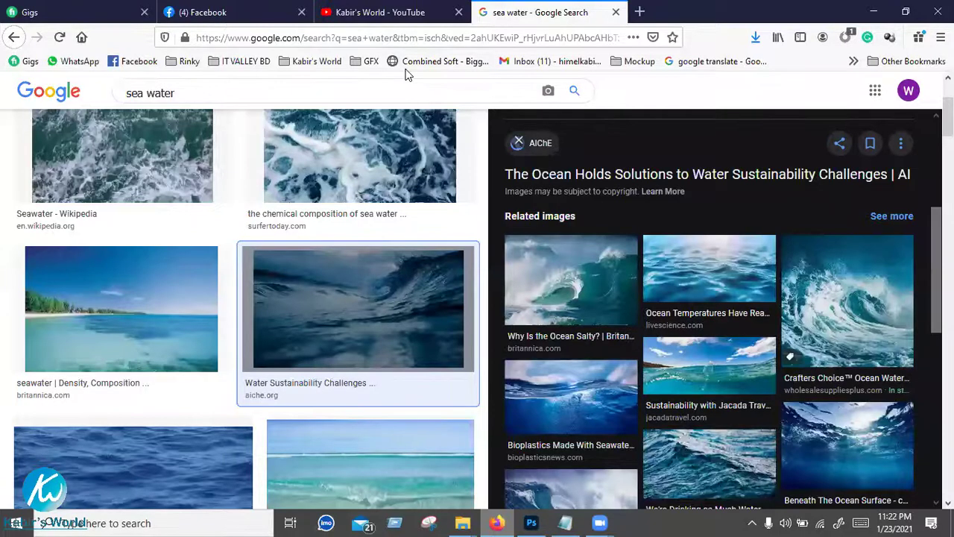
pyautogui.click(447, 12)
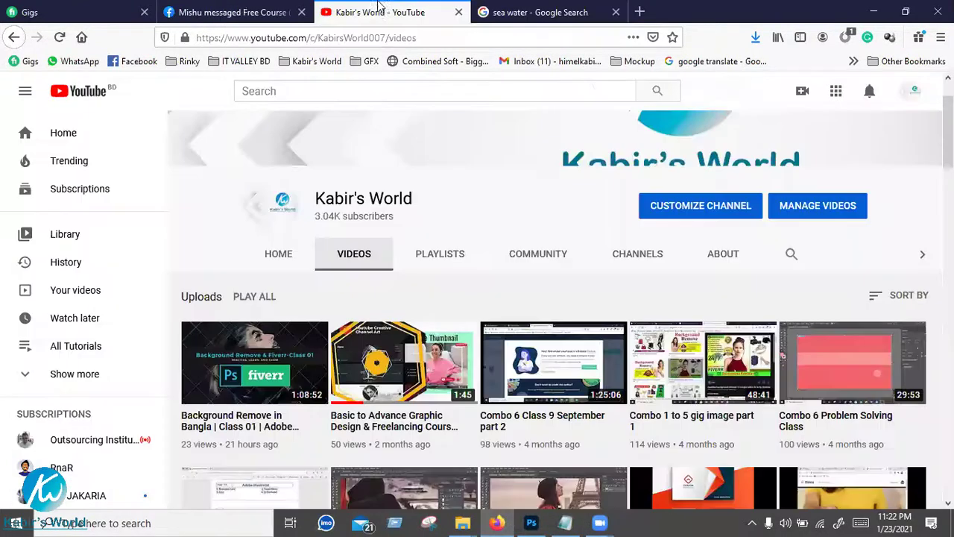
pyautogui.hotkey('ctrl', 'shift', 'Tab')
pyautogui.click(735, 438)
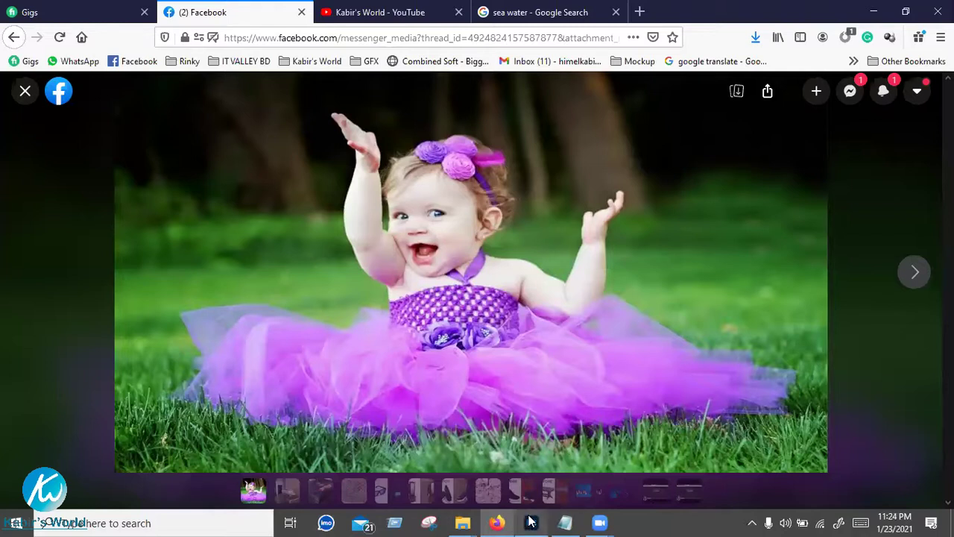
pyautogui.moveTo(529, 522)
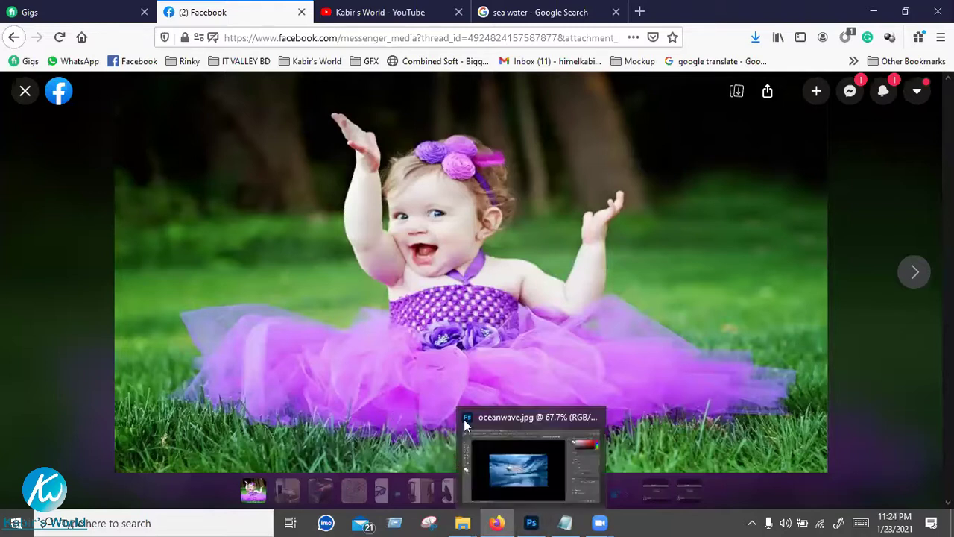